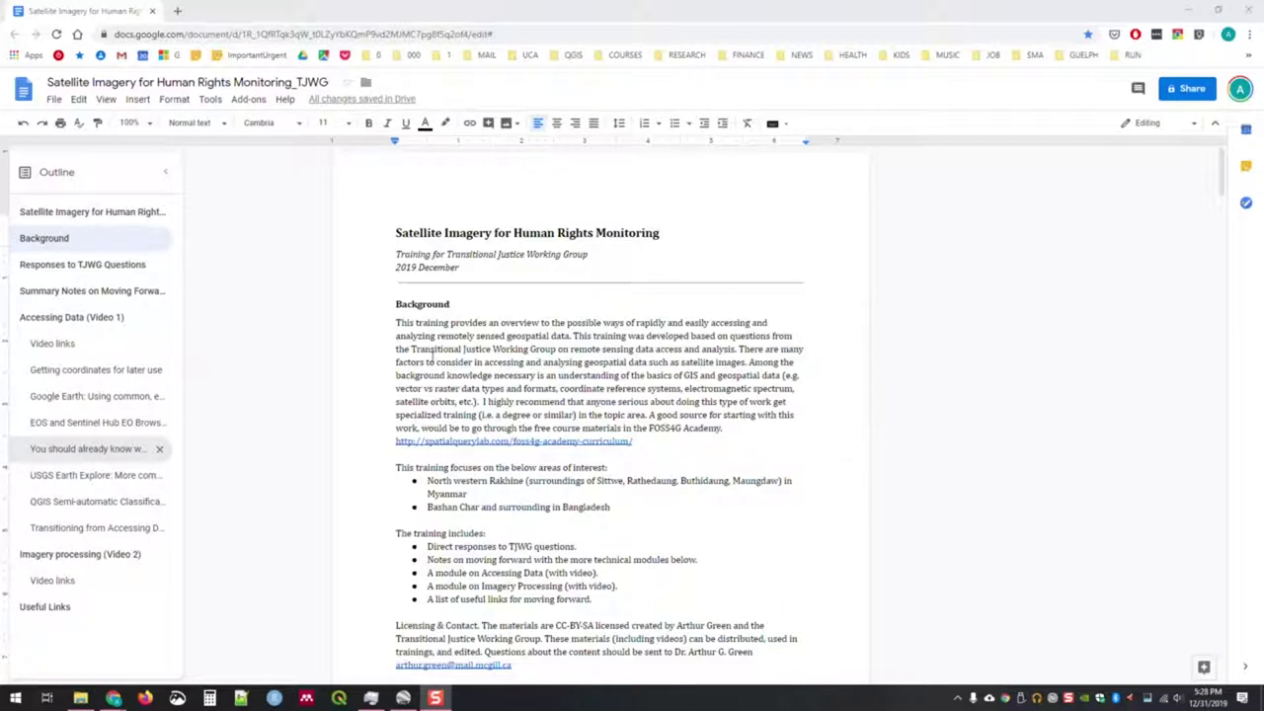
Scroll past the training list to the CC-BY-SA licensing note and the Responses to TJWG Questions heading.
scroll(431, 358, down, 1)
scroll(463, 363, down, 2)
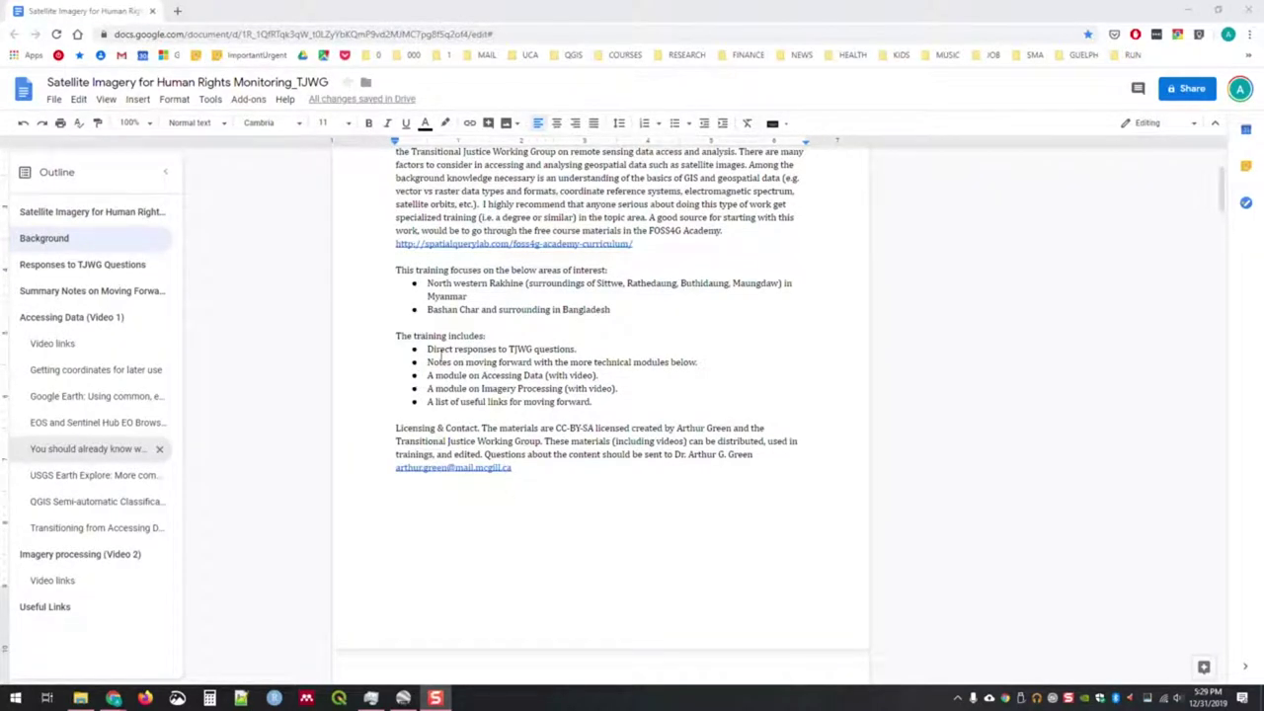
scroll(415, 330, down, 1)
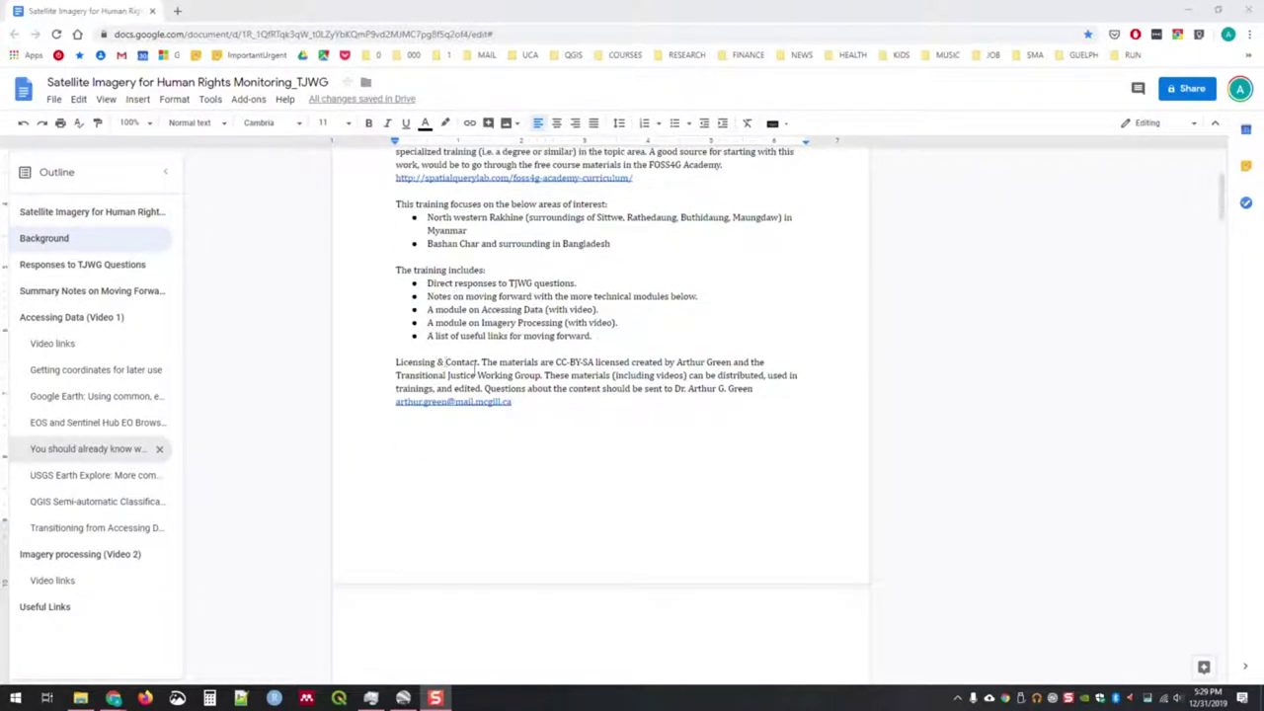
scroll(542, 424, down, 2)
scroll(542, 423, up, 1)
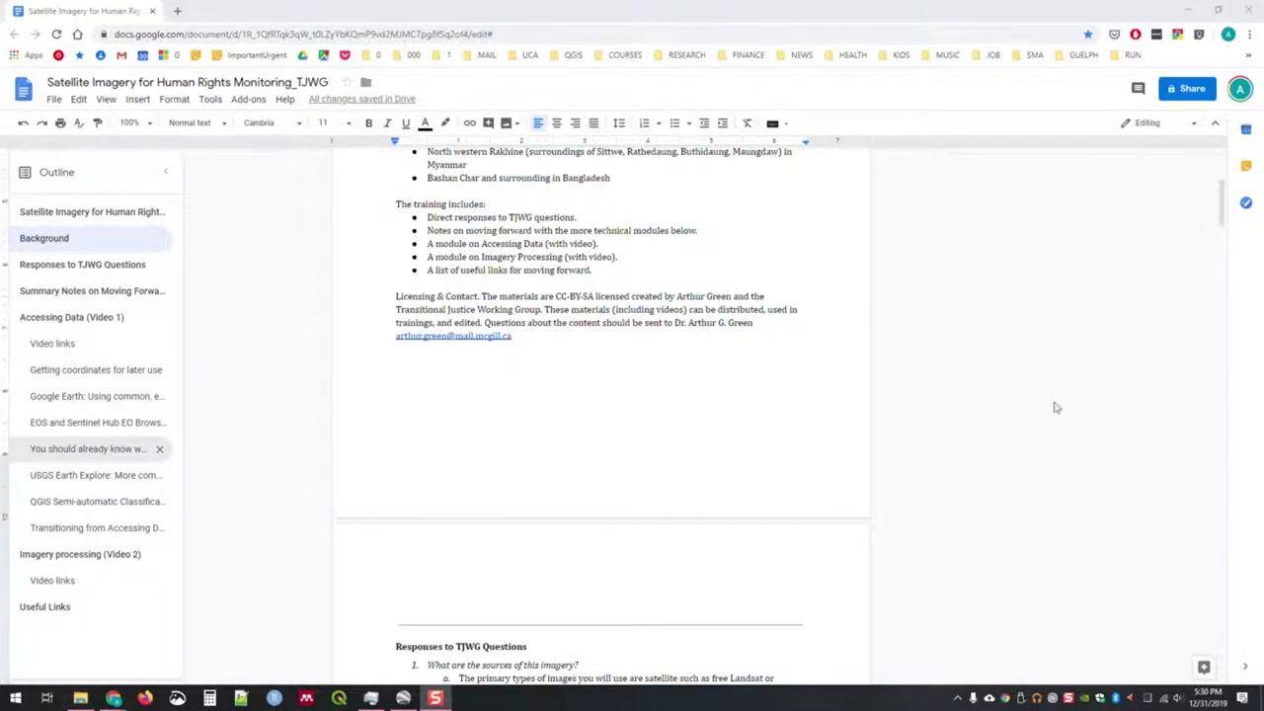
Read through Responses to TJWG Questions items 1–3 down to Summary Notes on Moving Forward.
scroll(1004, 512, down, 2)
scroll(1003, 512, down, 3)
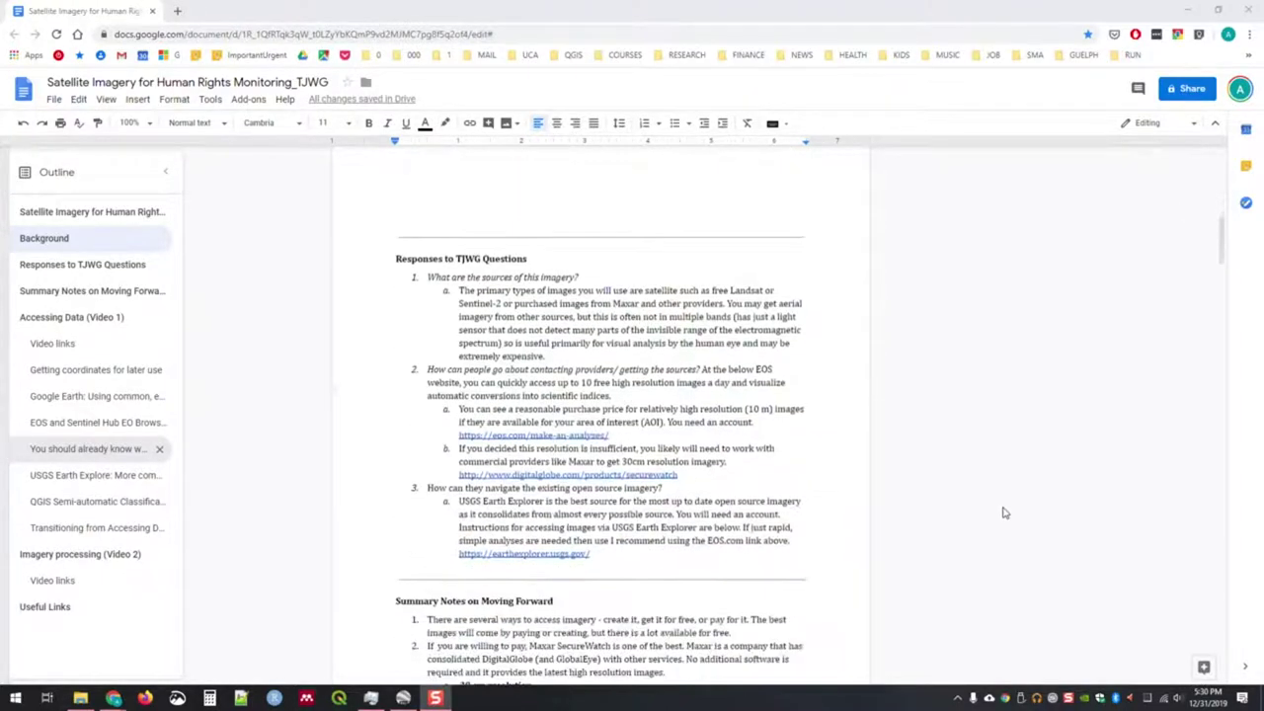
scroll(1070, 437, down, 1)
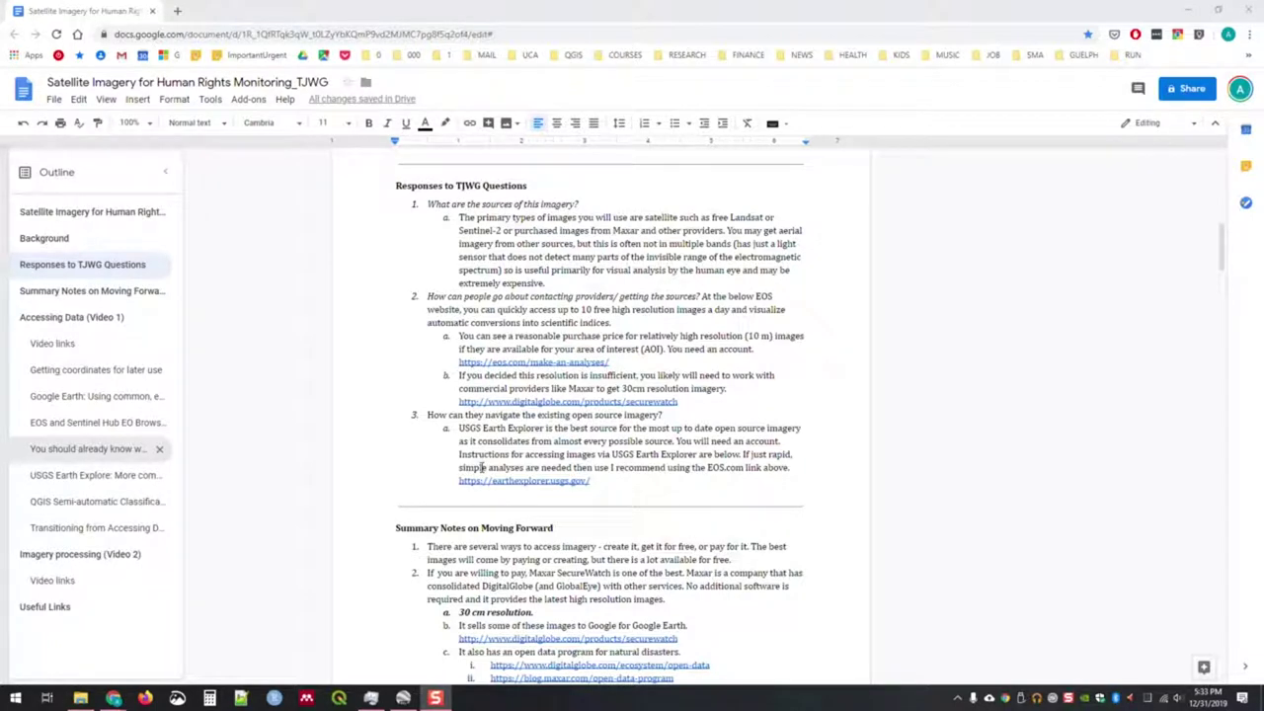
scroll(494, 462, down, 1)
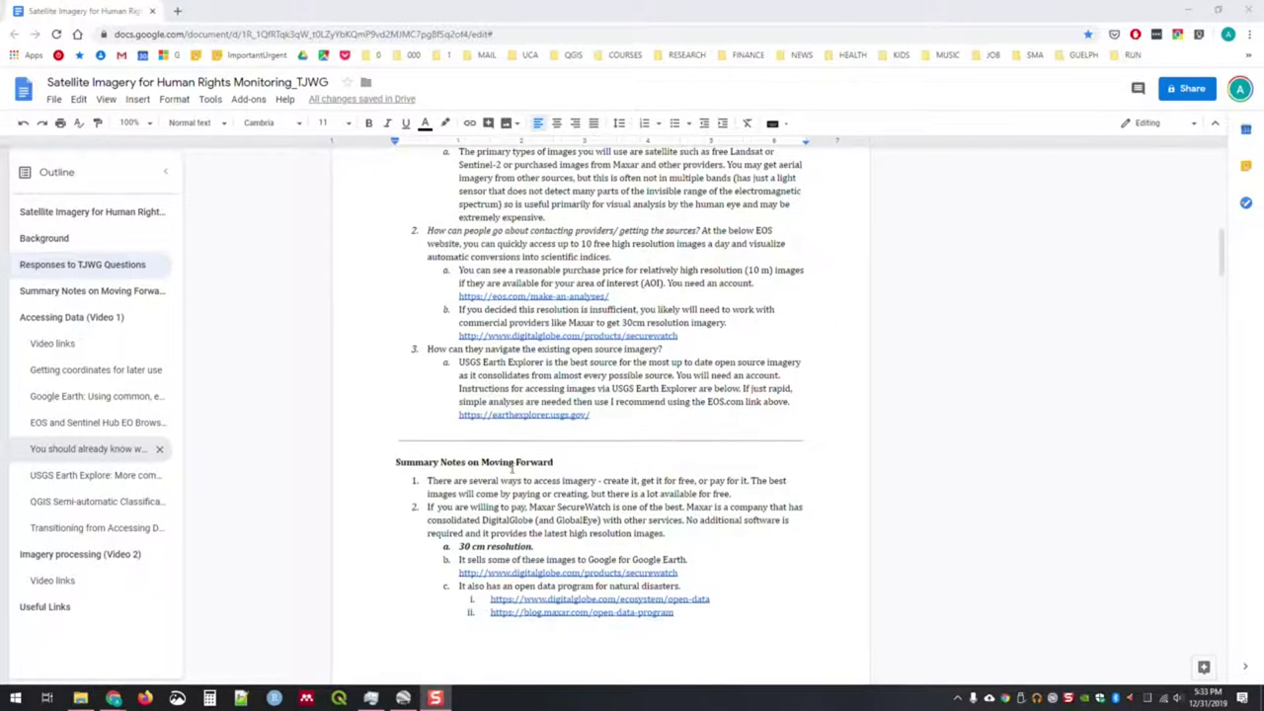
Scroll onto page 3 to read Summary Notes items 3–6, including Maxar SecureWatch at 30 cm.
scroll(512, 470, down, 1)
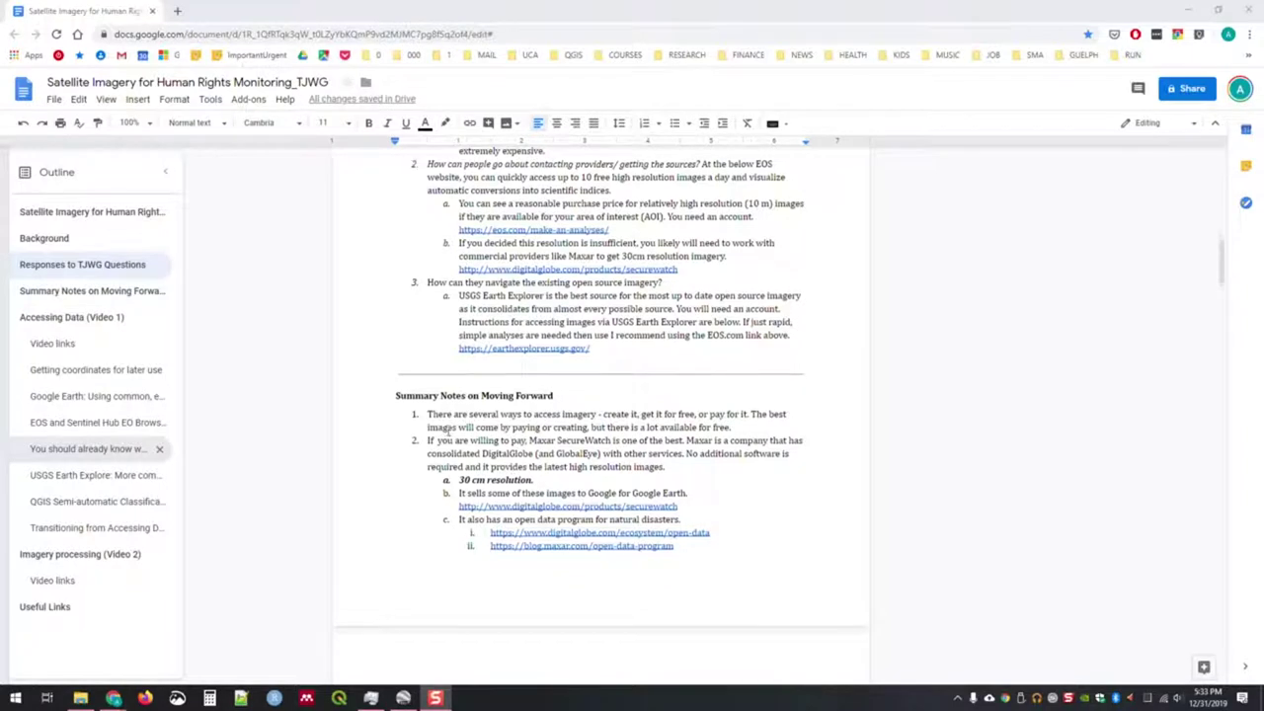
scroll(446, 426, down, 1)
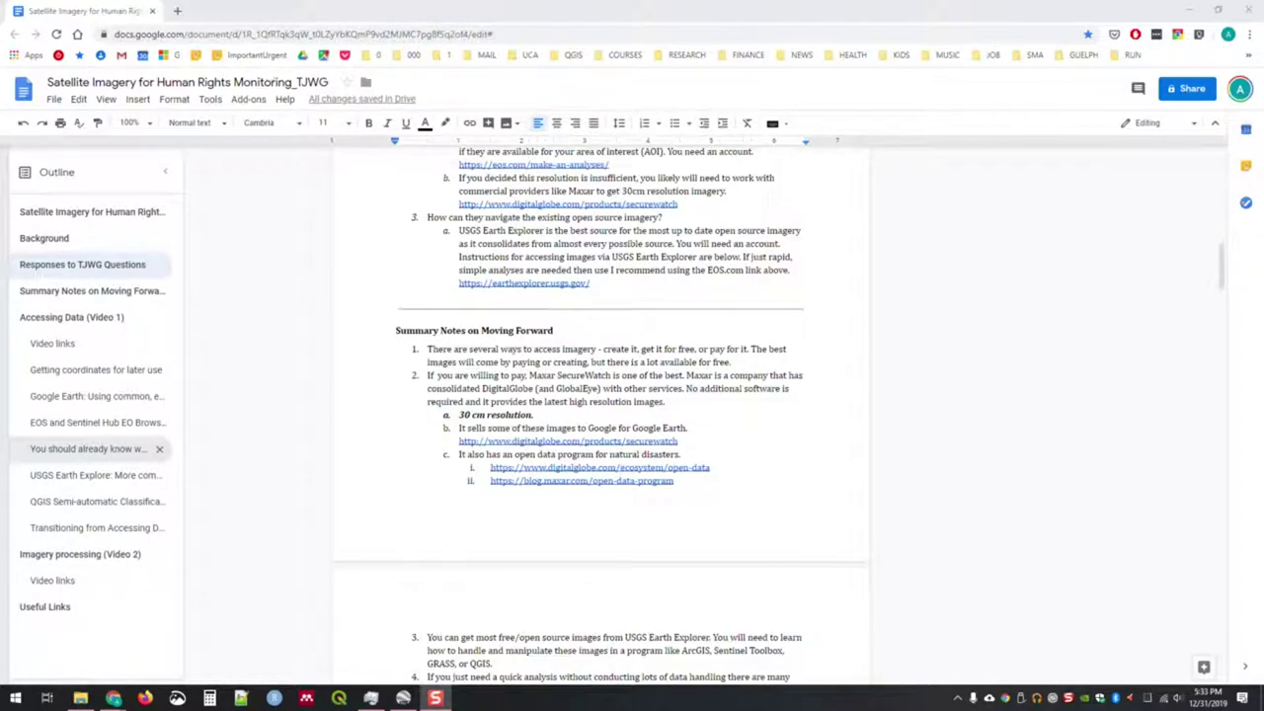
scroll(565, 371, down, 3)
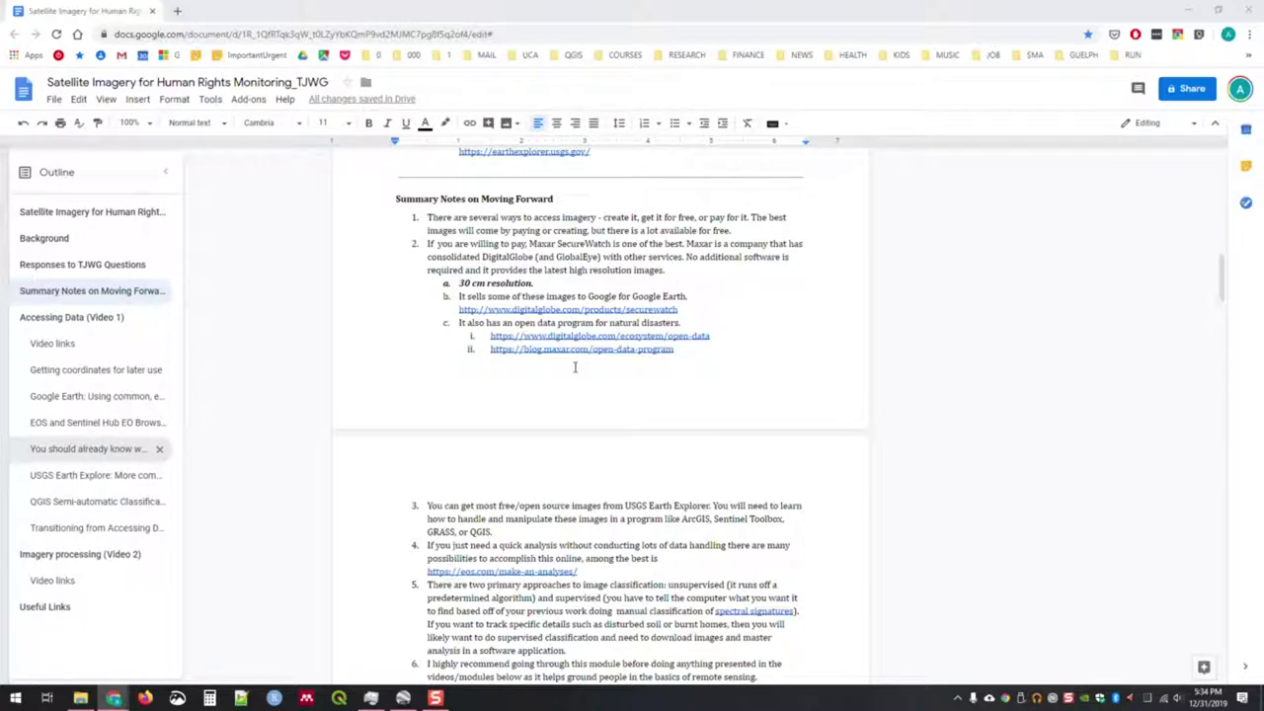
scroll(579, 466, down, 3)
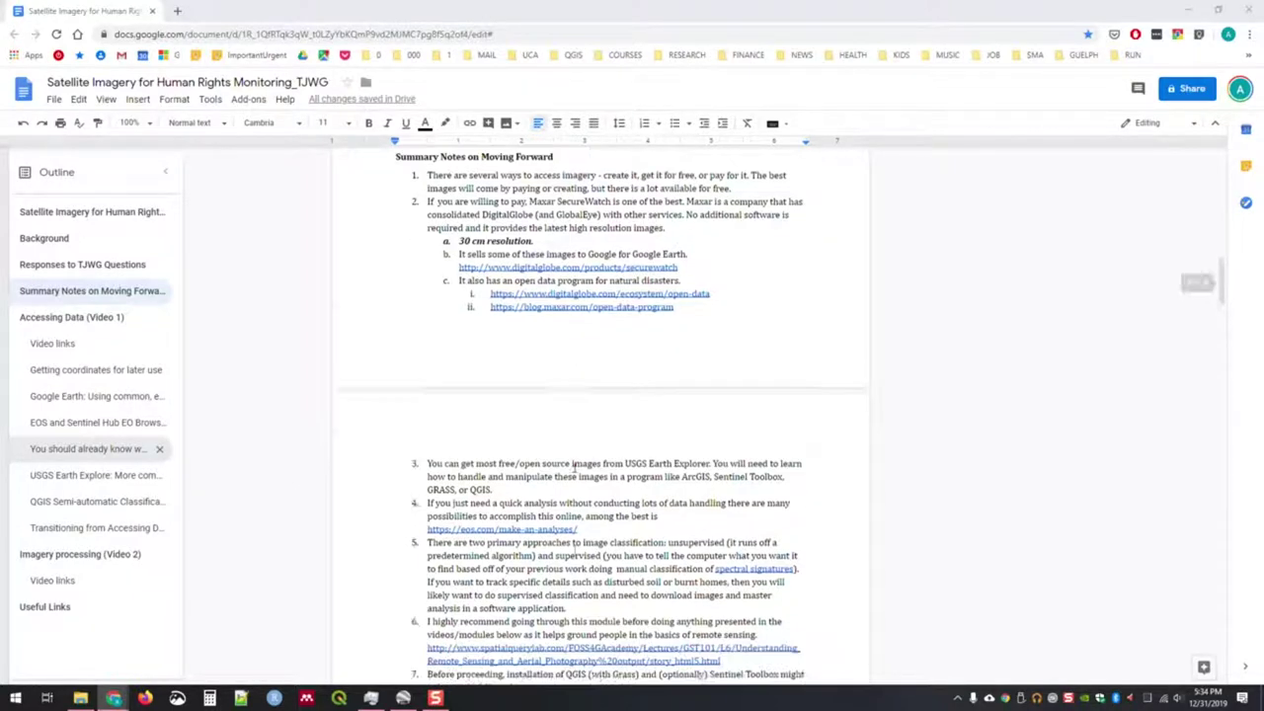
scroll(565, 460, up, 3)
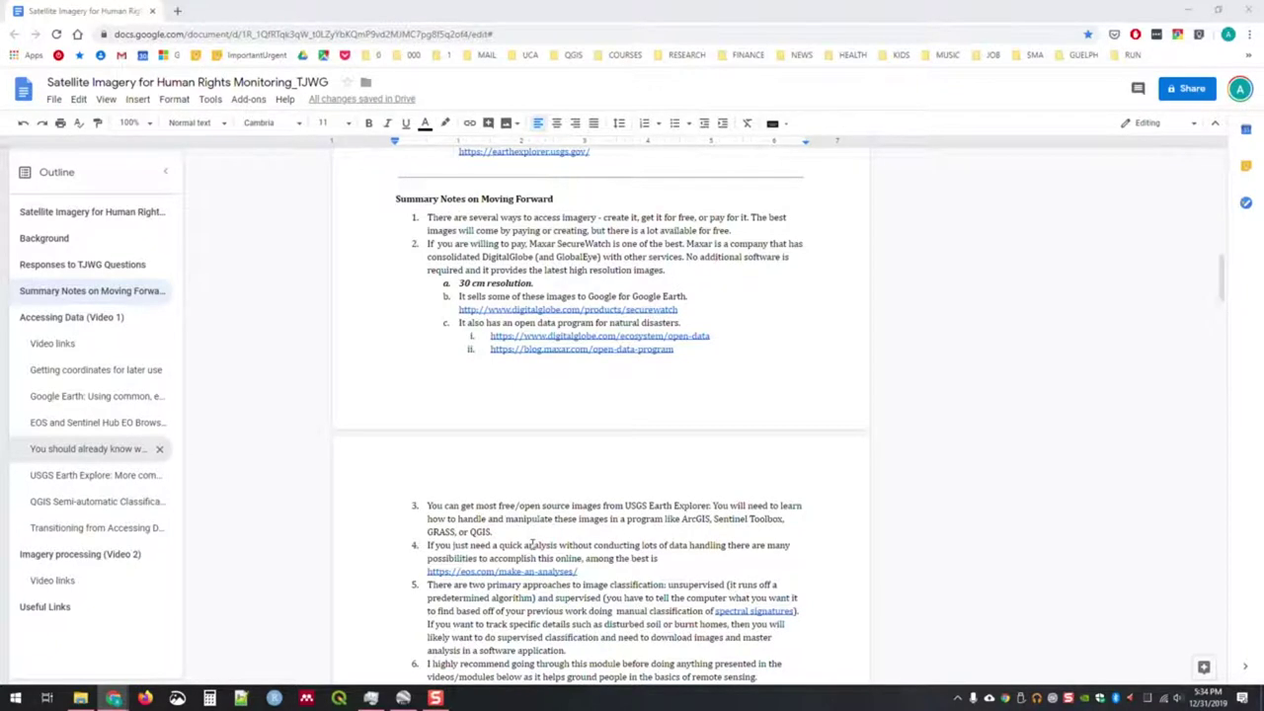
scroll(530, 544, down, 1)
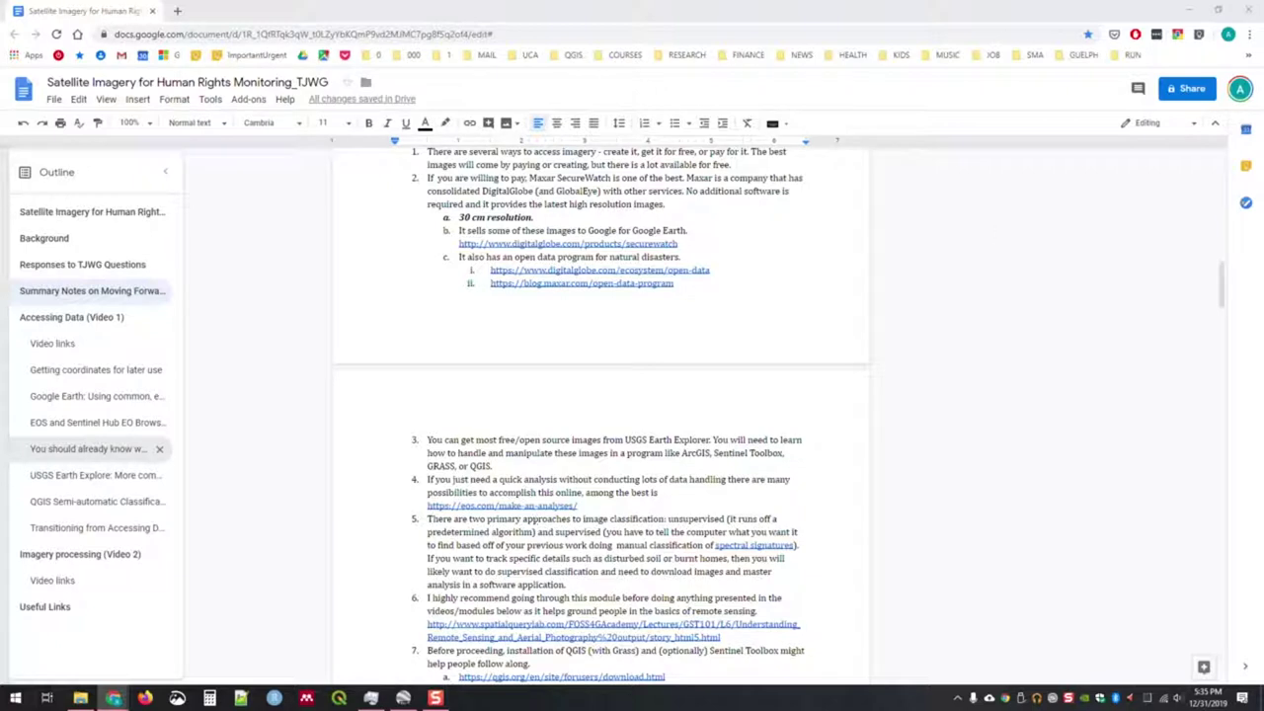
scroll(600, 415, down, 2)
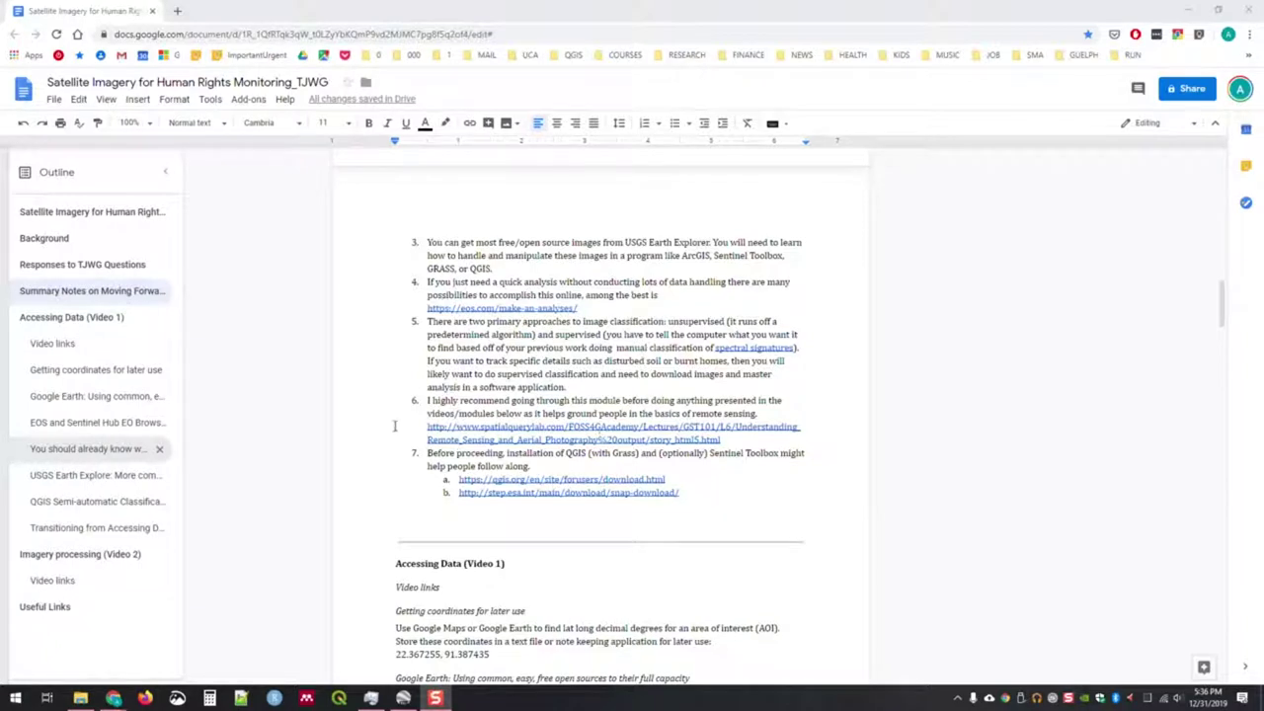
drag(426, 426, 735, 446)
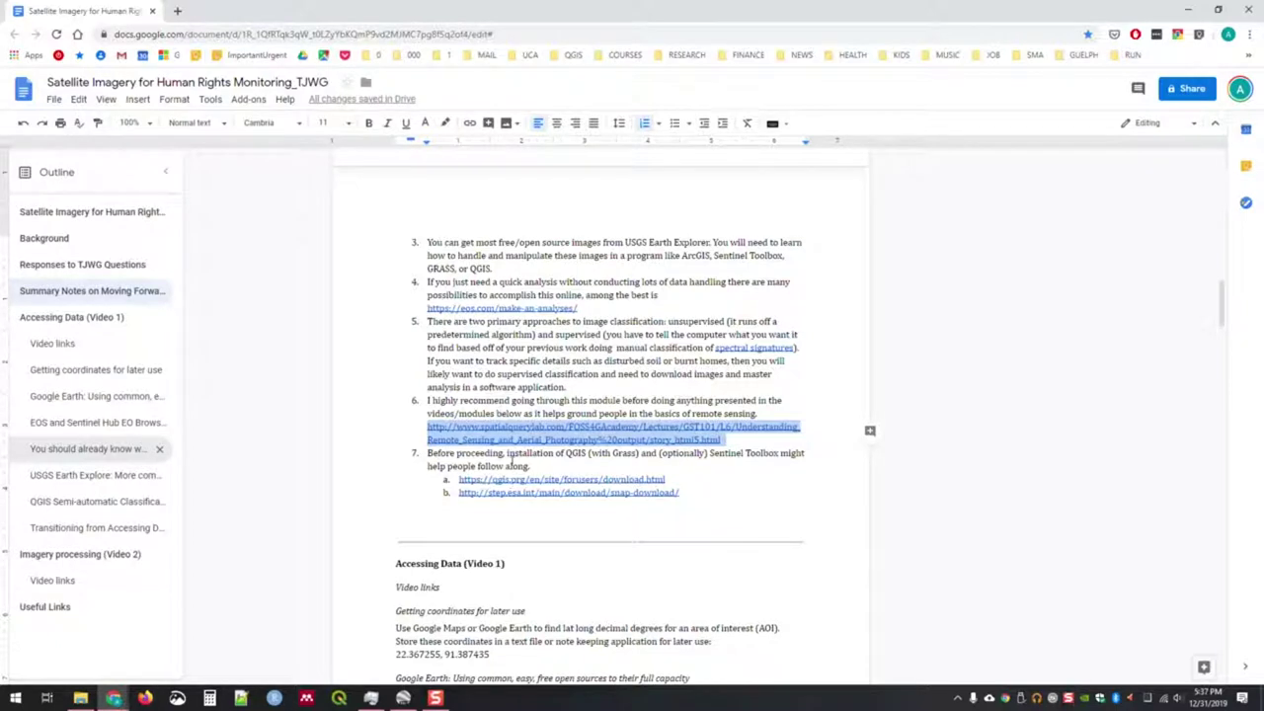
click(523, 452)
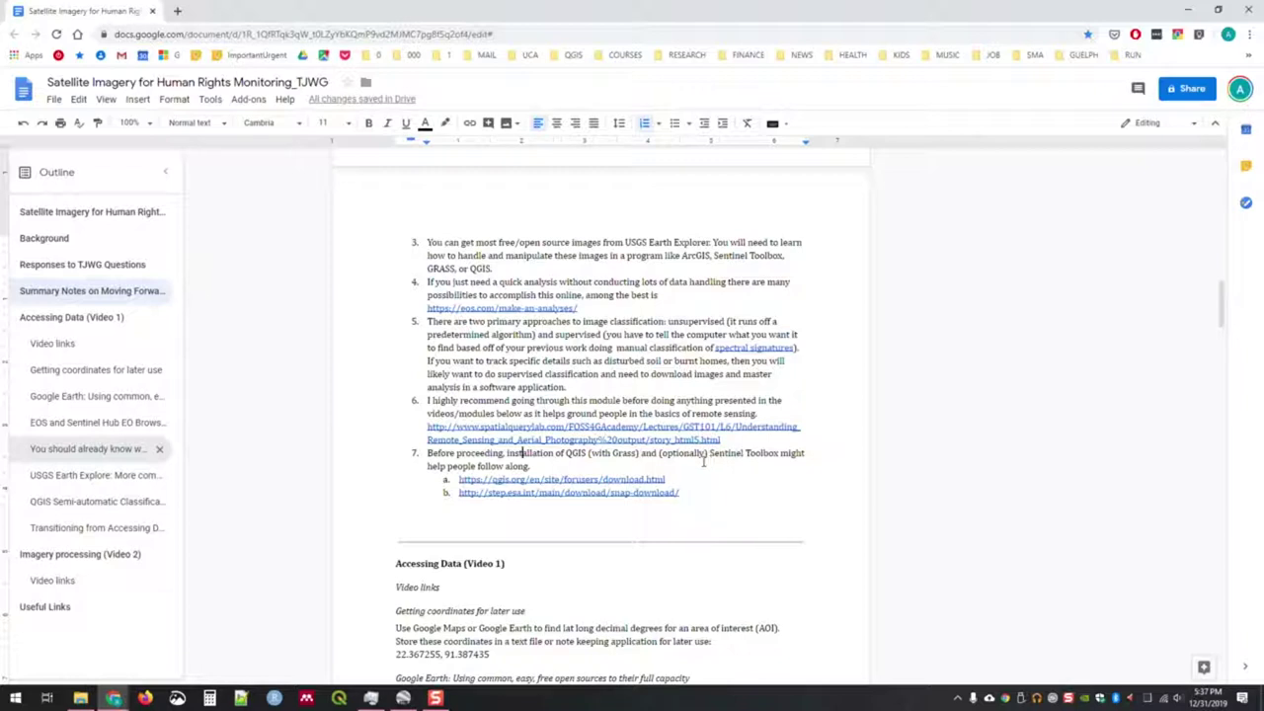
drag(710, 454, 785, 454)
click(780, 455)
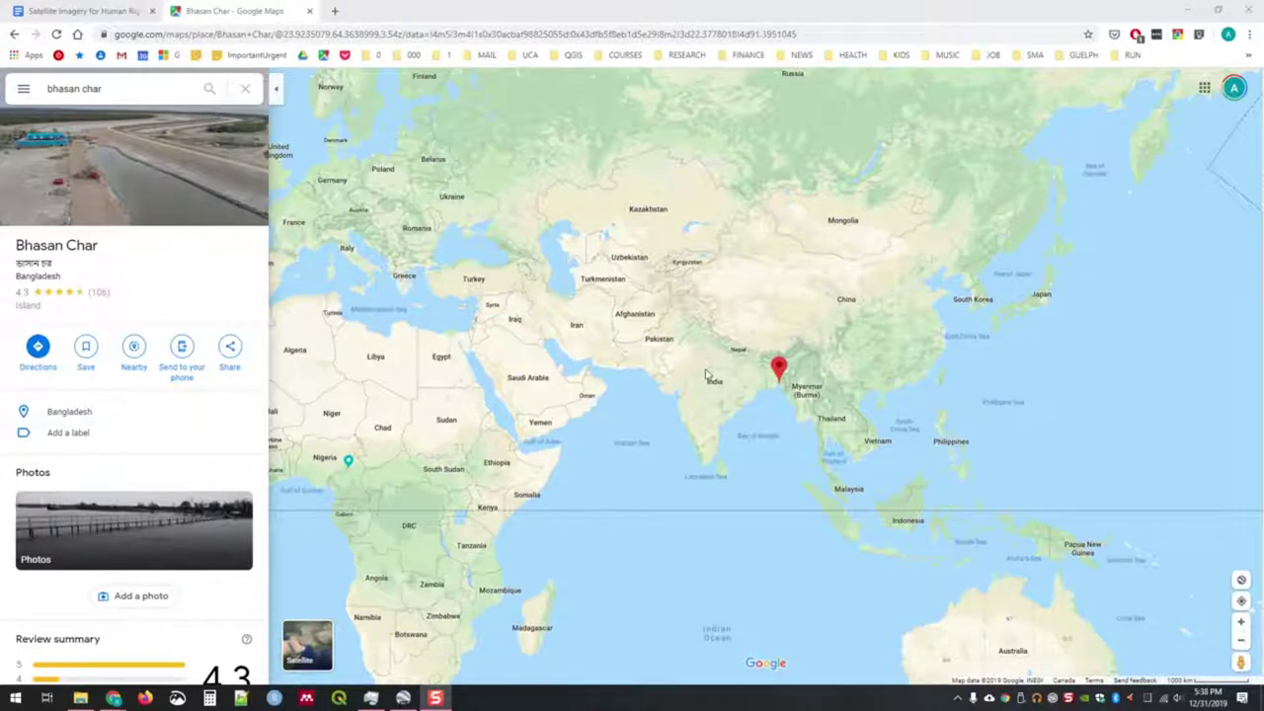
Pan the world map toward Bangladesh and zoom in until Bhasan Char island is centred.
mouse_move(713, 372)
mouse_down()
mouse_move(737, 373)
mouse_move(651, 363)
mouse_up()
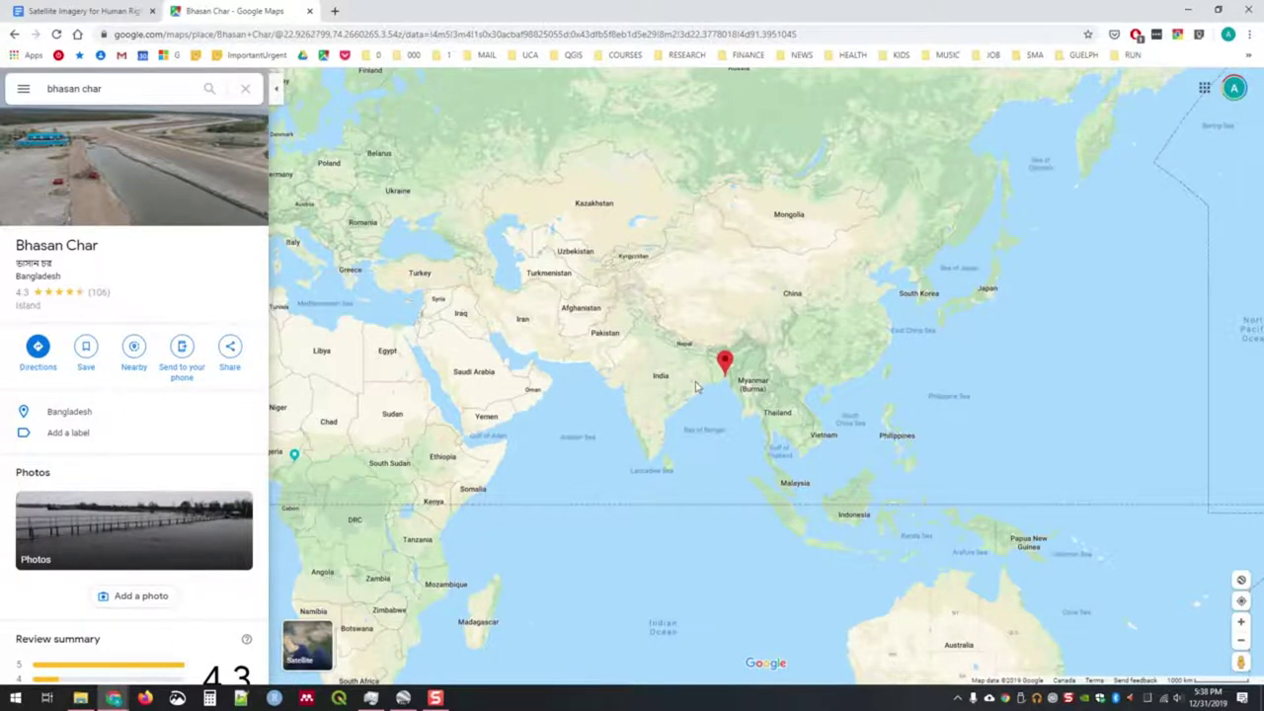
scroll(694, 388, up, 1)
drag(696, 383, 601, 378)
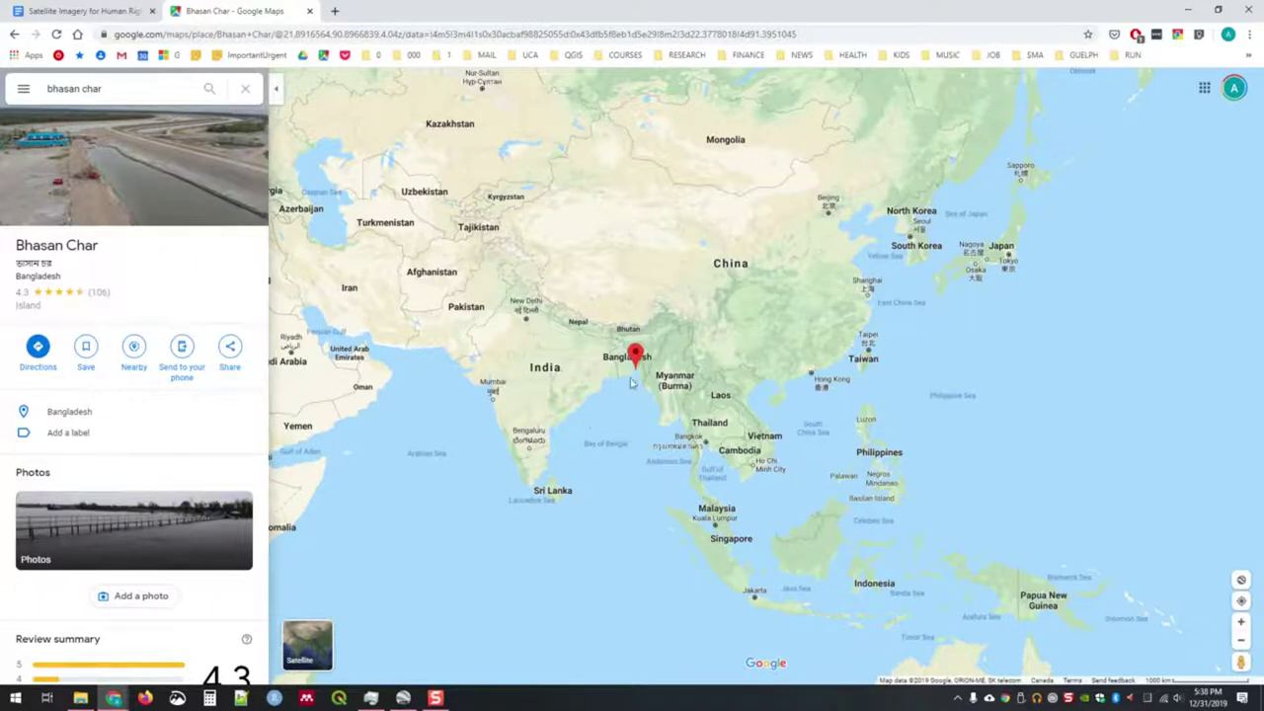
scroll(640, 375, up, 4)
scroll(644, 368, up, 5)
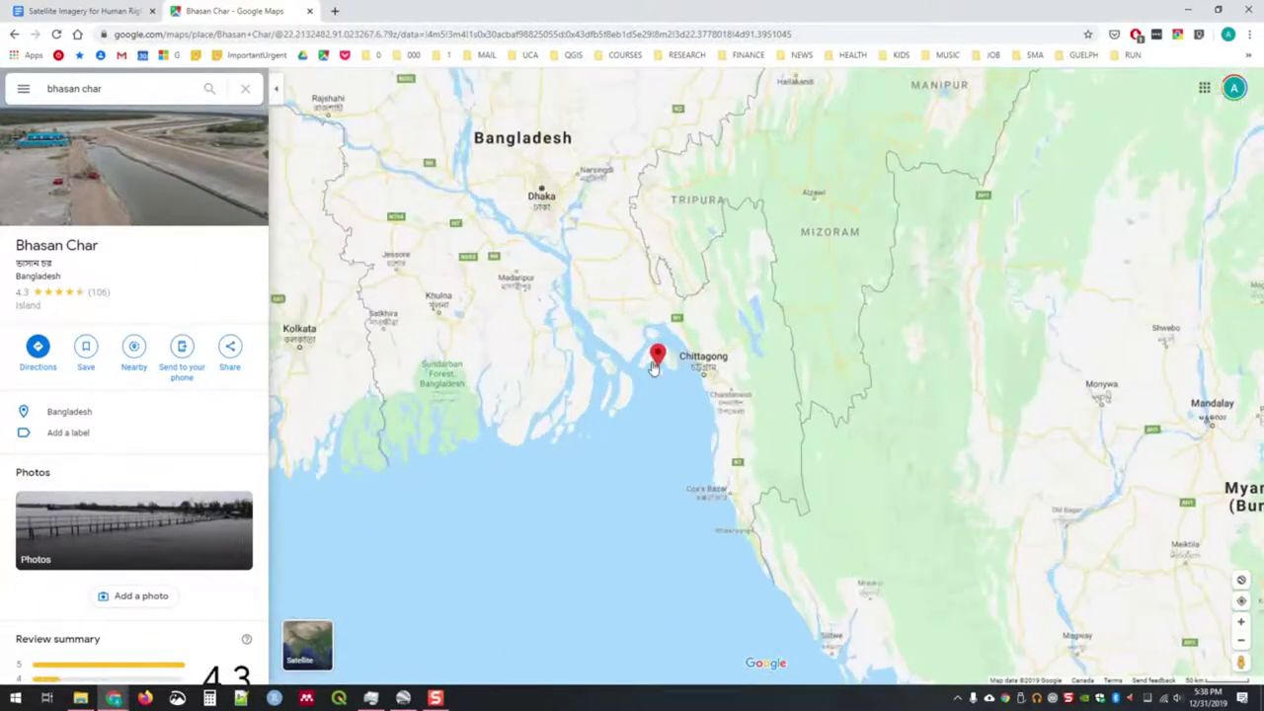
scroll(650, 381, up, 2)
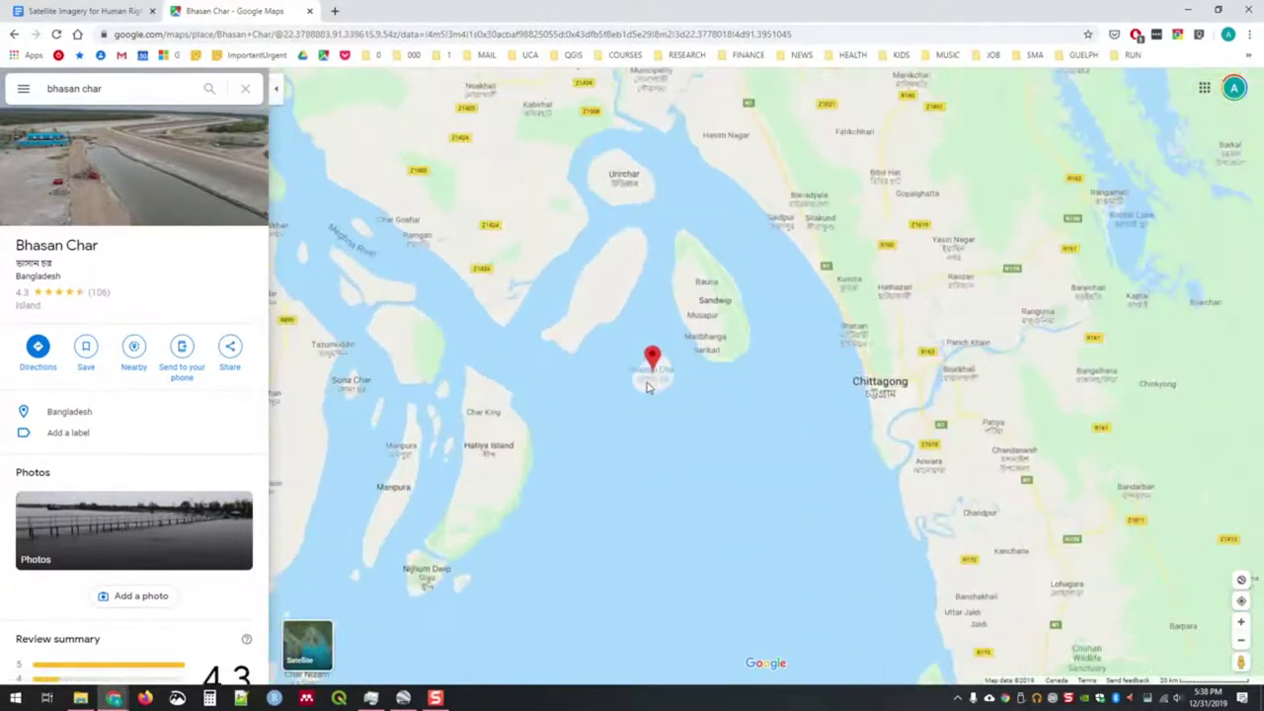
scroll(649, 386, up, 2)
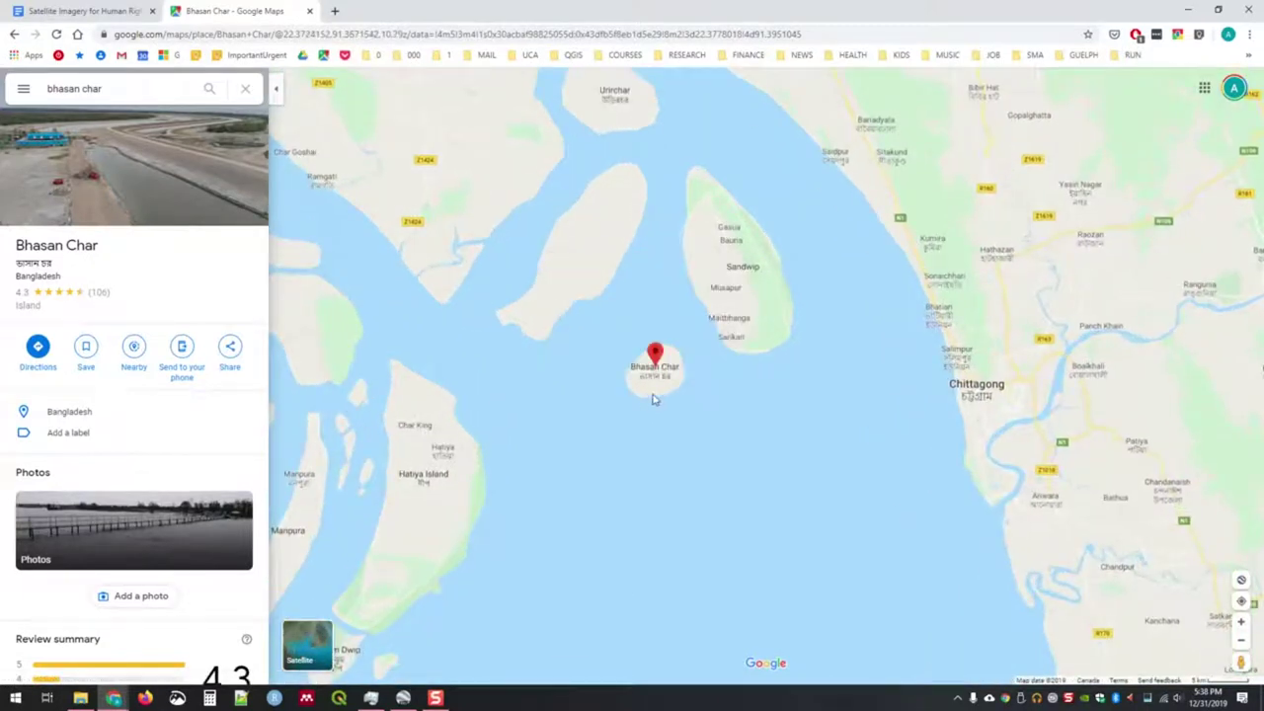
drag(655, 395, 632, 438)
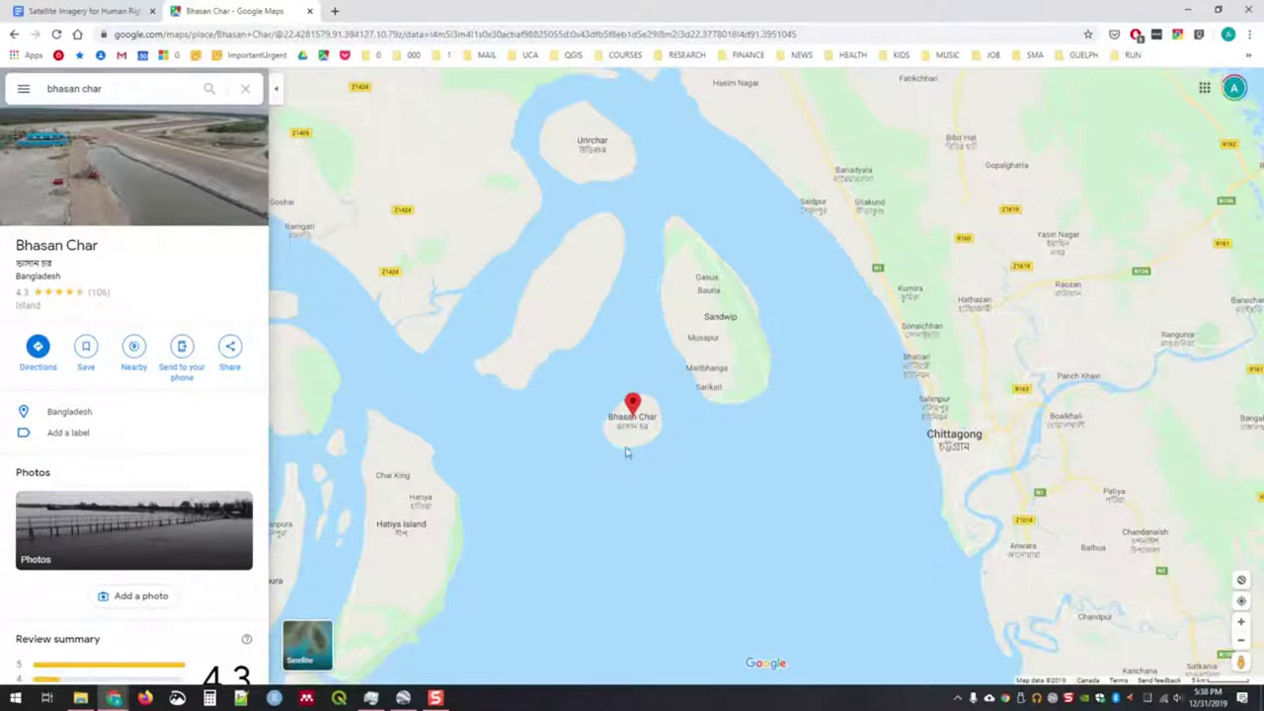
scroll(652, 449, up, 1)
scroll(667, 429, up, 1)
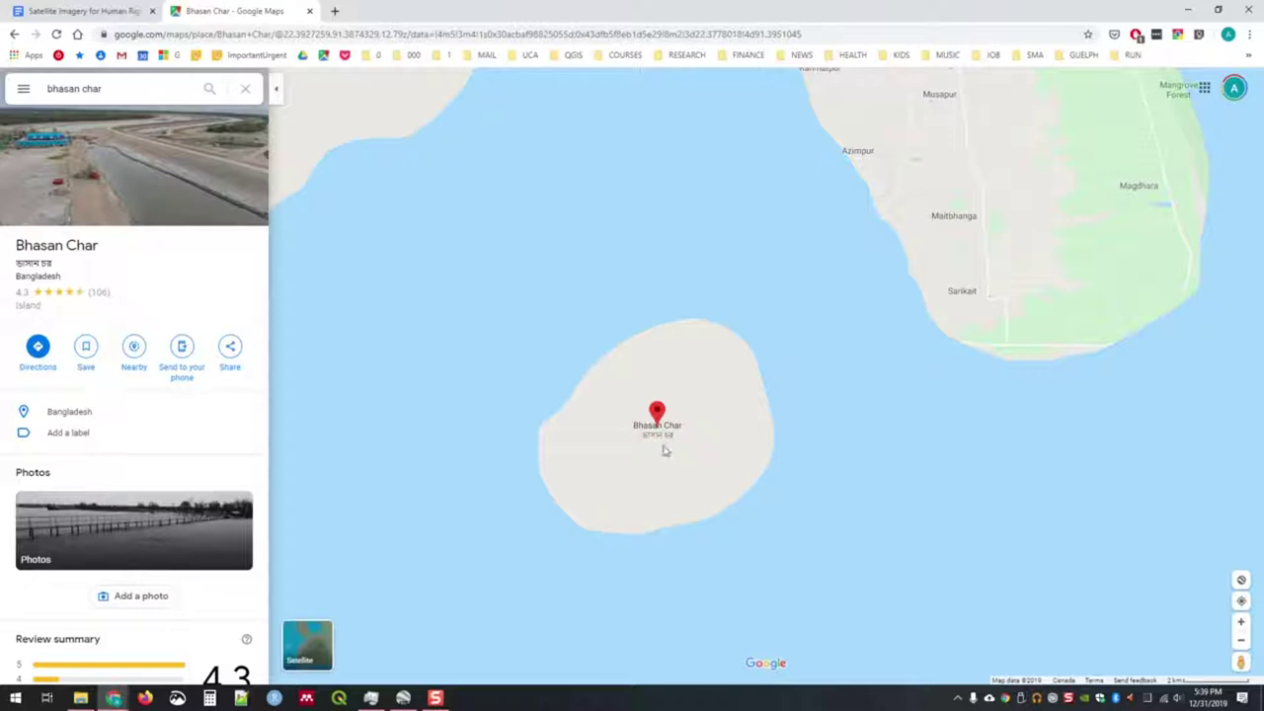
Zoom out slightly over the Bhasan Char label so Sandwip shows to the north.
mouse_move(662, 442)
scroll(652, 481, down, 1)
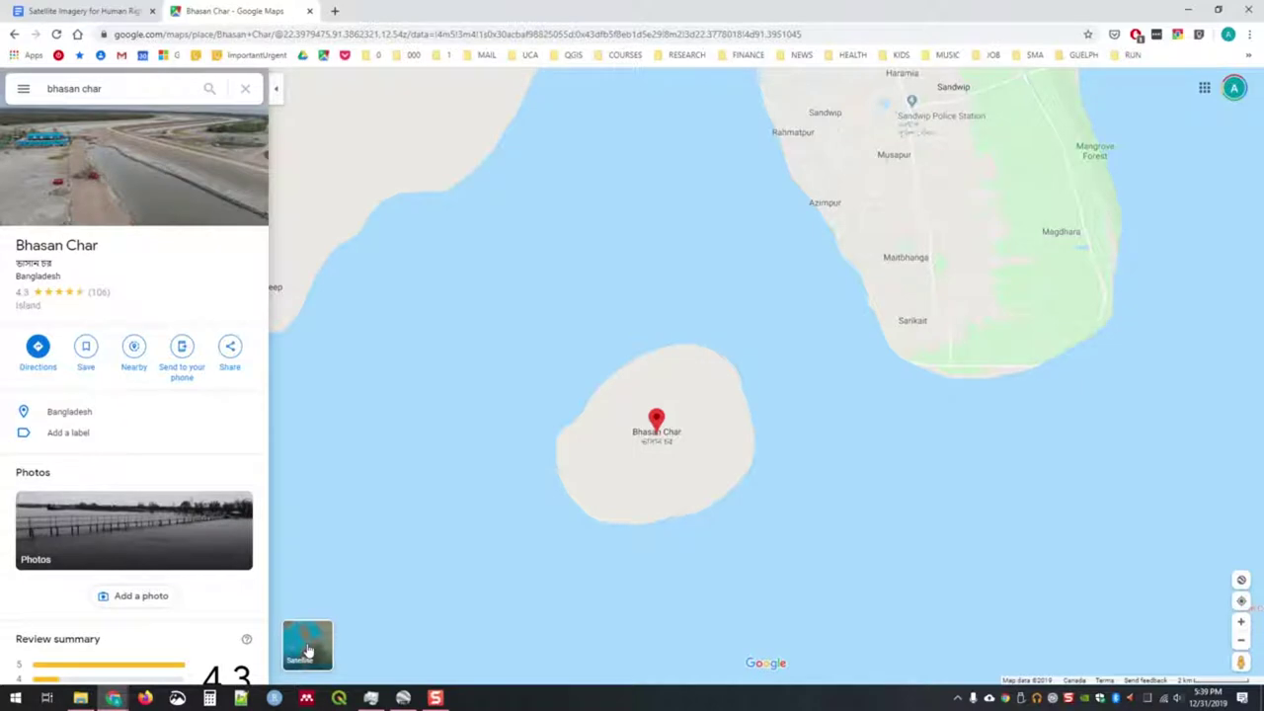
Switch to satellite imagery and recentre the whole island amid the surrounding sea and mudflats.
click(307, 650)
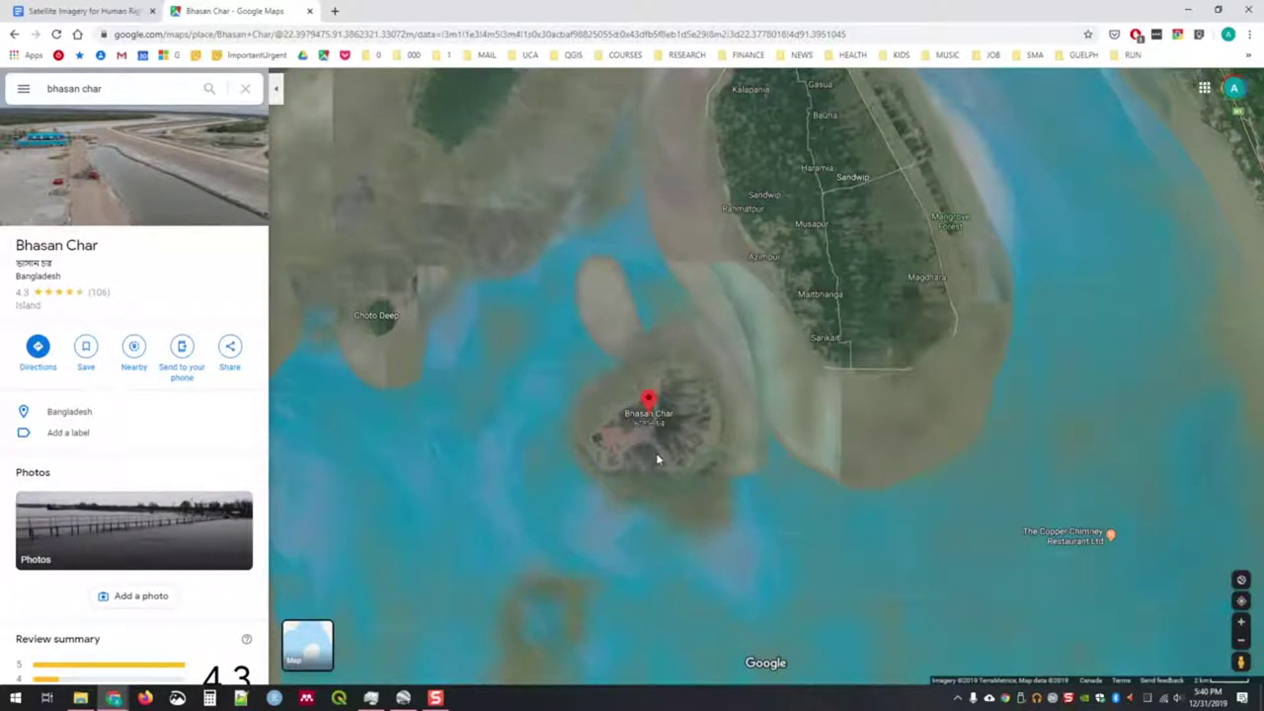
scroll(656, 456, up, 3)
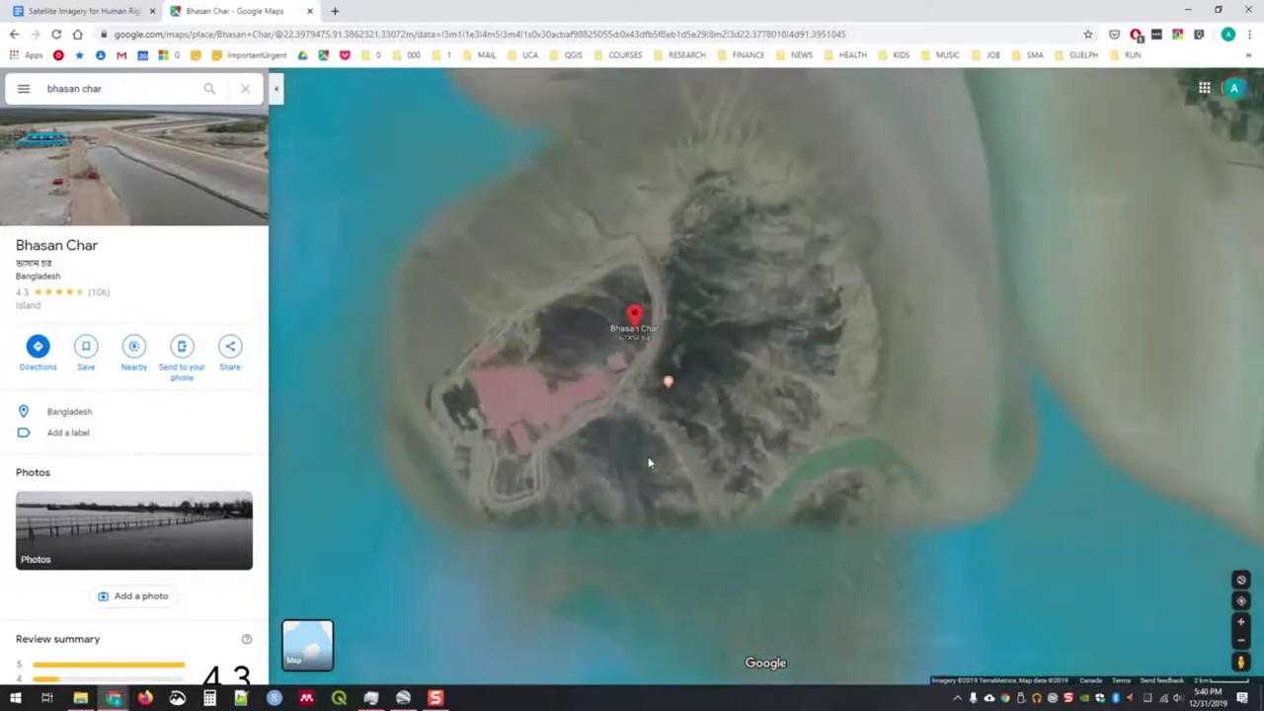
drag(556, 443, 633, 466)
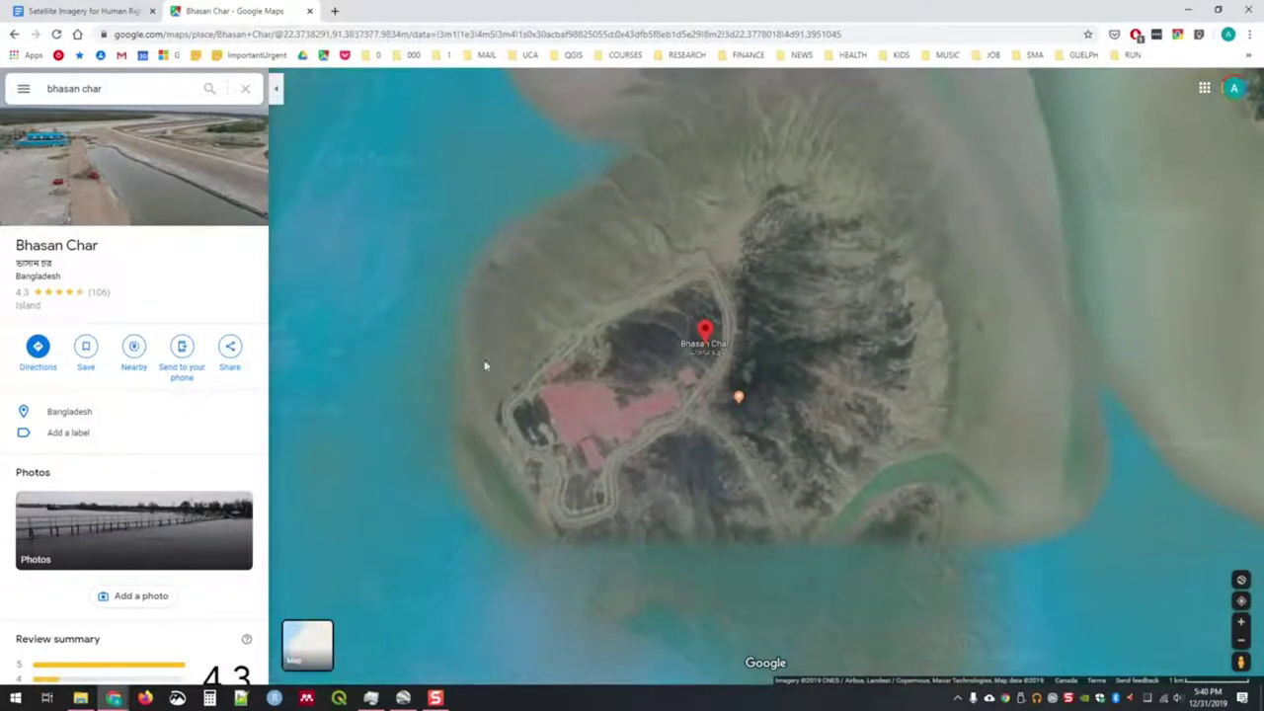
scroll(622, 538, down, 1)
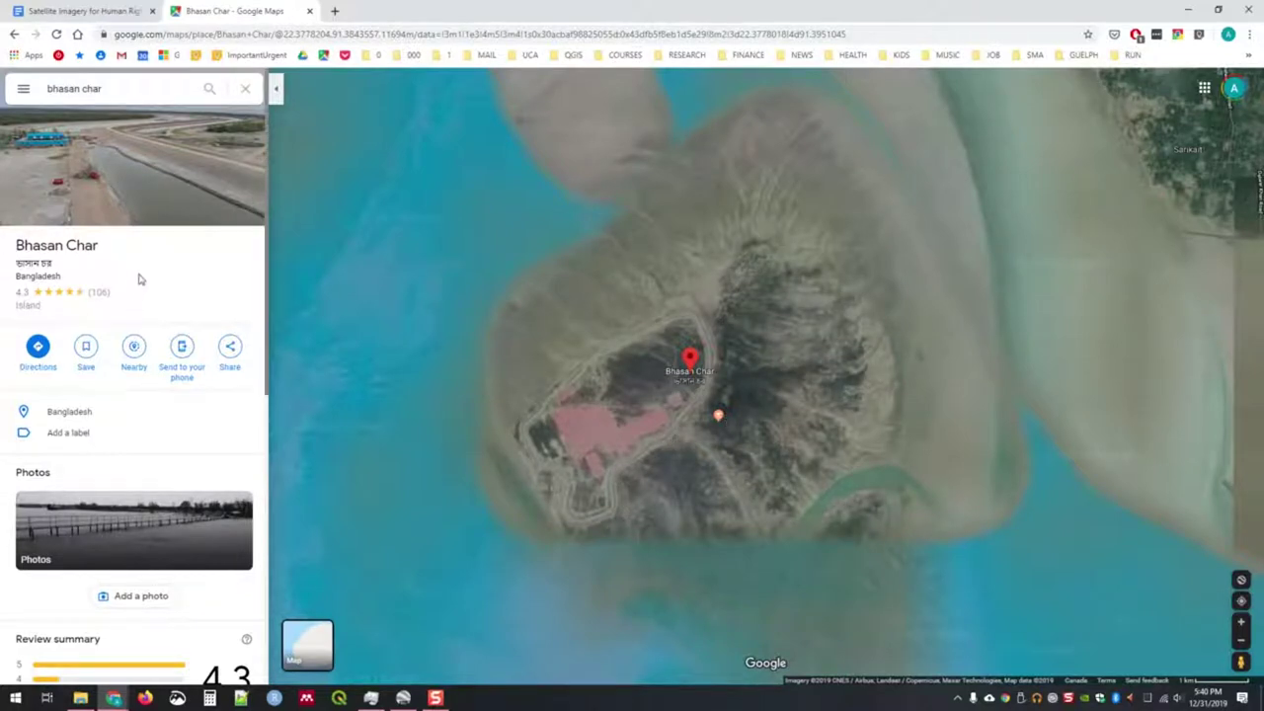
Select and clear the place details text, then begin zooming toward the island's pink area.
drag(16, 245, 62, 306)
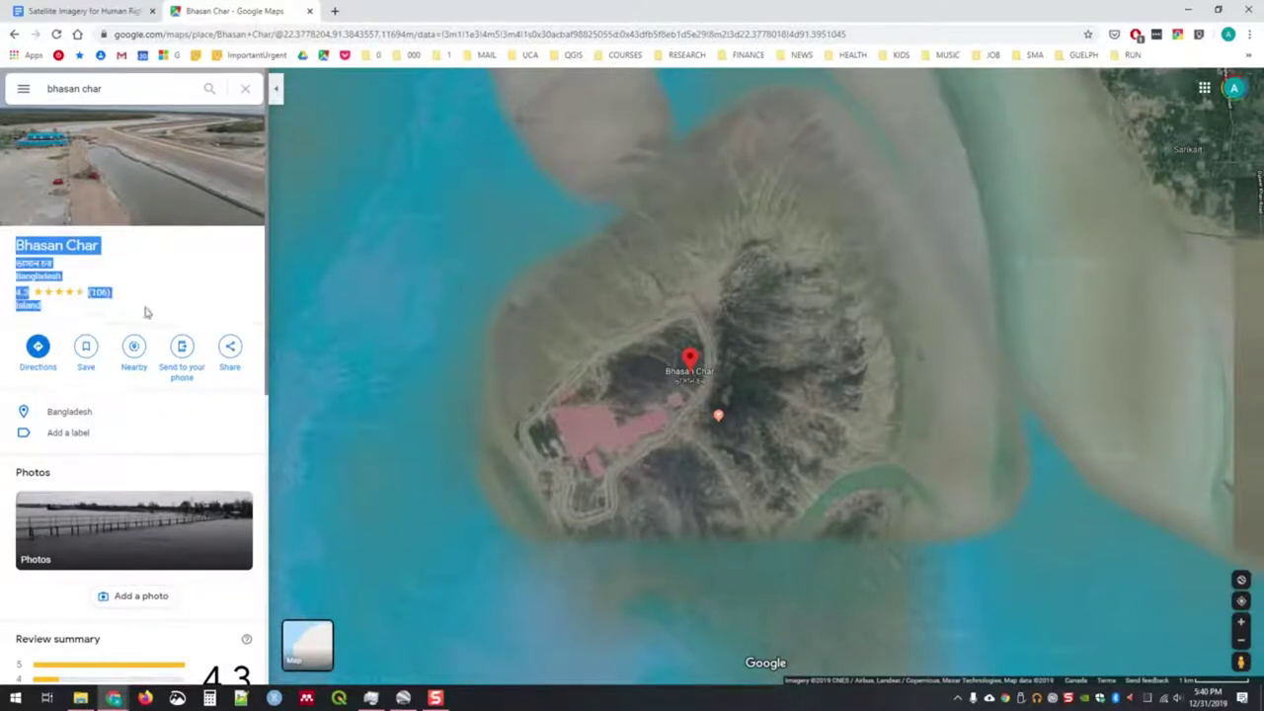
click(192, 276)
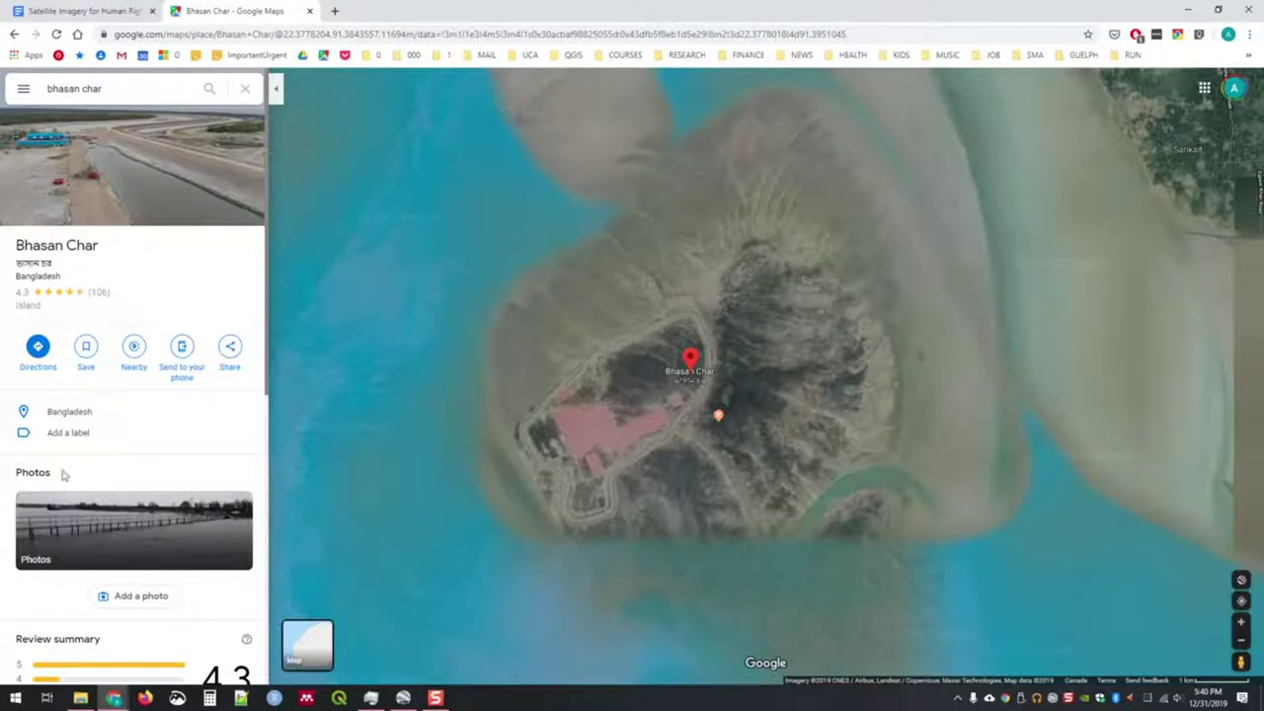
scroll(54, 482, down, 2)
scroll(65, 538, up, 2)
scroll(657, 405, up, 1)
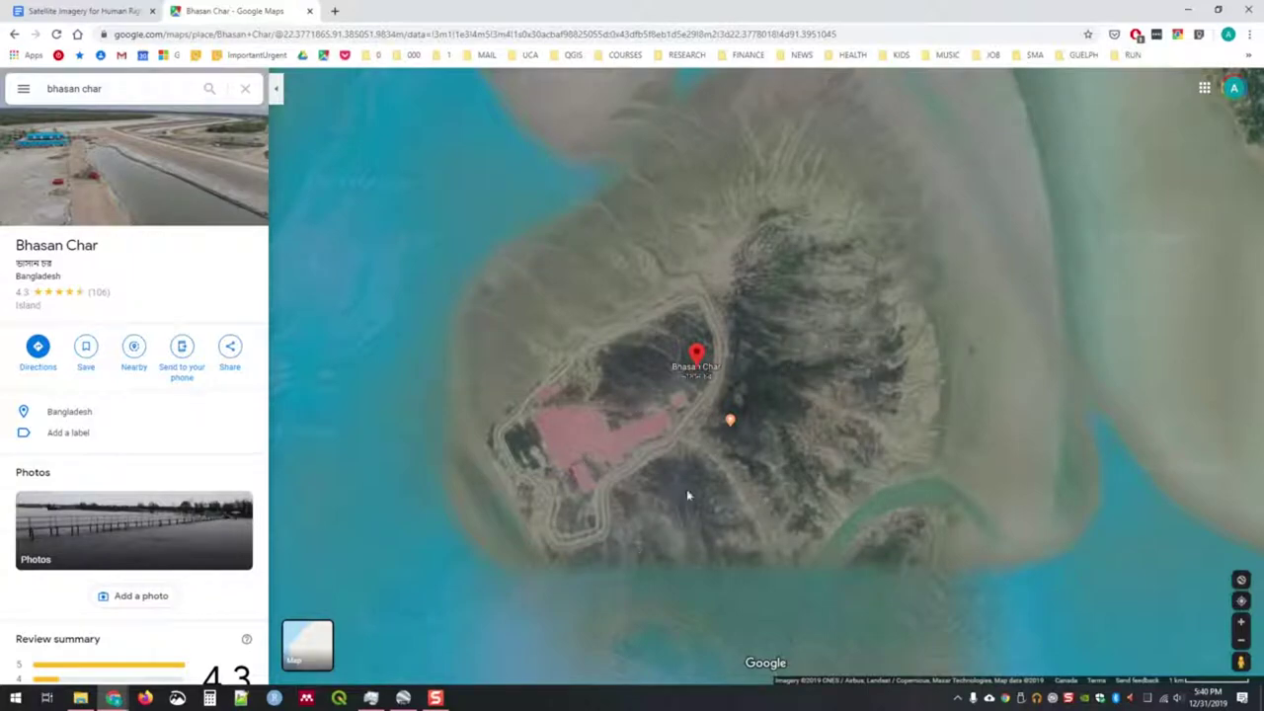
Zoom into the pink-roofed shelter grid and pan across the camp blocks.
scroll(595, 437, up, 5)
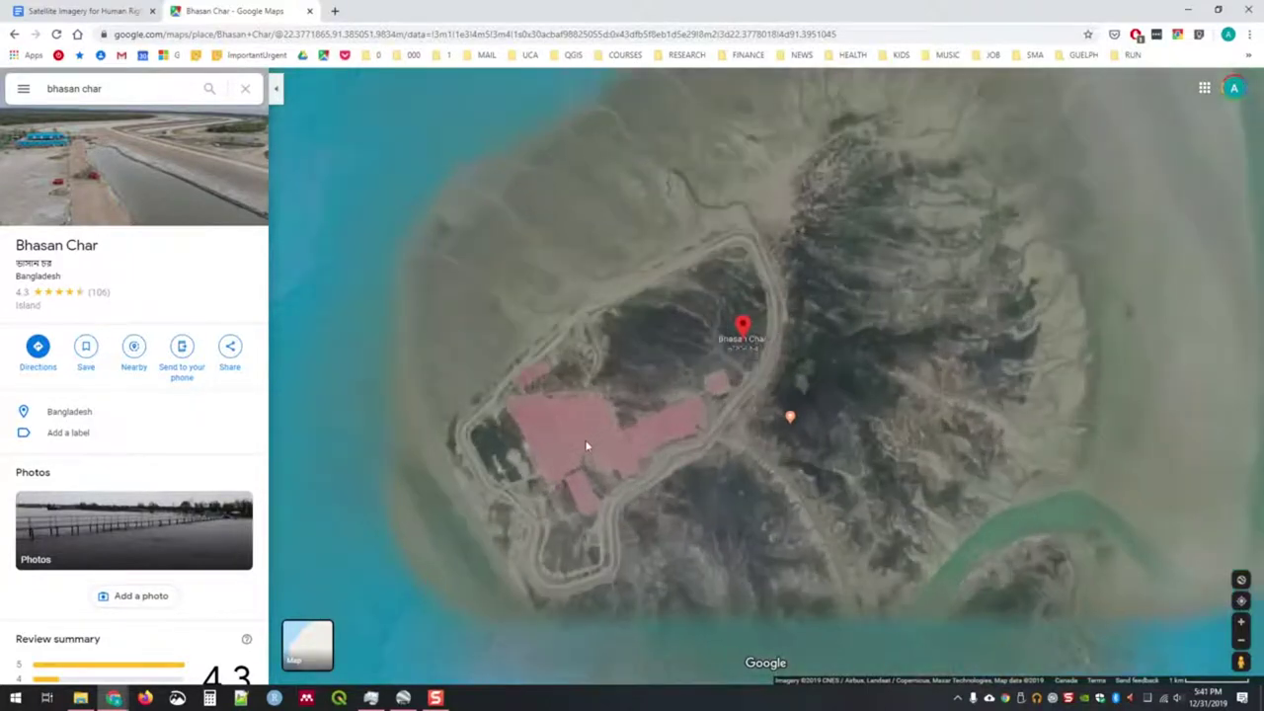
scroll(570, 454, up, 3)
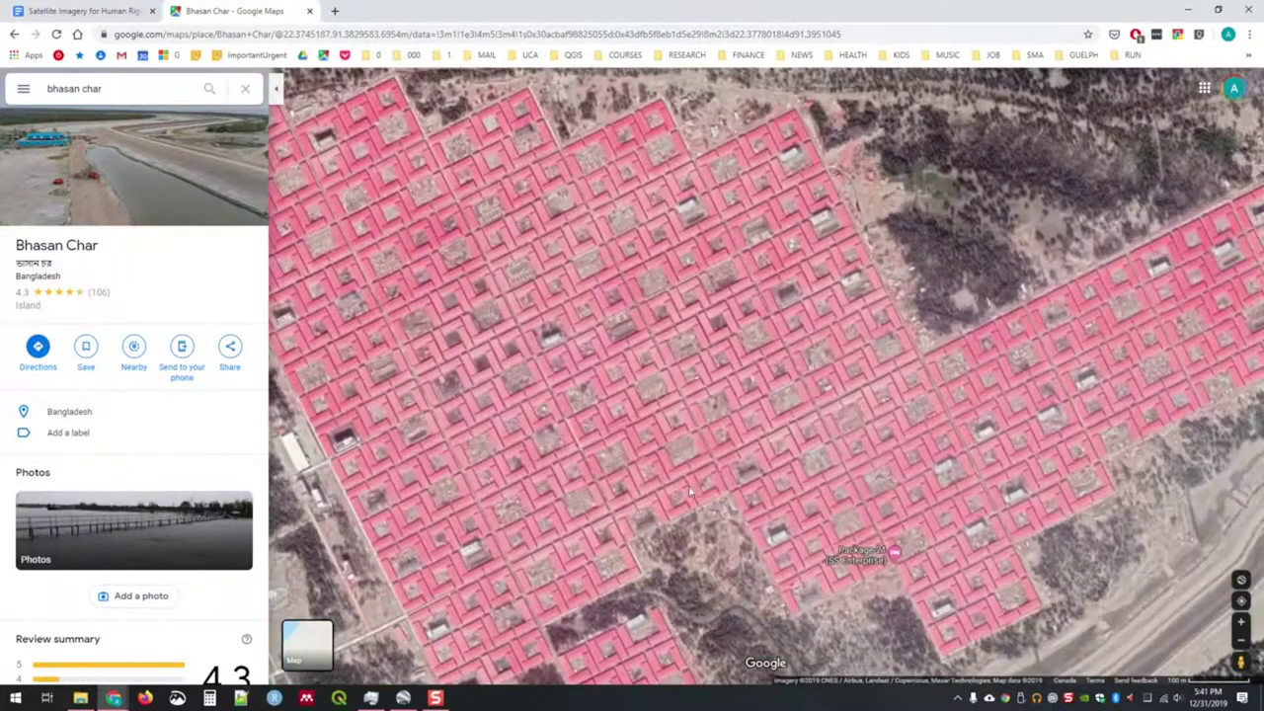
drag(570, 454, 740, 185)
scroll(740, 185, down, 2)
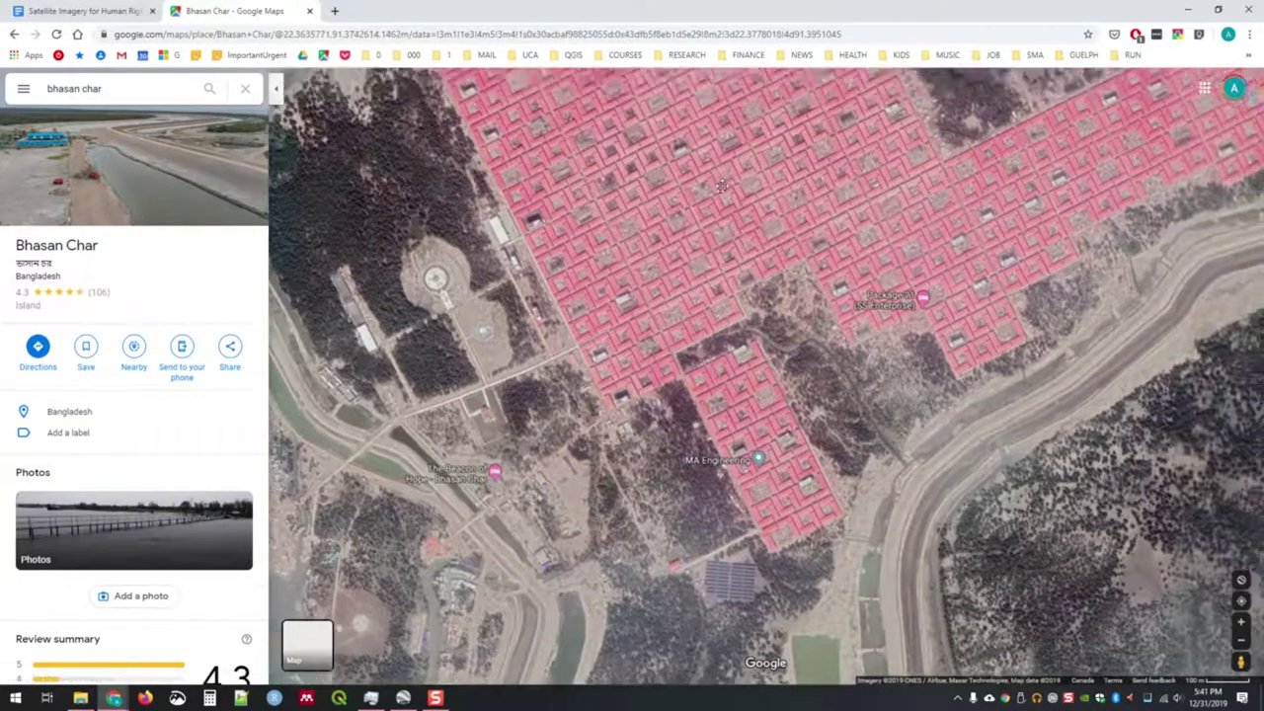
drag(722, 186, 698, 312)
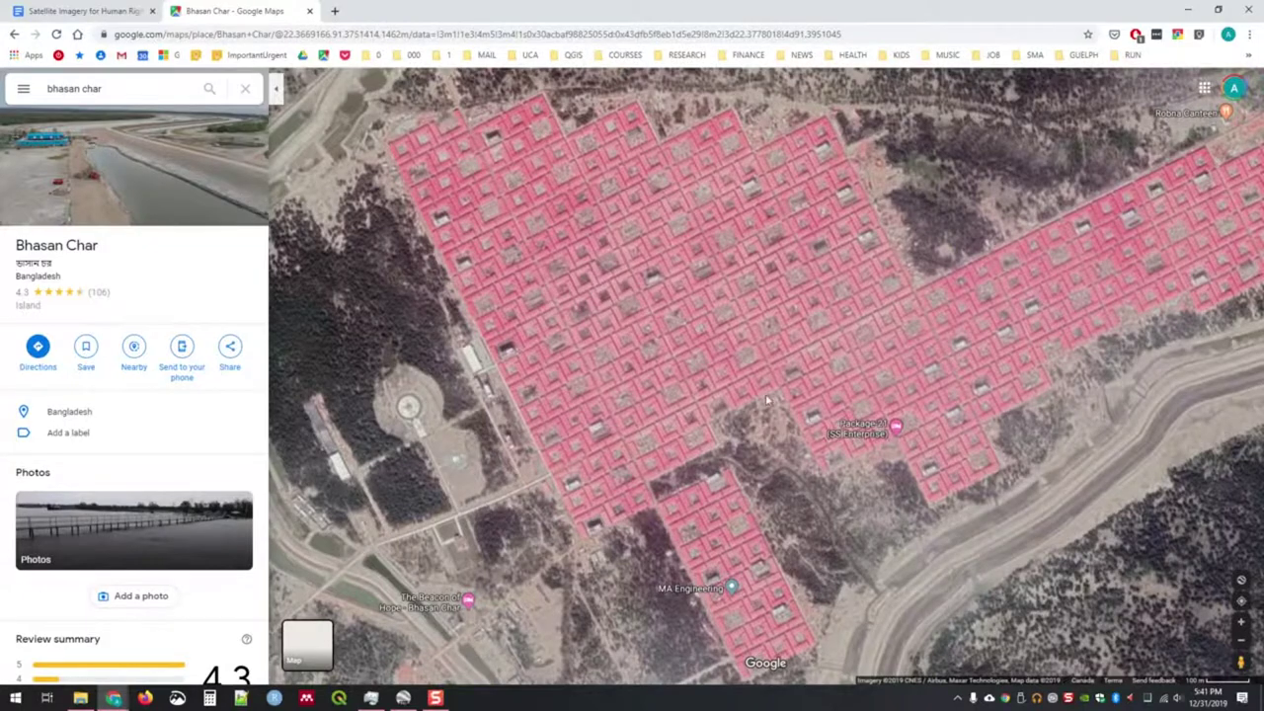
scroll(766, 401, up, 3)
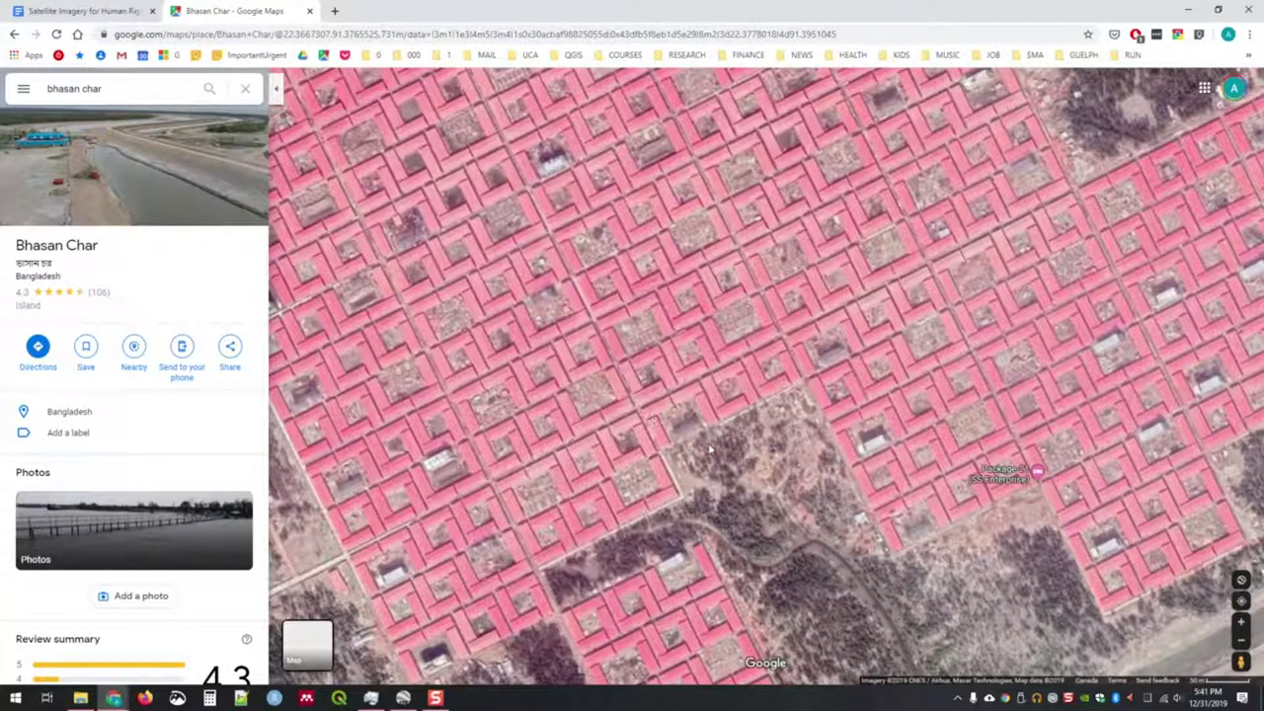
scroll(700, 434, down, 1)
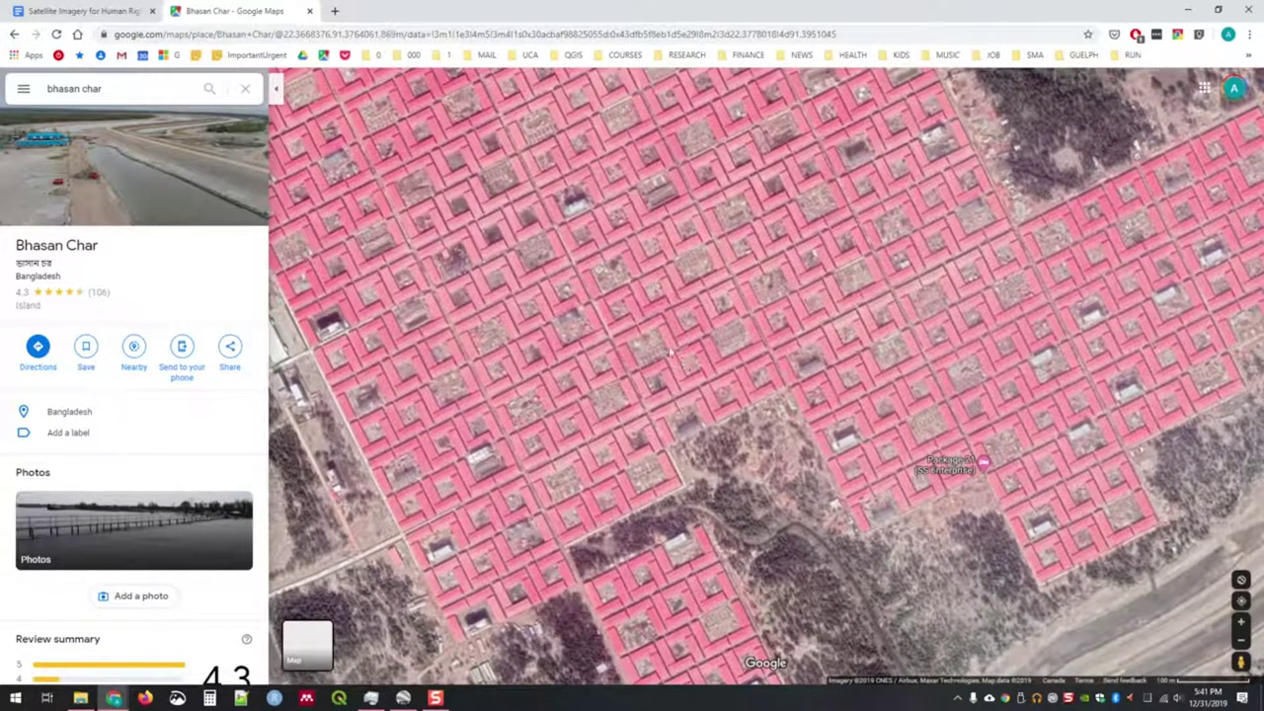
scroll(730, 331, down, 2)
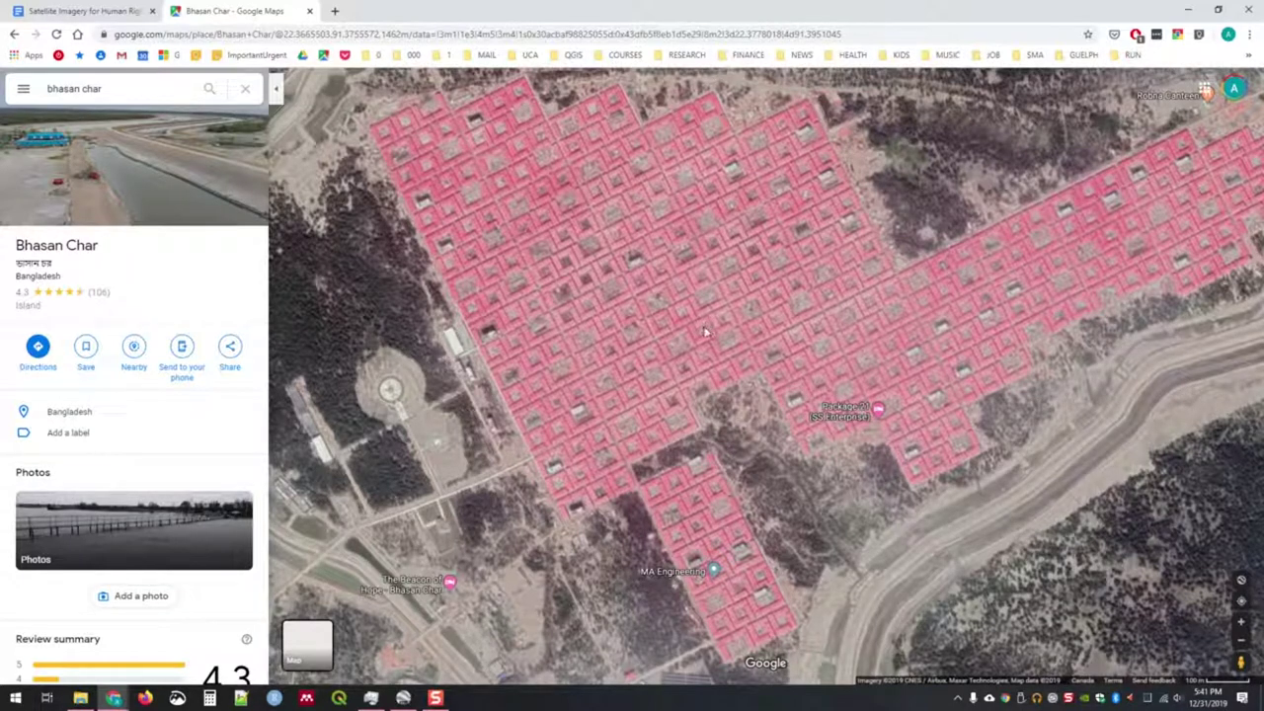
right_click(696, 318)
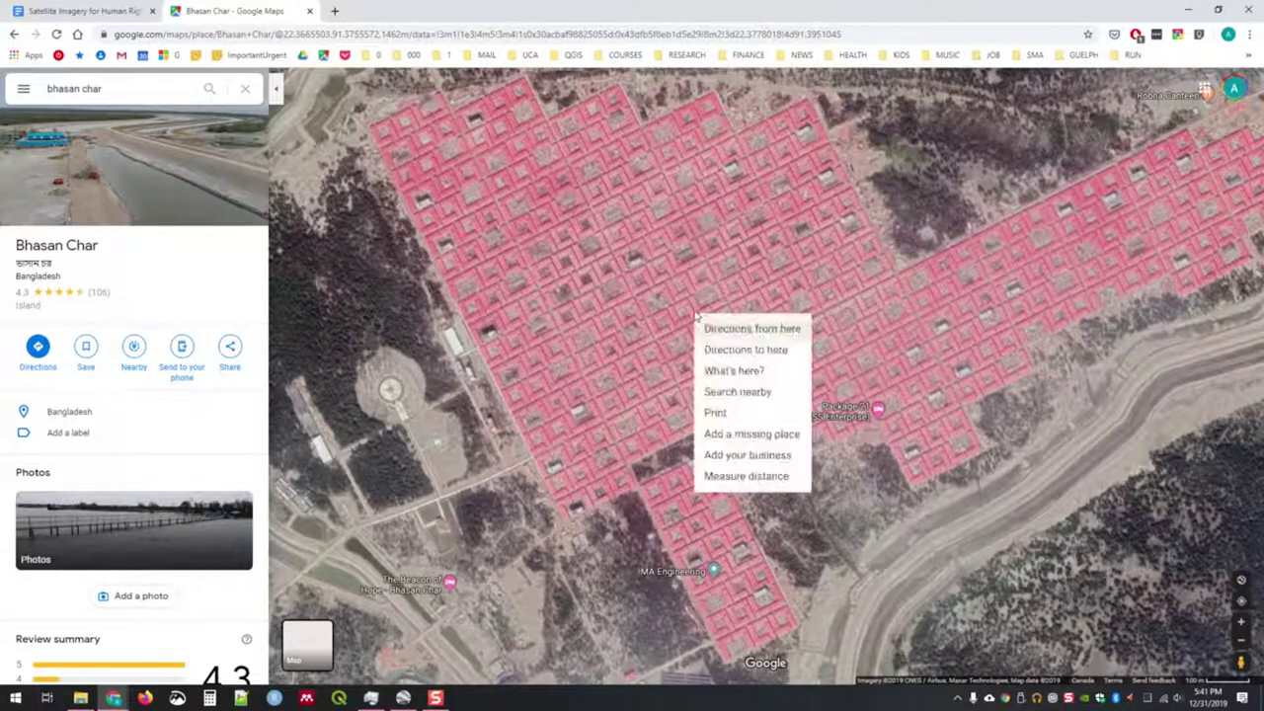
Show the camp spot's coordinates with What's here? and copy 22.367890, 91.376983.
click(726, 371)
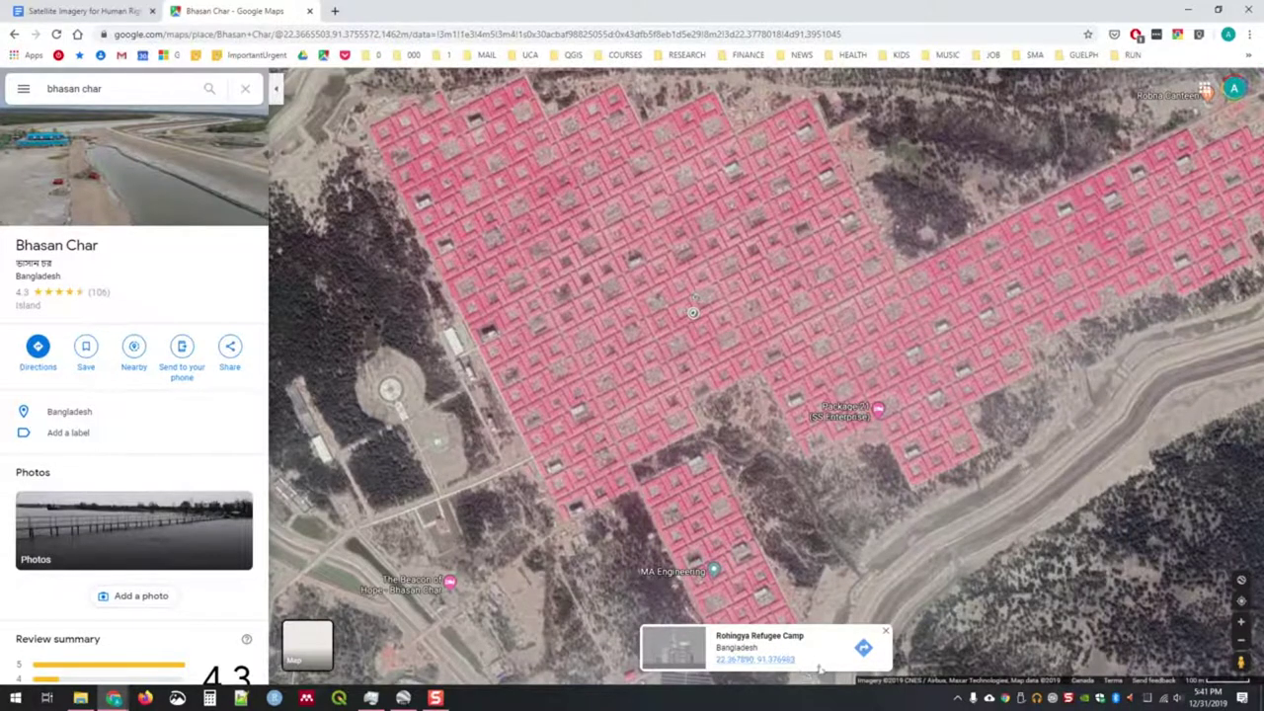
drag(819, 669, 713, 670)
key(ctrl+c)
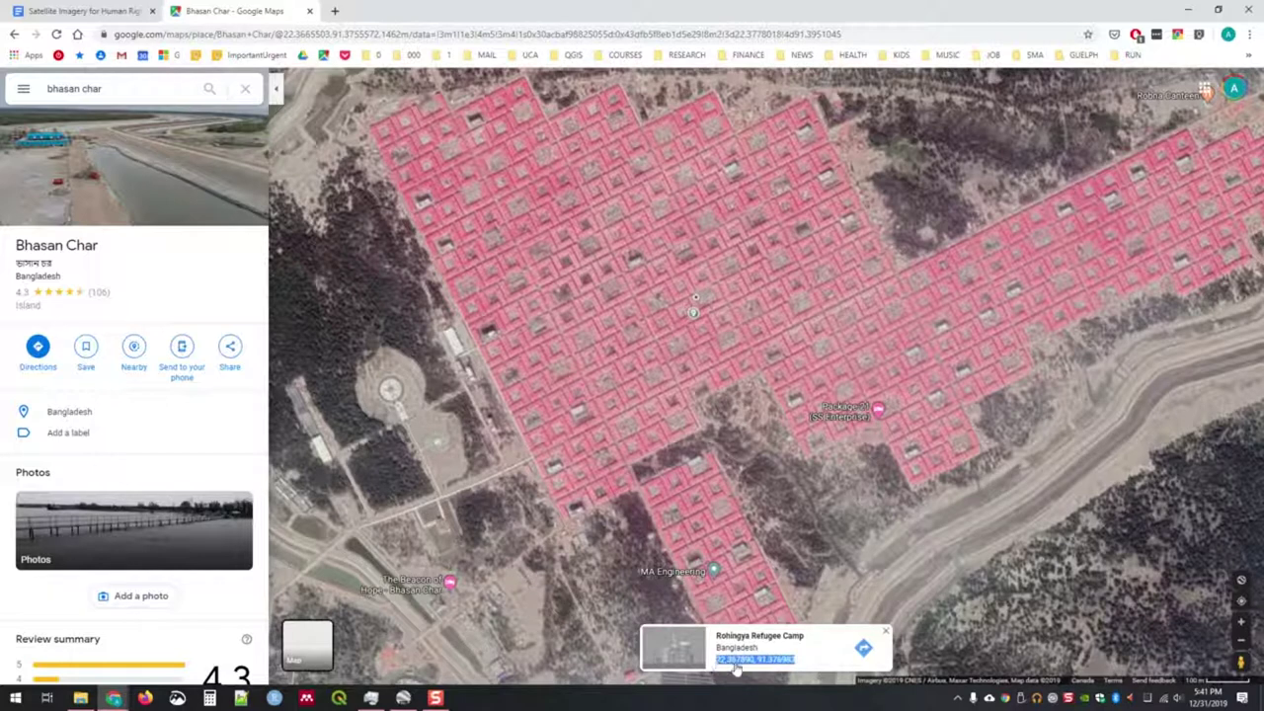
right_click(757, 664)
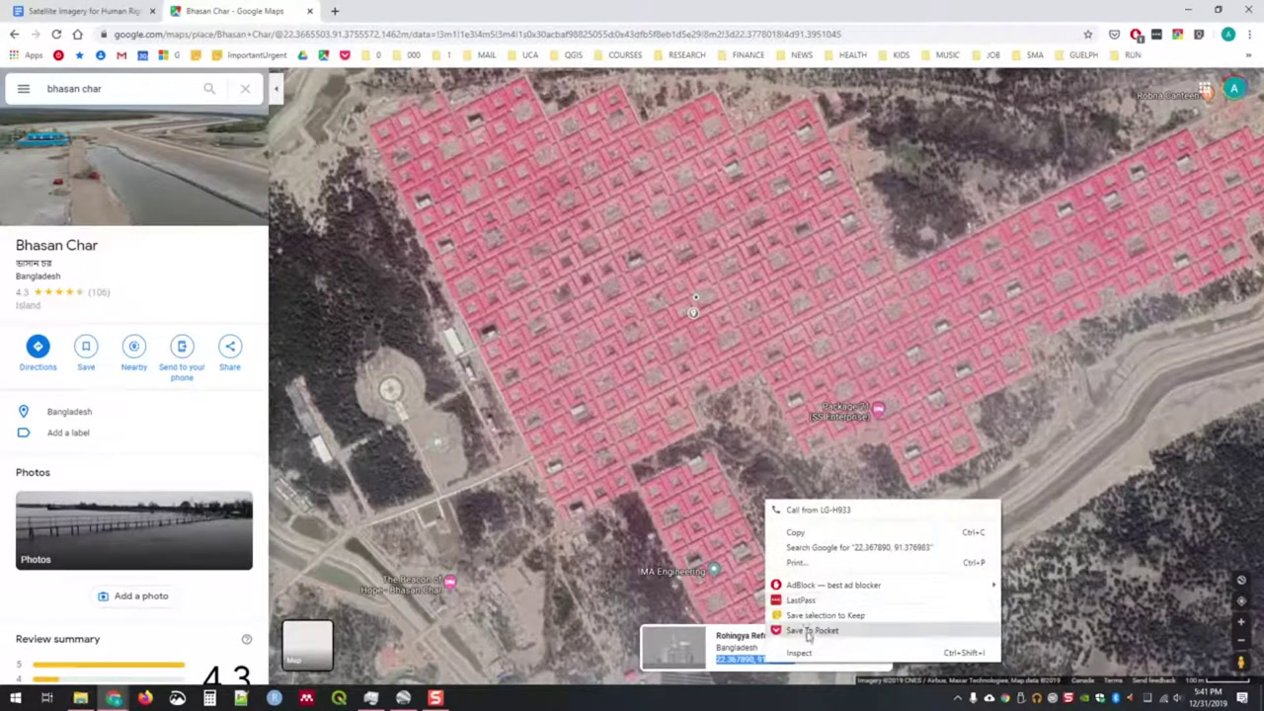
click(805, 533)
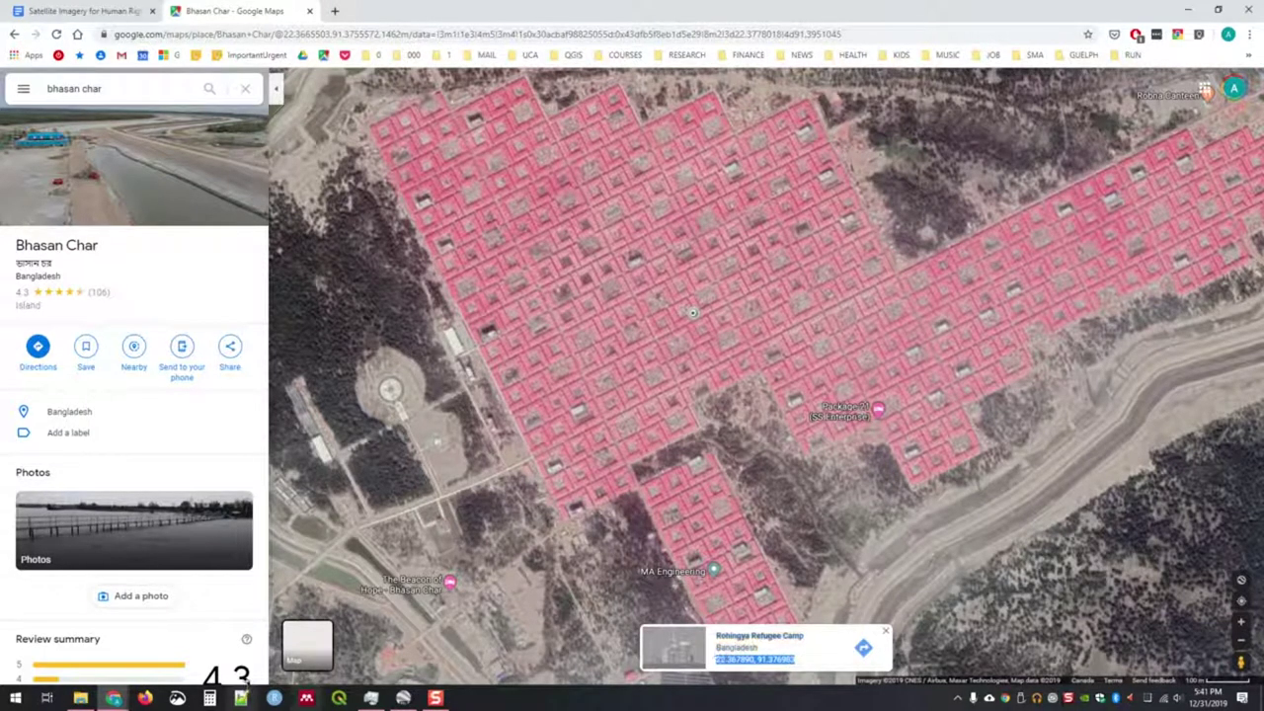
Paste the coordinates into a Notepad++ note and return to the map window.
click(241, 698)
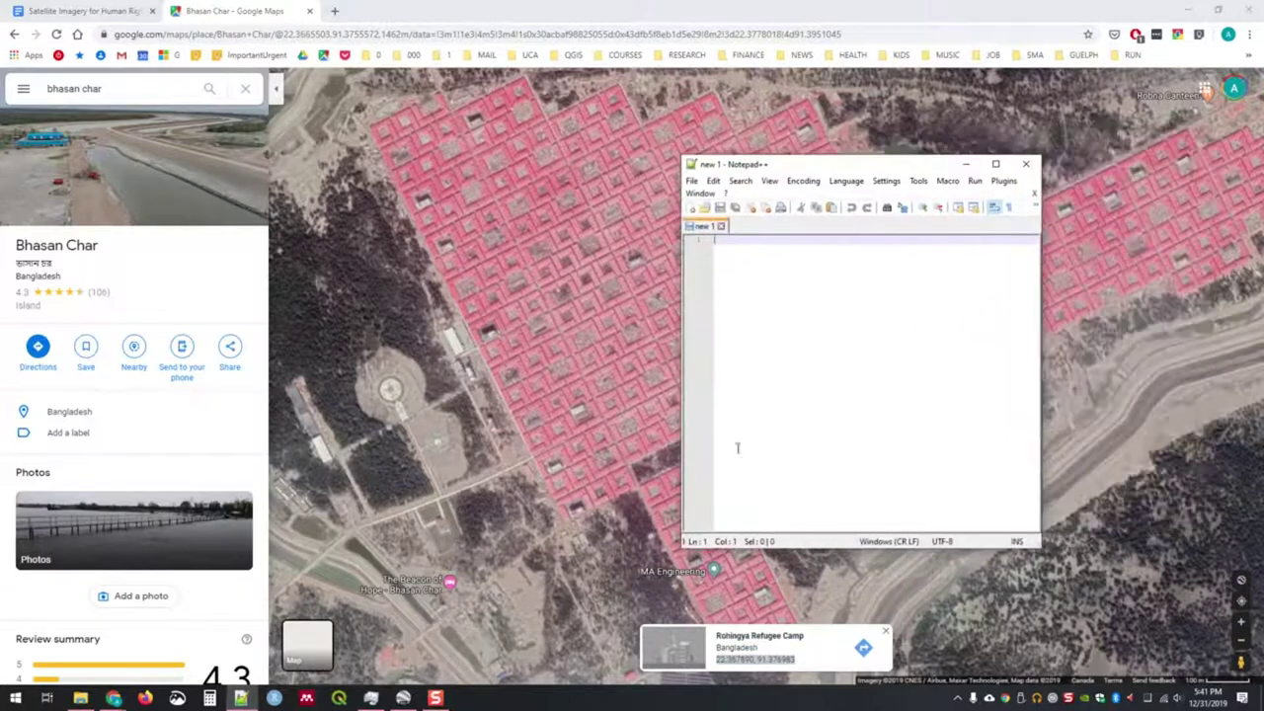
key(ctrl+v)
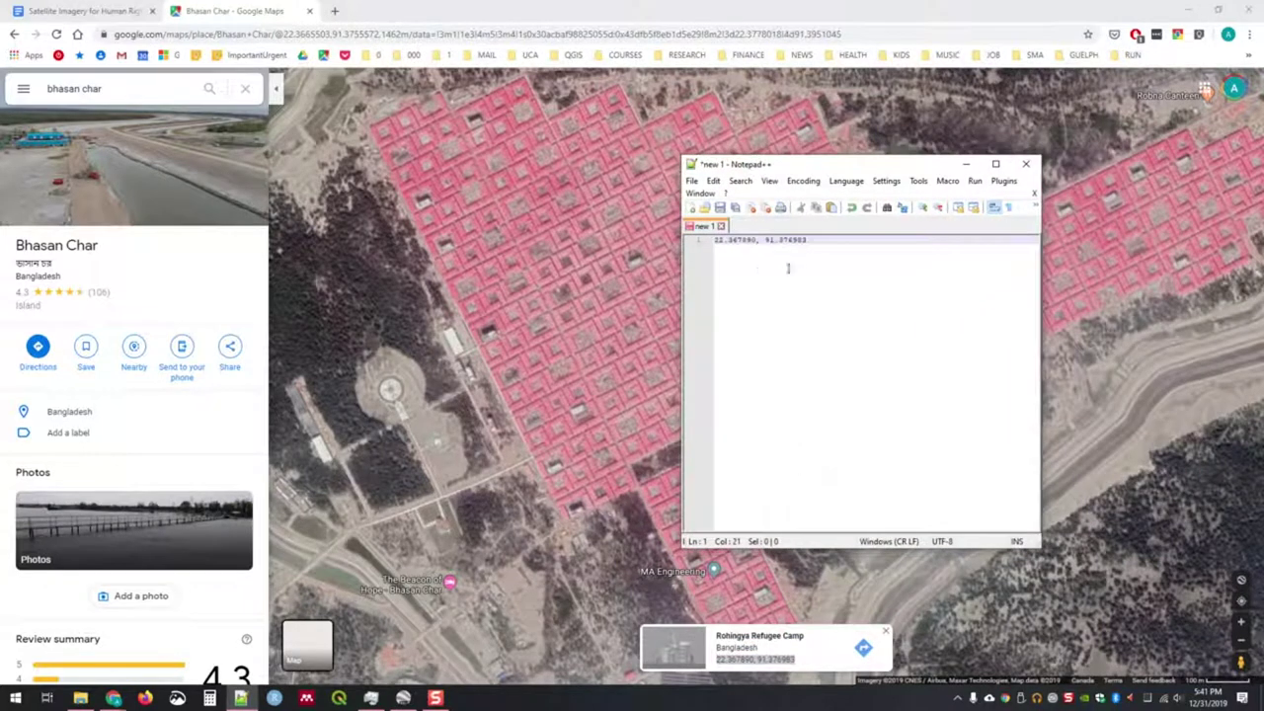
drag(828, 165, 897, 167)
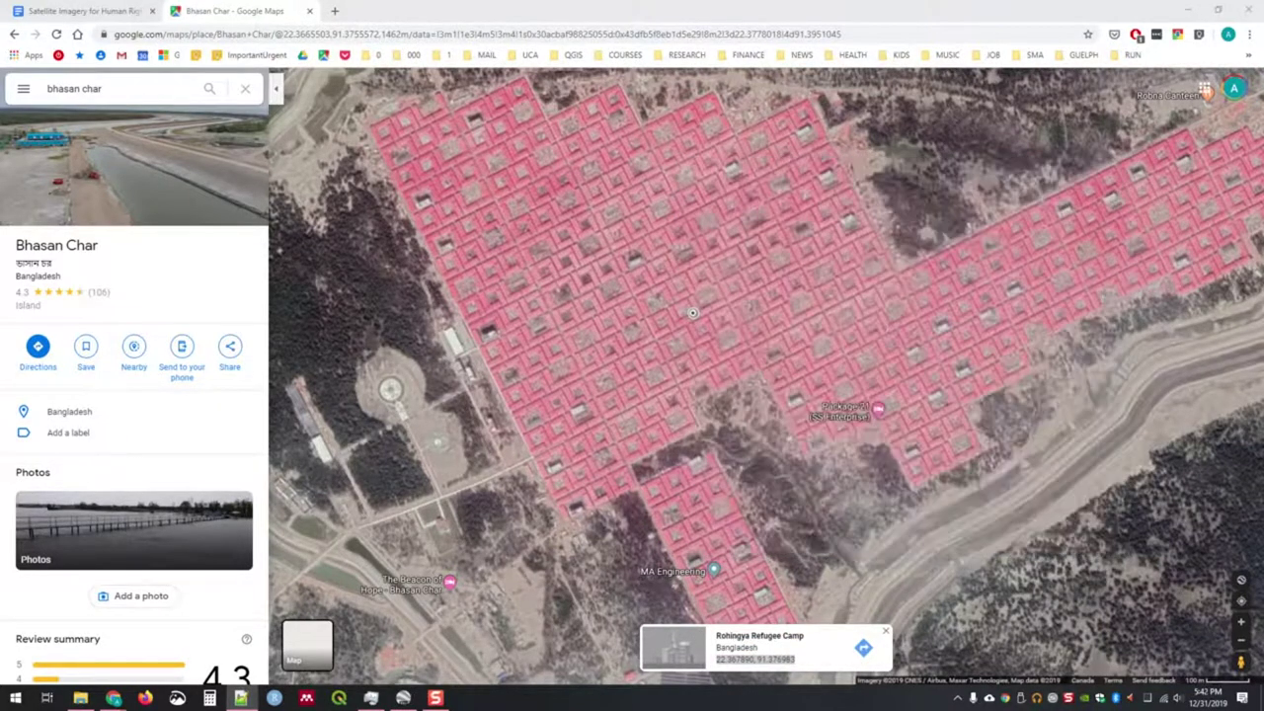
scroll(750, 381, down, 4)
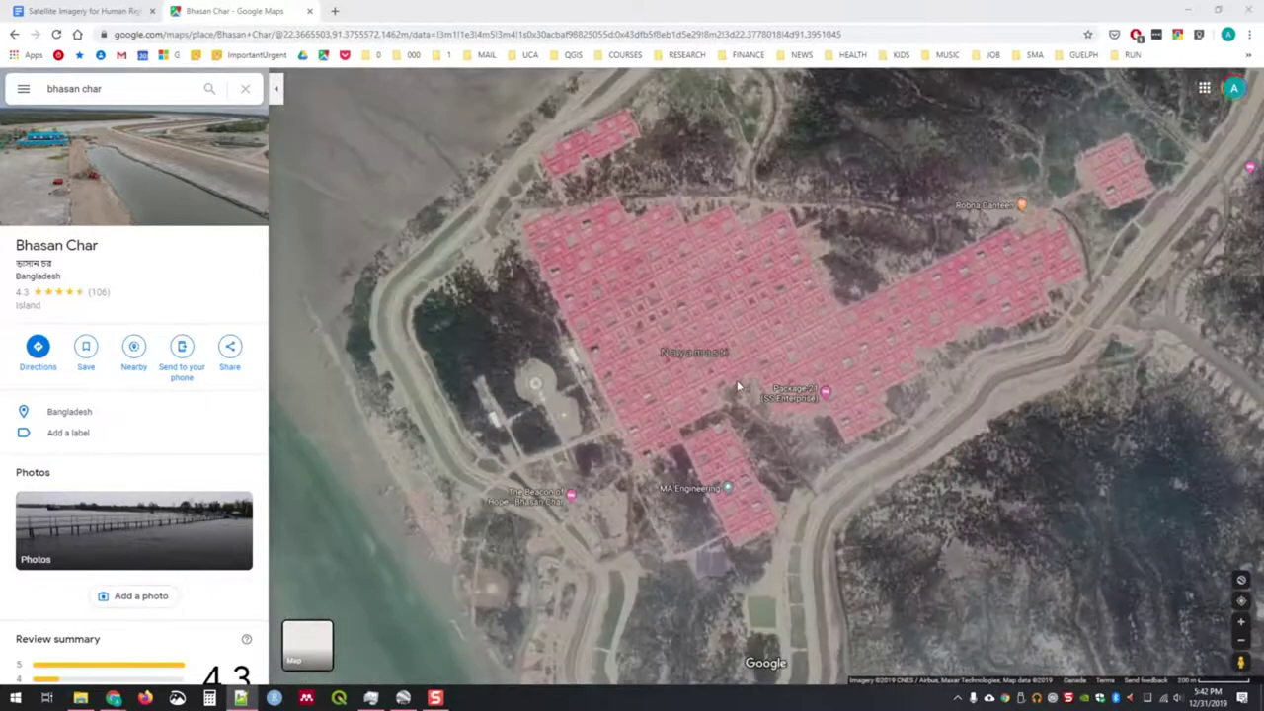
scroll(654, 386, down, 2)
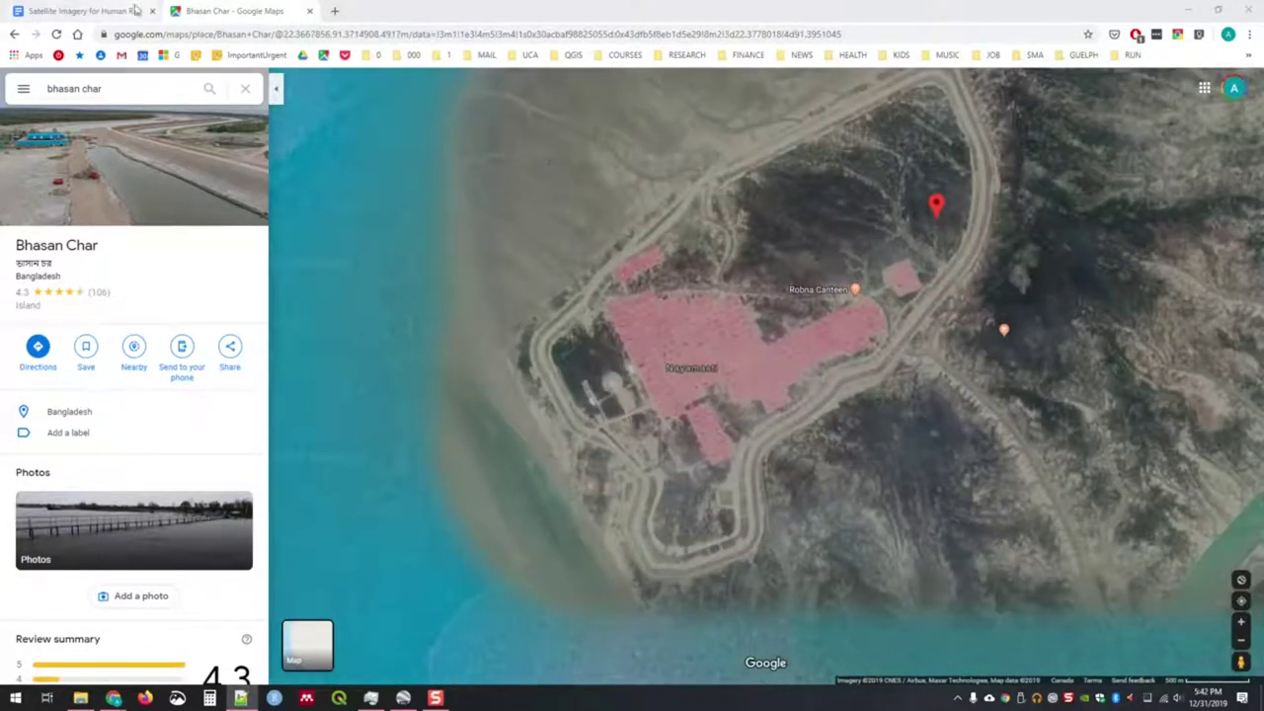
click(655, 7)
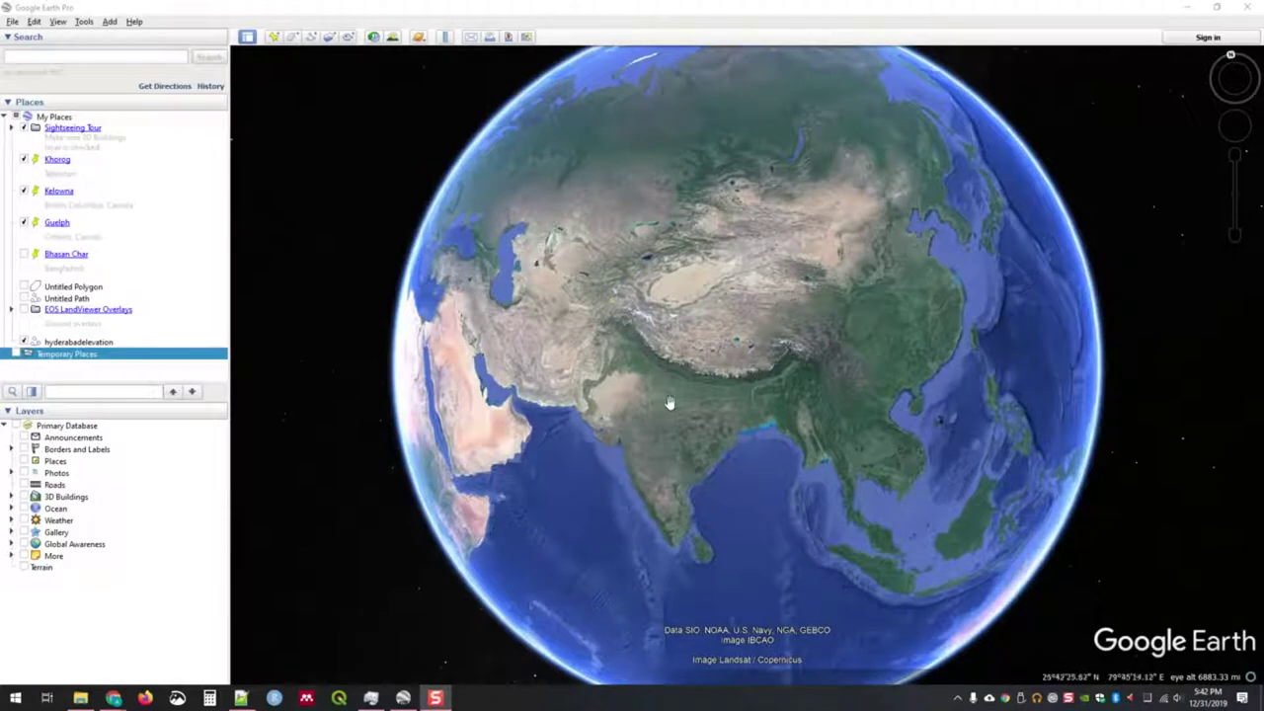
Search 'bhasan' and fly to the suggestion 'Bhasan Char, Bangladesh'.
drag(699, 419, 647, 383)
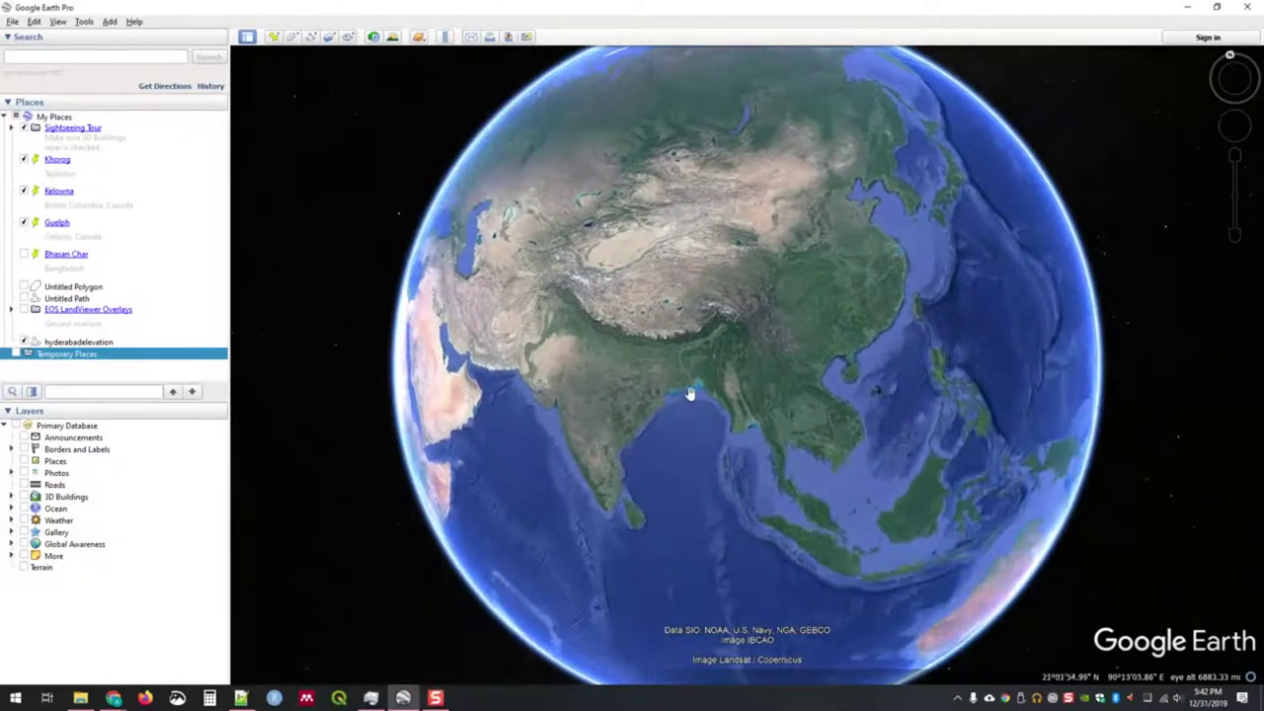
click(20, 55)
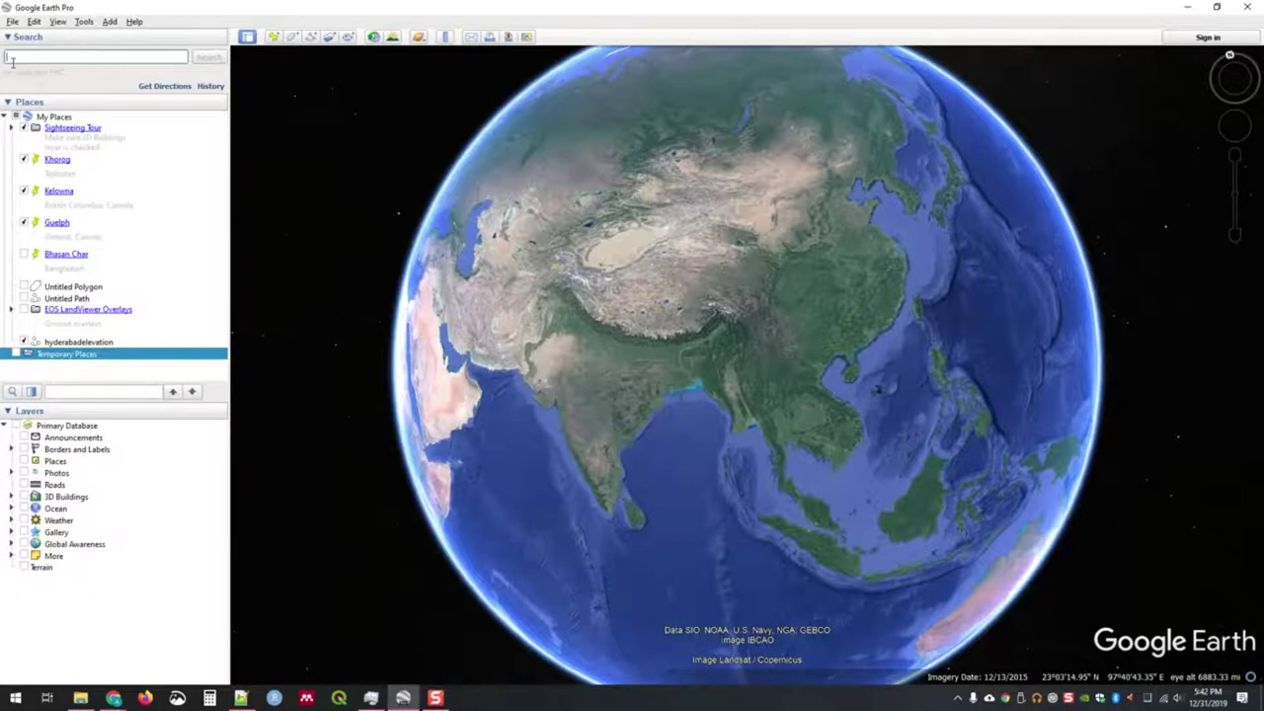
text(bhasan)
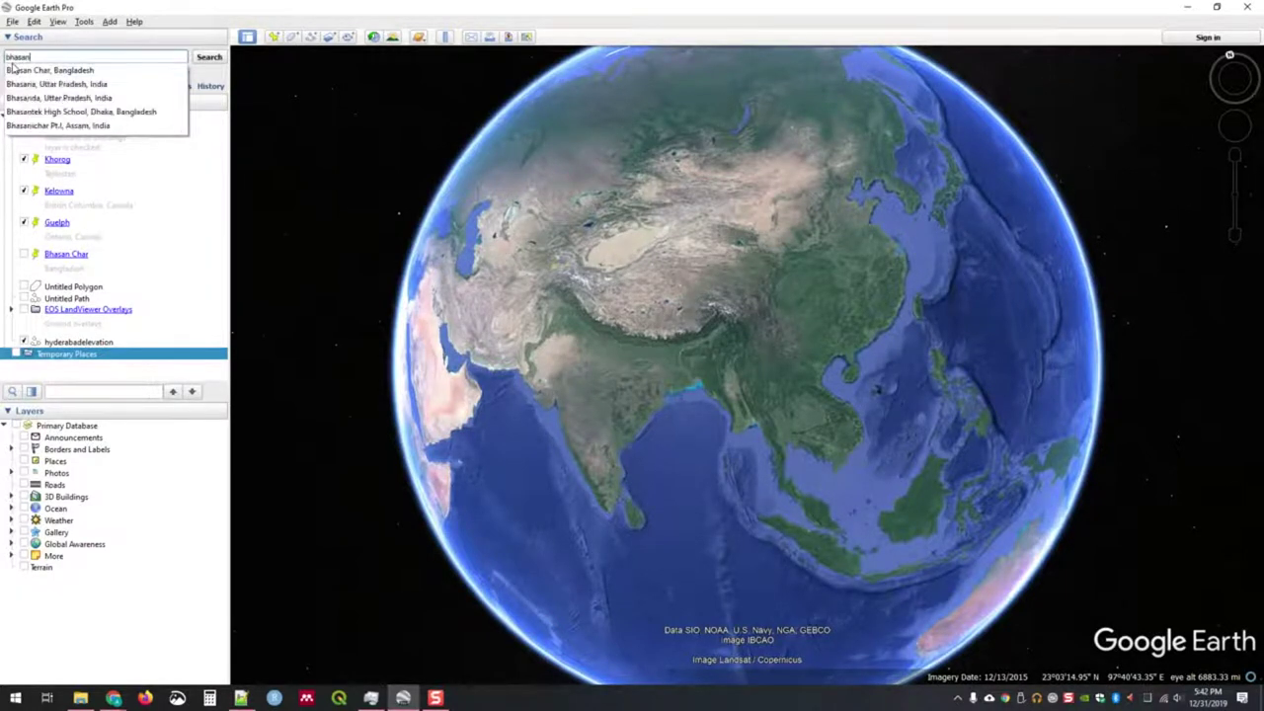
click(40, 71)
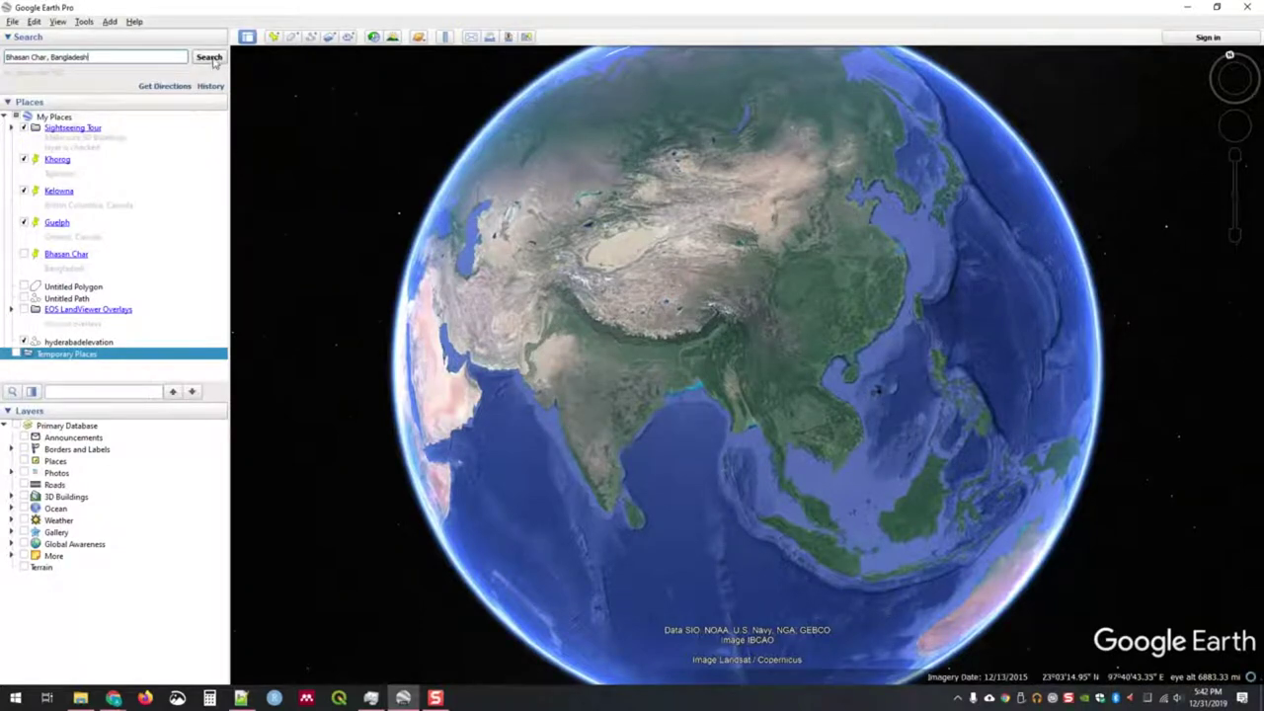
key(Return)
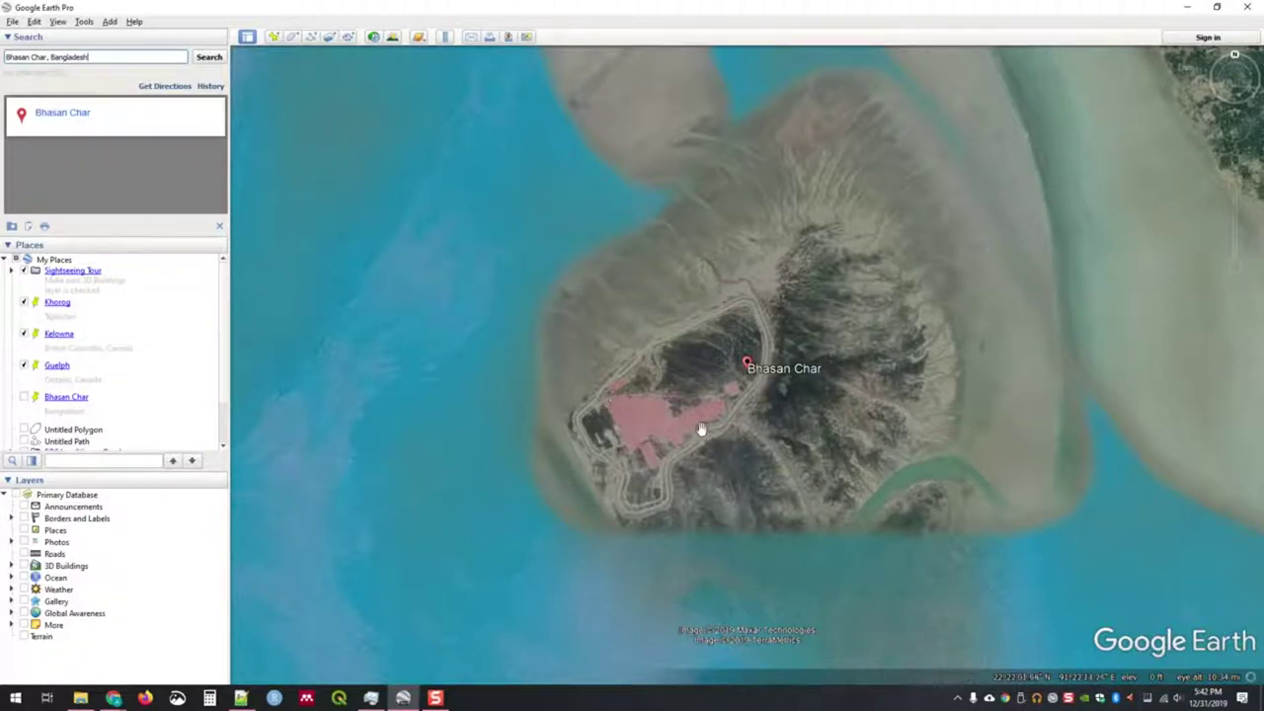
Zoom into the pink-roofed camp grid and pan west toward the forest beside it.
mouse_move(705, 433)
mouse_down()
mouse_move(737, 414)
mouse_move(729, 425)
mouse_up()
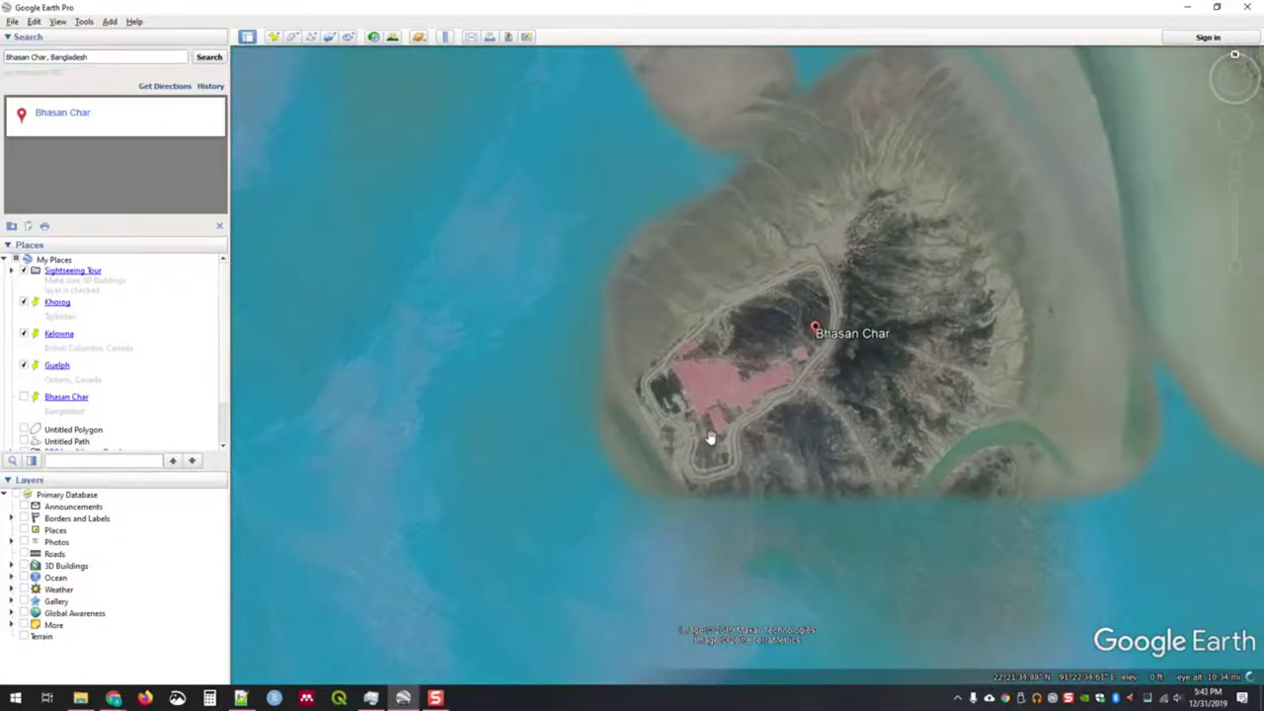
scroll(716, 435, up, 5)
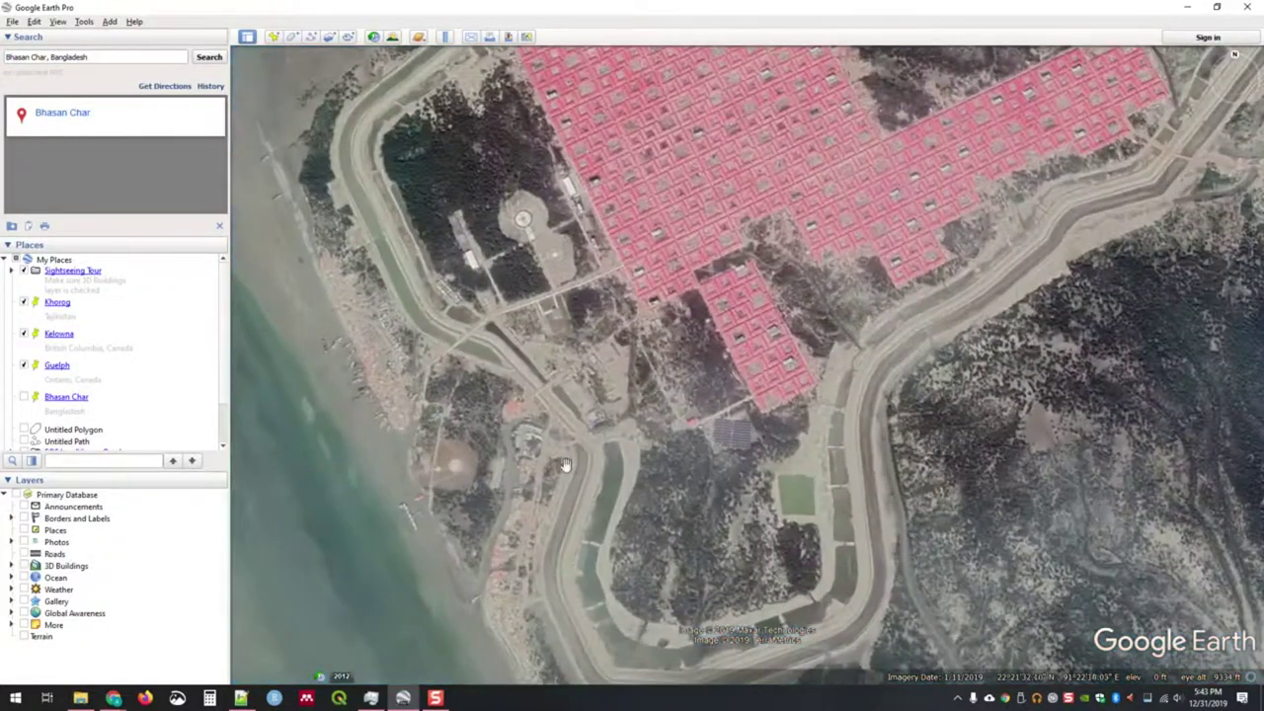
drag(566, 464, 397, 519)
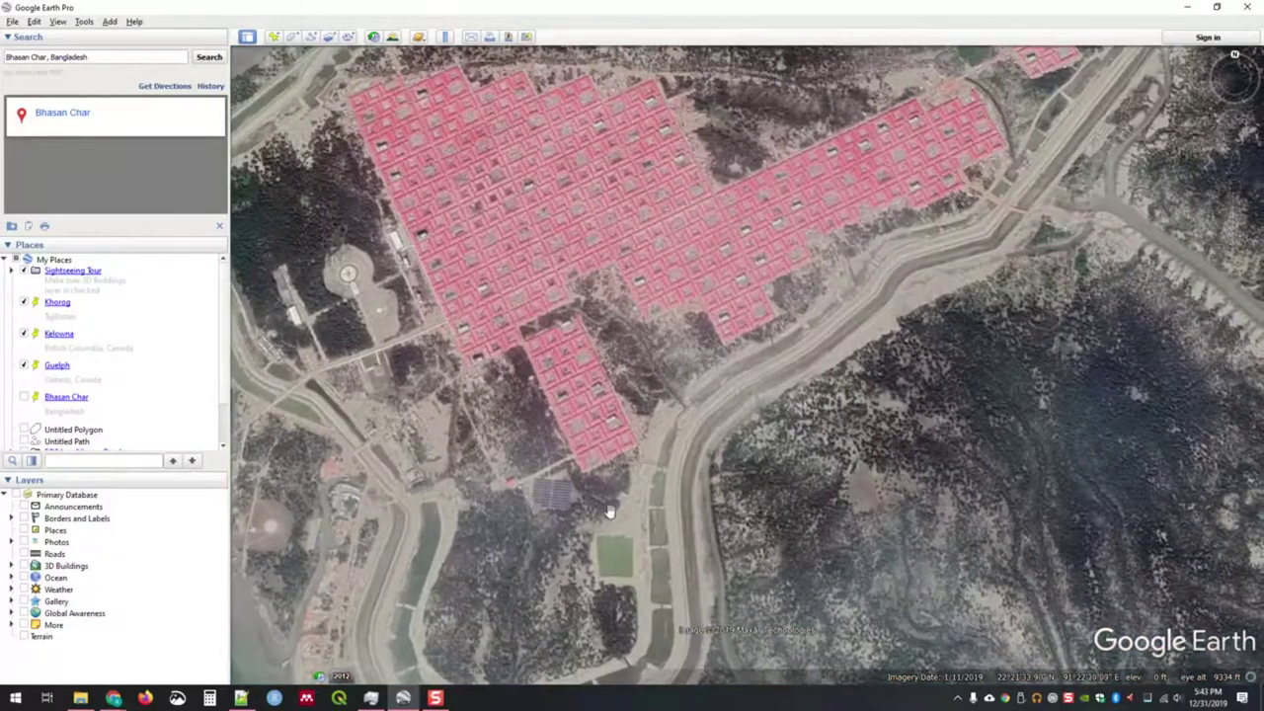
drag(540, 545, 597, 622)
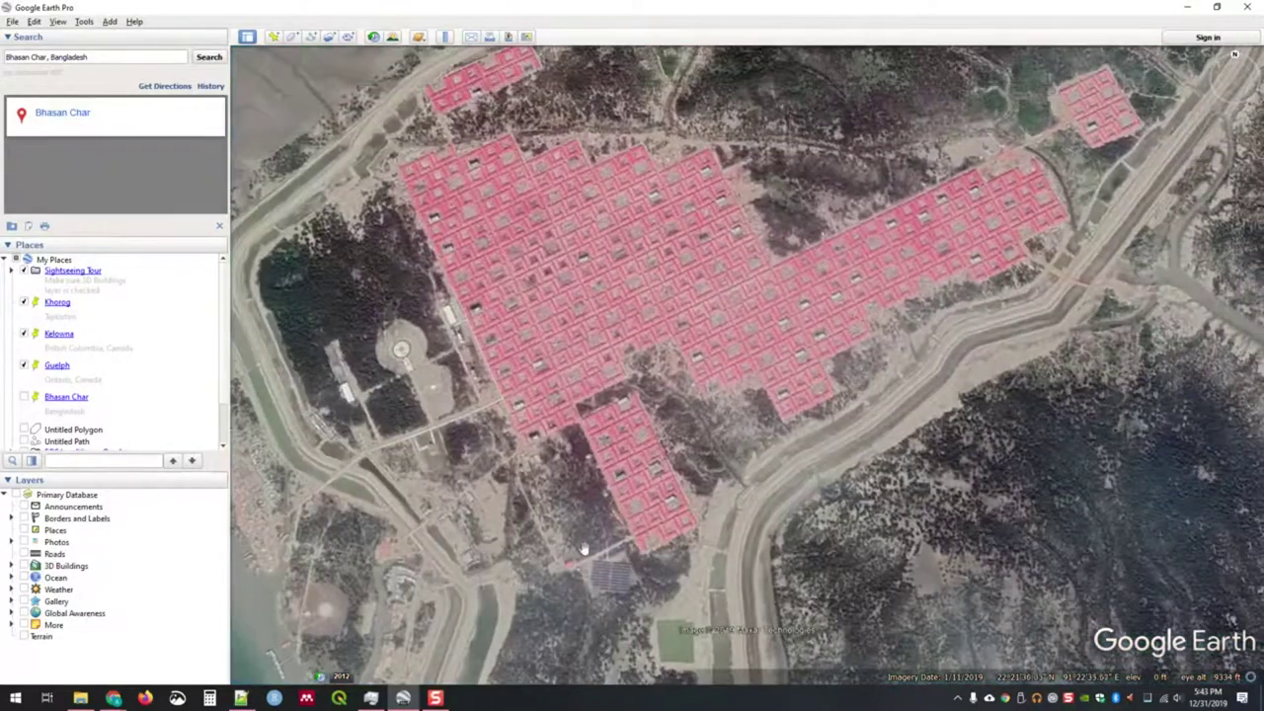
scroll(585, 549, up, 5)
drag(596, 449, 1105, 314)
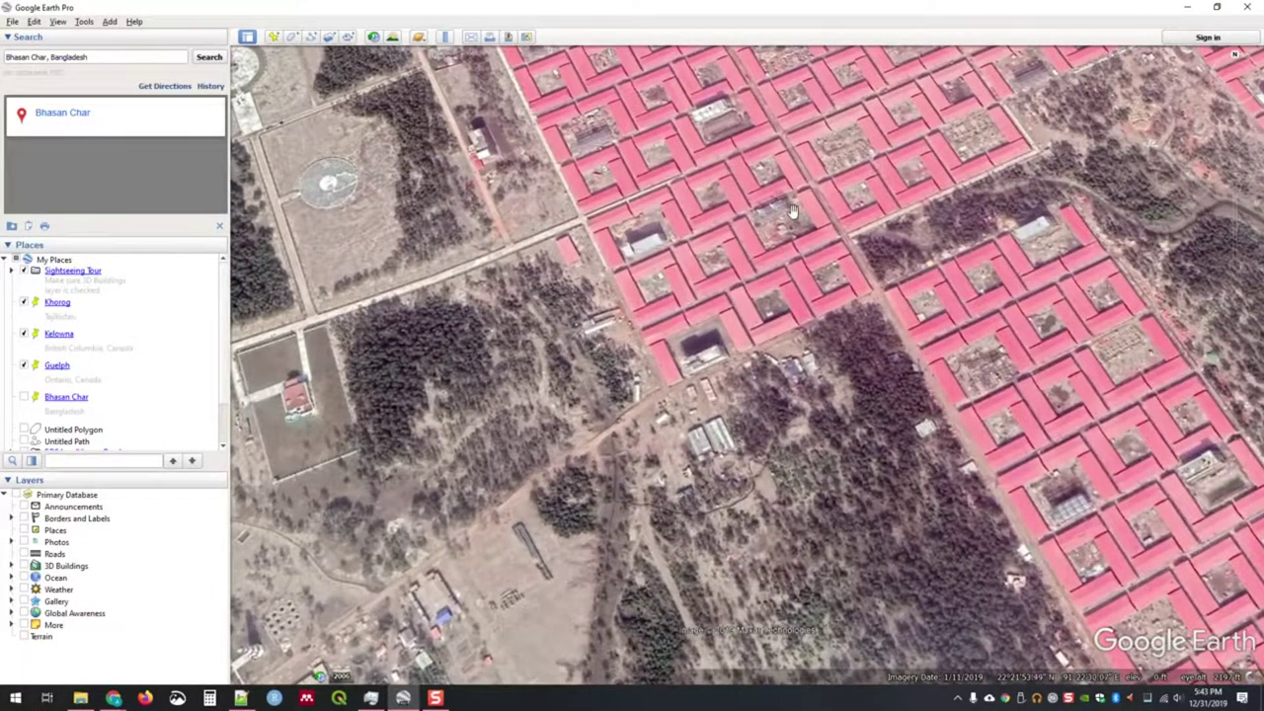
scroll(790, 211, up, 5)
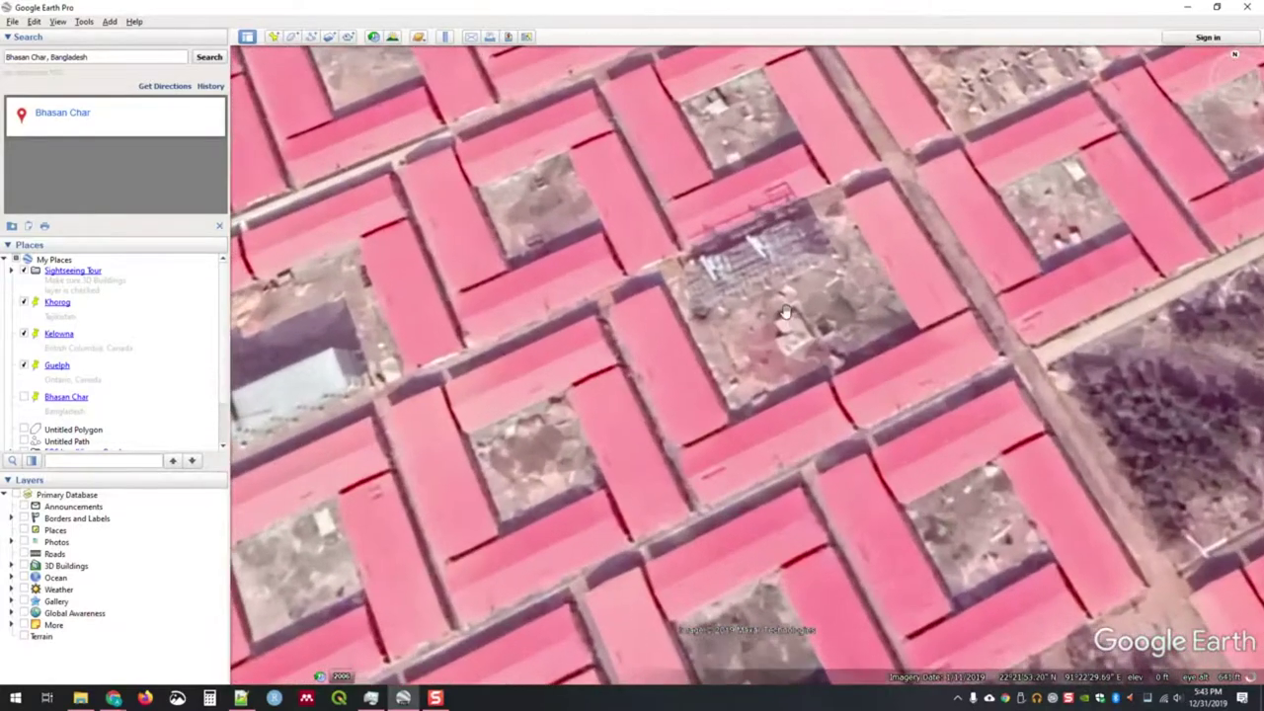
scroll(785, 312, down, 3)
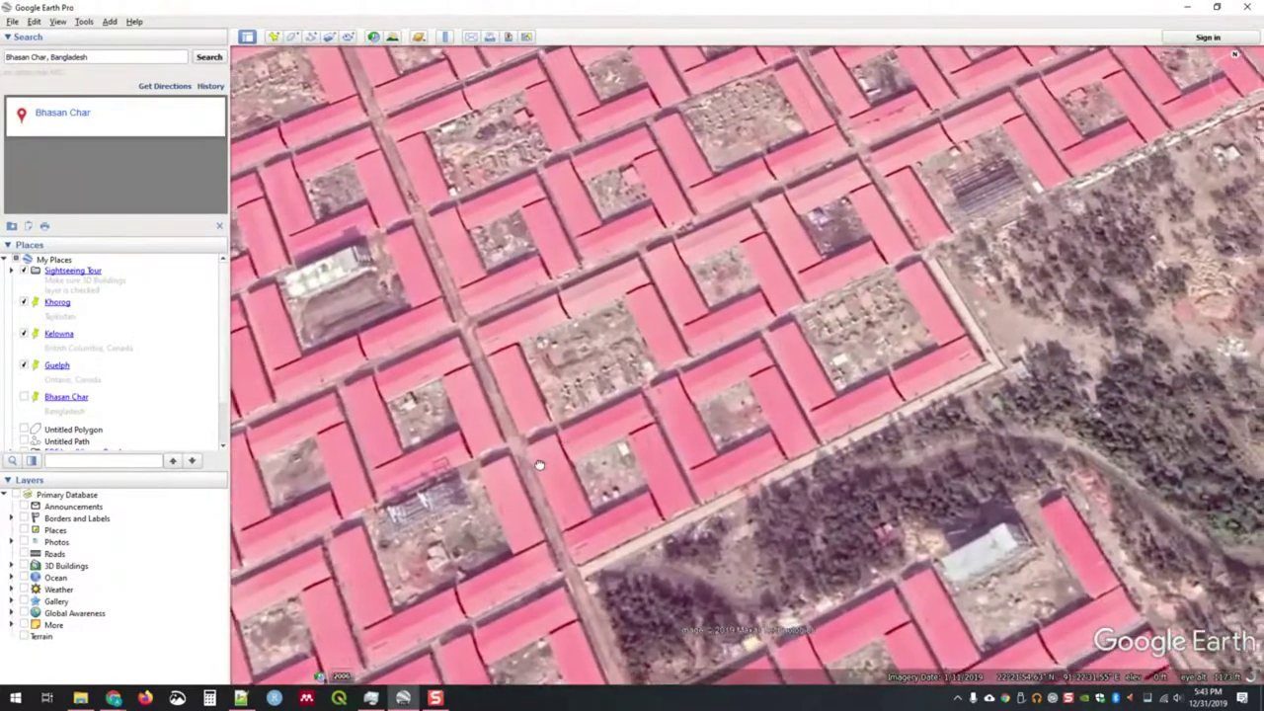
drag(1058, 333, 1098, 286)
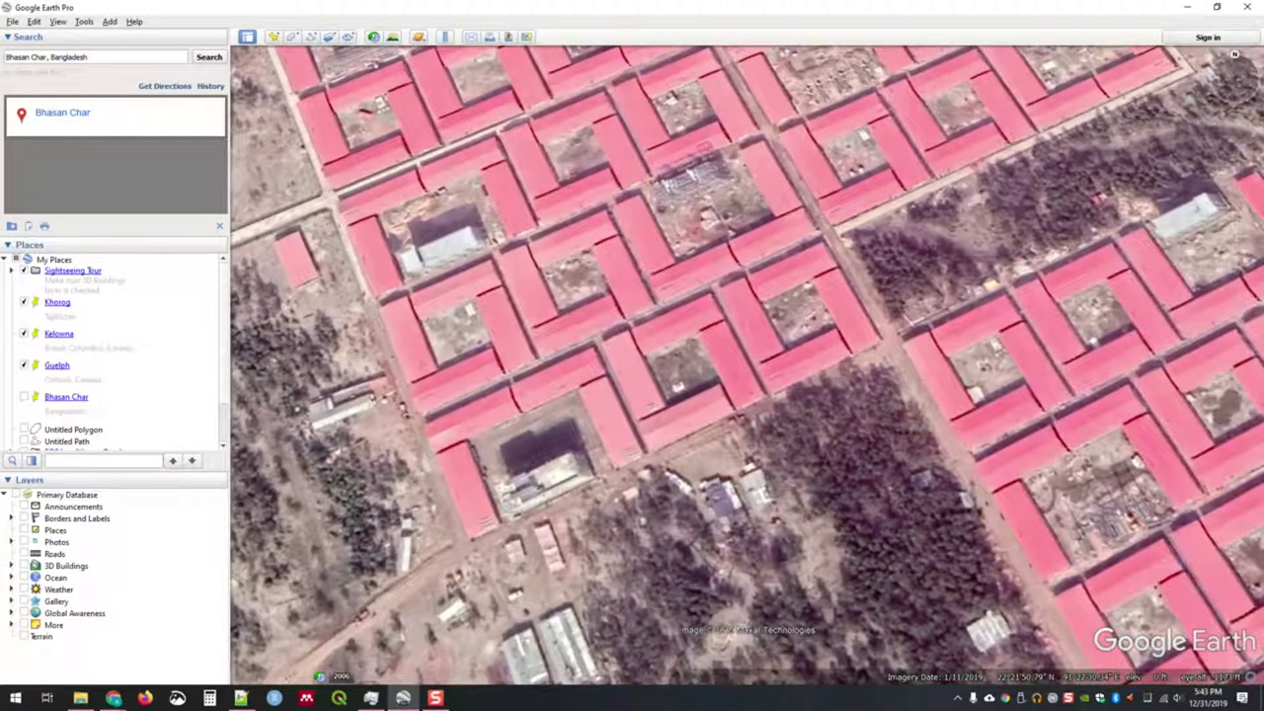
click(434, 698)
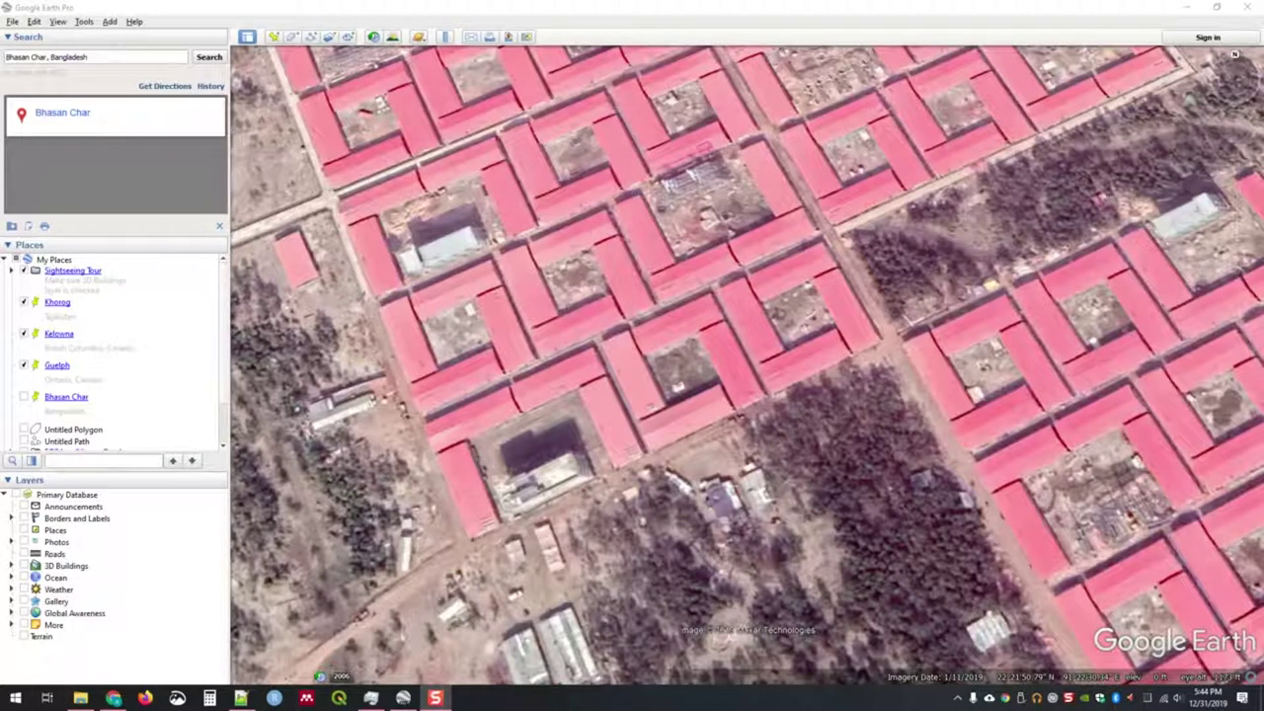
scroll(694, 416, down, 5)
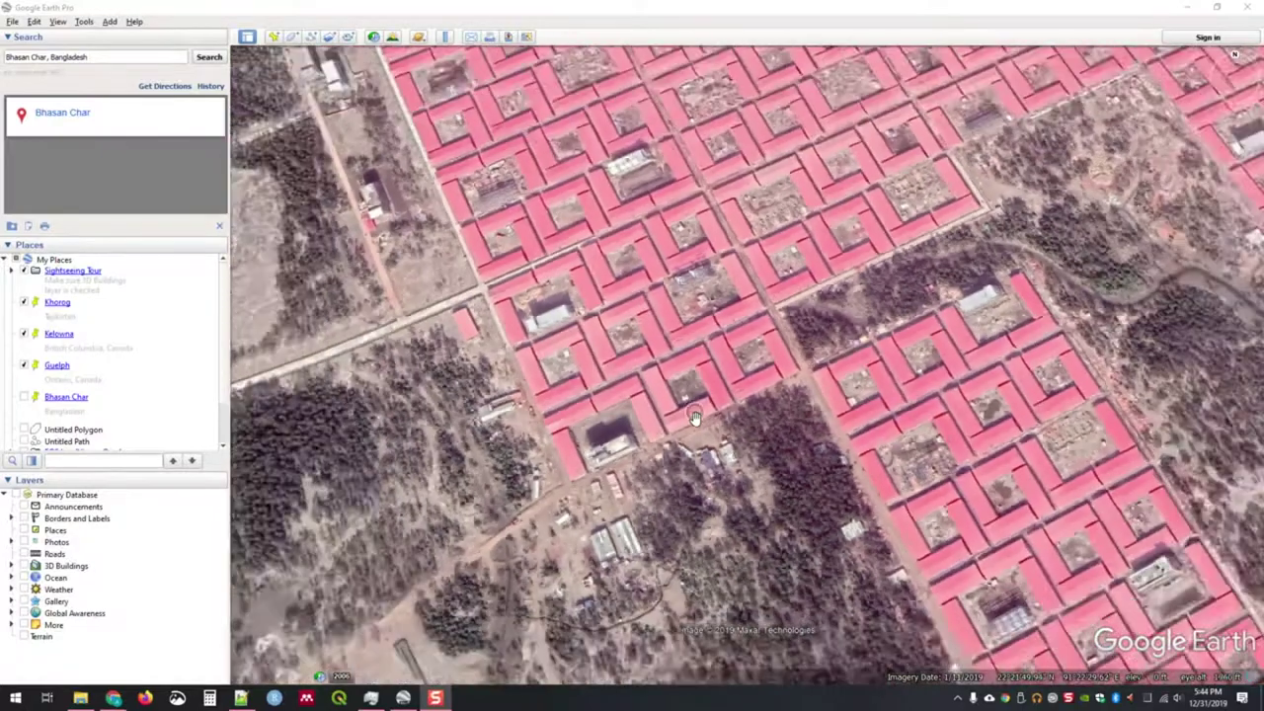
Zoom out to show the whole Bhasan Char island and camp, then zoom slightly back in.
scroll(694, 417, down, 8)
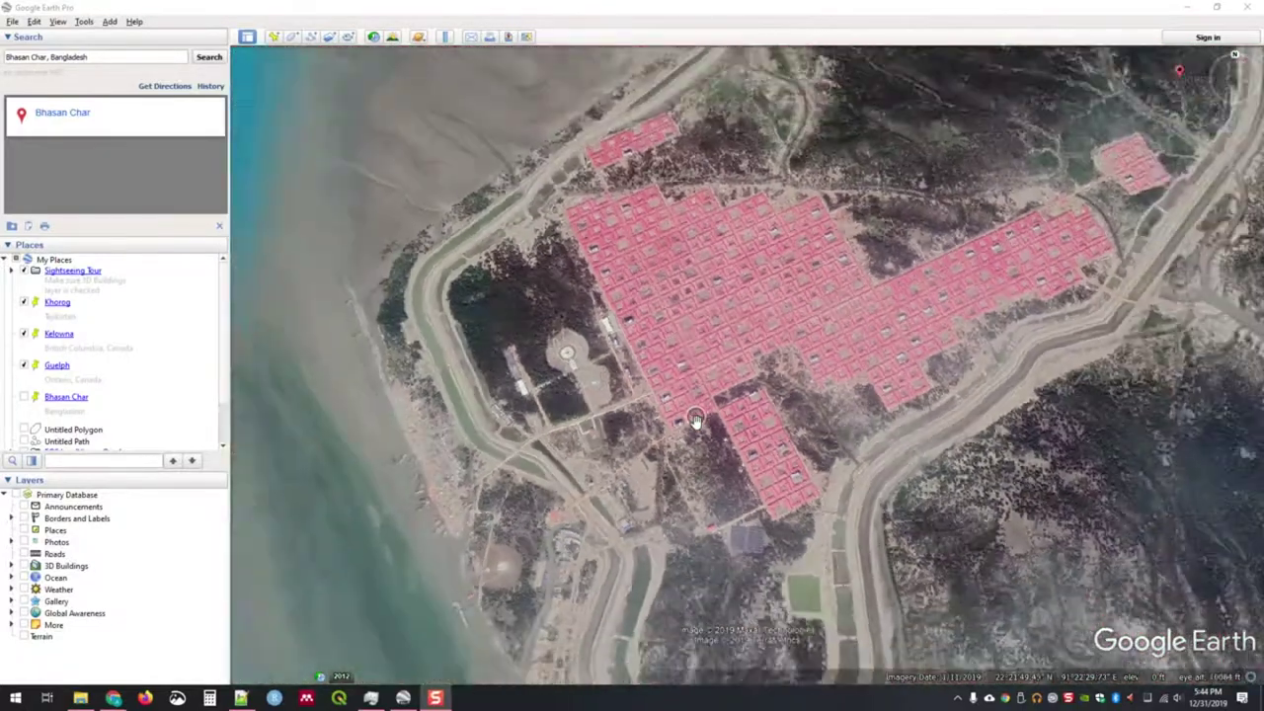
scroll(694, 421, down, 2)
scroll(682, 400, down, 2)
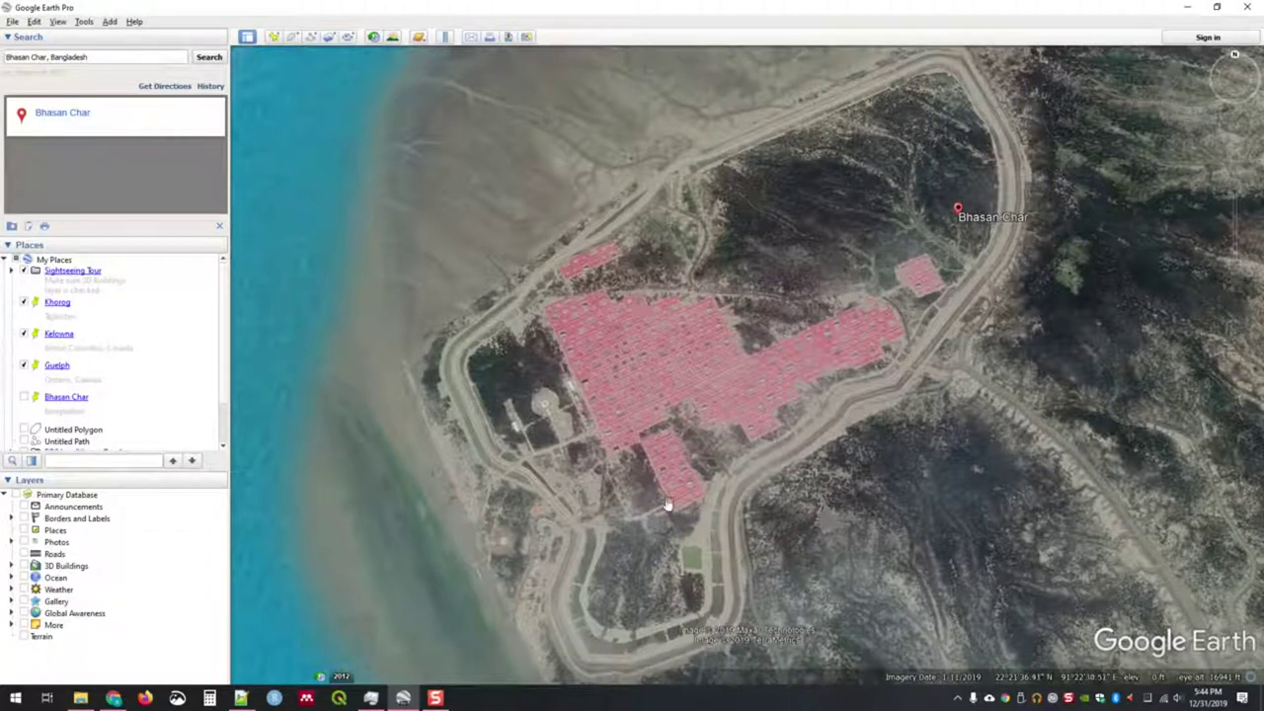
scroll(668, 503, up, 3)
Zoom into the camp and pan to the solar panels along the camp's edge.
scroll(668, 503, up, 5)
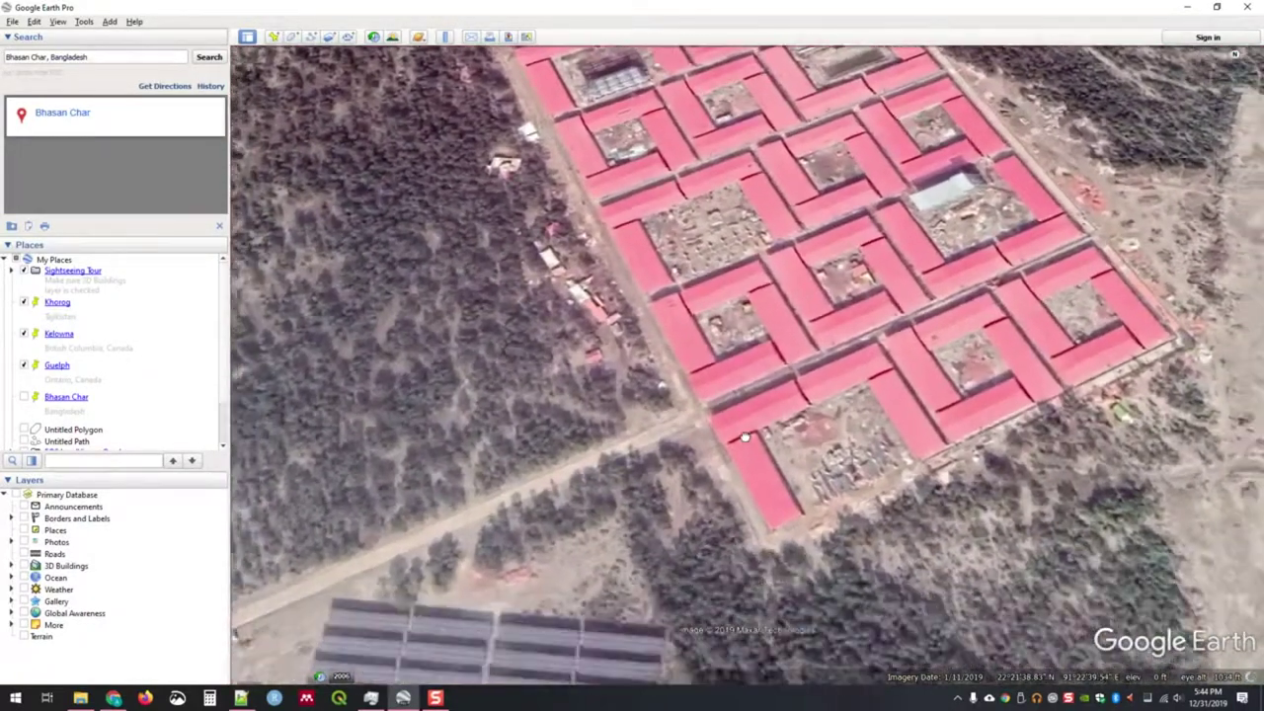
drag(750, 519, 783, 417)
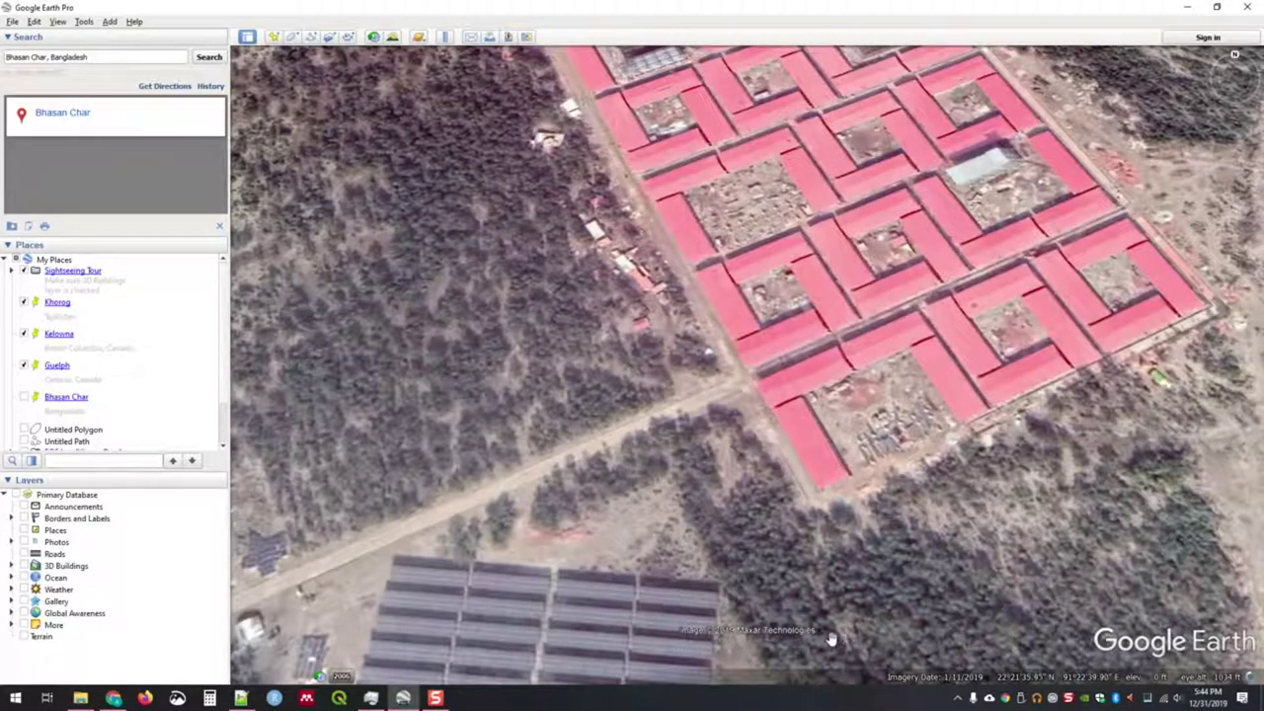
drag(956, 340, 882, 416)
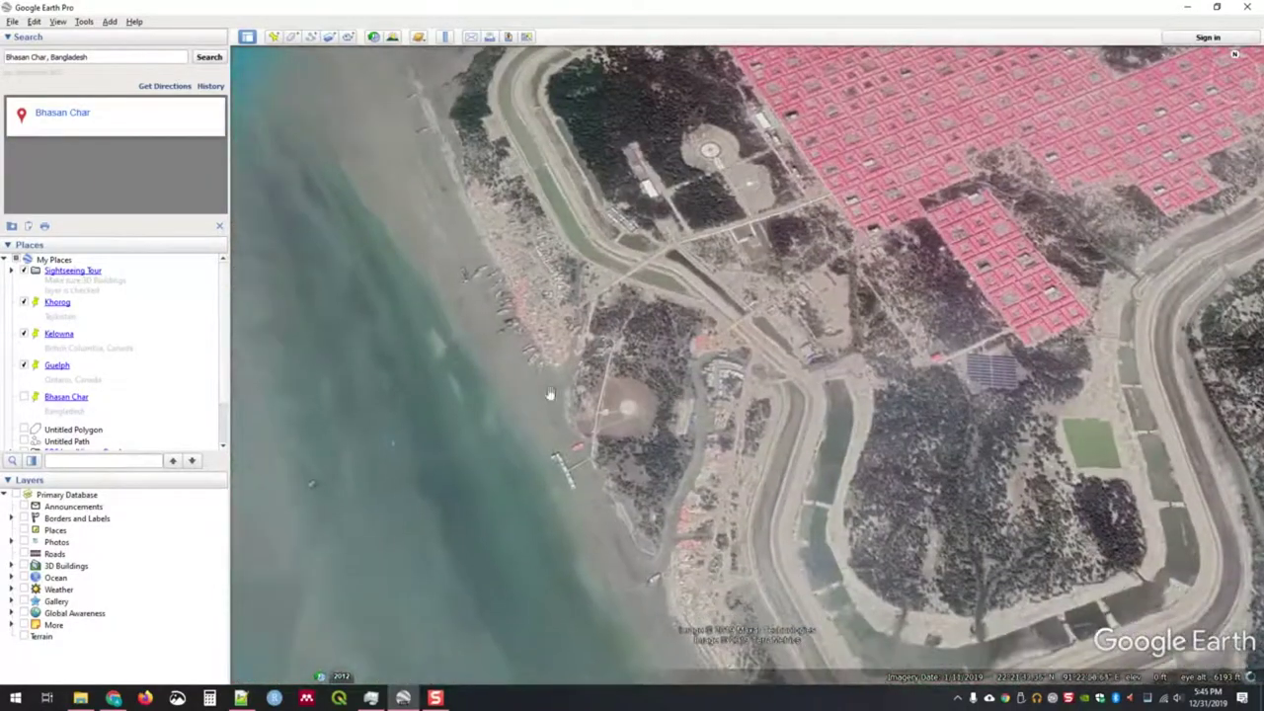
Follow the shoreline boats to the camp's western side and turn on historical imagery.
scroll(488, 308, up, 5)
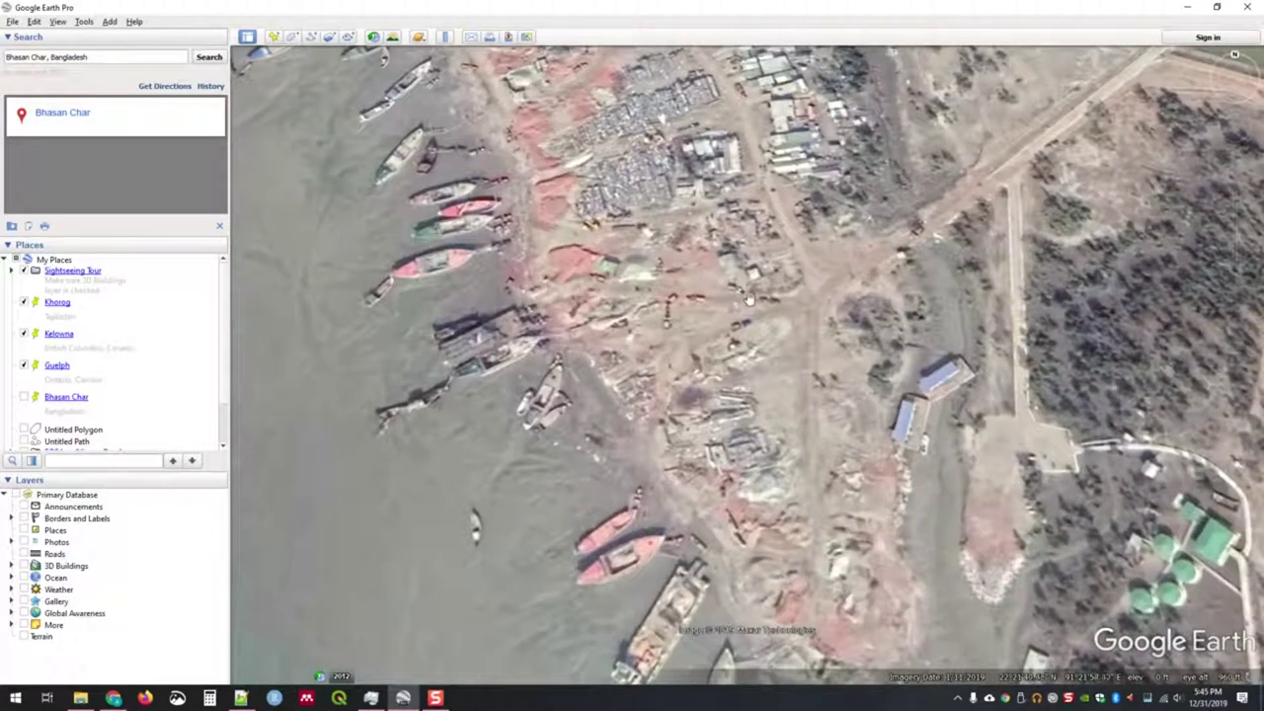
drag(749, 298, 669, 429)
drag(630, 275, 681, 334)
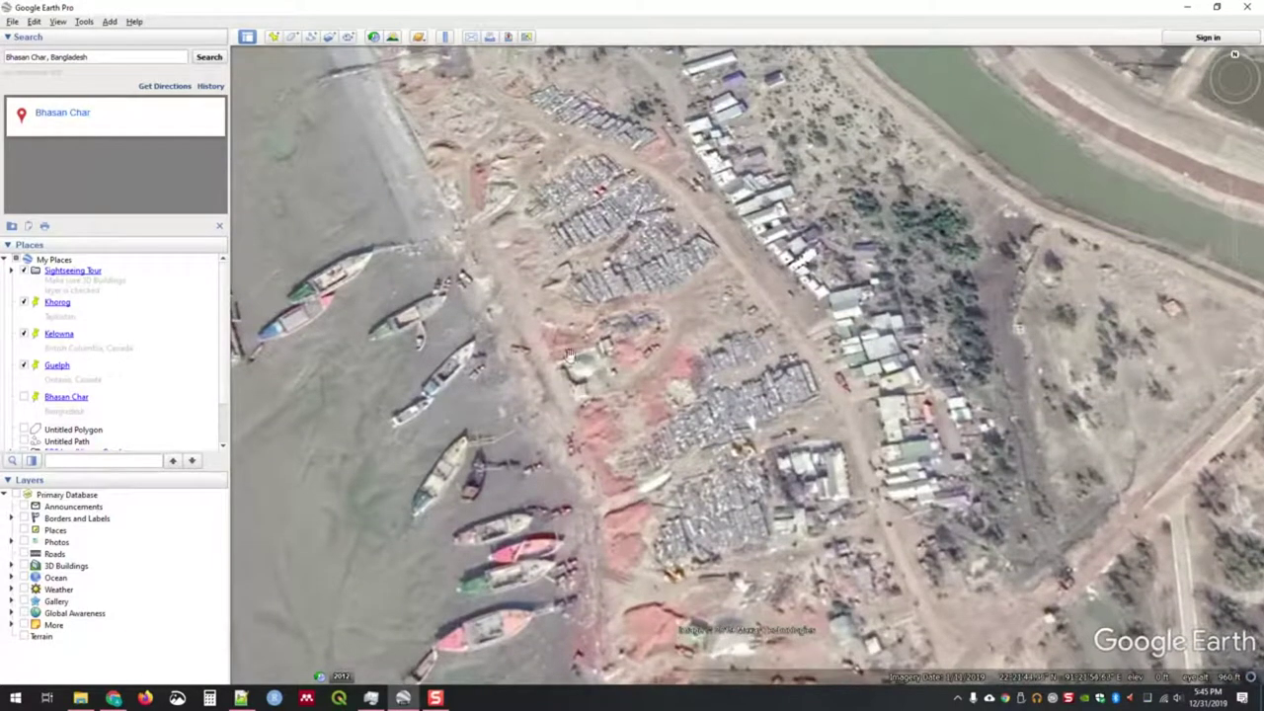
scroll(694, 387, down, 4)
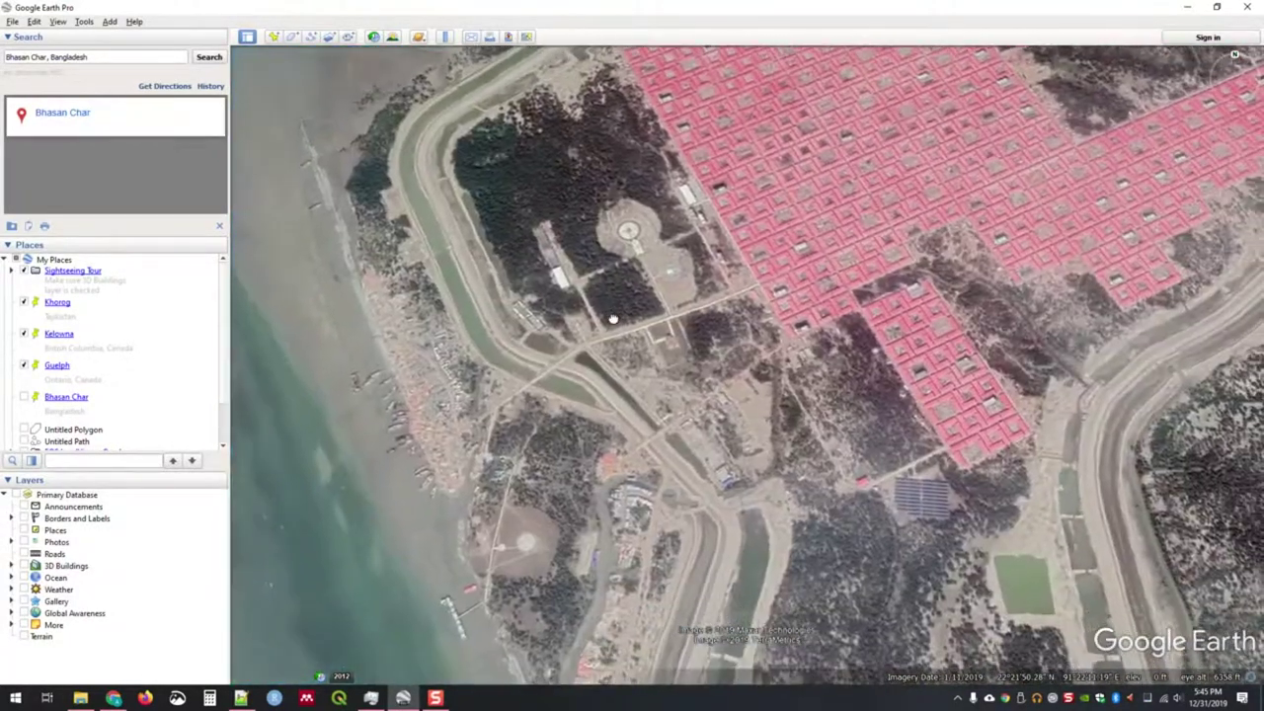
drag(848, 379, 759, 411)
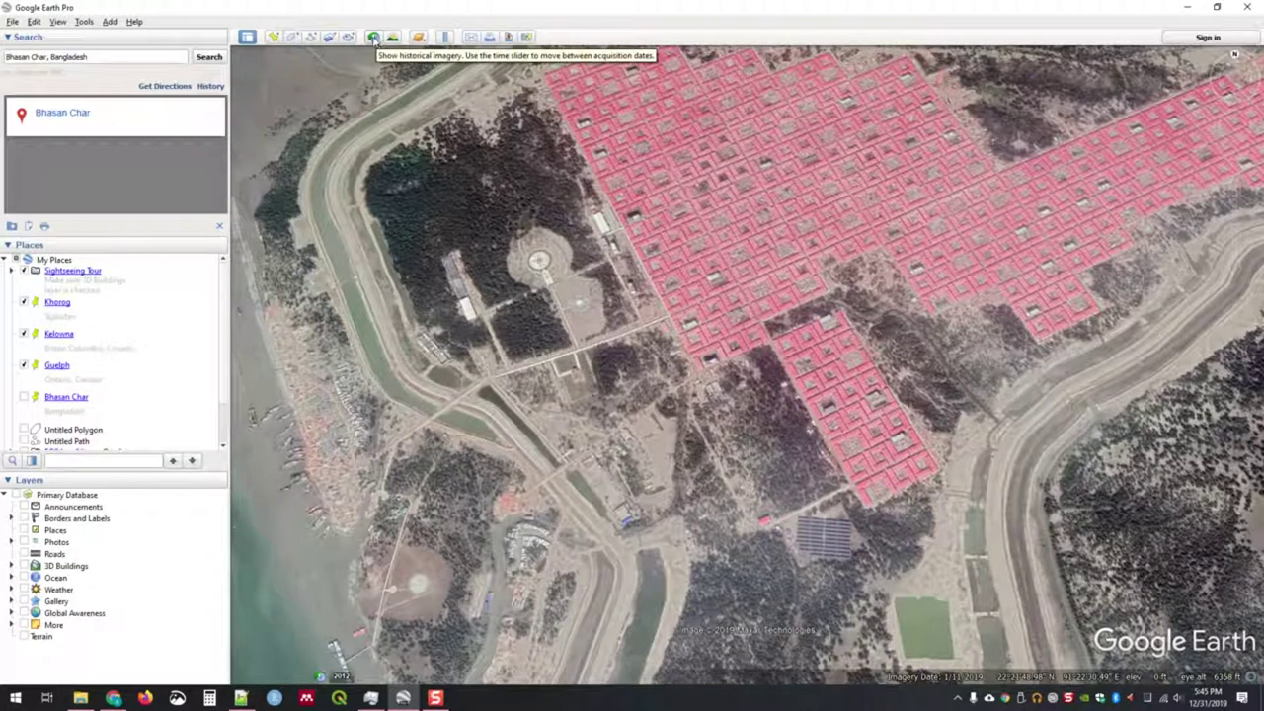
click(374, 38)
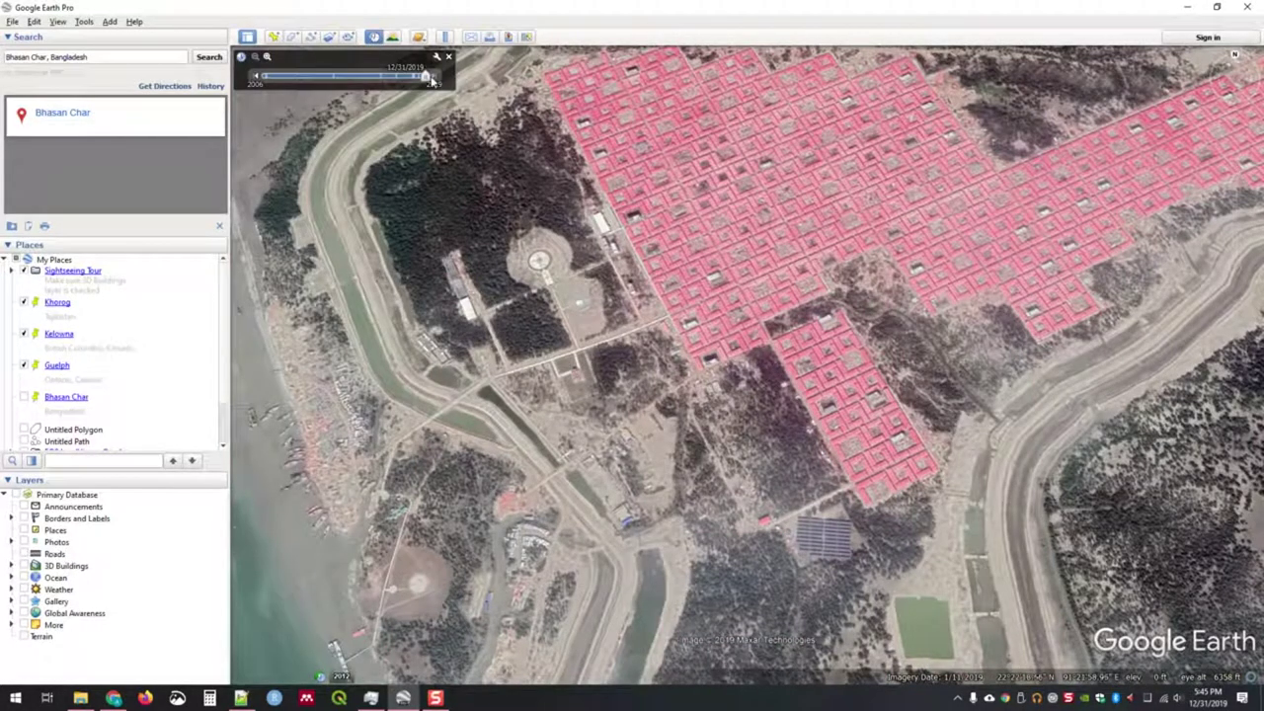
Step through the 1/11/2019, 8/15/2018 and 4/8/2018 imagery, settling on 3/20/2018.
drag(432, 83, 425, 83)
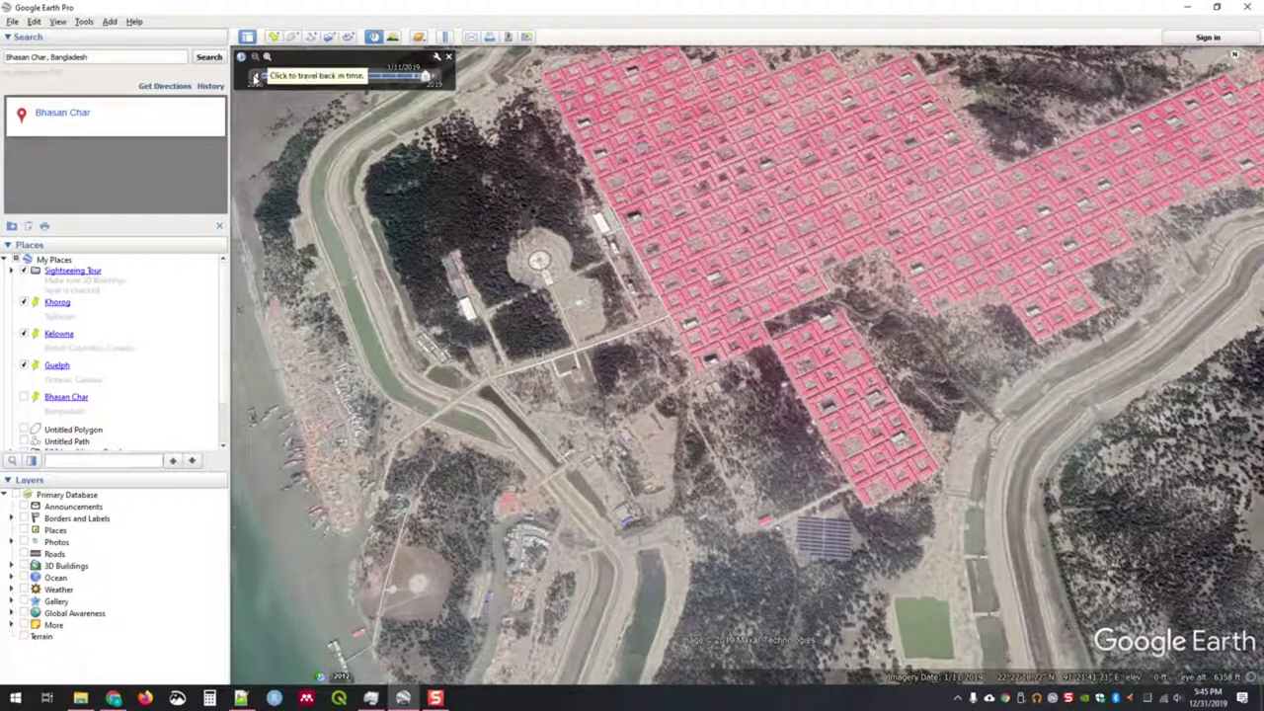
click(255, 77)
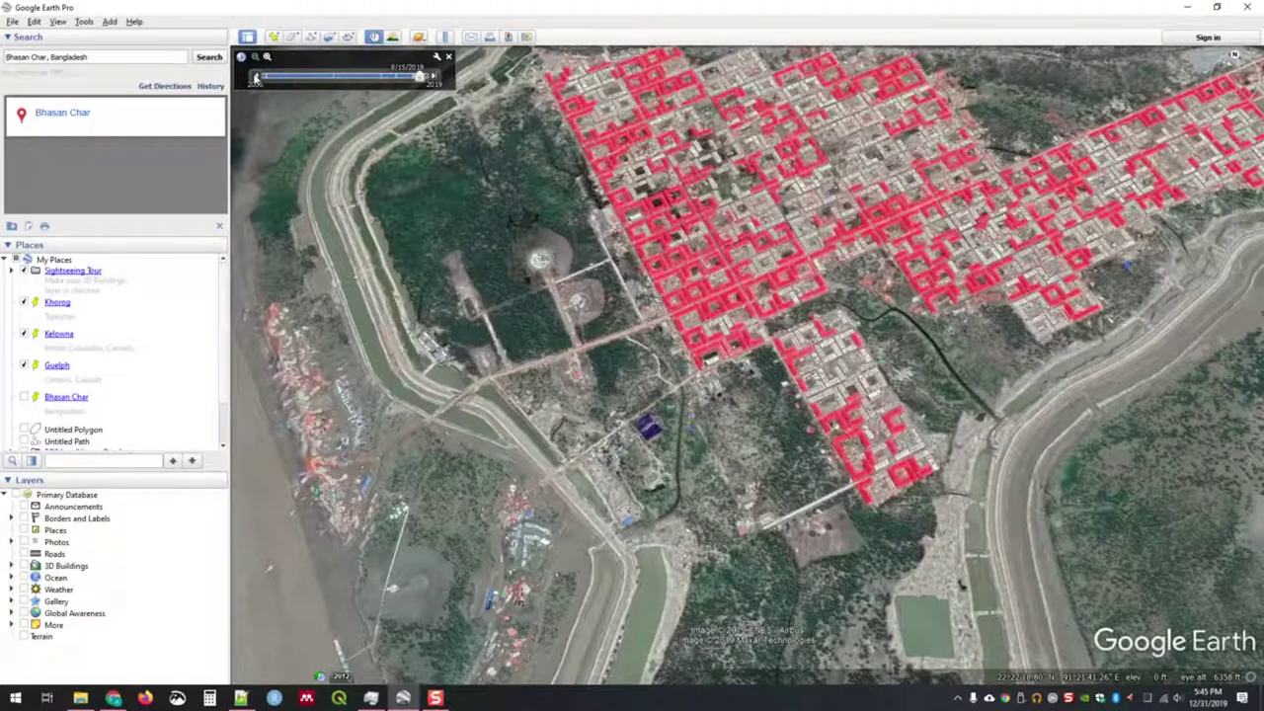
click(255, 77)
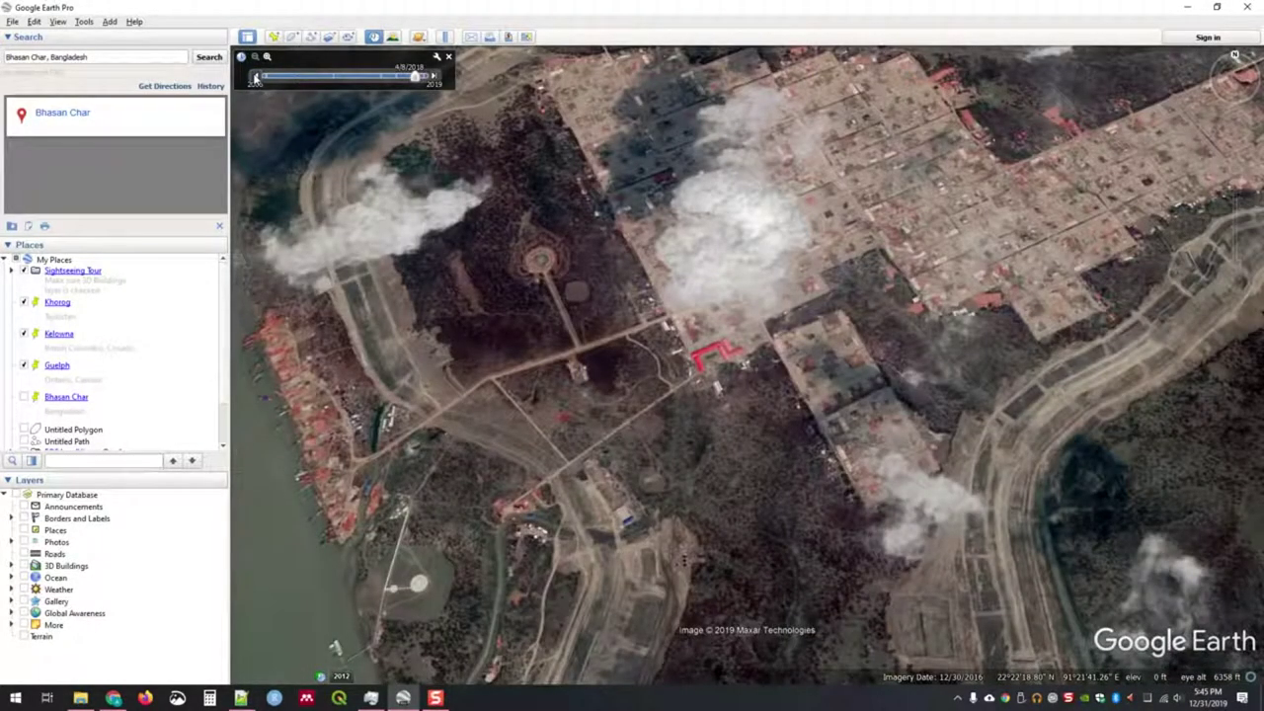
click(441, 76)
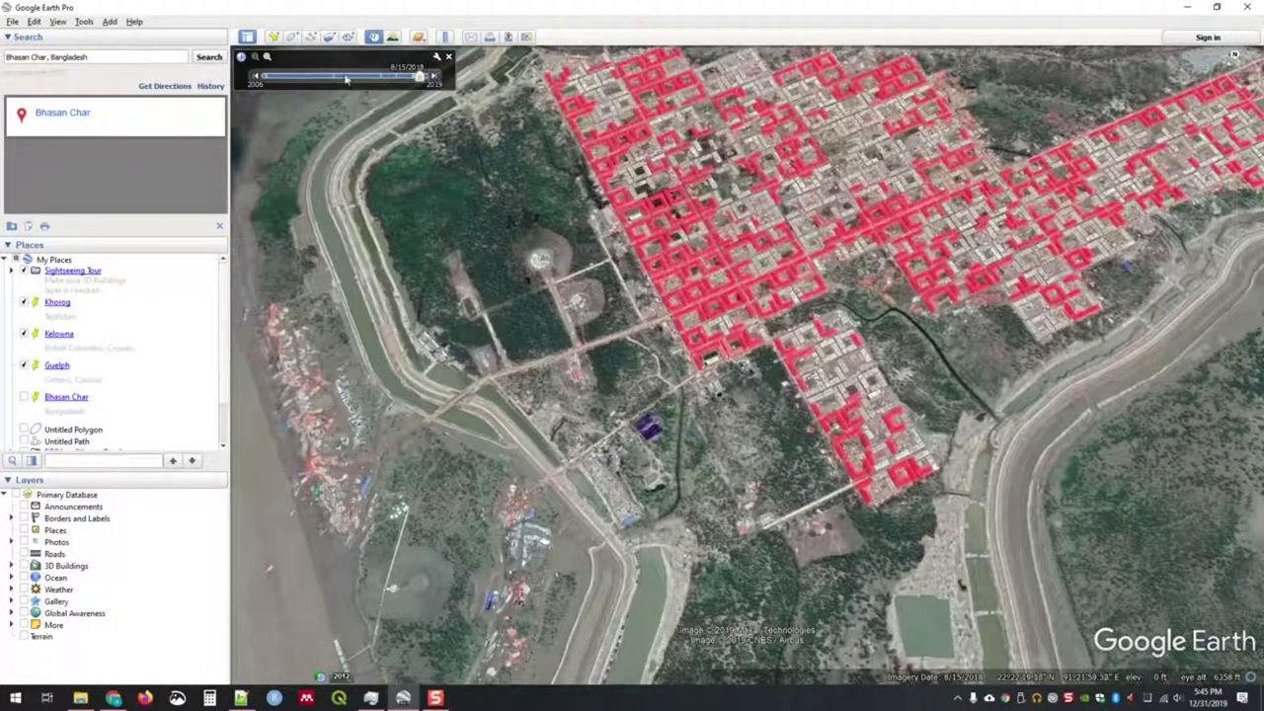
click(255, 77)
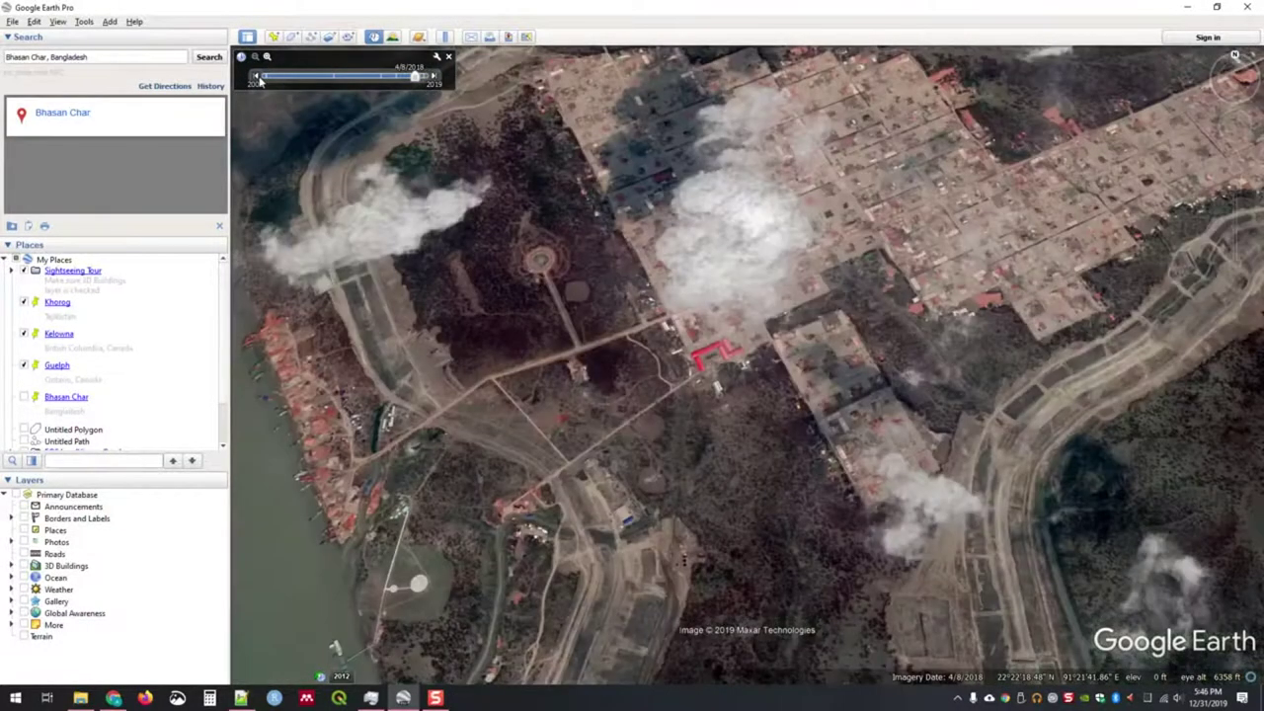
click(256, 77)
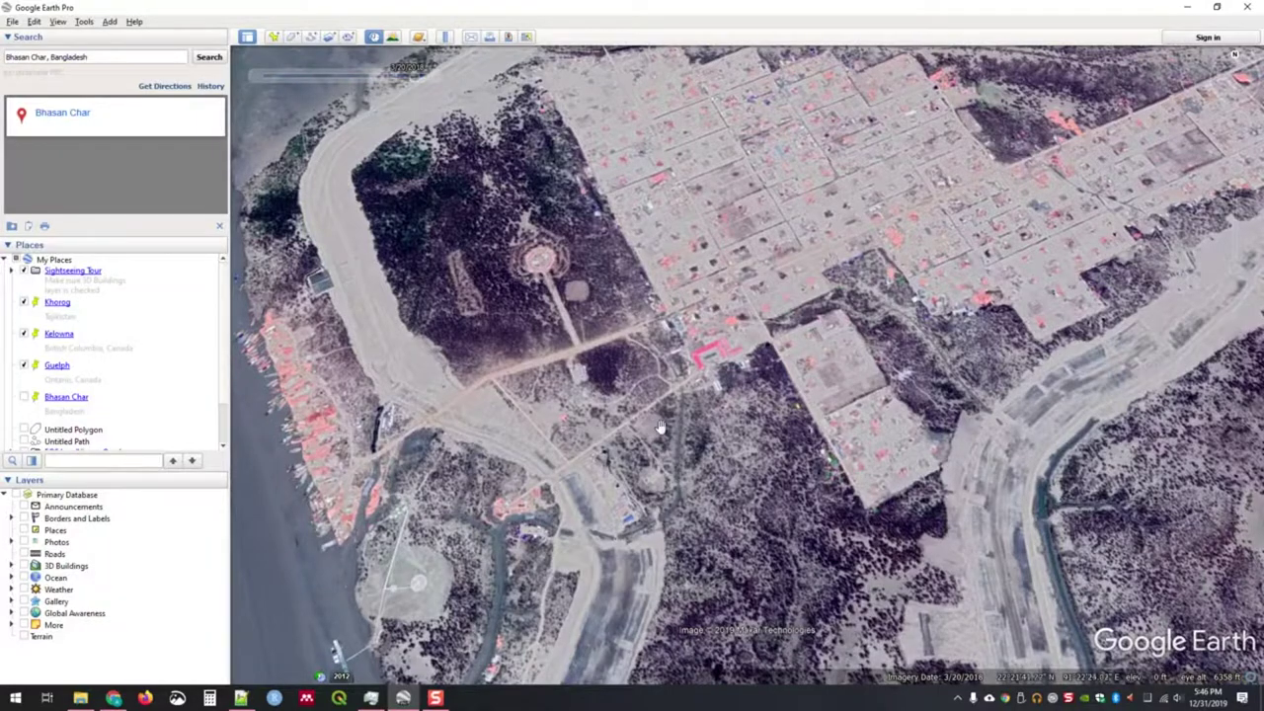
Step the imagery back to the forested 11/19/2016 date, then forward to 3/6/2018.
scroll(726, 336, up, 1)
scroll(726, 336, up, 3)
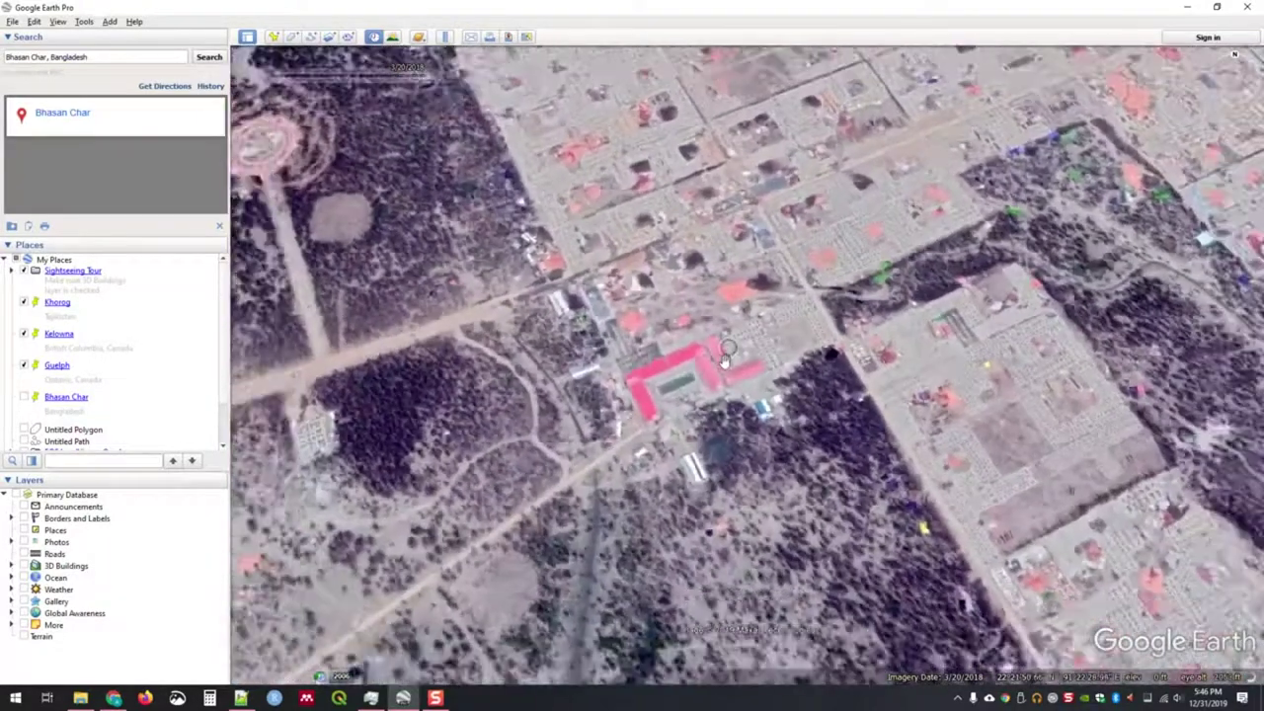
scroll(719, 326, down, 2)
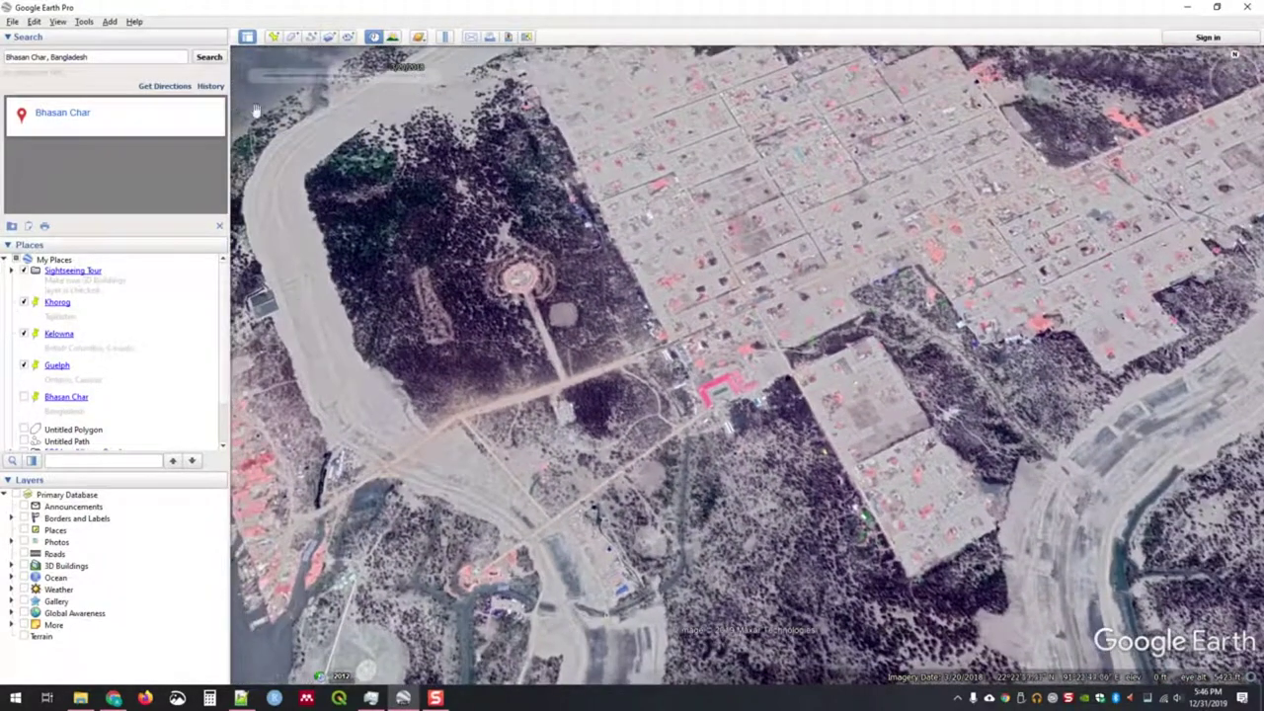
mouse_move(312, 66)
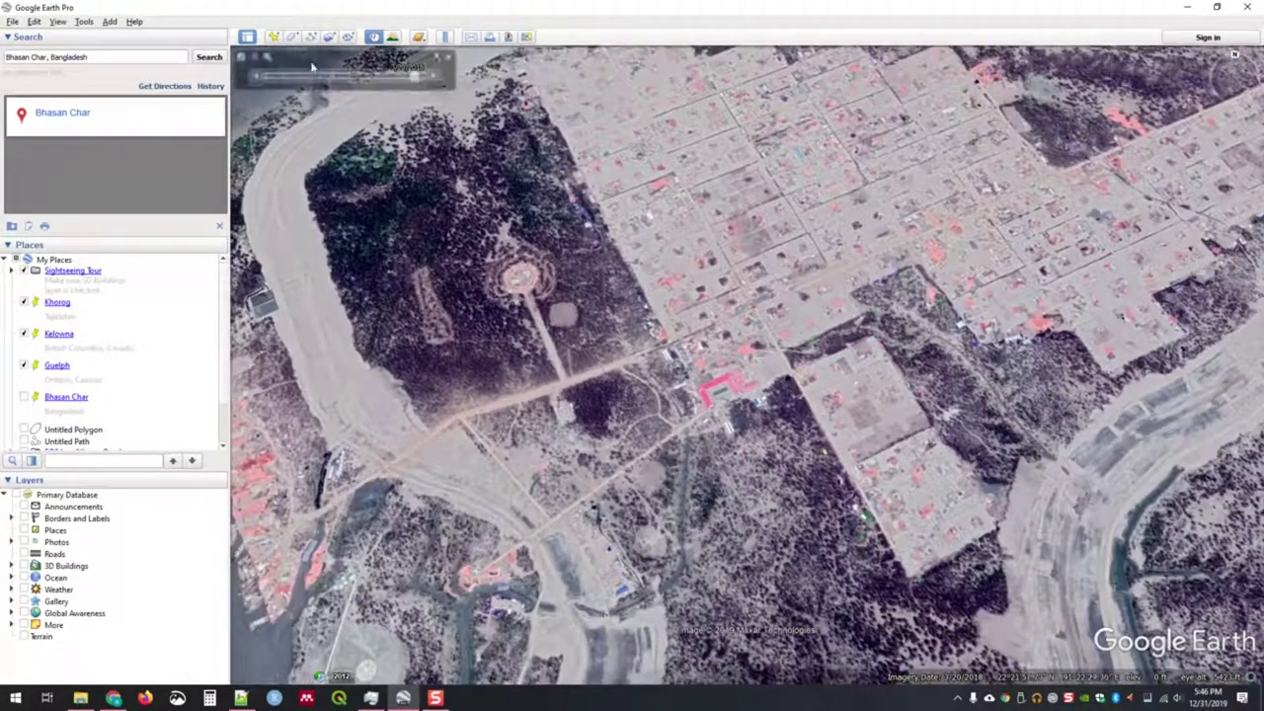
click(254, 81)
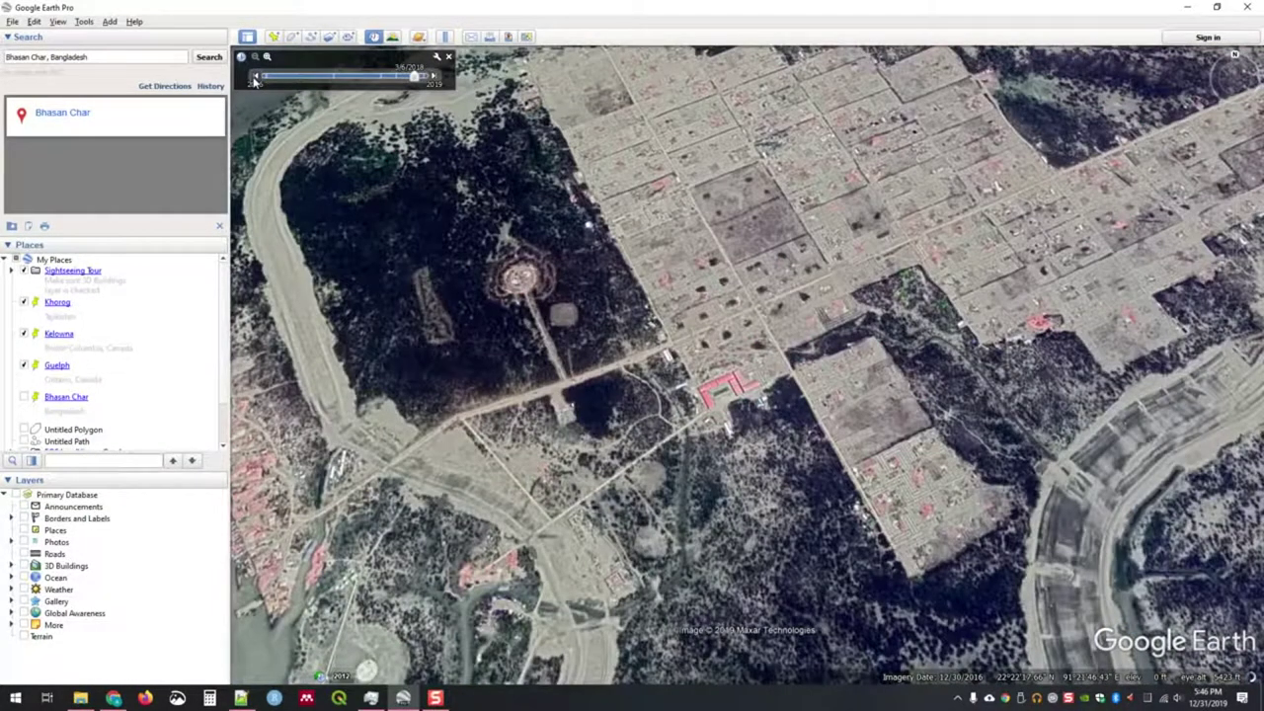
click(254, 81)
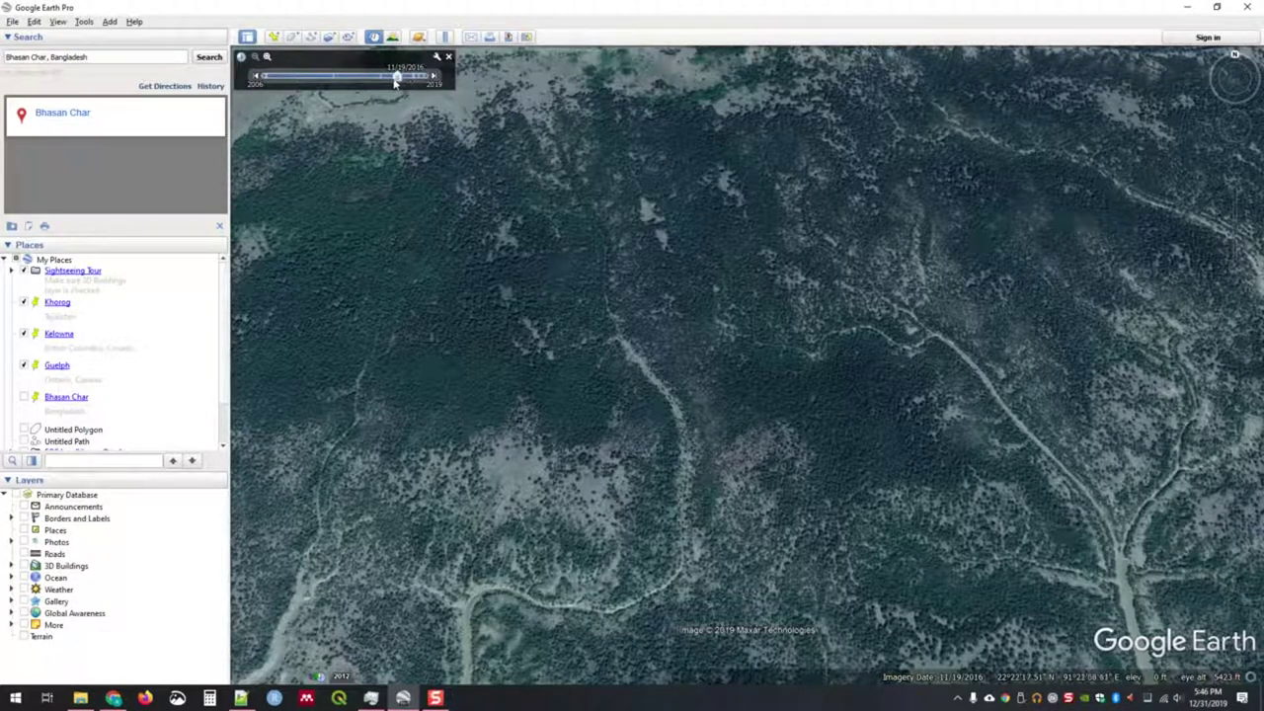
click(434, 78)
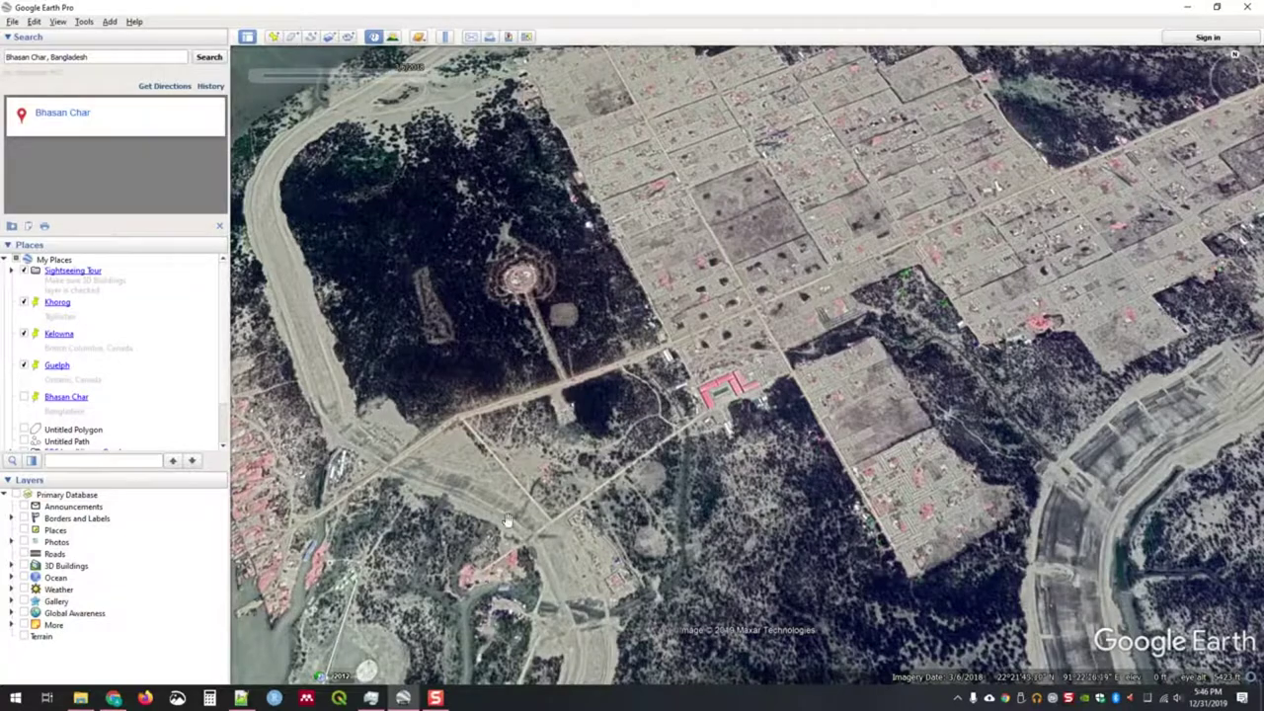
Pan and zoom to look over the island's western shore.
drag(409, 566, 612, 484)
scroll(415, 456, up, 5)
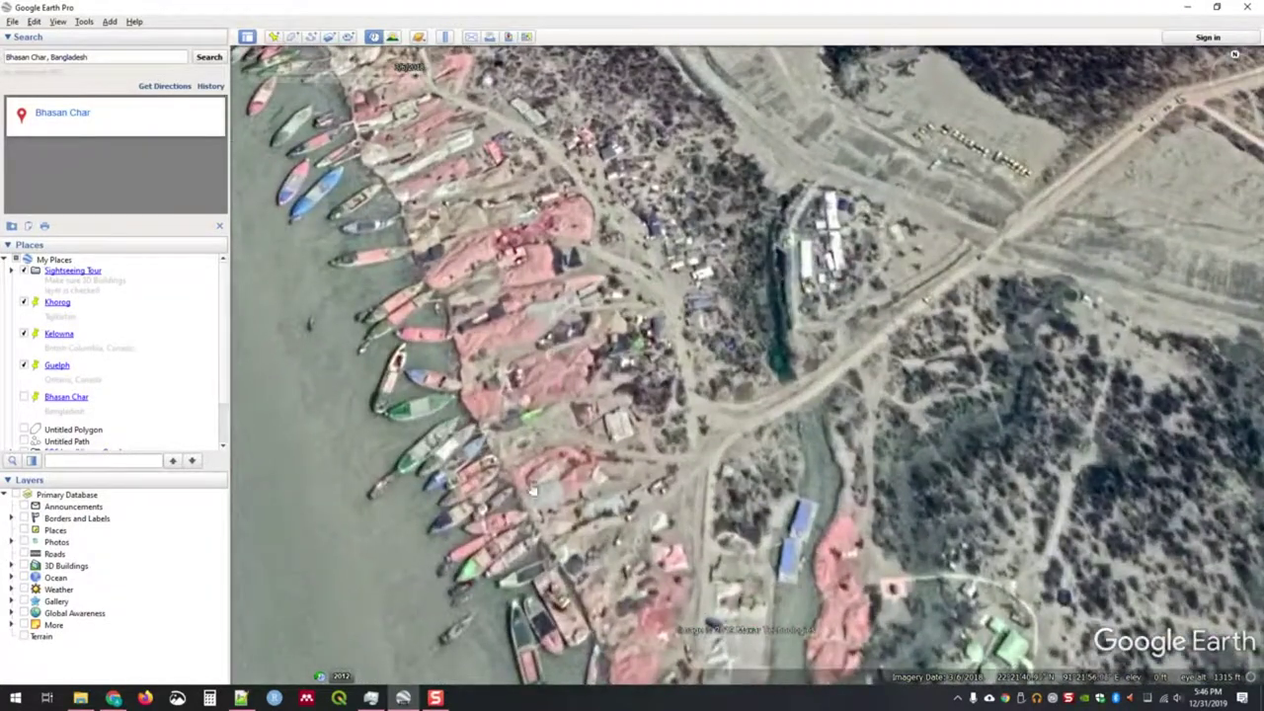
scroll(839, 411, down, 3)
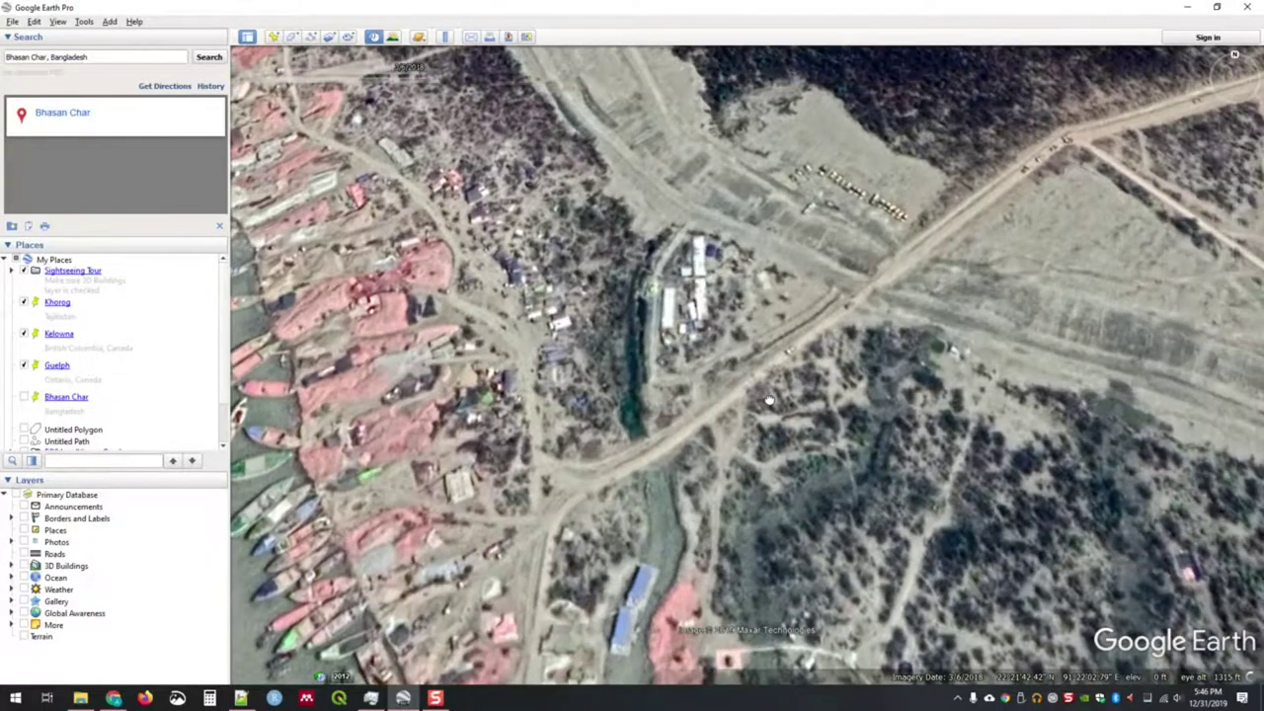
scroll(839, 411, down, 5)
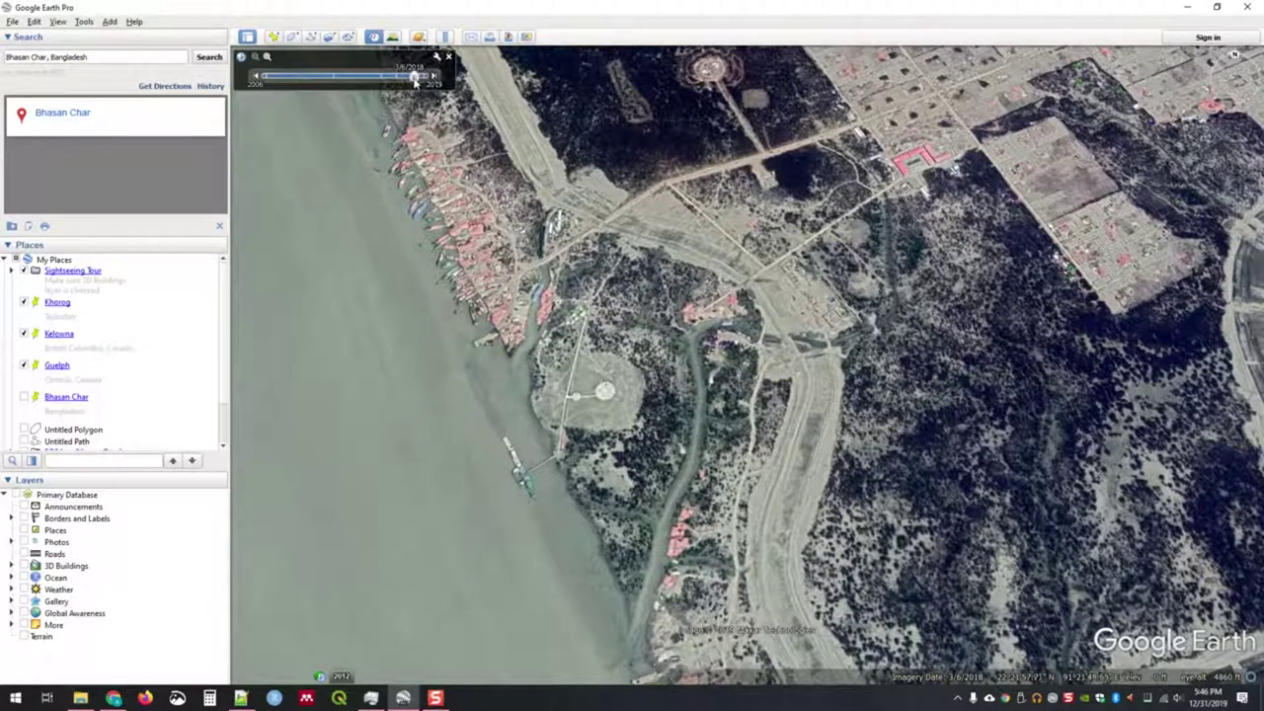
Show the newest 1/11/2019 imagery zoomed on the camp, then switch to EO Browser.
drag(415, 82, 435, 79)
scroll(685, 293, up, 5)
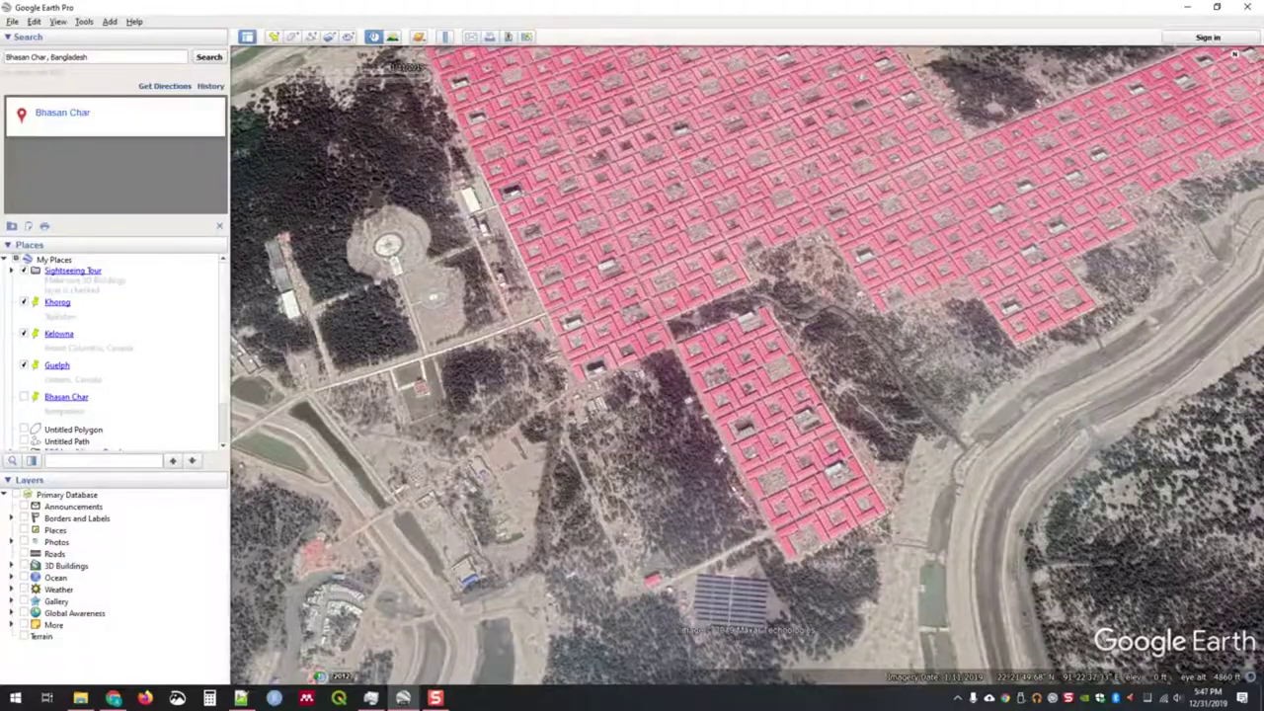
key(alt+Tab)
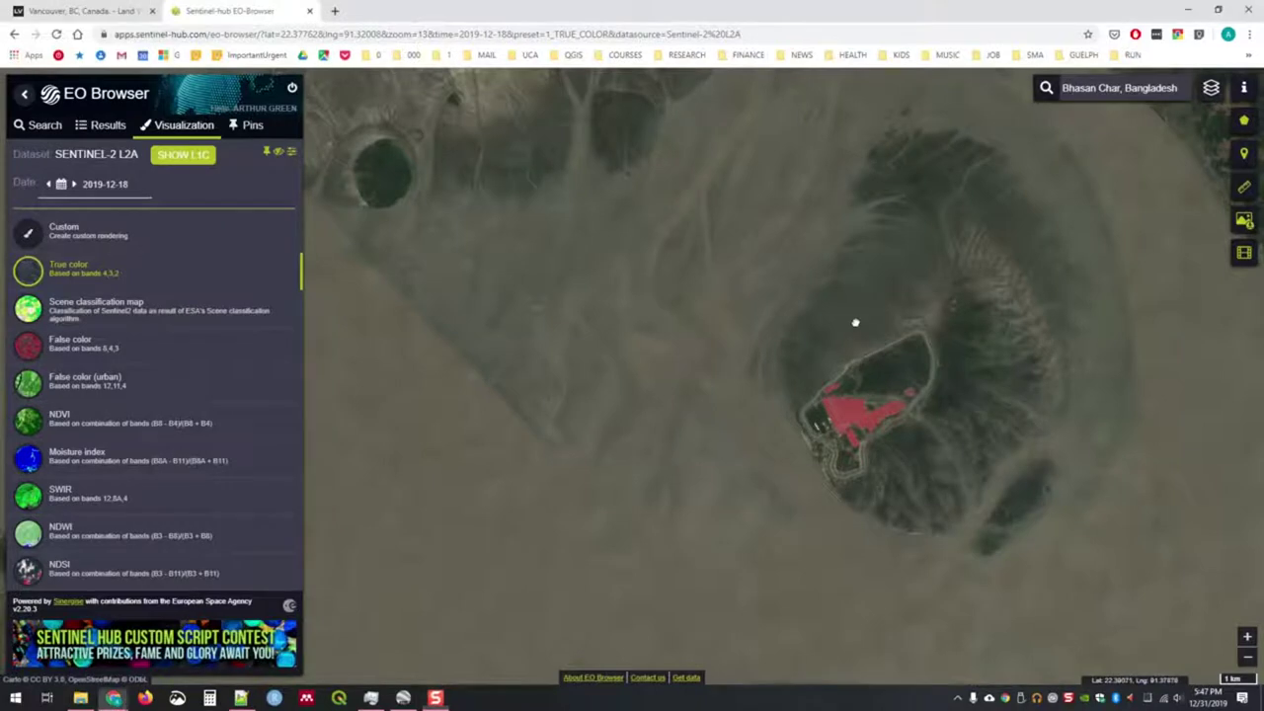
drag(855, 322, 681, 322)
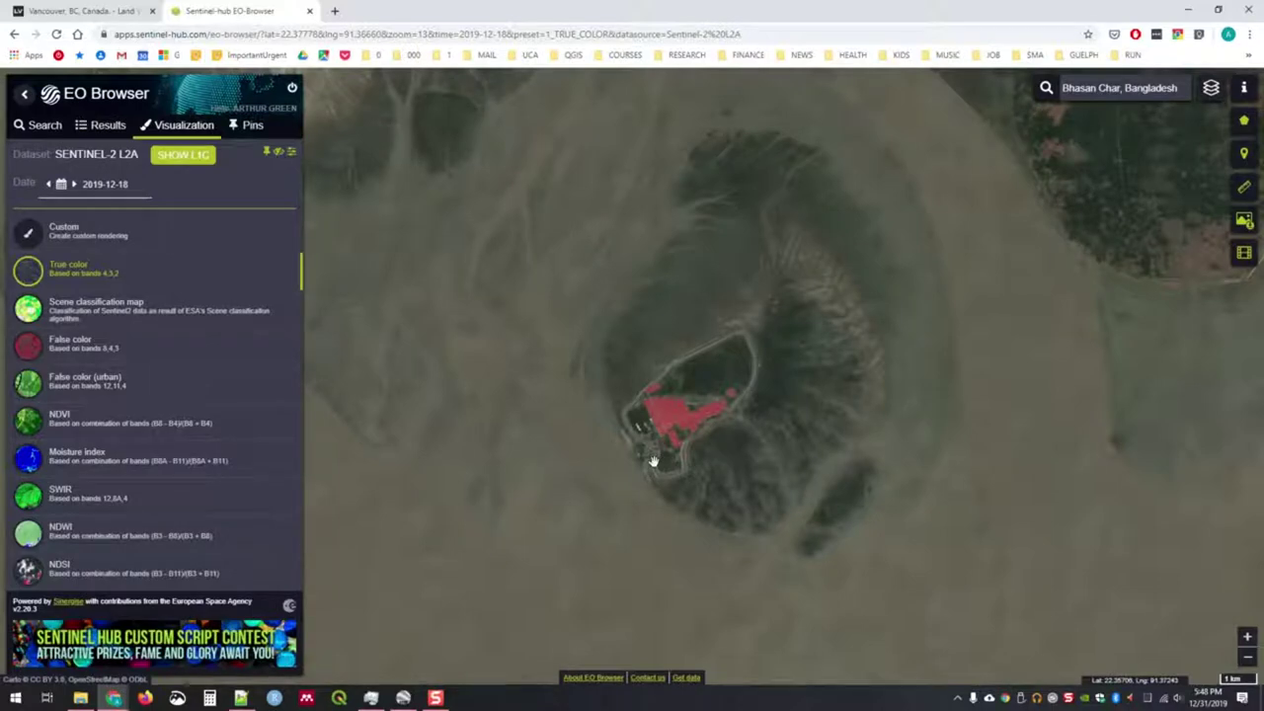
scroll(652, 432, up, 1)
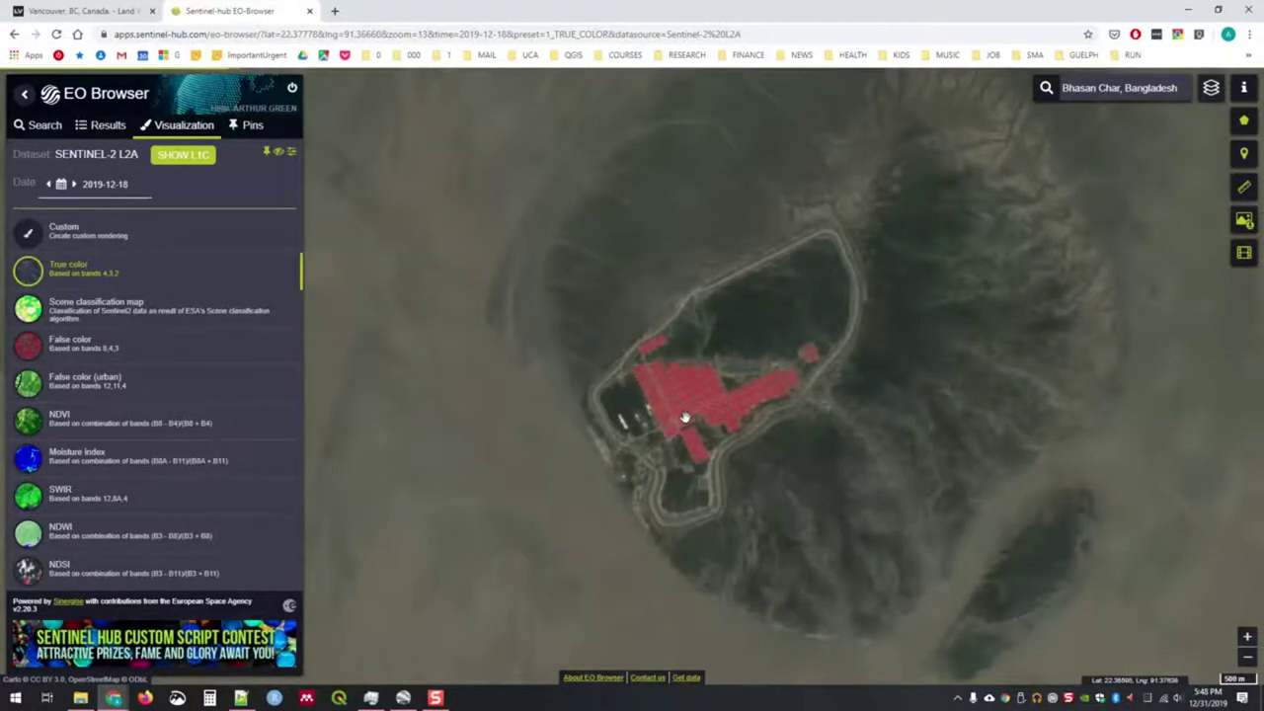
scroll(686, 430, up, 1)
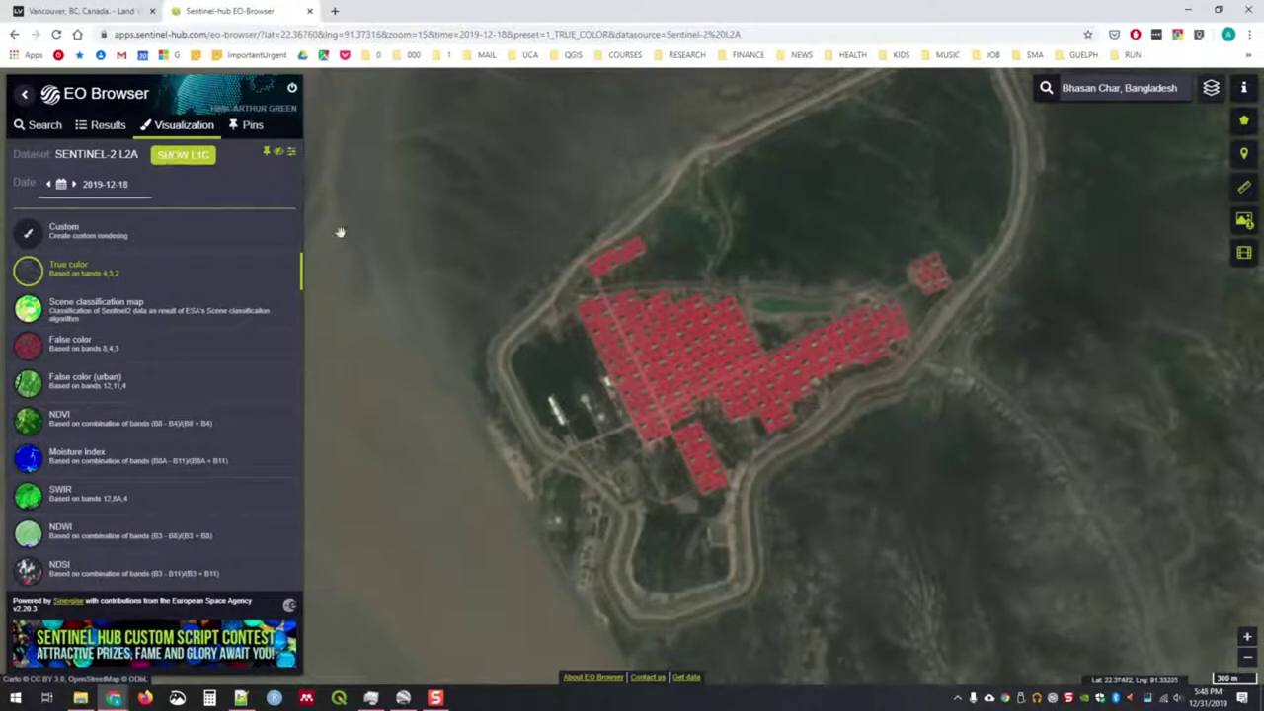
click(197, 158)
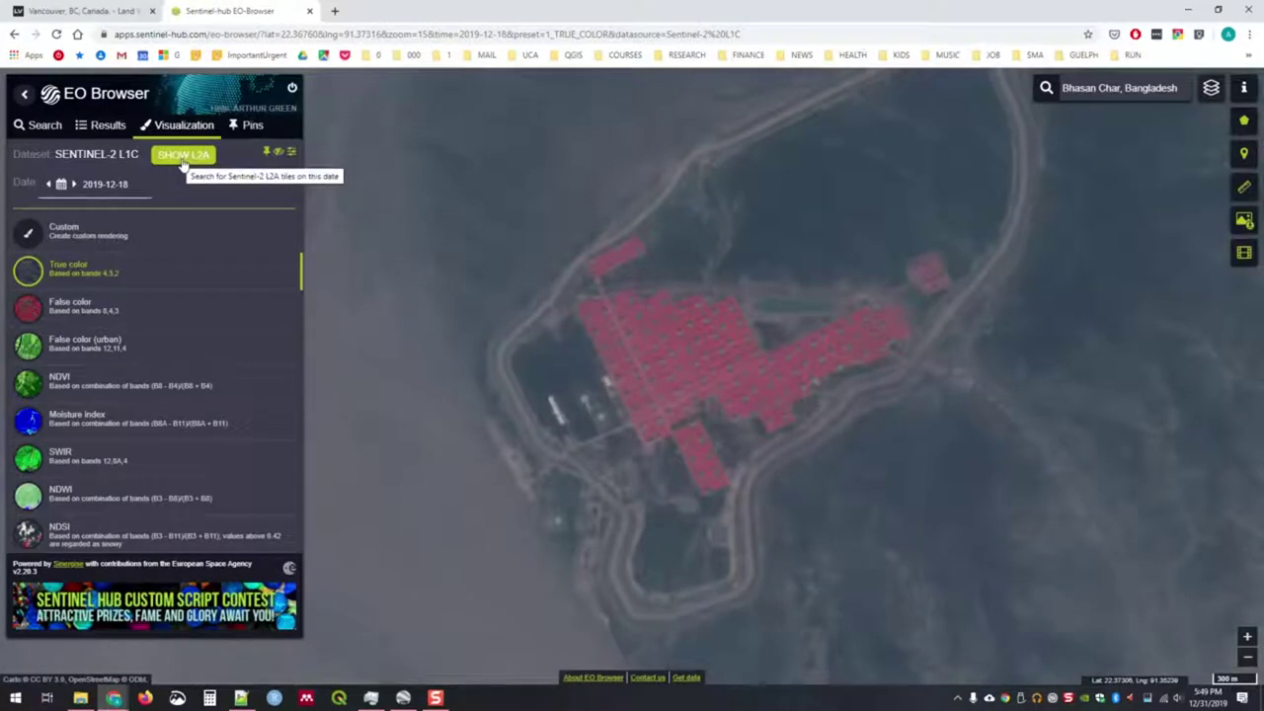
click(184, 157)
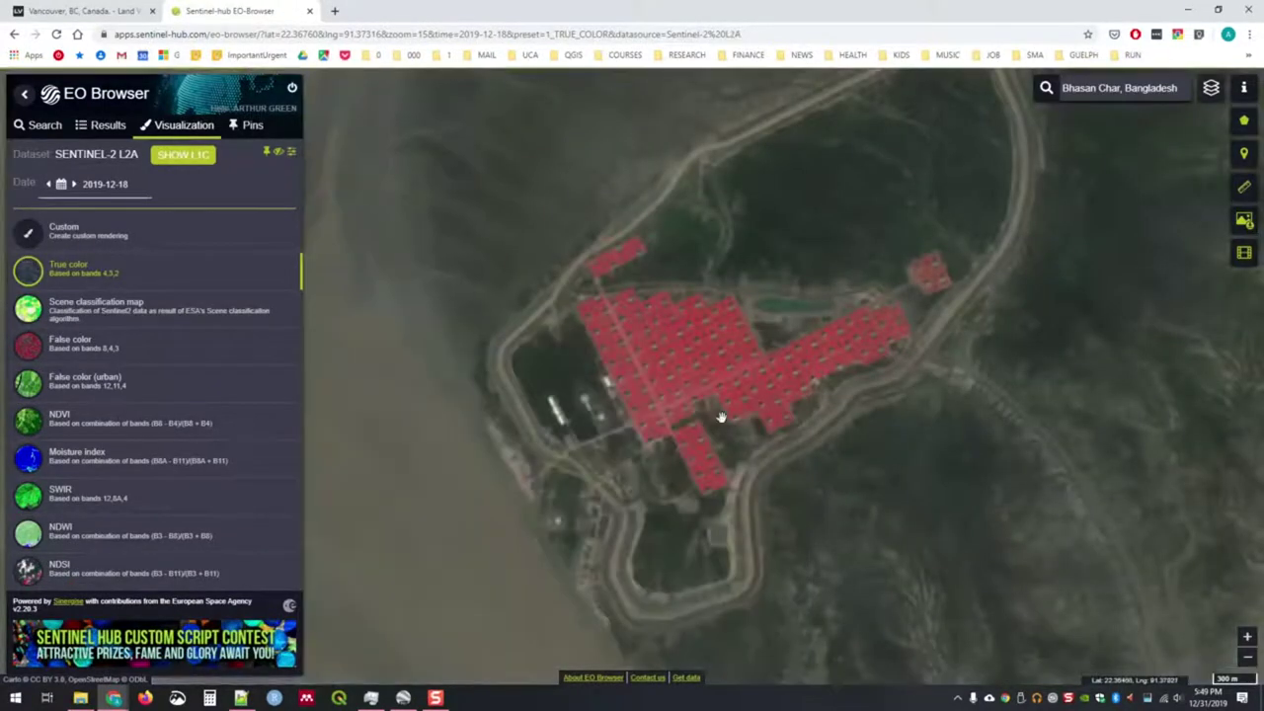
scroll(713, 399, down, 1)
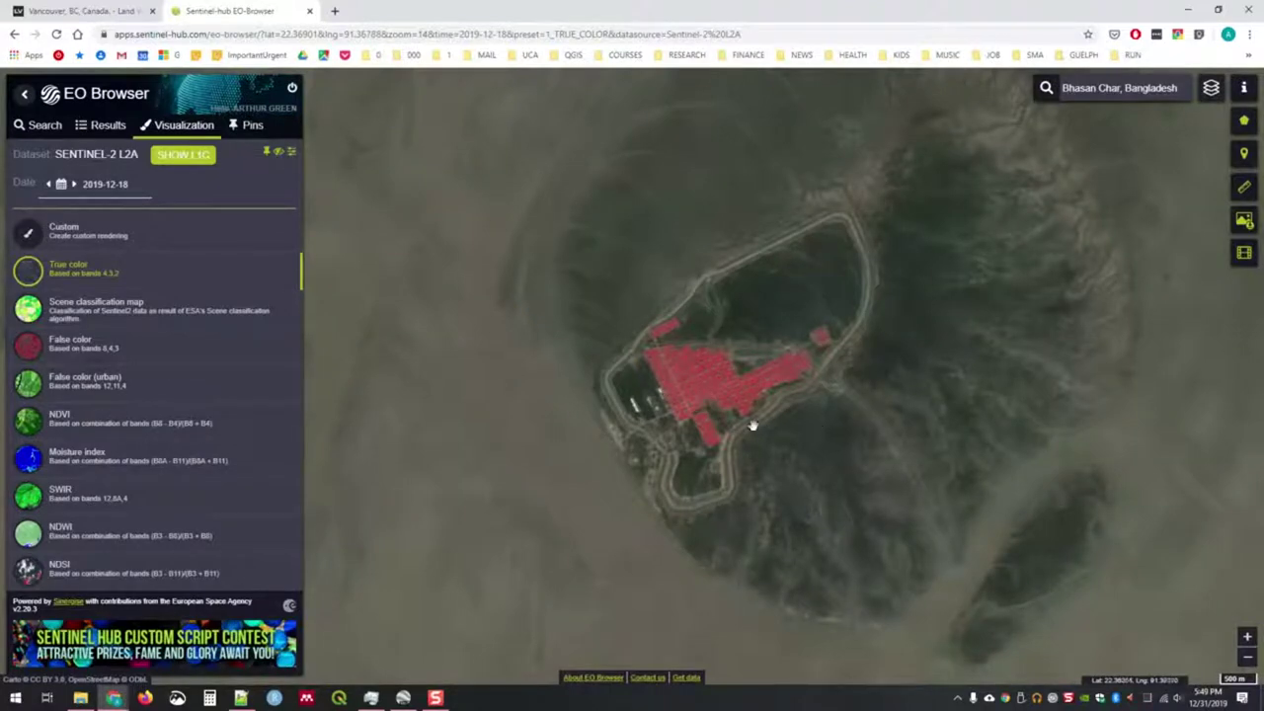
scroll(755, 422, up, 1)
drag(553, 341, 645, 297)
scroll(642, 381, up, 1)
scroll(645, 296, down, 1)
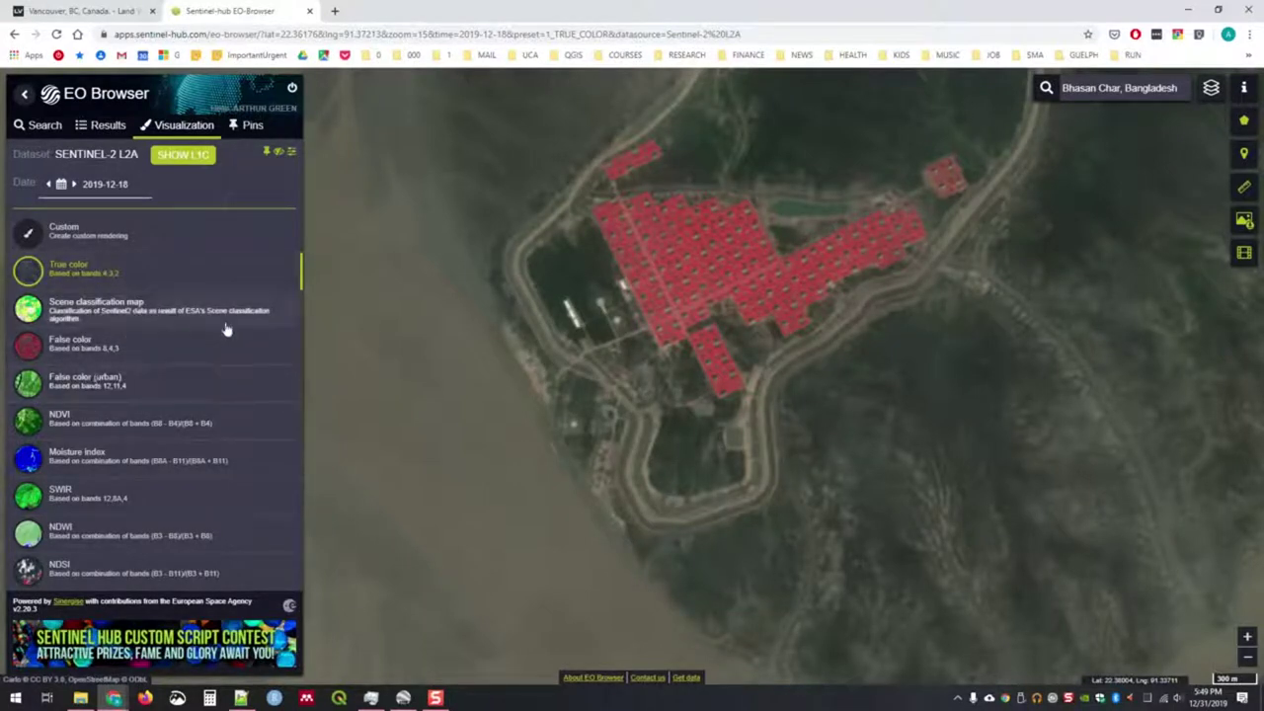
Compare the False color and False color (urban) presets, then render the scene as NDVI.
click(156, 359)
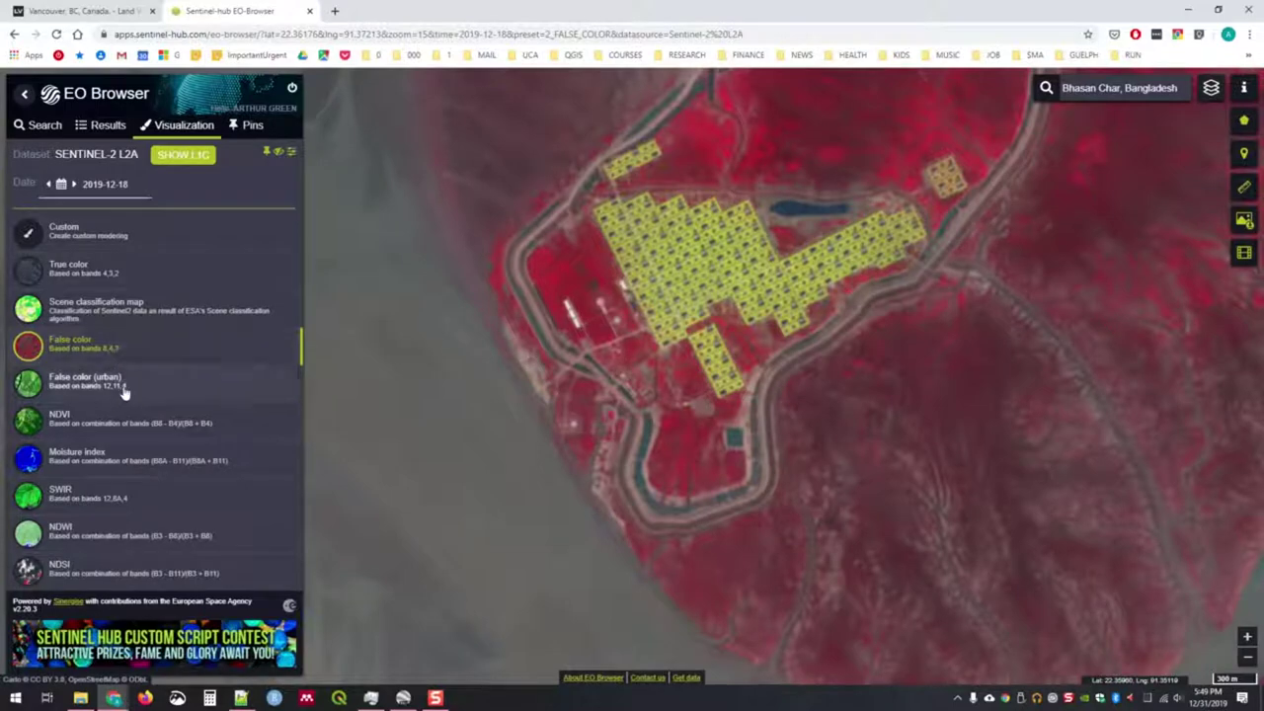
click(126, 385)
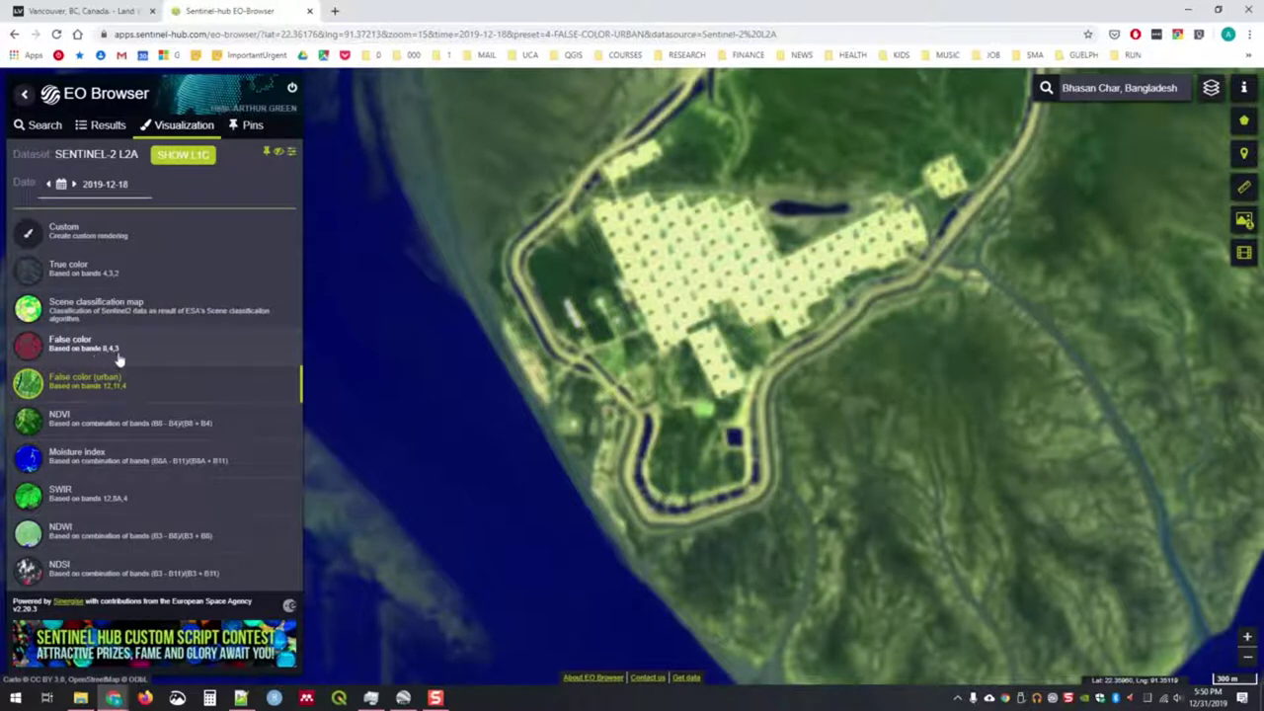
click(129, 349)
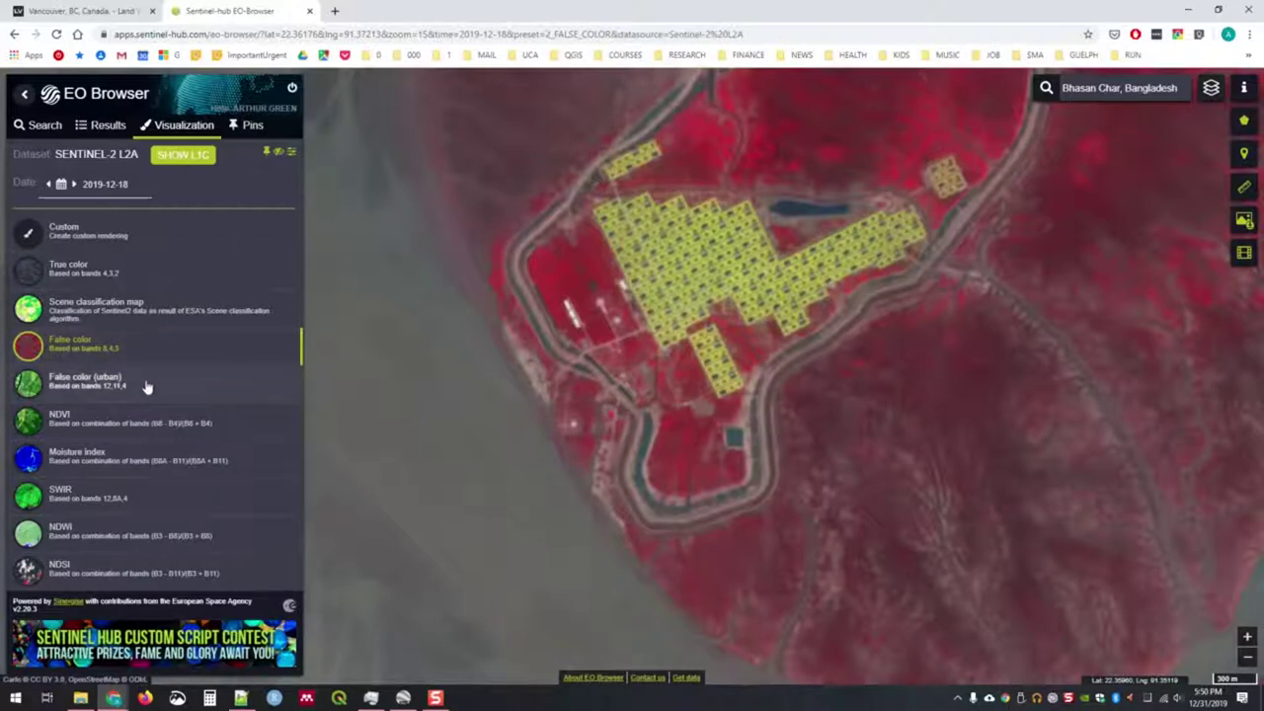
click(143, 385)
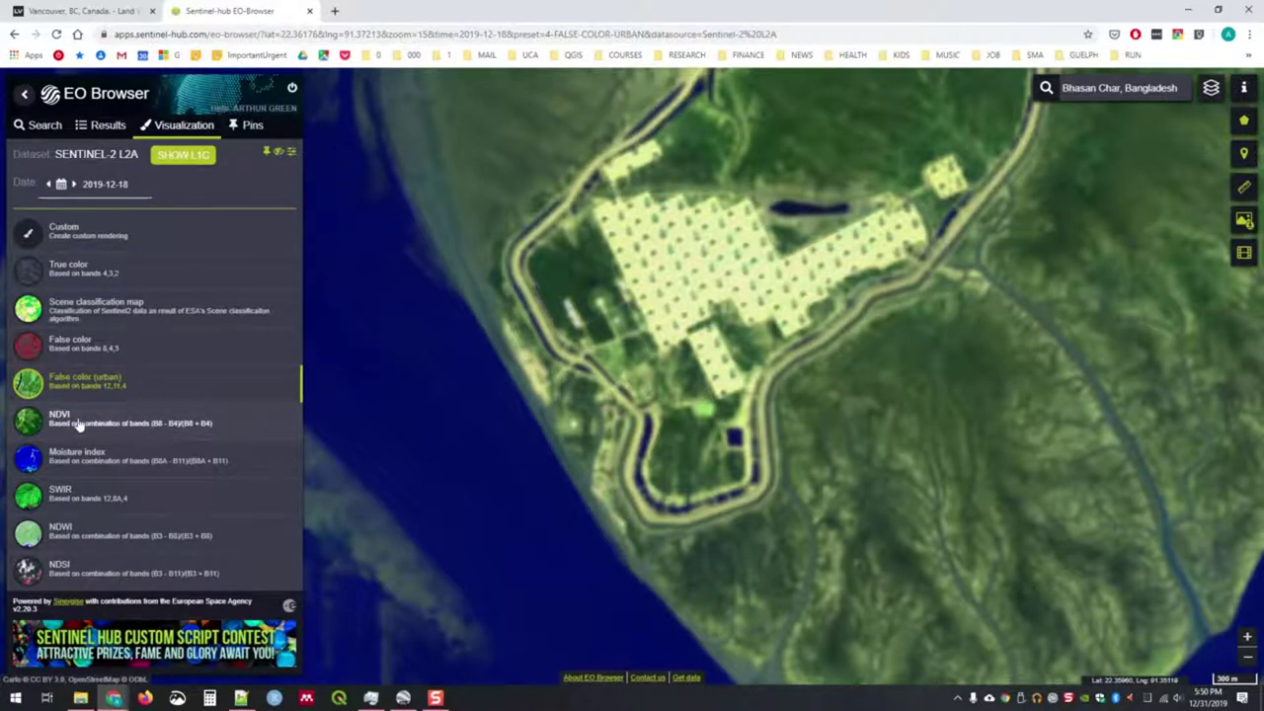
click(79, 422)
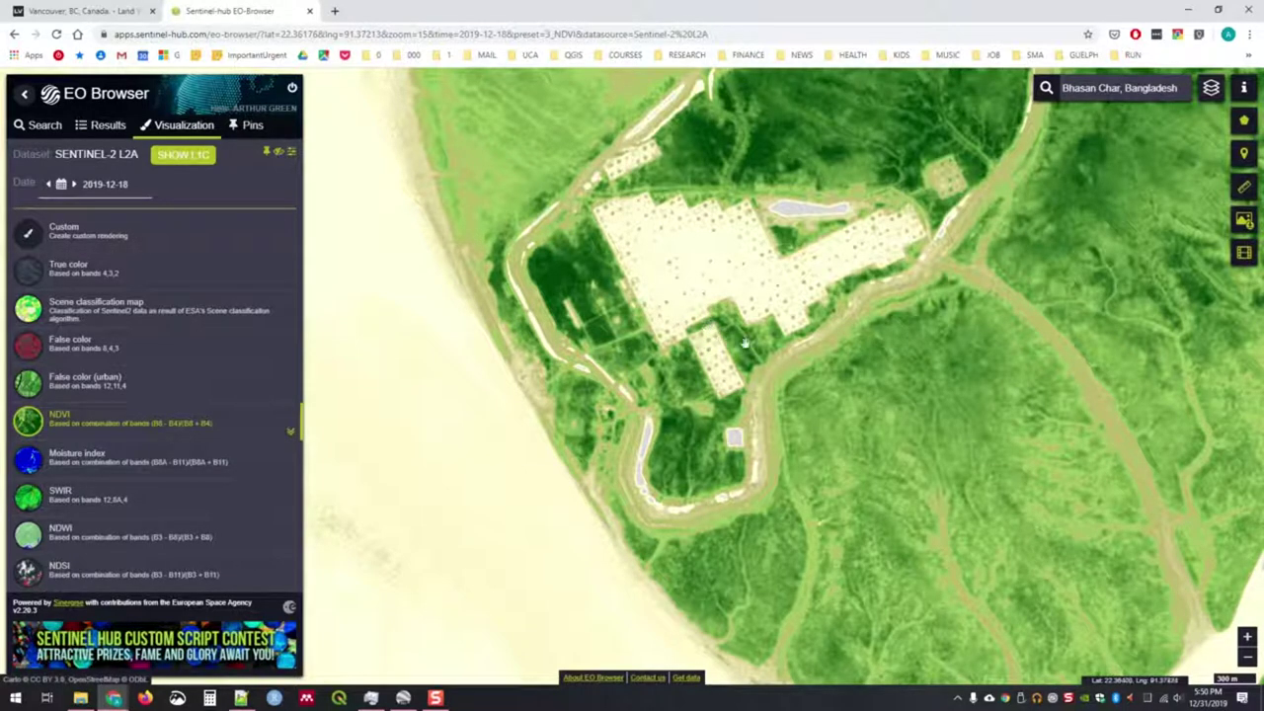
Zoom and pan around the camp plots in the NDVI view.
scroll(724, 342, up, 1)
scroll(735, 347, down, 1)
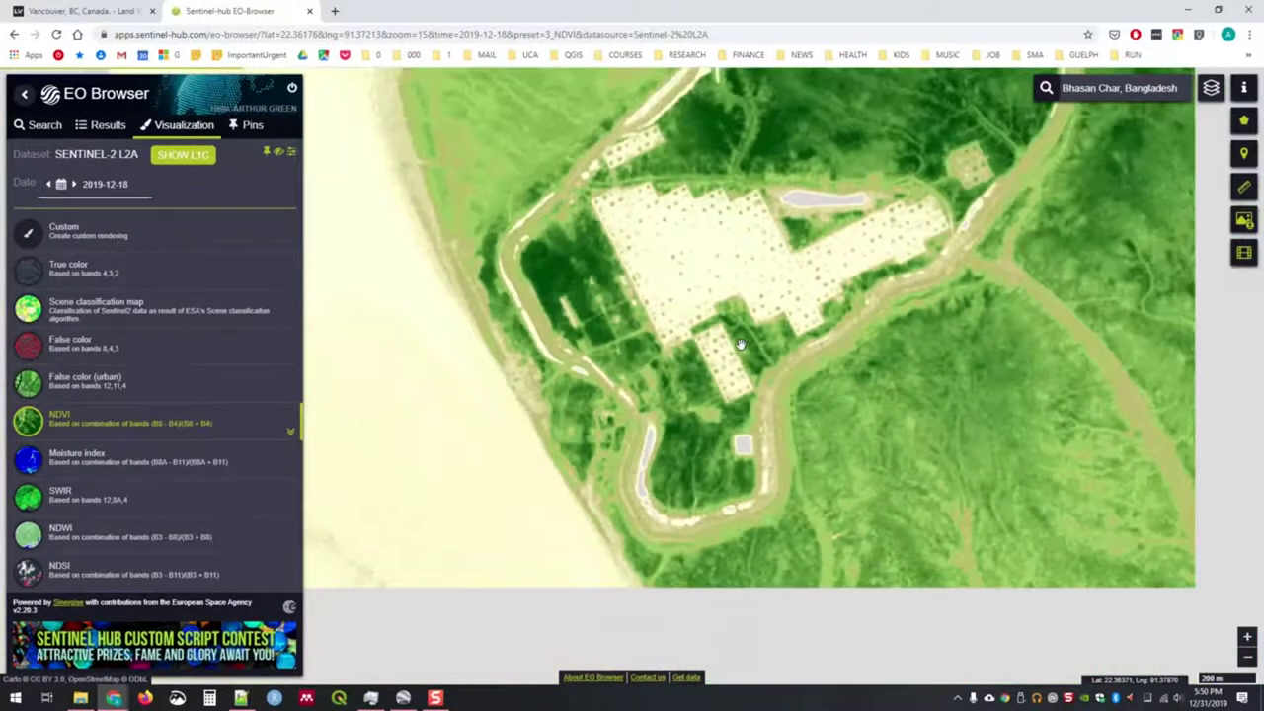
drag(780, 164, 583, 312)
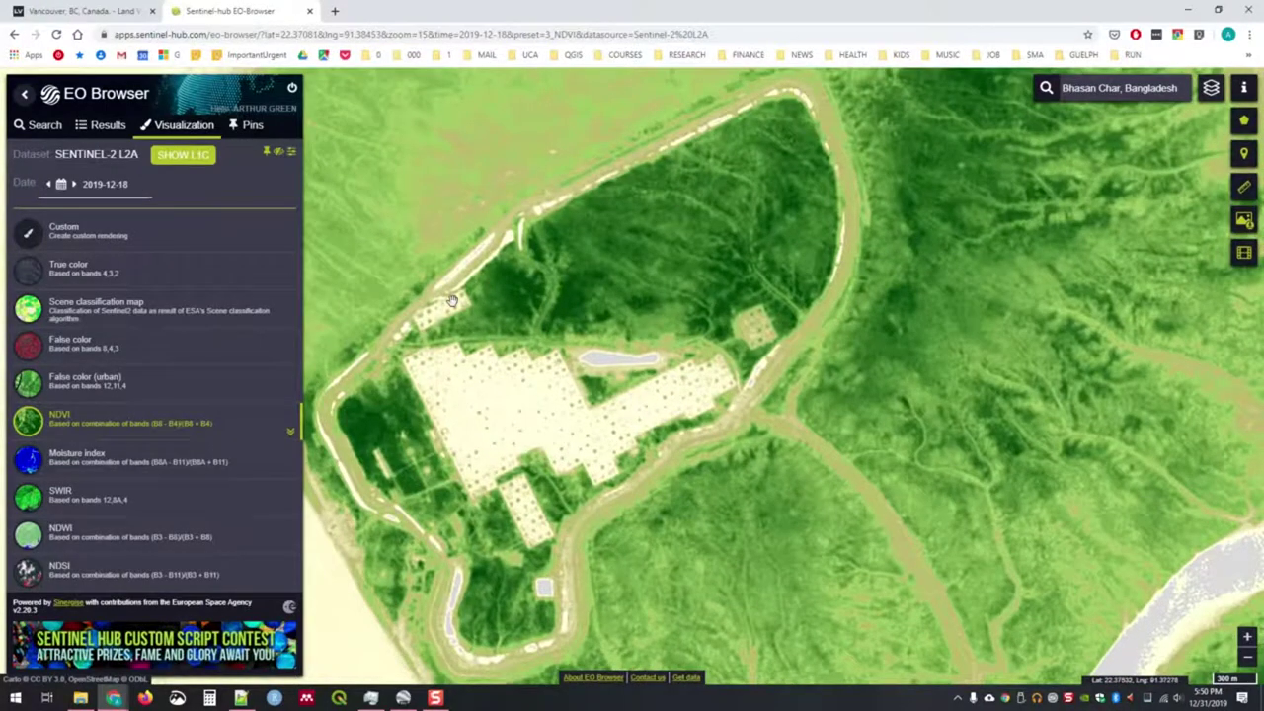
drag(515, 388, 697, 265)
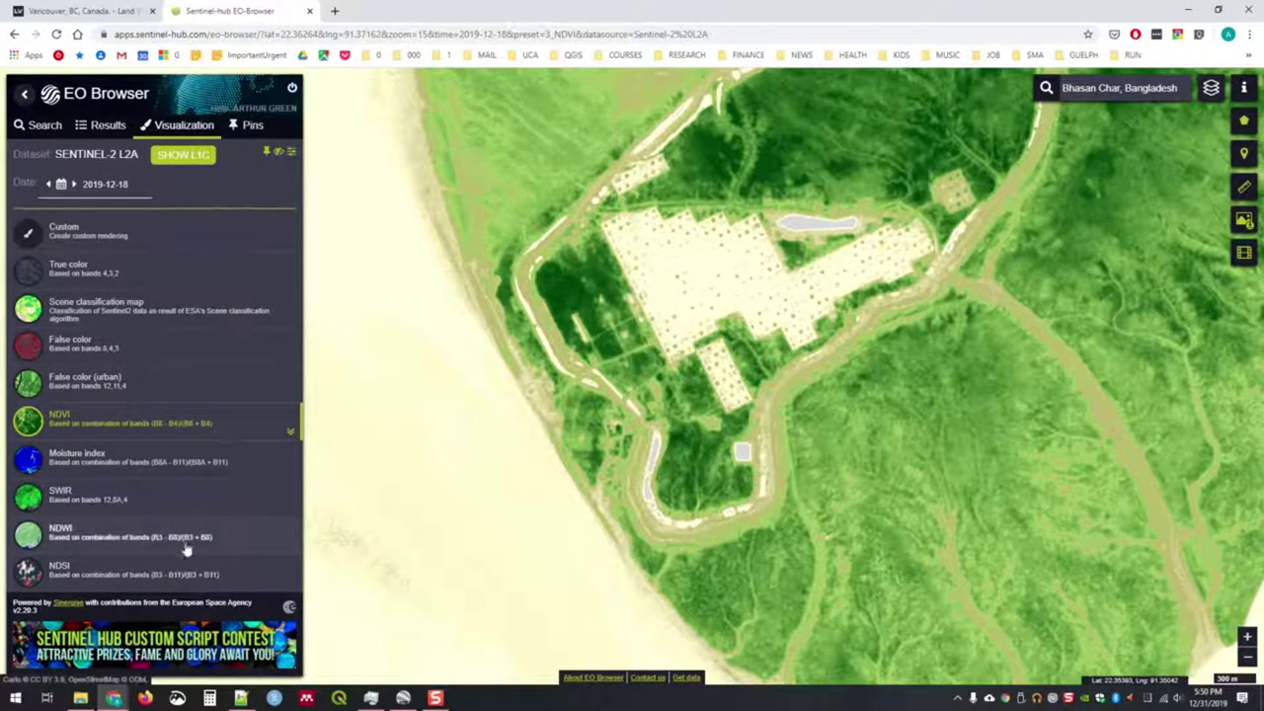
scroll(780, 301, down, 2)
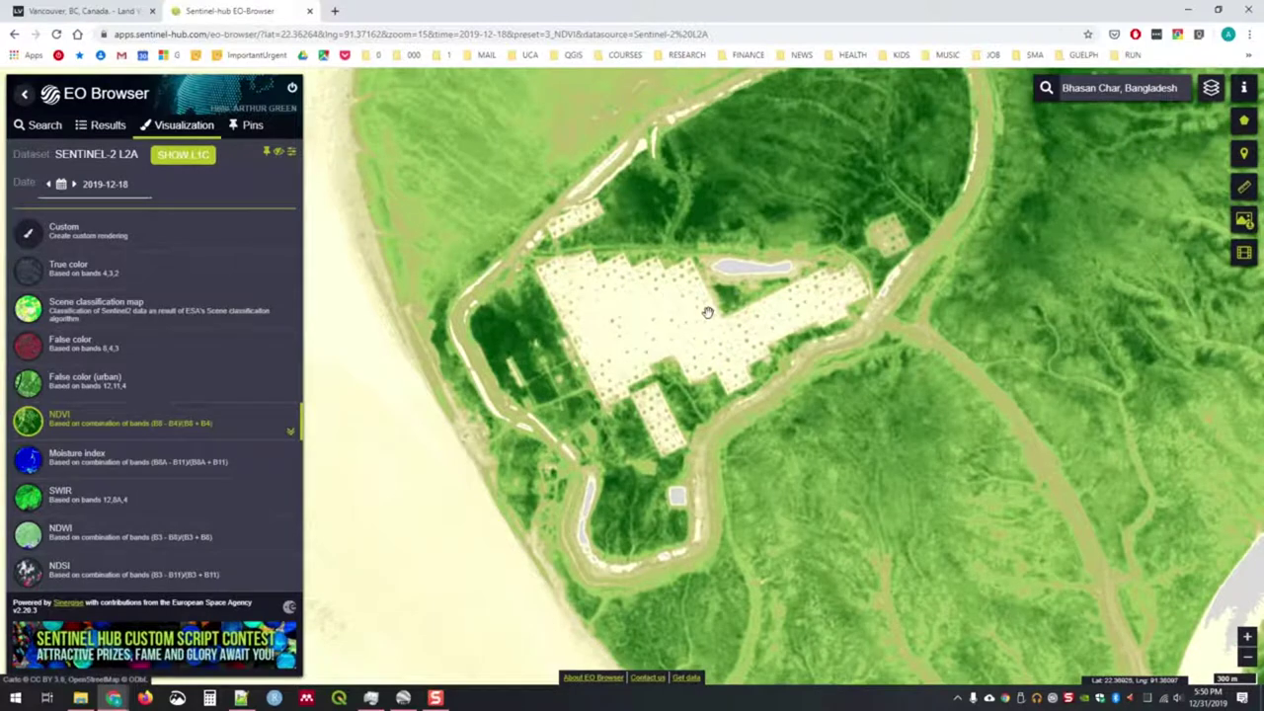
drag(780, 301, 696, 340)
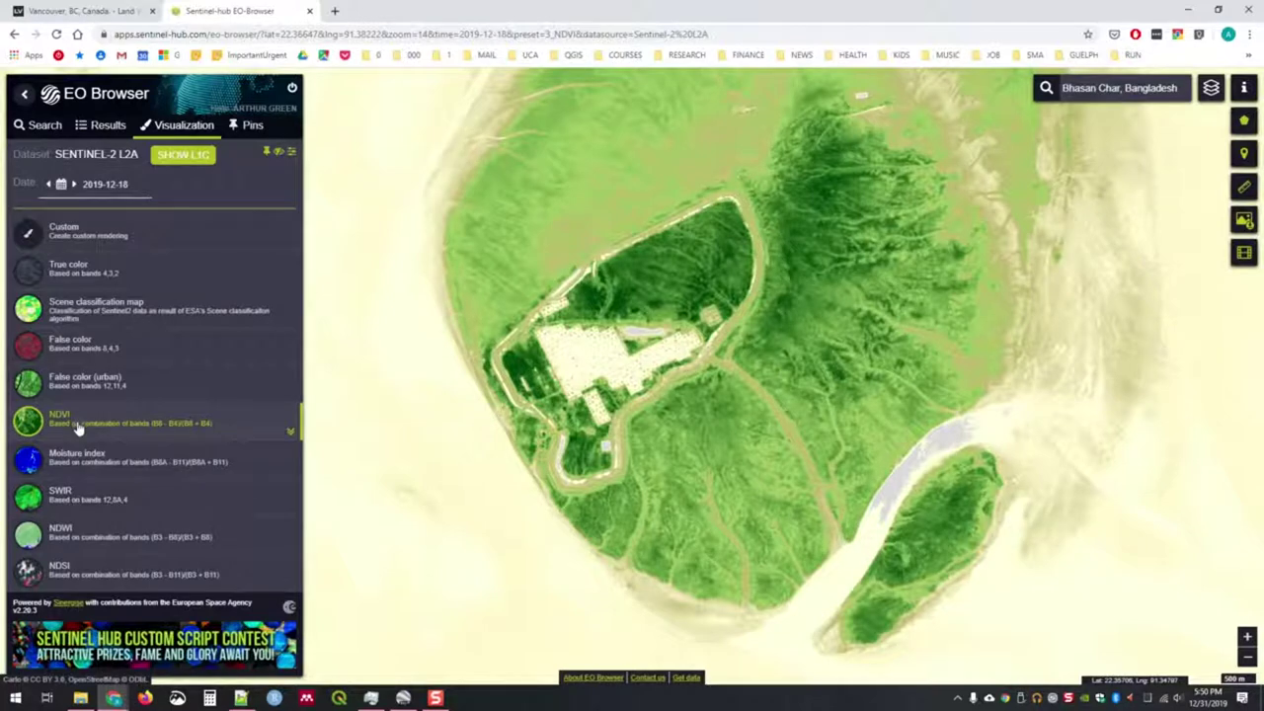
Render the scene with the NDWI preset and recentre on the island.
click(92, 542)
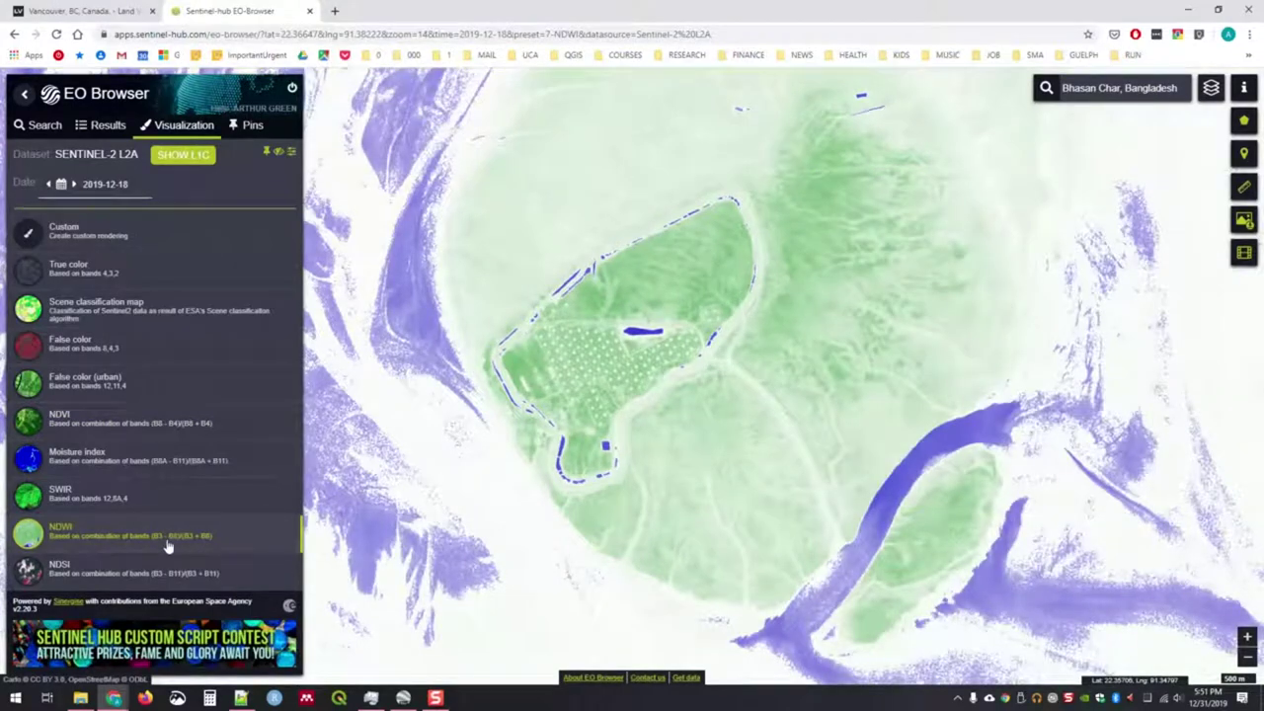
scroll(649, 376, up, 1)
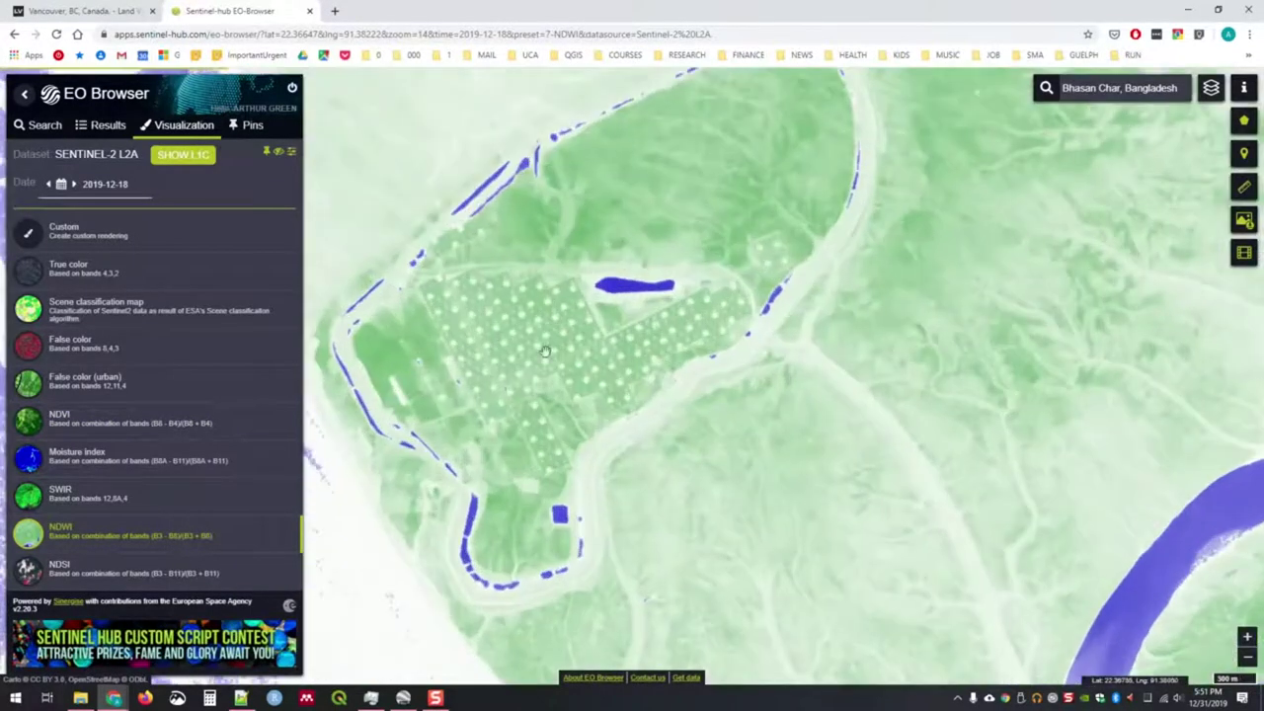
drag(531, 412, 626, 408)
scroll(632, 409, down, 1)
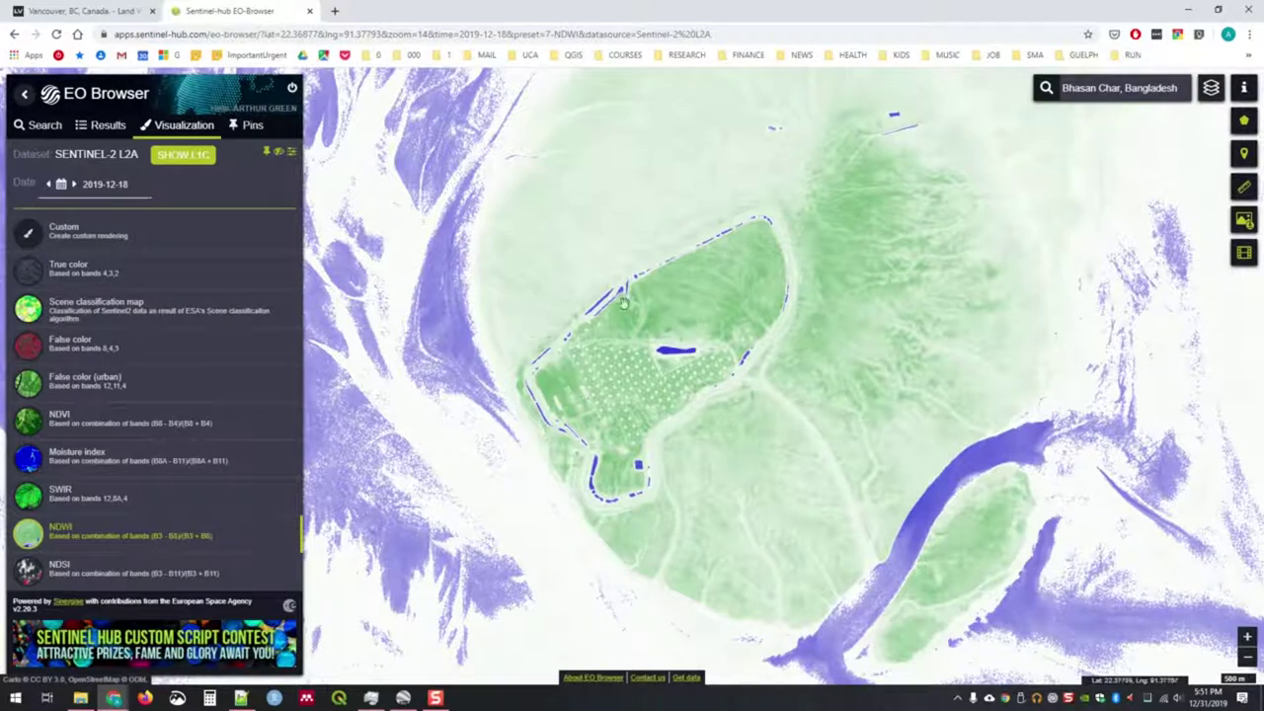
scroll(635, 268, up, 1)
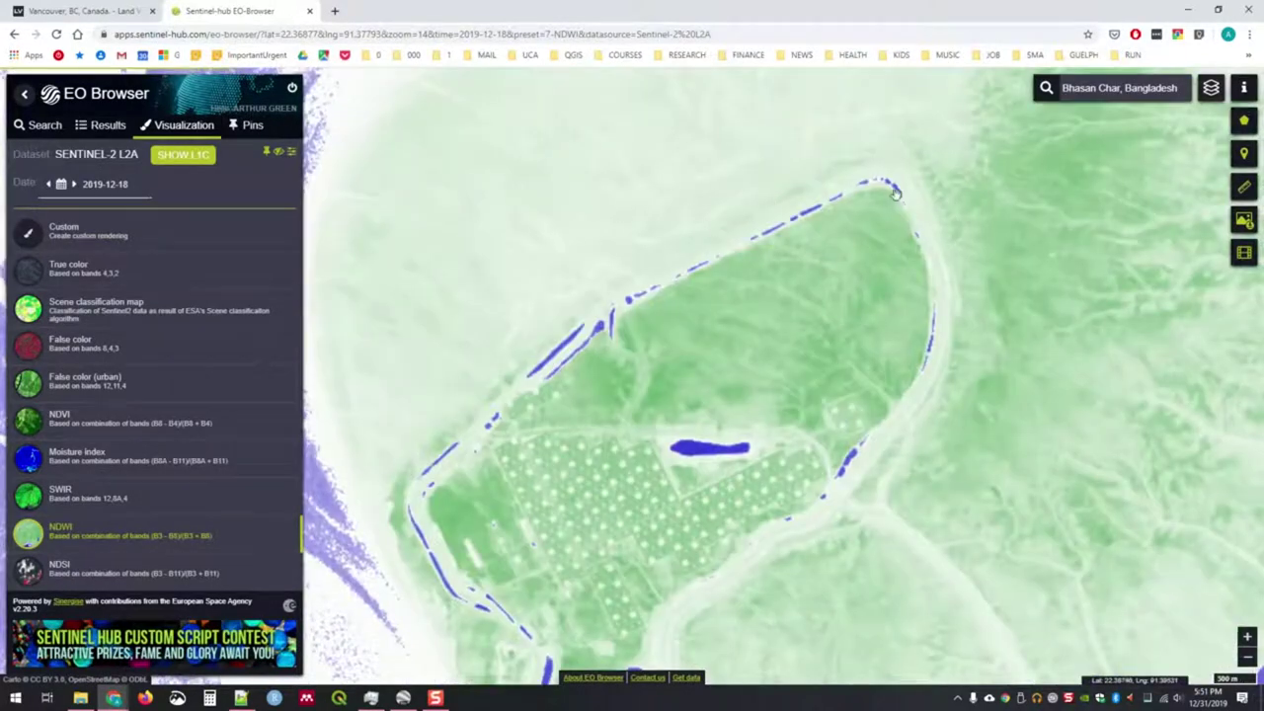
scroll(588, 474, down, 2)
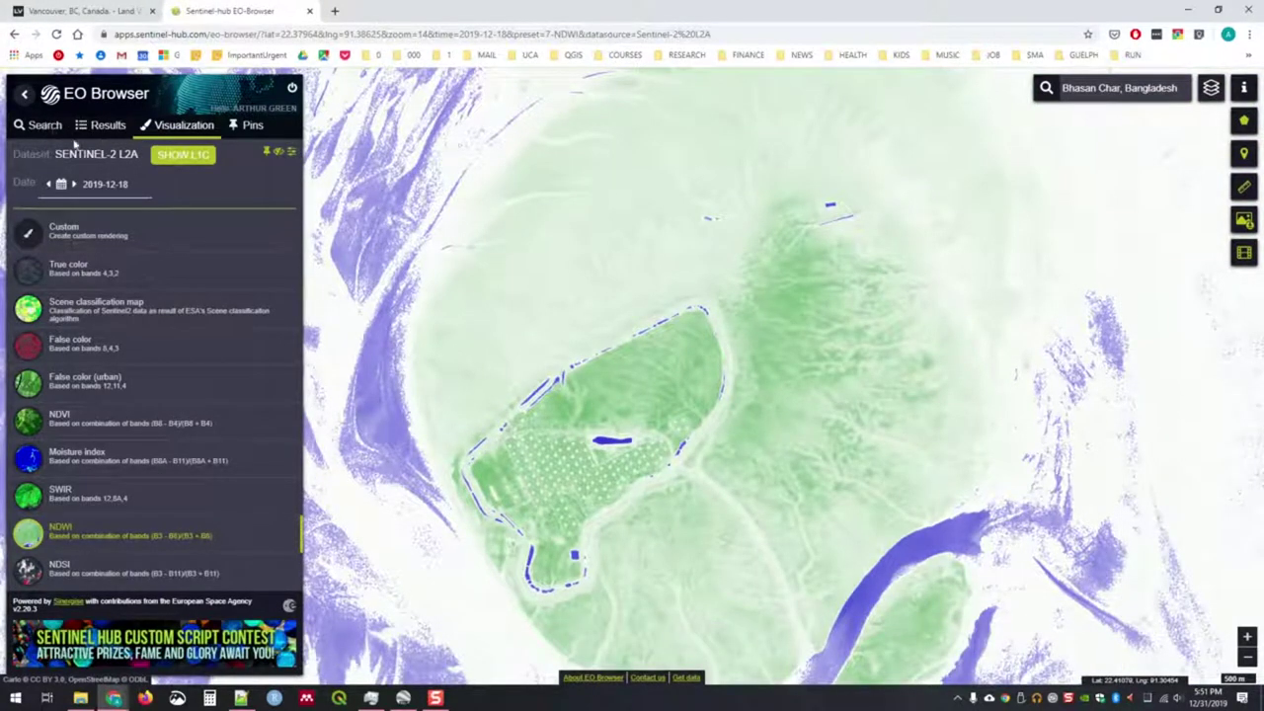
scroll(909, 479, down, 1)
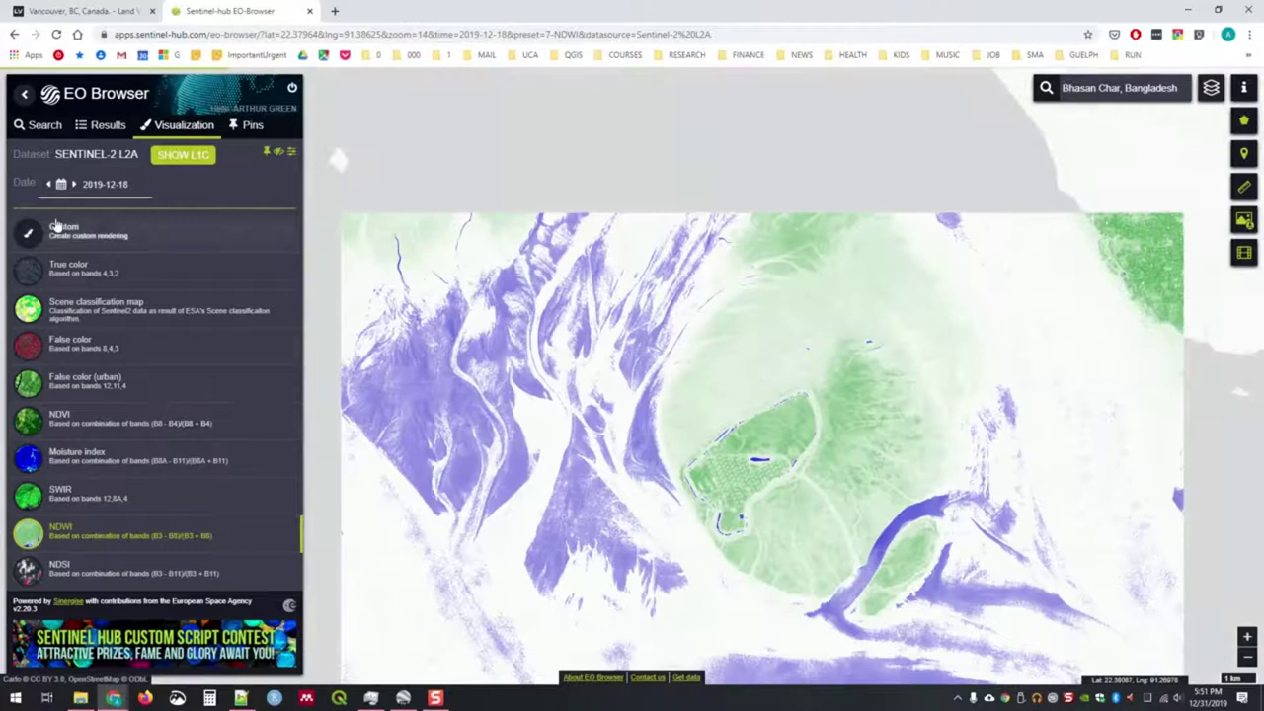
Apply the True color preset, check the search settings, and return to the visualization layers.
click(75, 262)
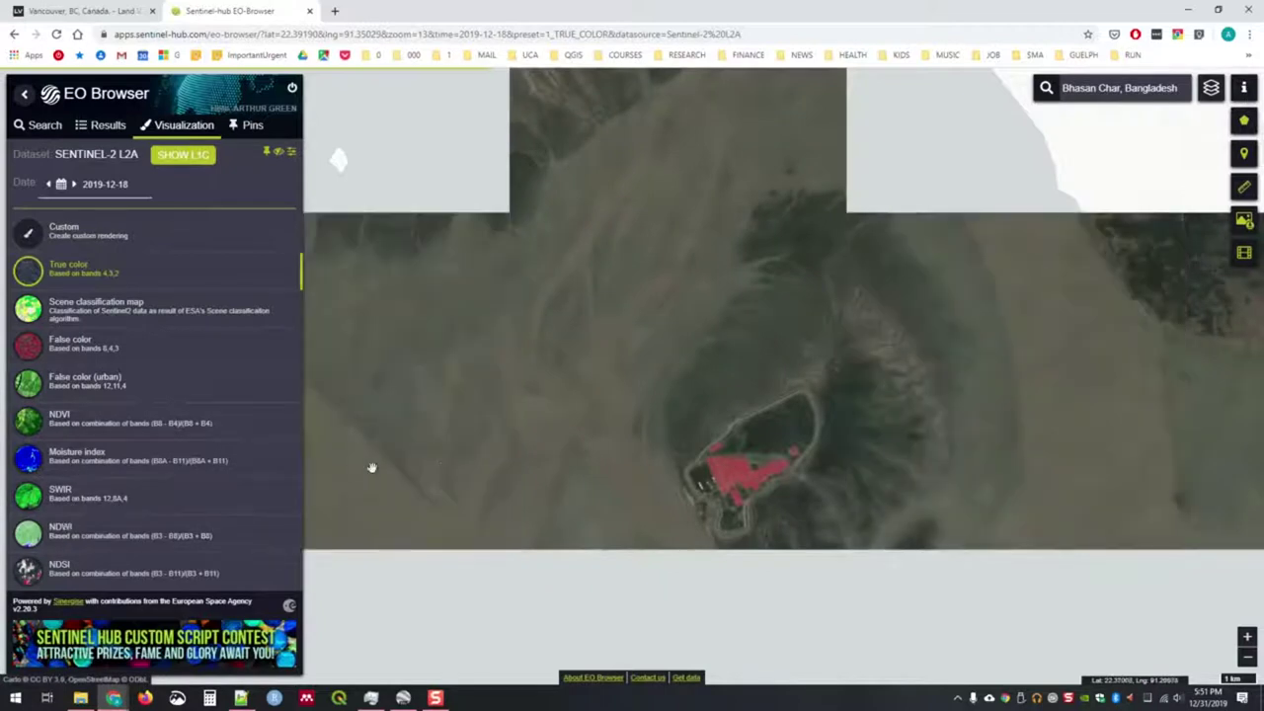
click(32, 126)
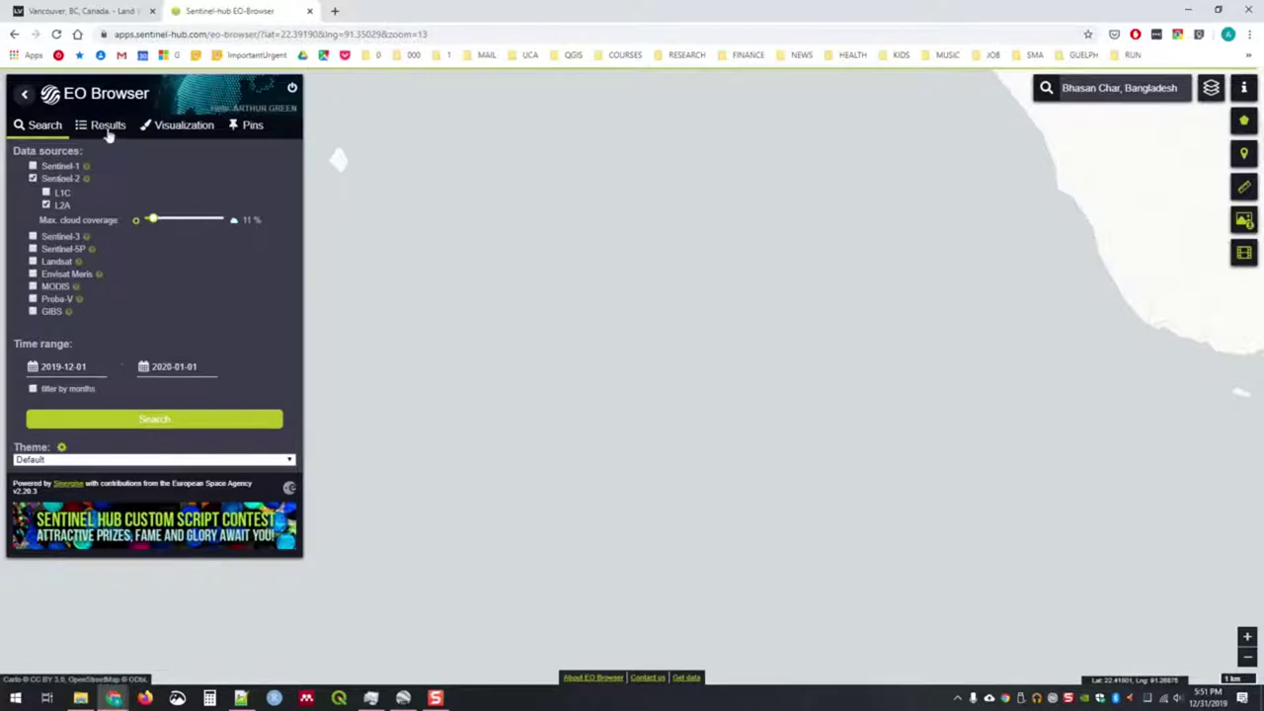
click(187, 132)
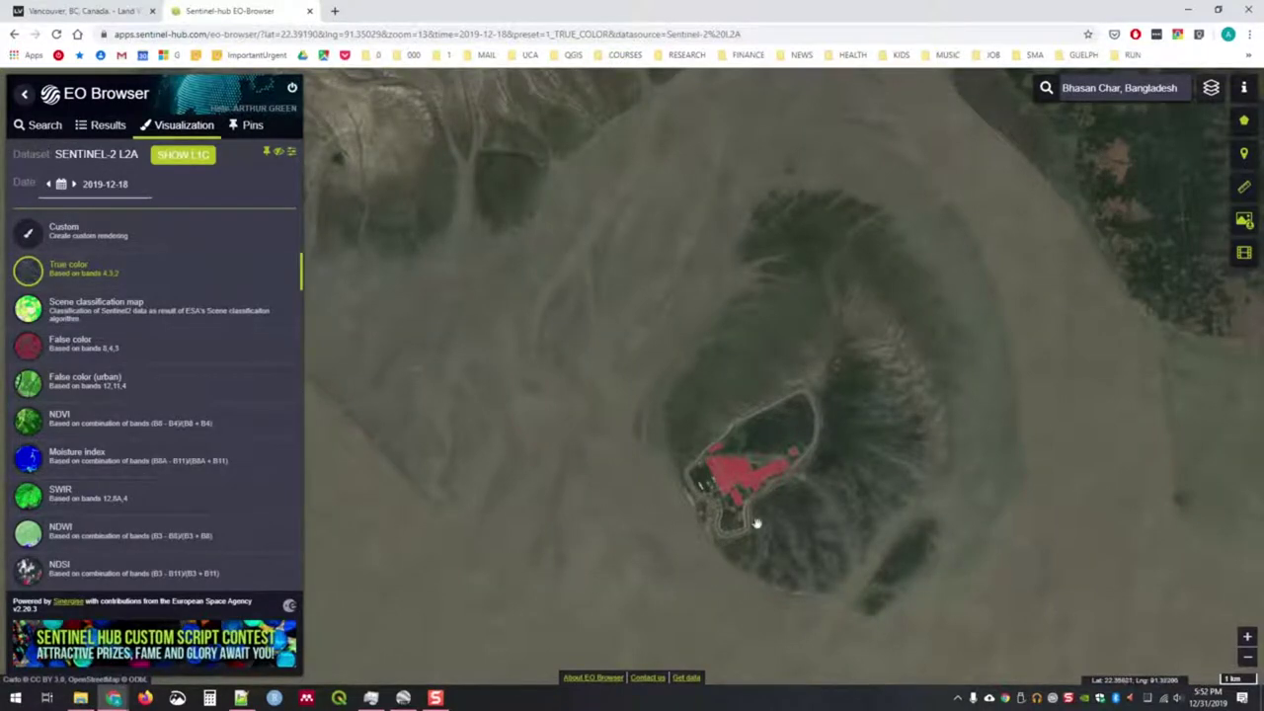
Return to the Sentinel-2 L2A search settings: 11% cloud cover, 2019-12-01 to 2020-01-01.
click(45, 127)
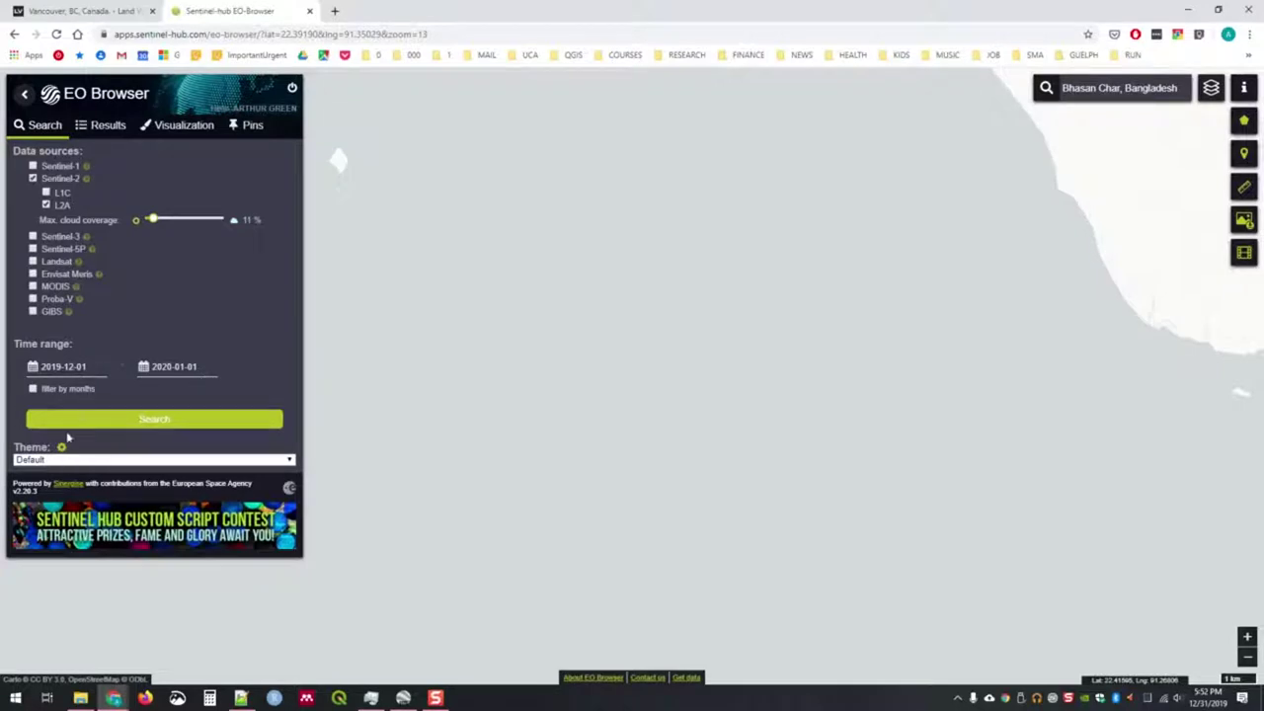
click(93, 129)
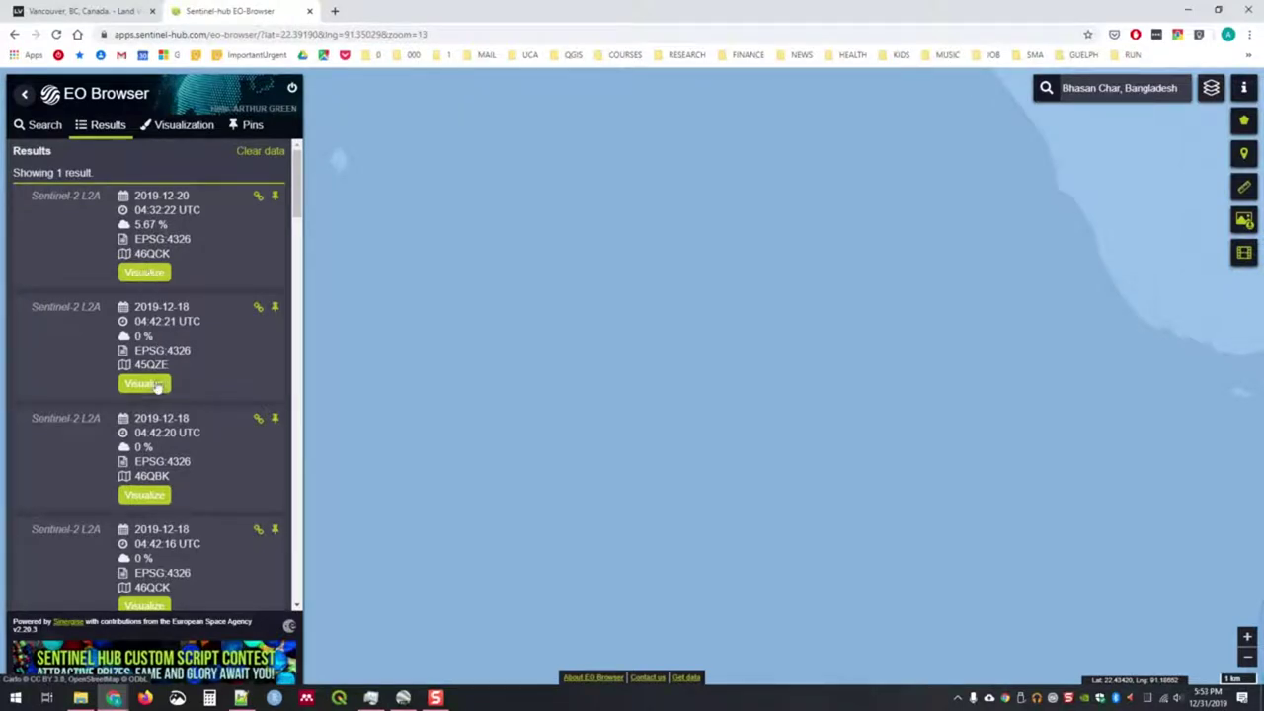
scroll(158, 517, down, 3)
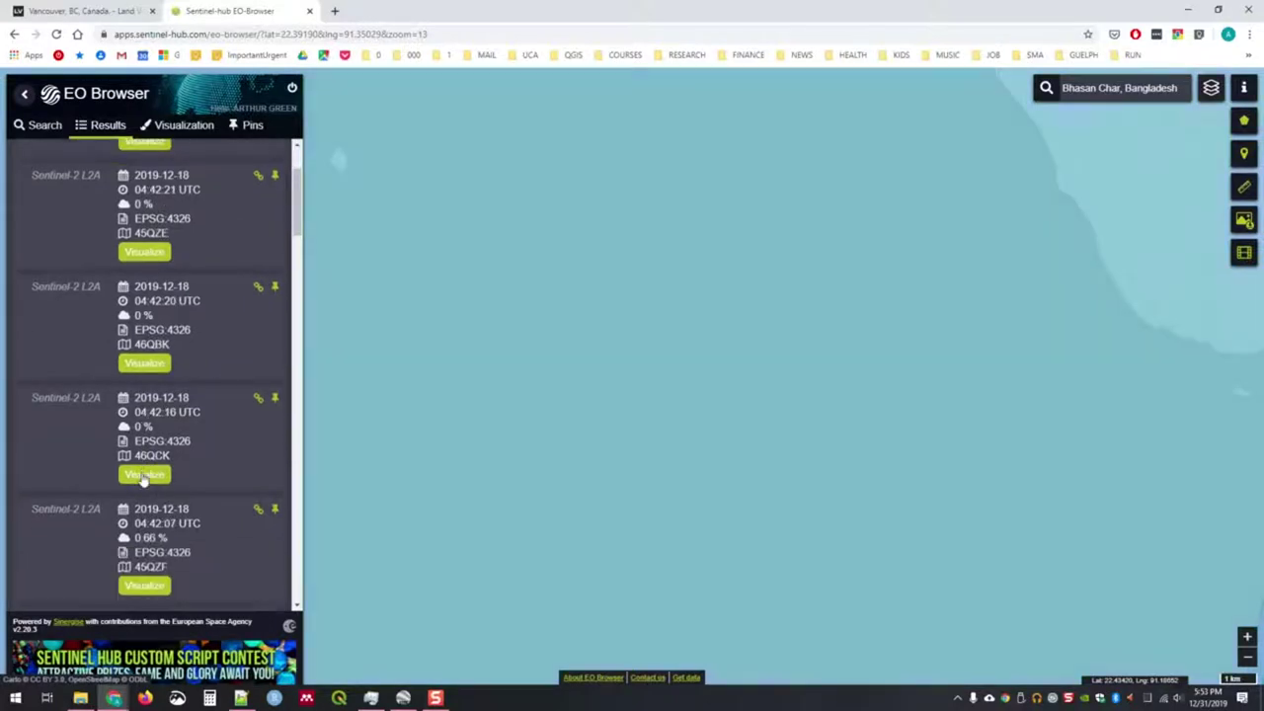
scroll(141, 474, down, 3)
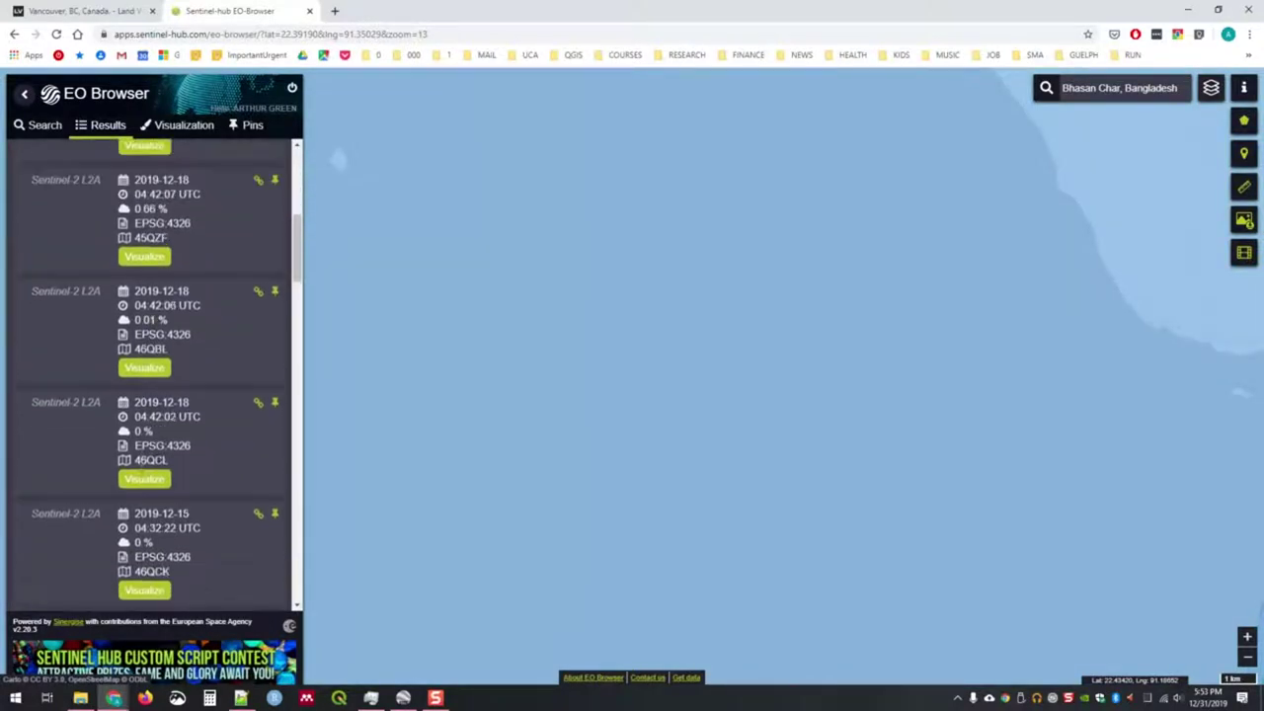
scroll(141, 477, down, 3)
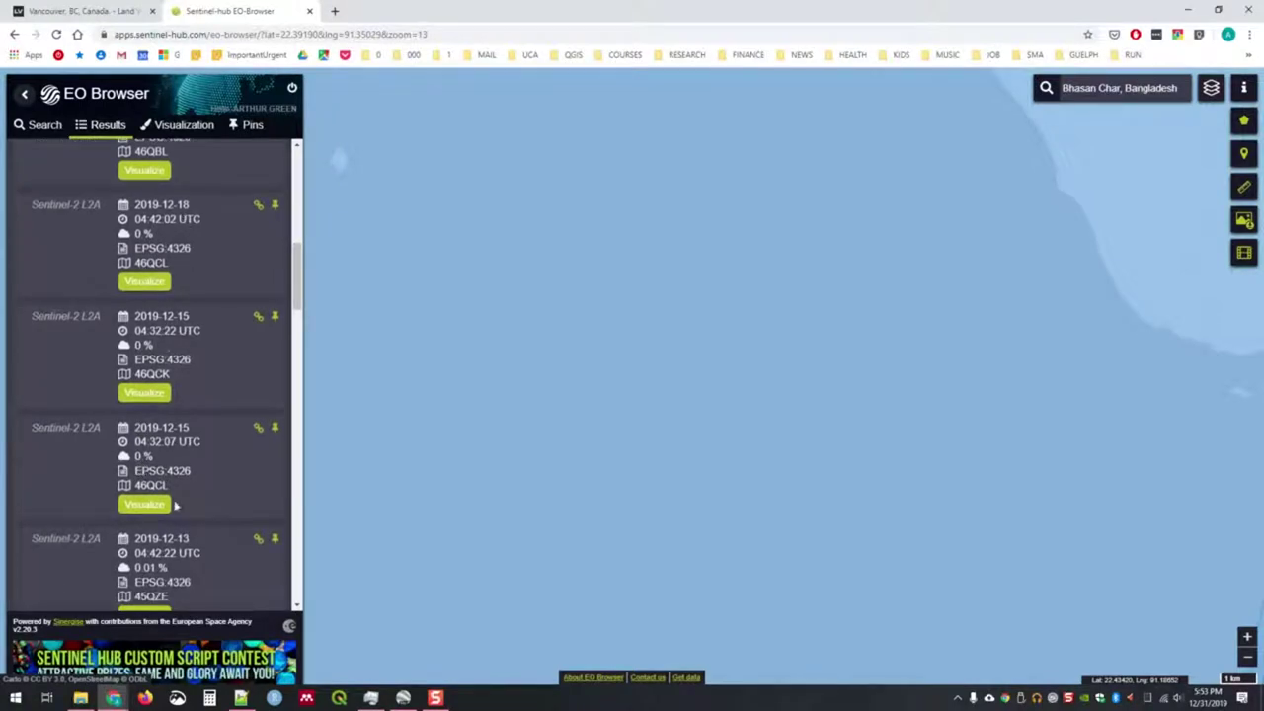
scroll(154, 414, up, 6)
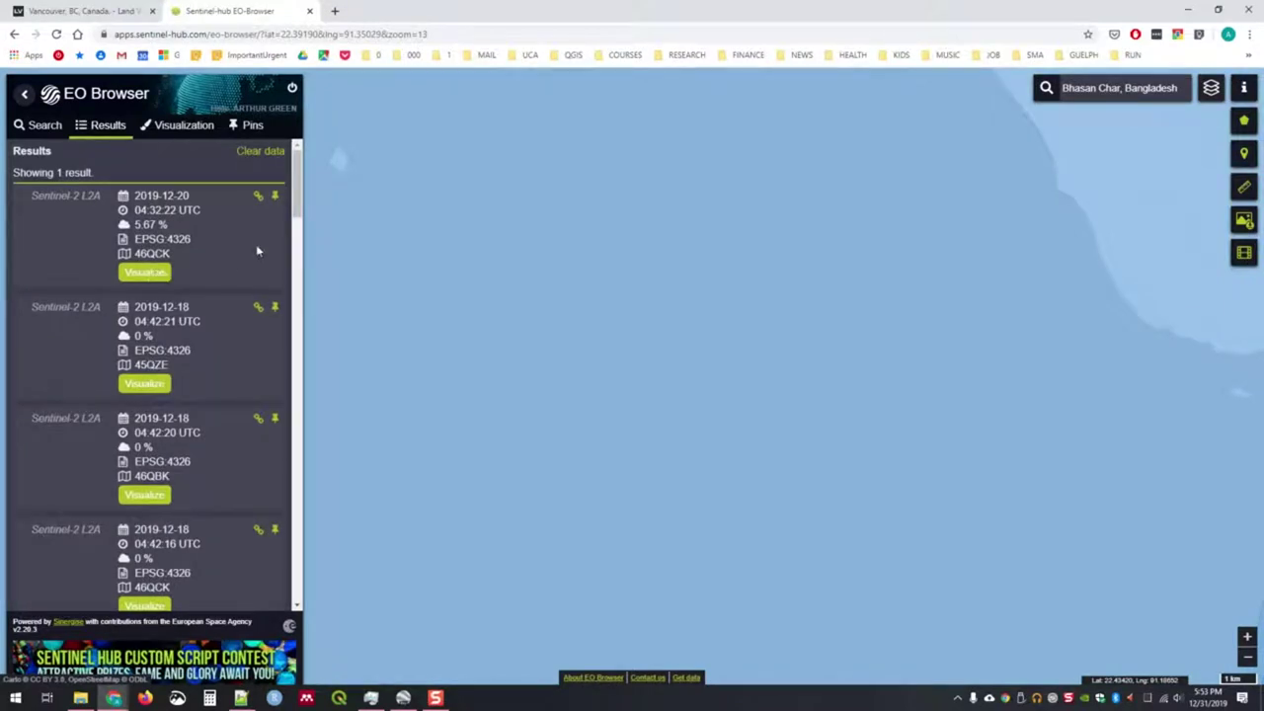
click(160, 275)
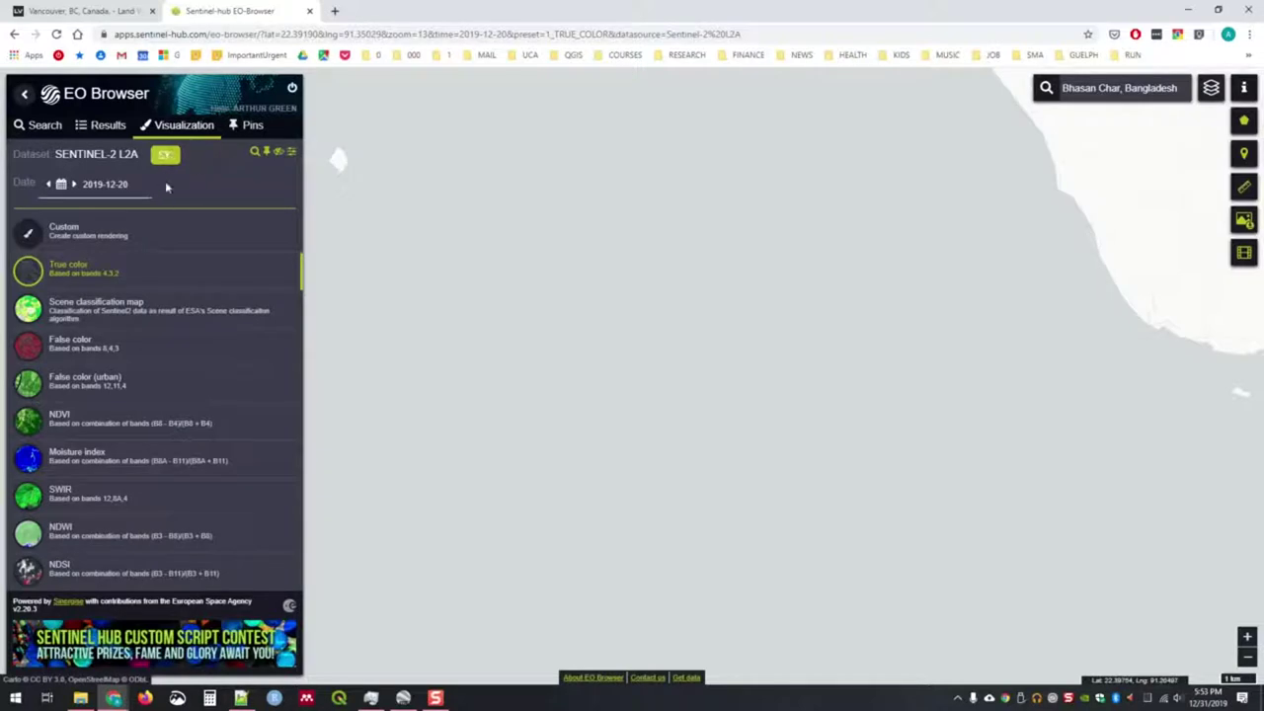
click(180, 160)
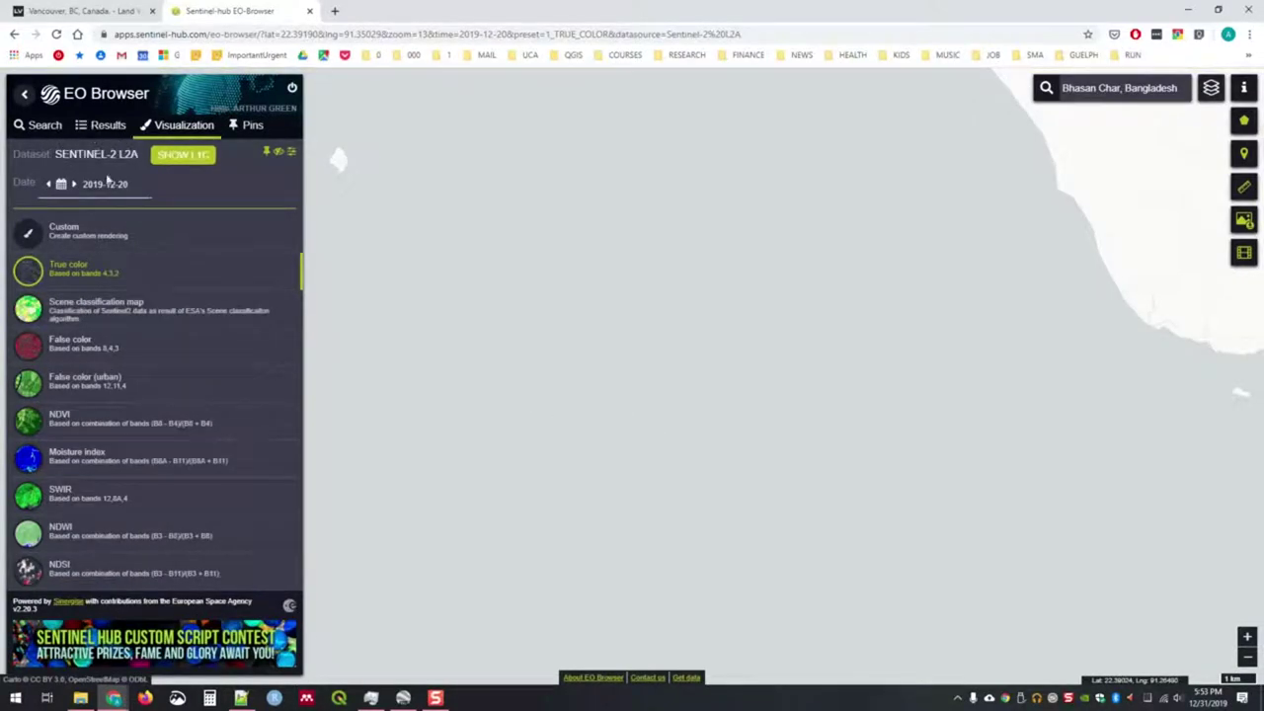
click(92, 128)
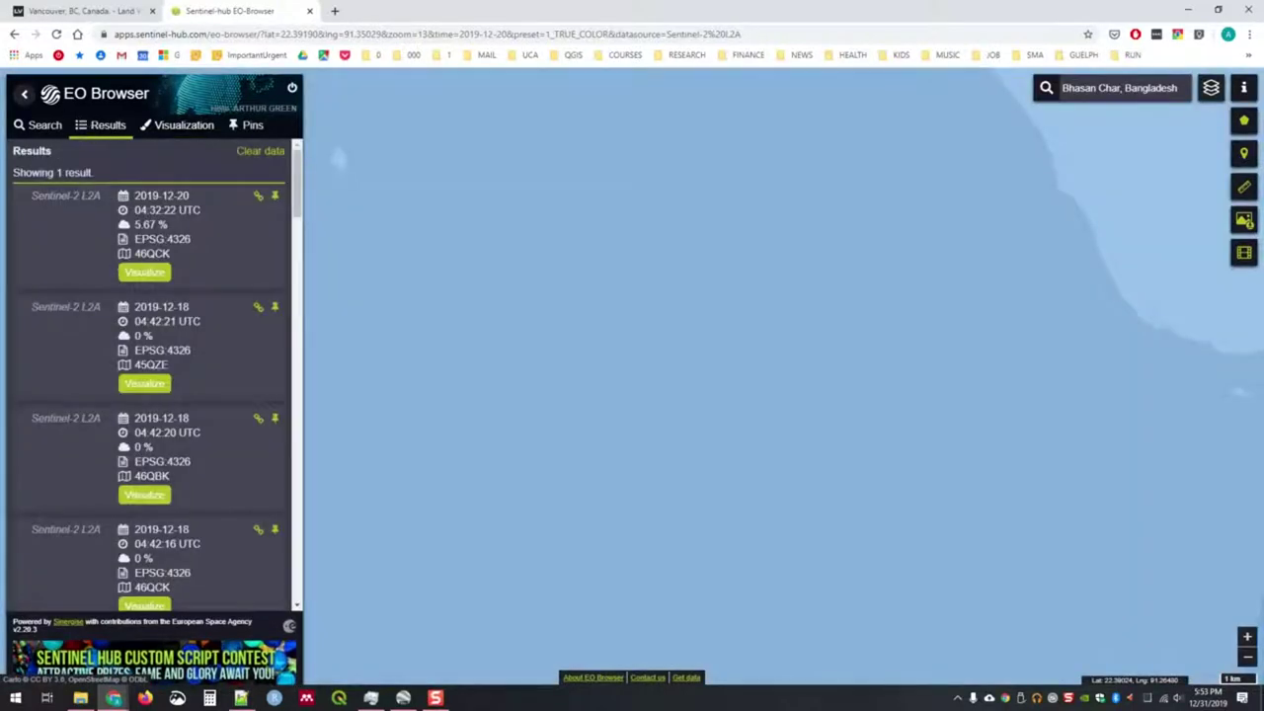
click(145, 274)
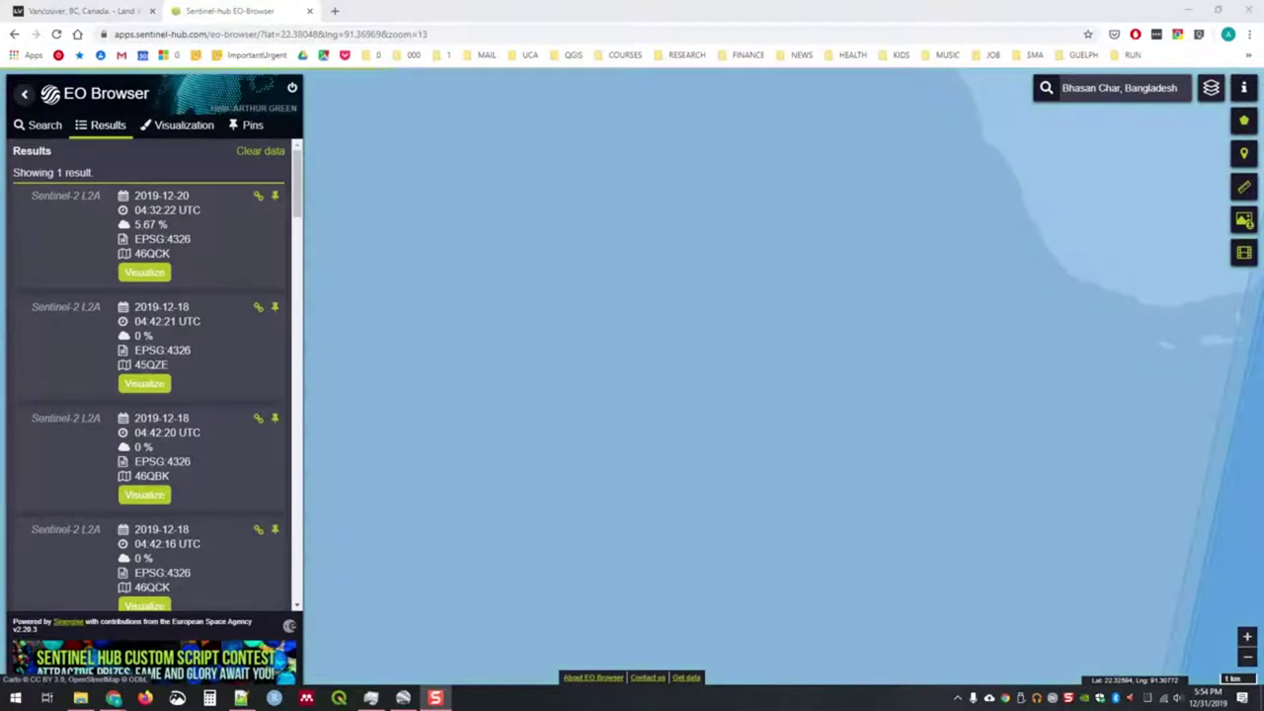
Locate the 2019-12-18 tile 45QZE result on the map and open it in true colour.
drag(128, 366, 171, 369)
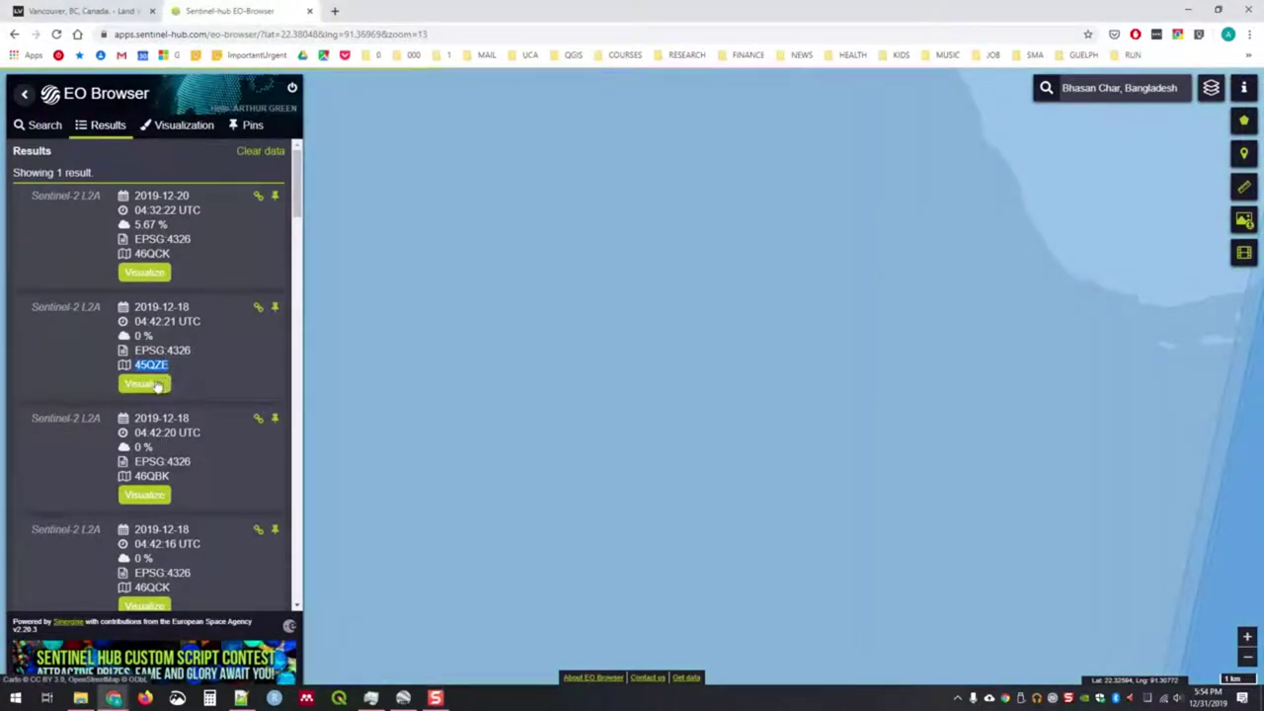
click(160, 393)
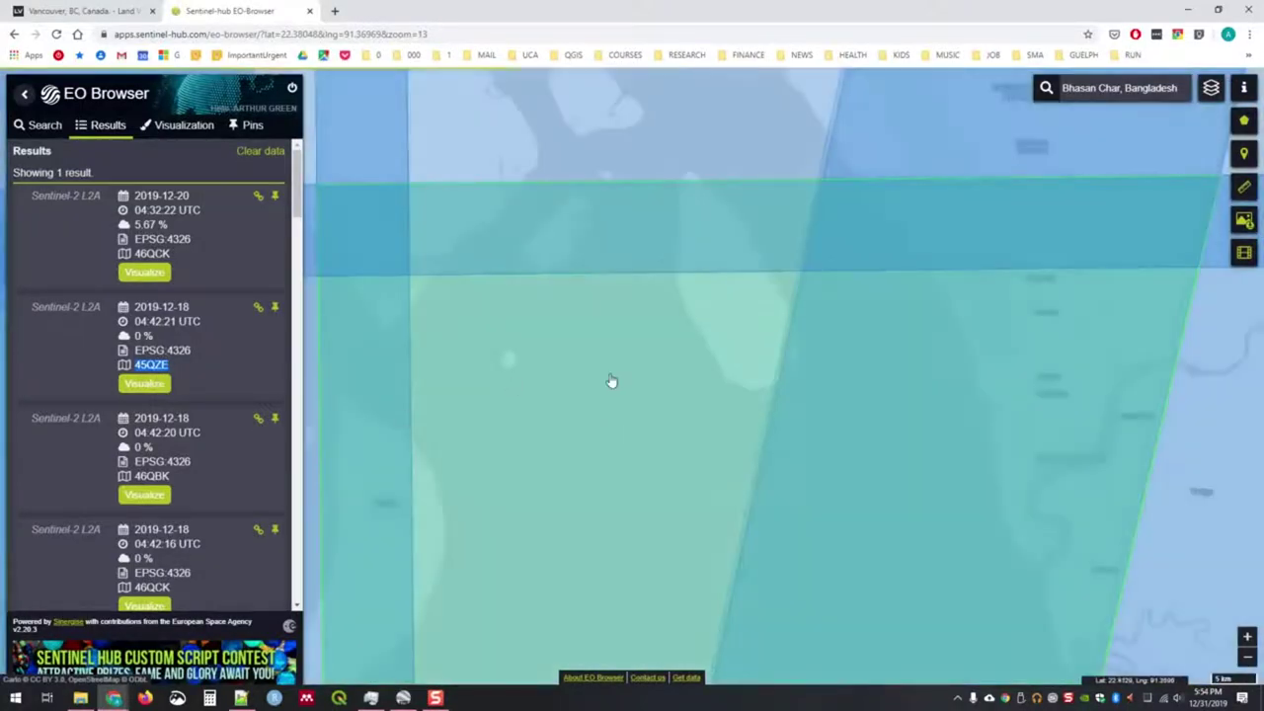
scroll(610, 382, down, 1)
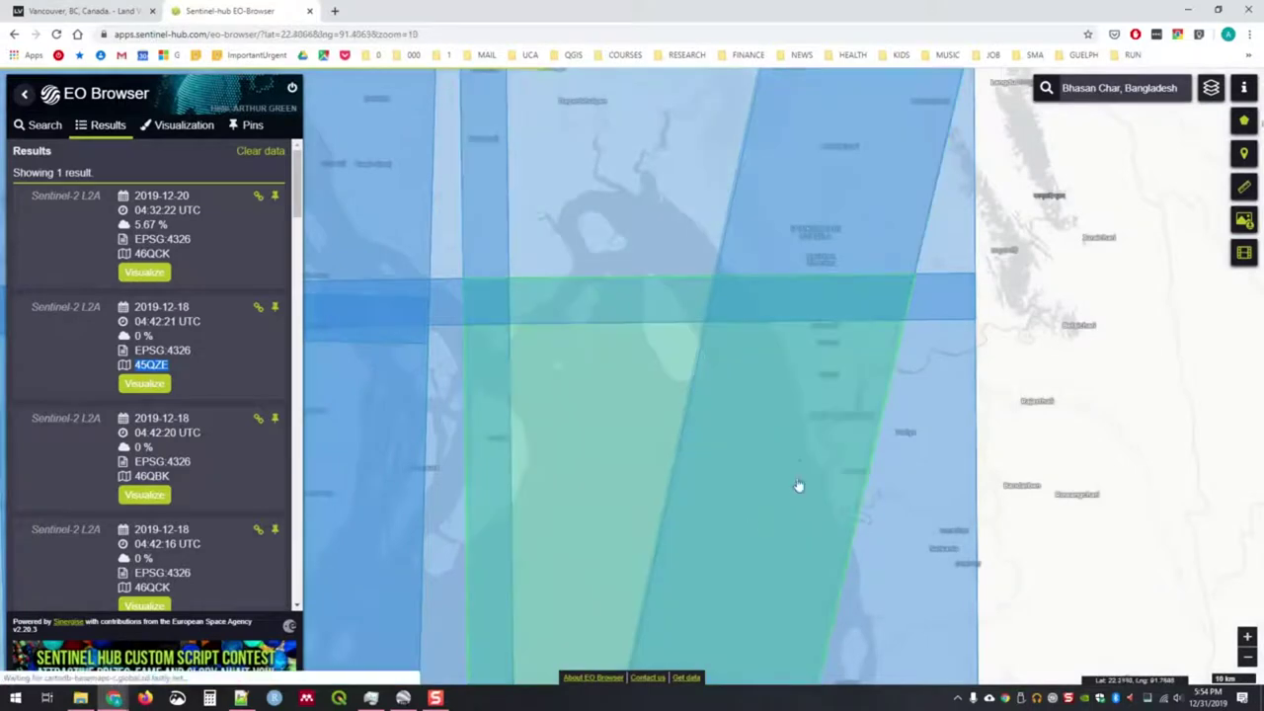
click(126, 387)
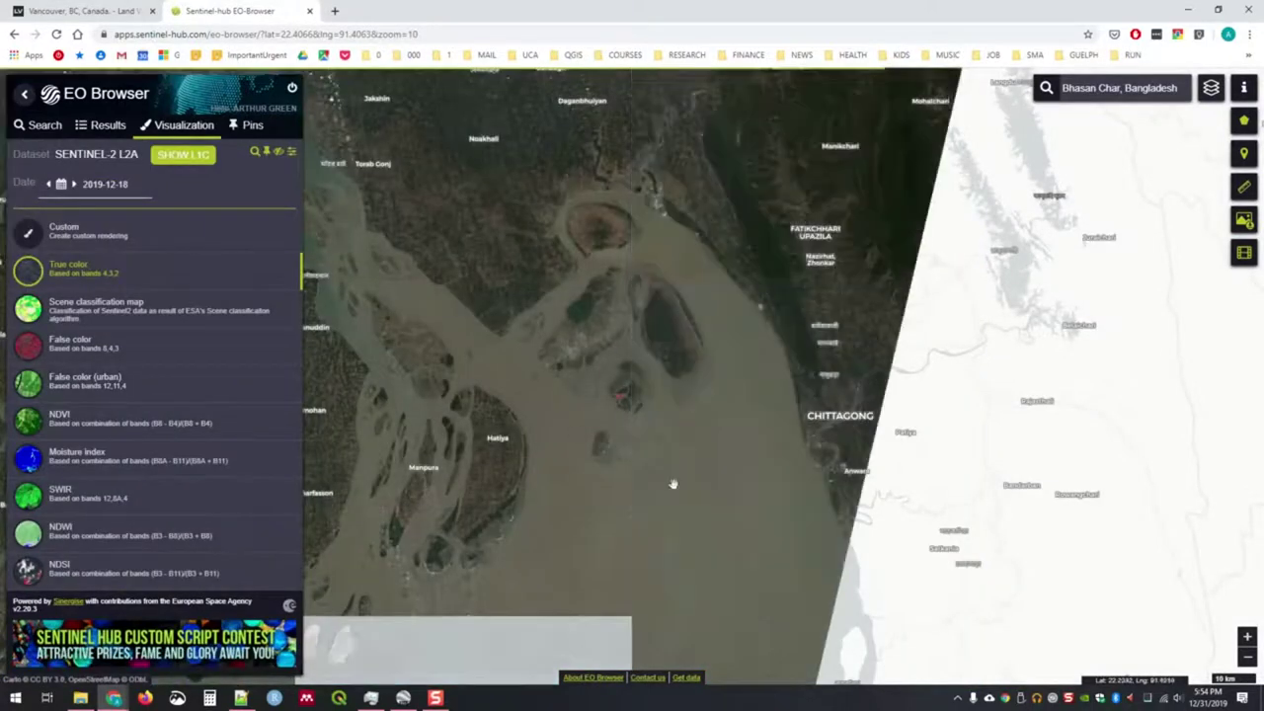
Zoom in on the camp's pink-roofed blocks, then leave EO Browser.
scroll(625, 402, up, 2)
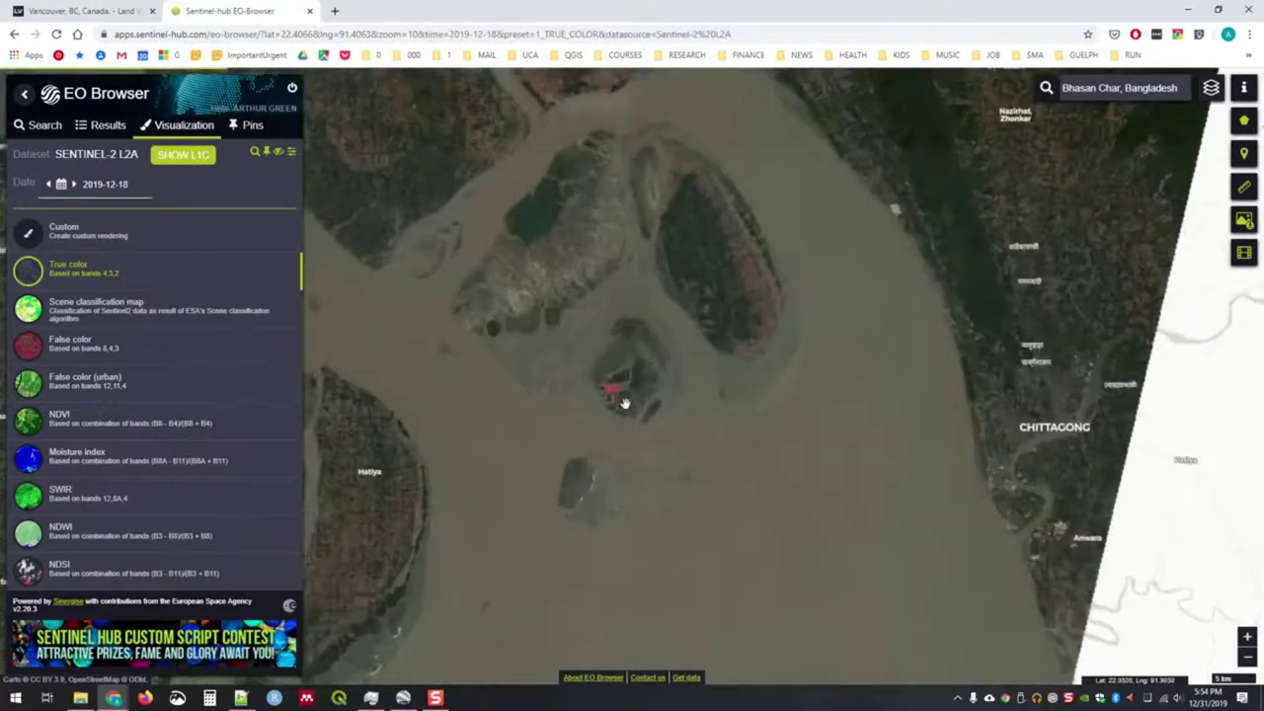
scroll(576, 389, up, 1)
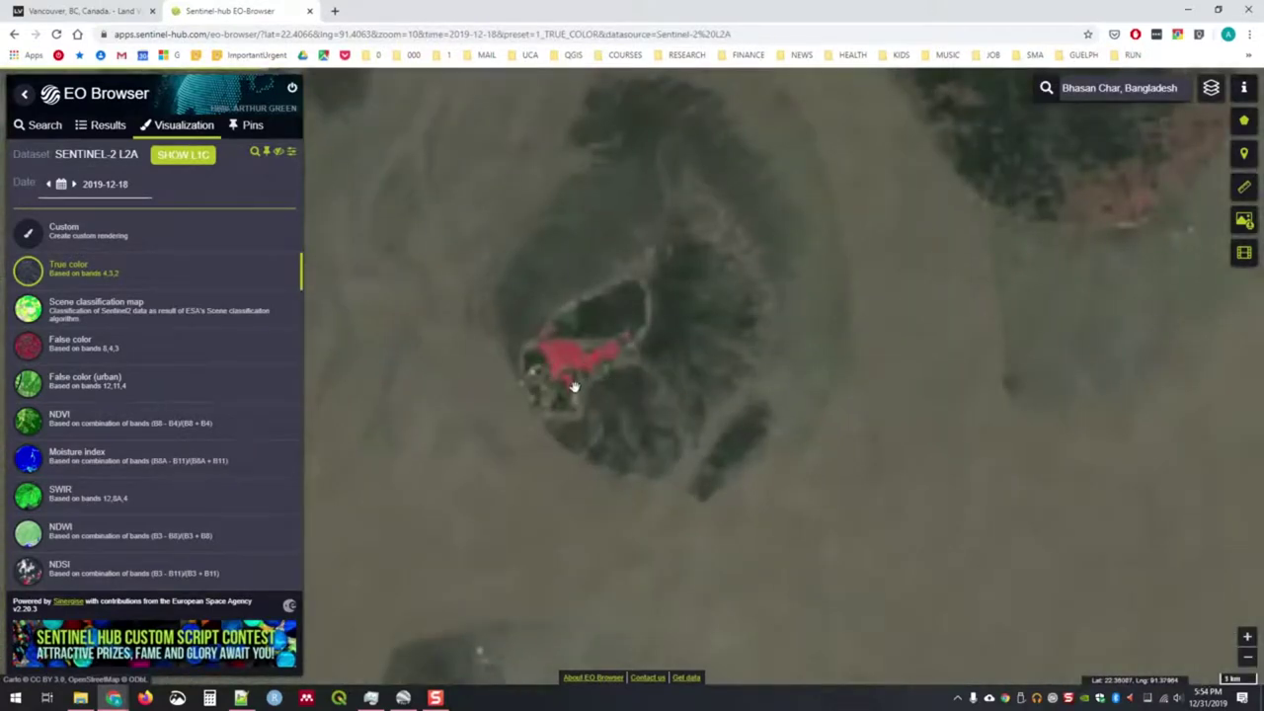
scroll(575, 389, up, 1)
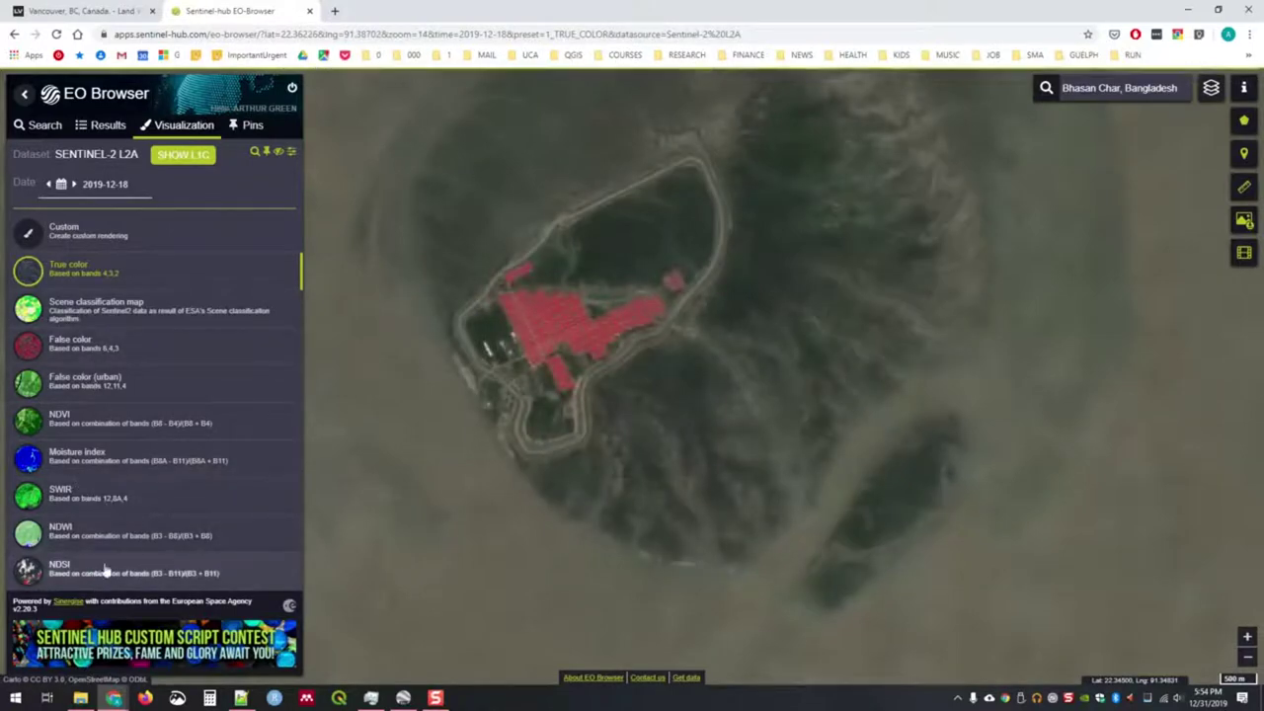
scroll(542, 415, up, 1)
scroll(540, 317, down, 1)
scroll(672, 385, up, 1)
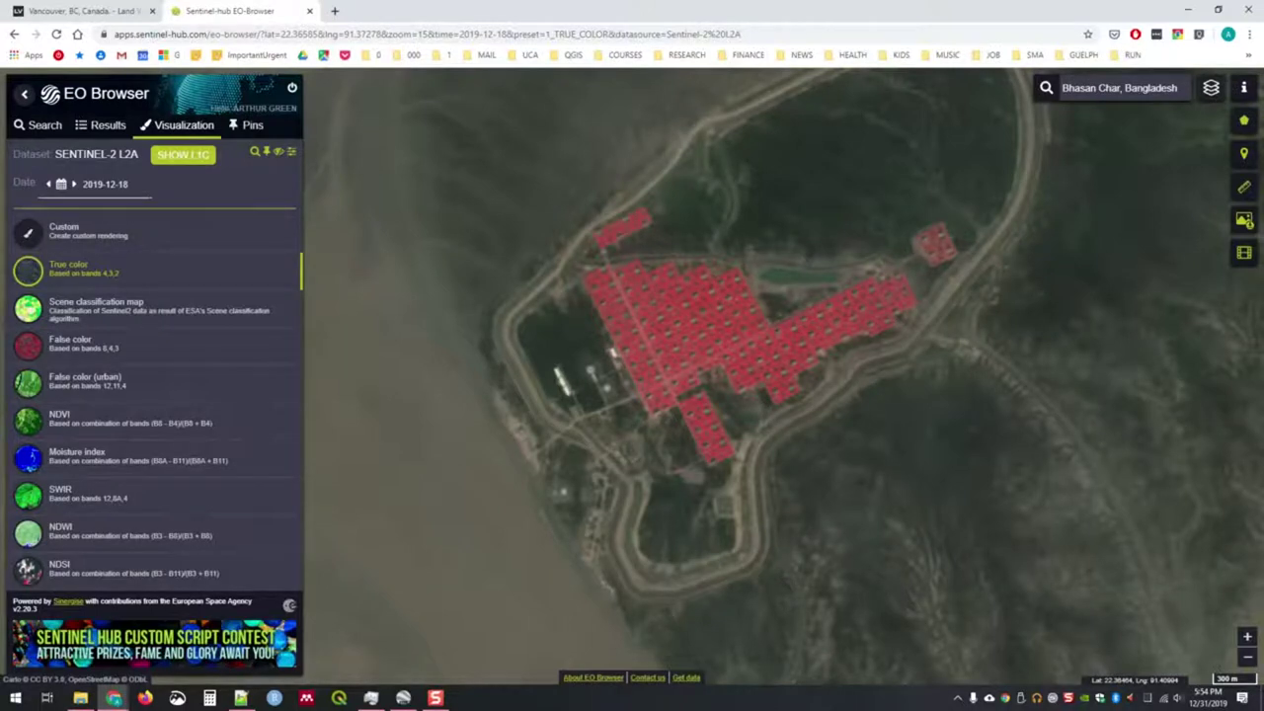
key(shift+F10)
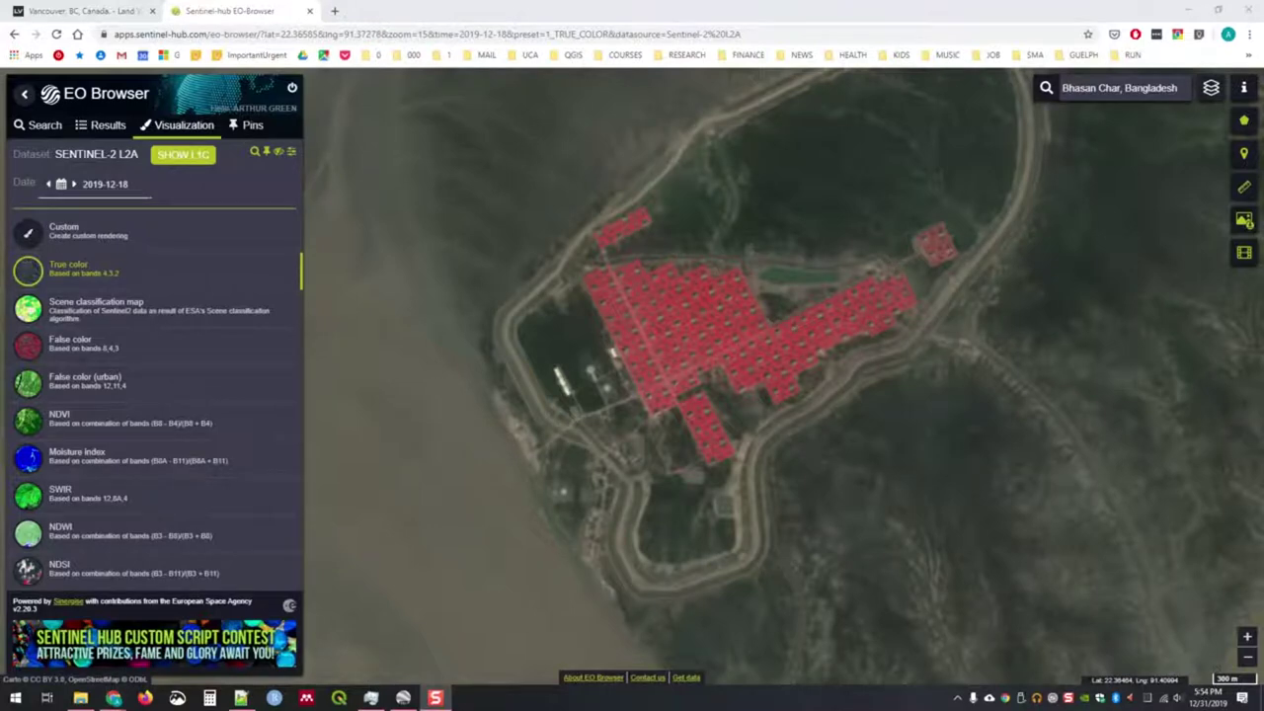
In LandViewer's 18 Dec 2019 tile 46QCK scene, frame the whole island with the camp centred.
key(ctrl+shift+Tab)
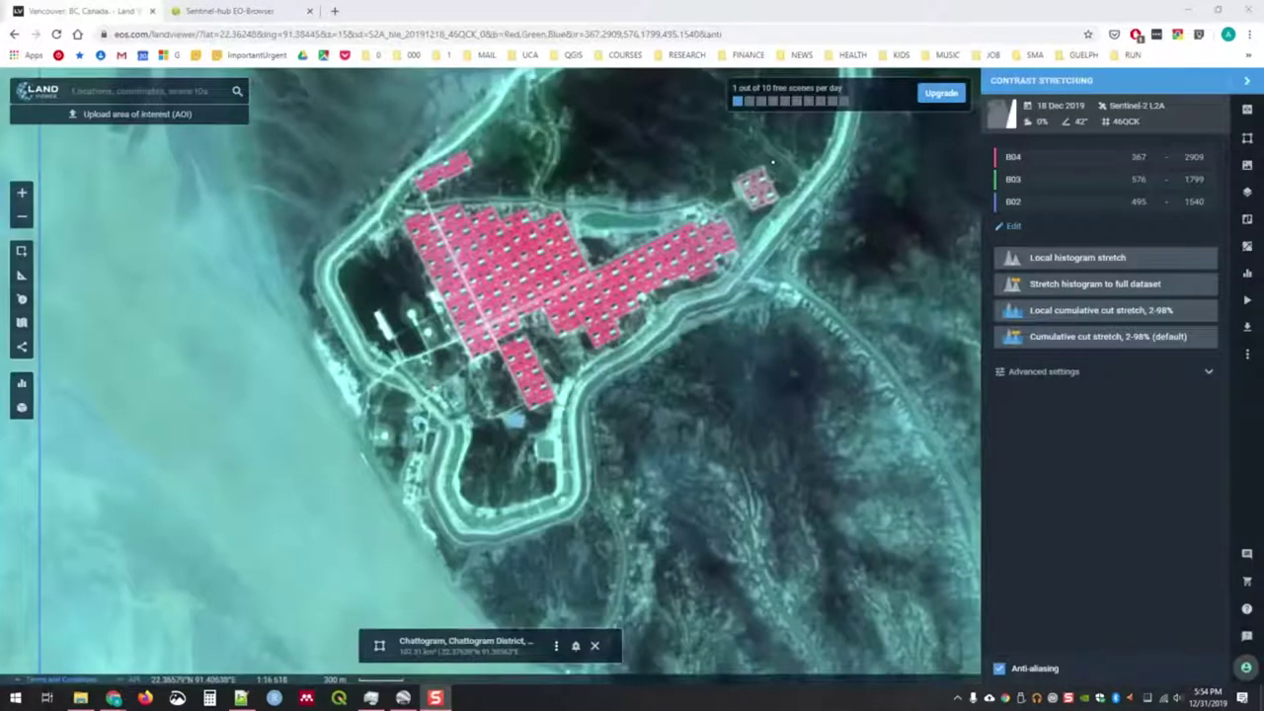
scroll(531, 353, down, 2)
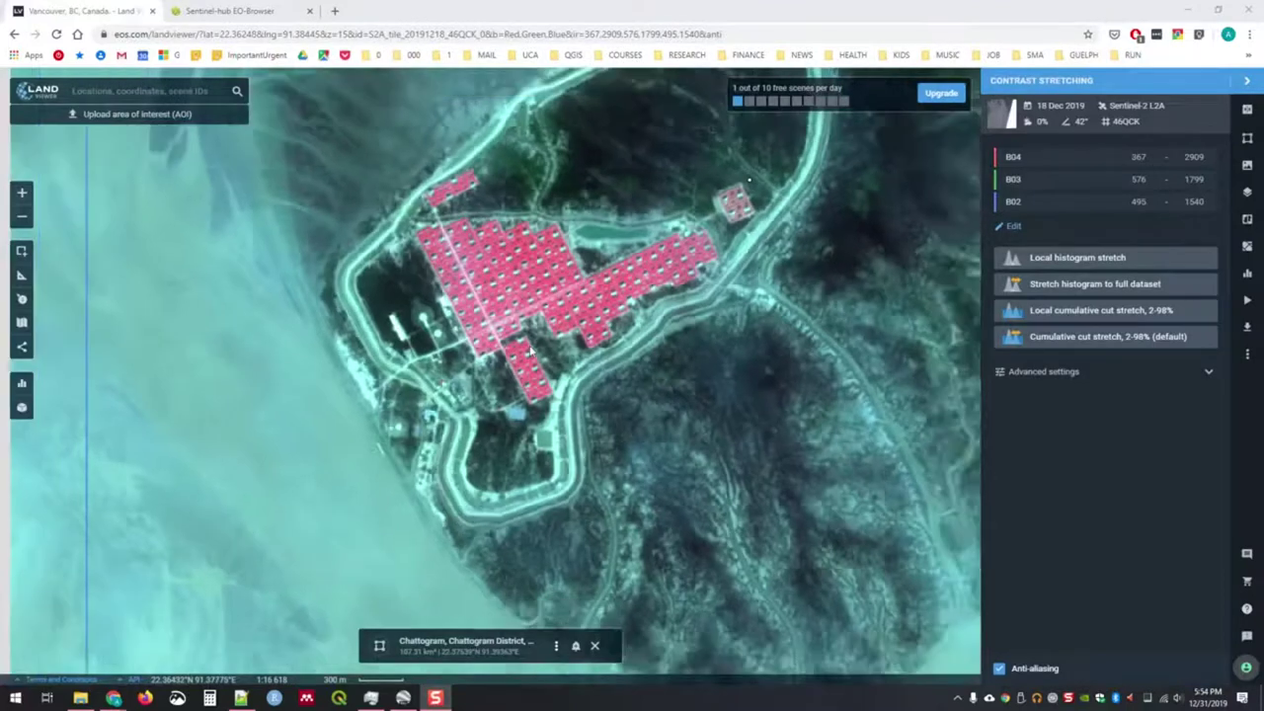
scroll(590, 311, down, 2)
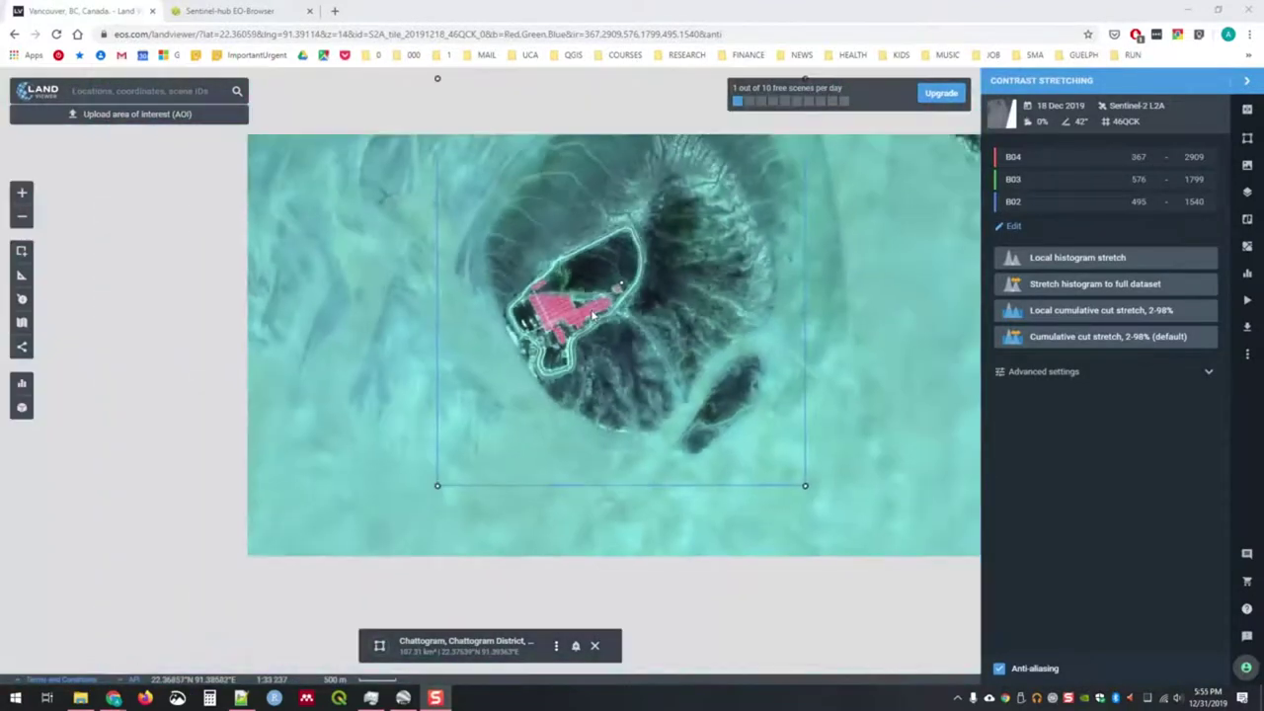
drag(748, 238, 710, 328)
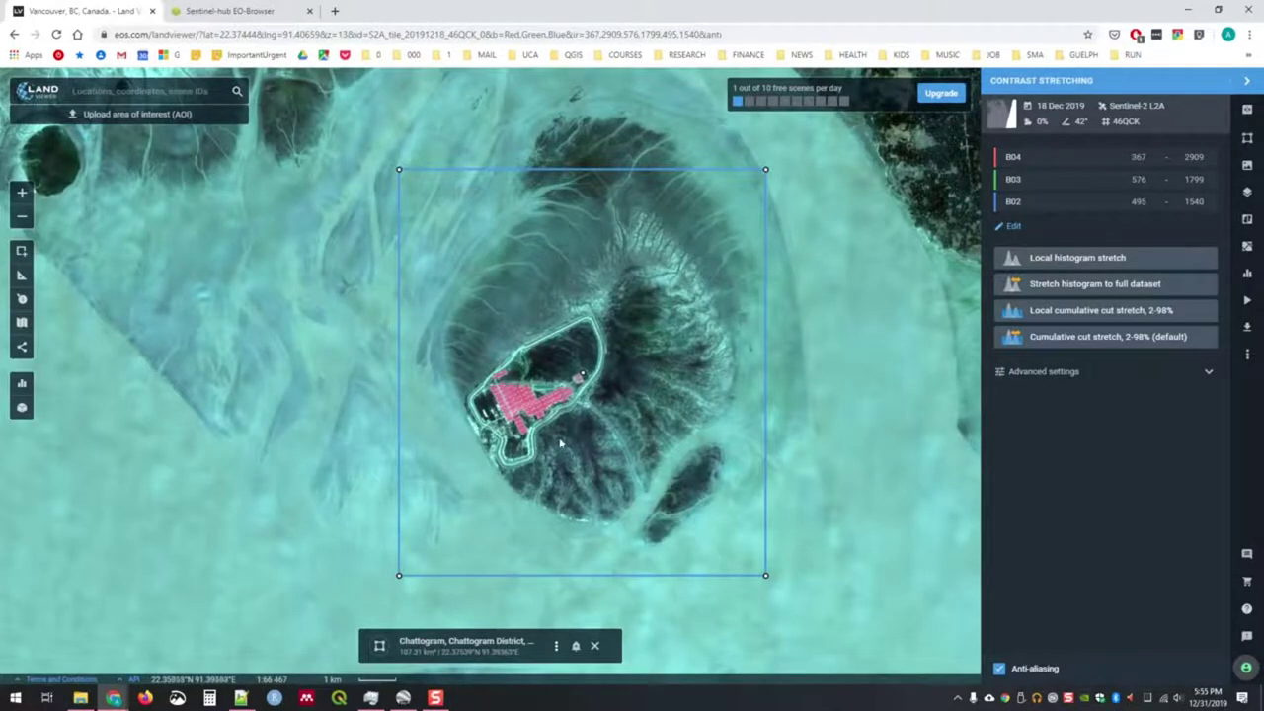
scroll(594, 445, up, 2)
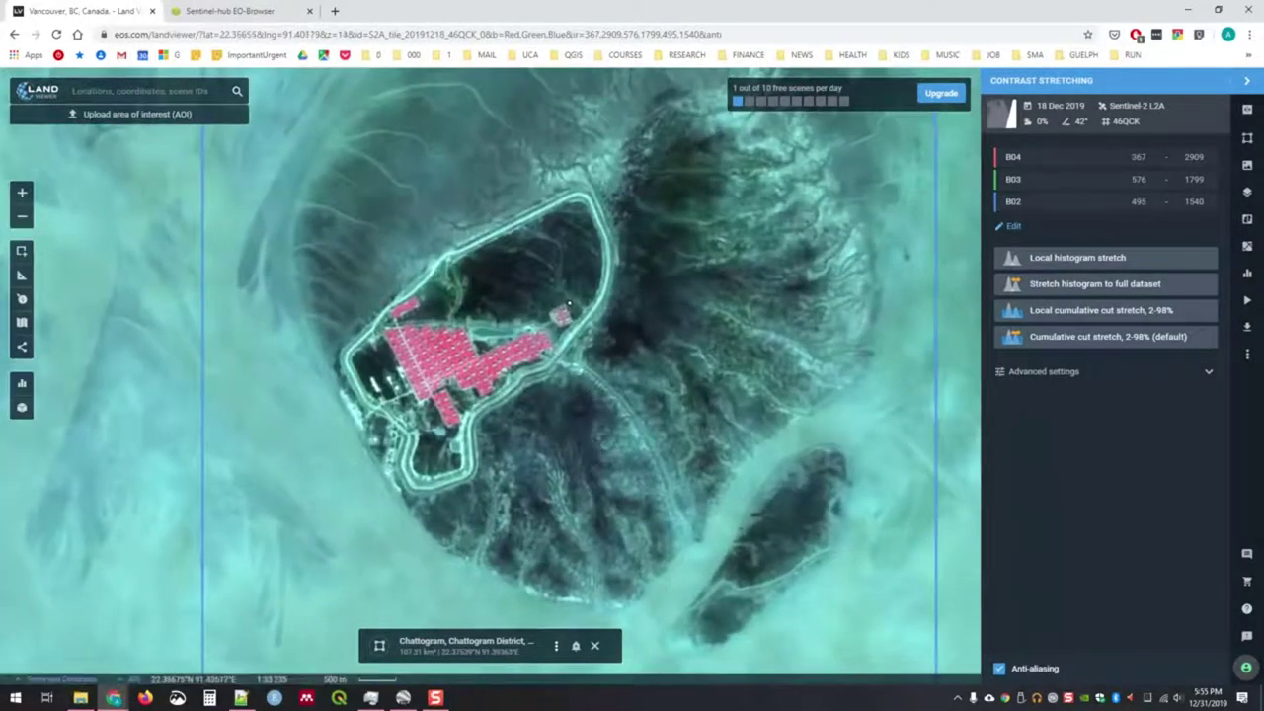
scroll(411, 415, up, 2)
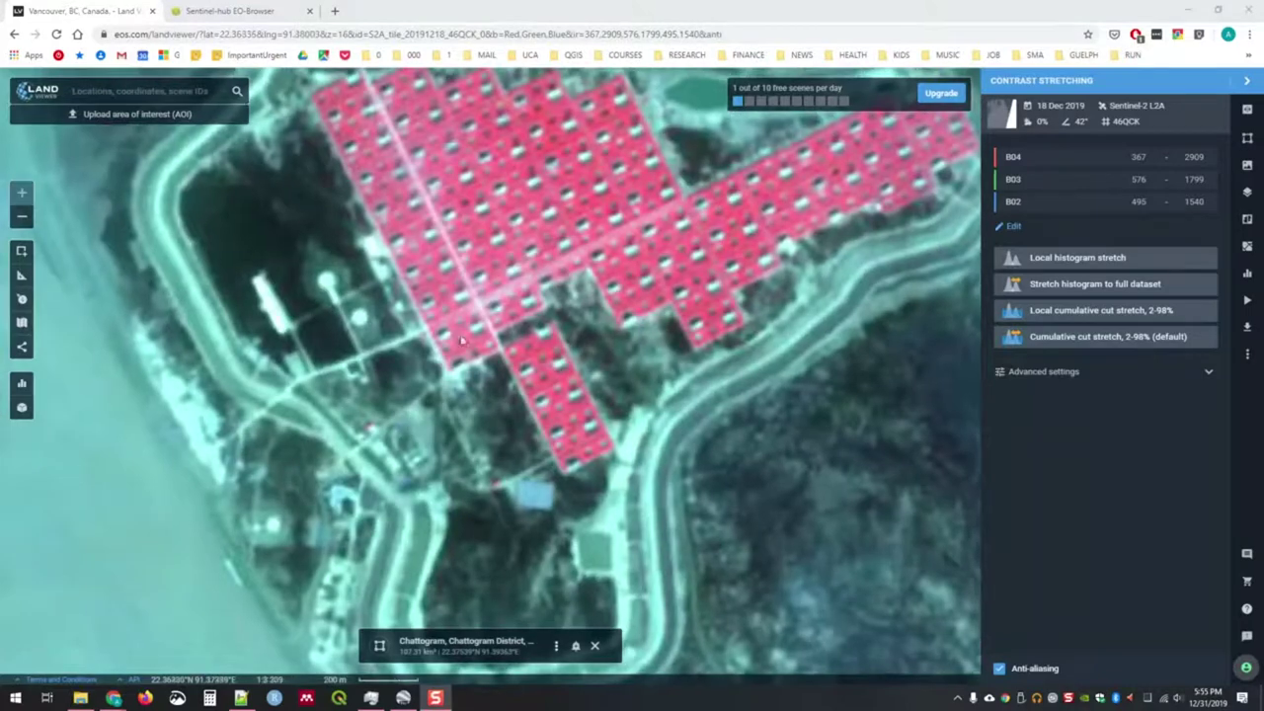
scroll(510, 383, down, 1)
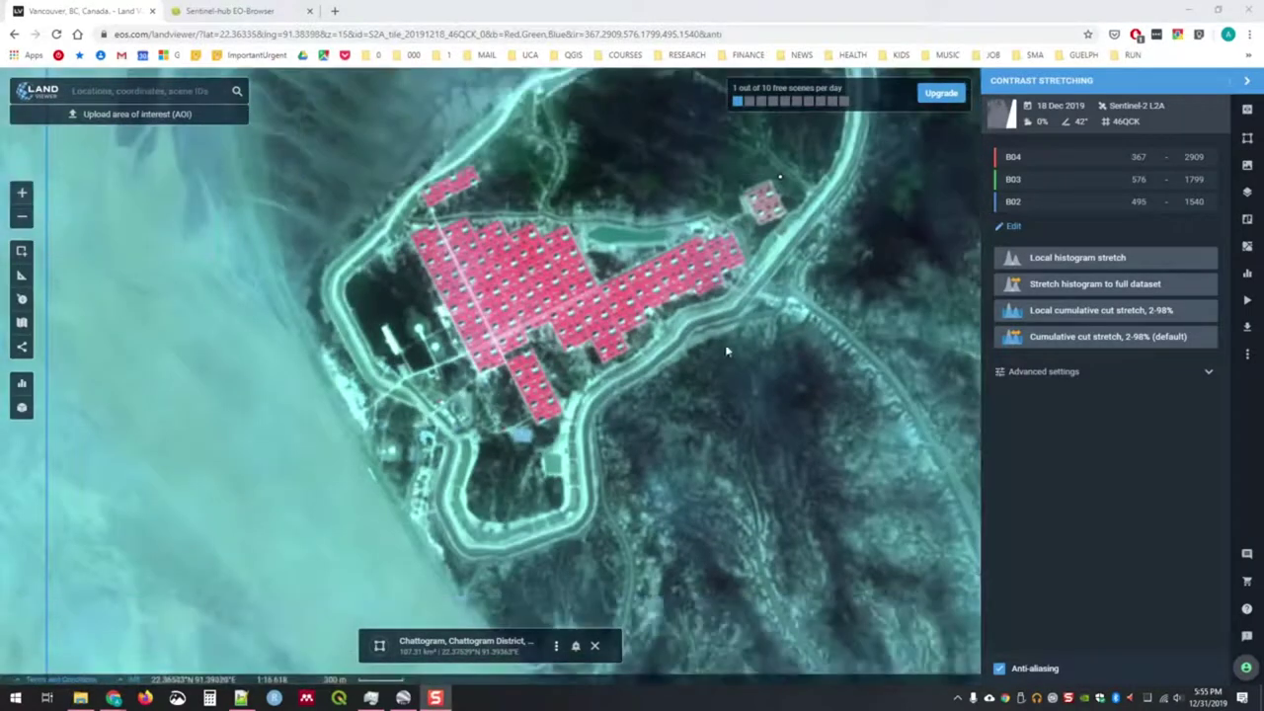
drag(688, 422, 636, 420)
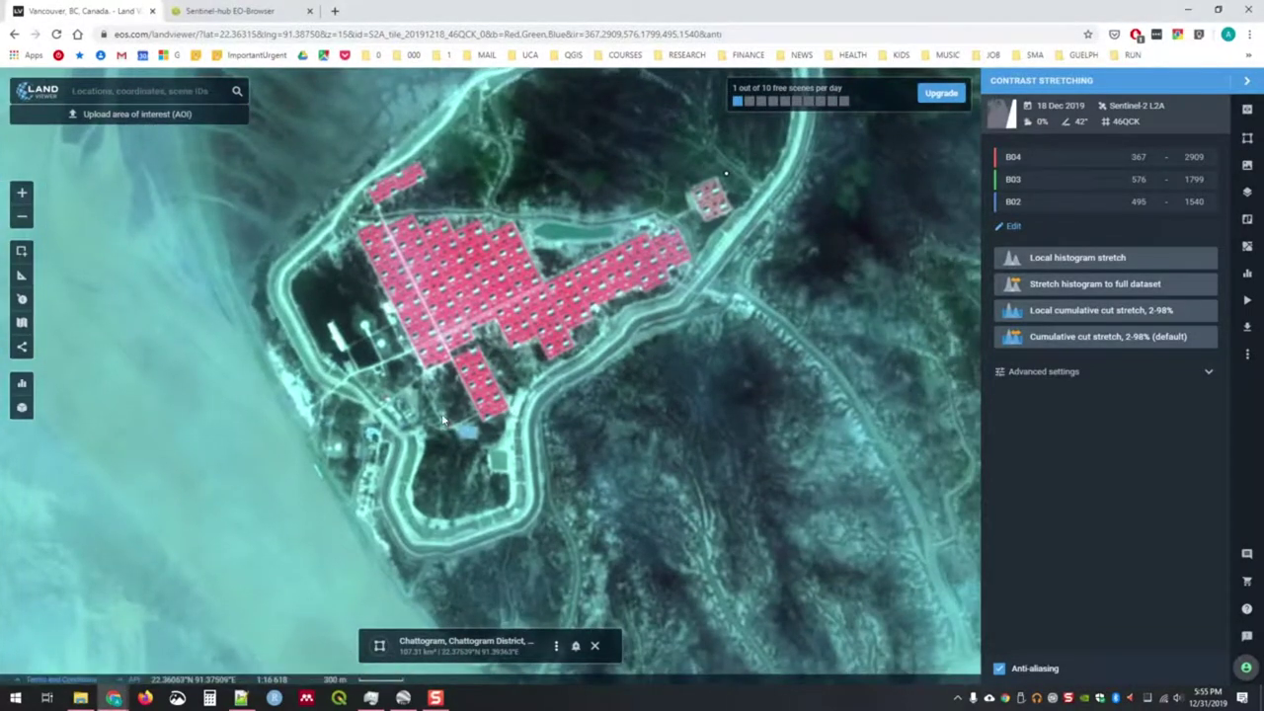
scroll(444, 420, up, 1)
scroll(474, 409, down, 2)
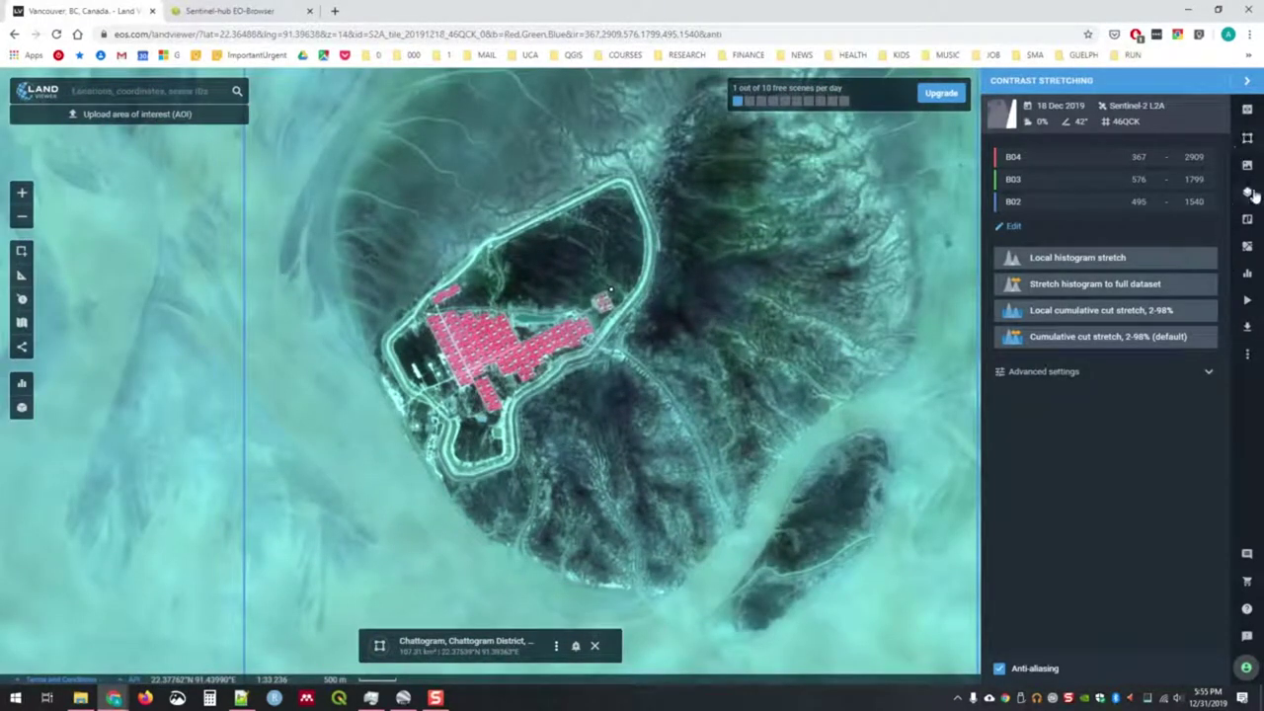
Show the saved Chattogram area outline around the island and list its scenes.
click(1247, 138)
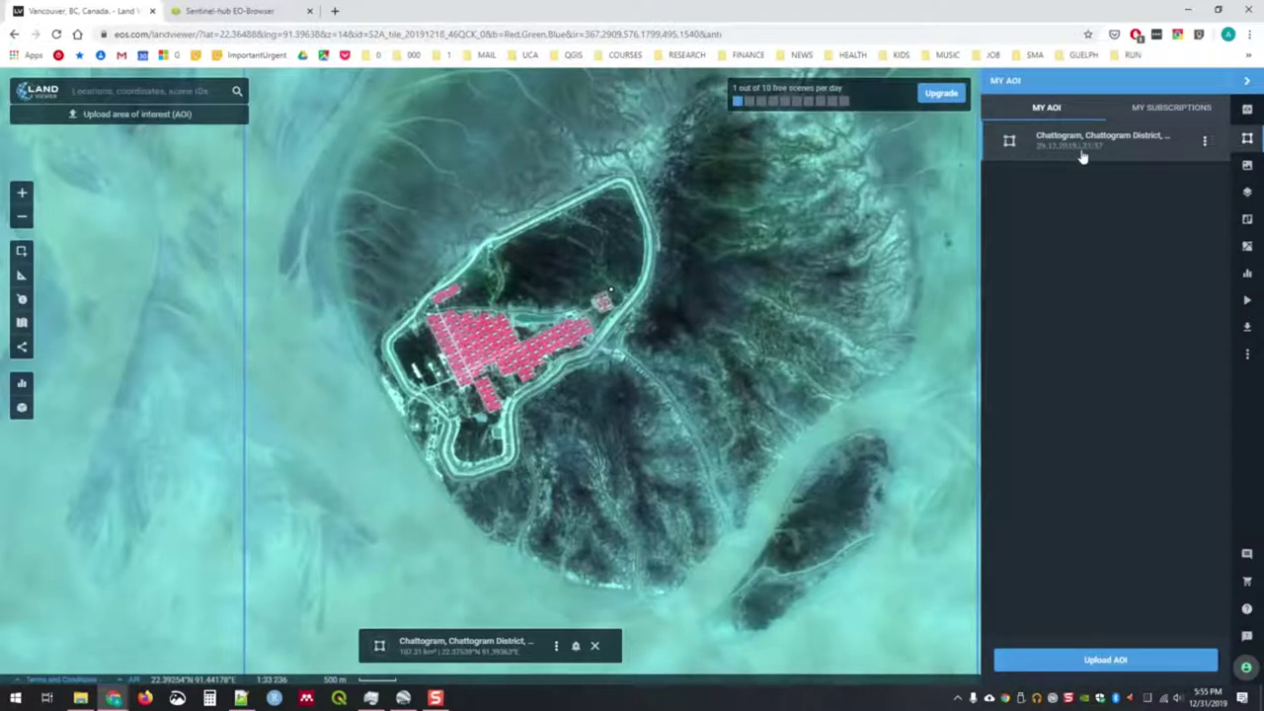
scroll(706, 376, down, 2)
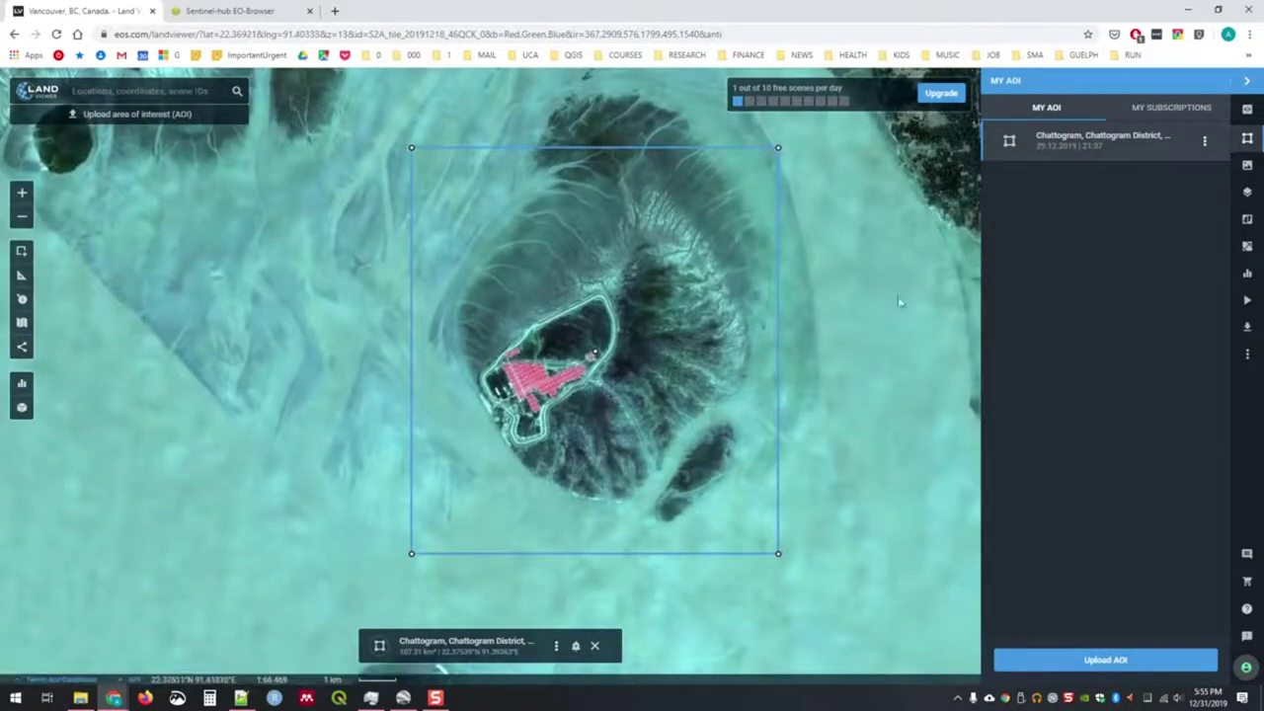
click(1246, 170)
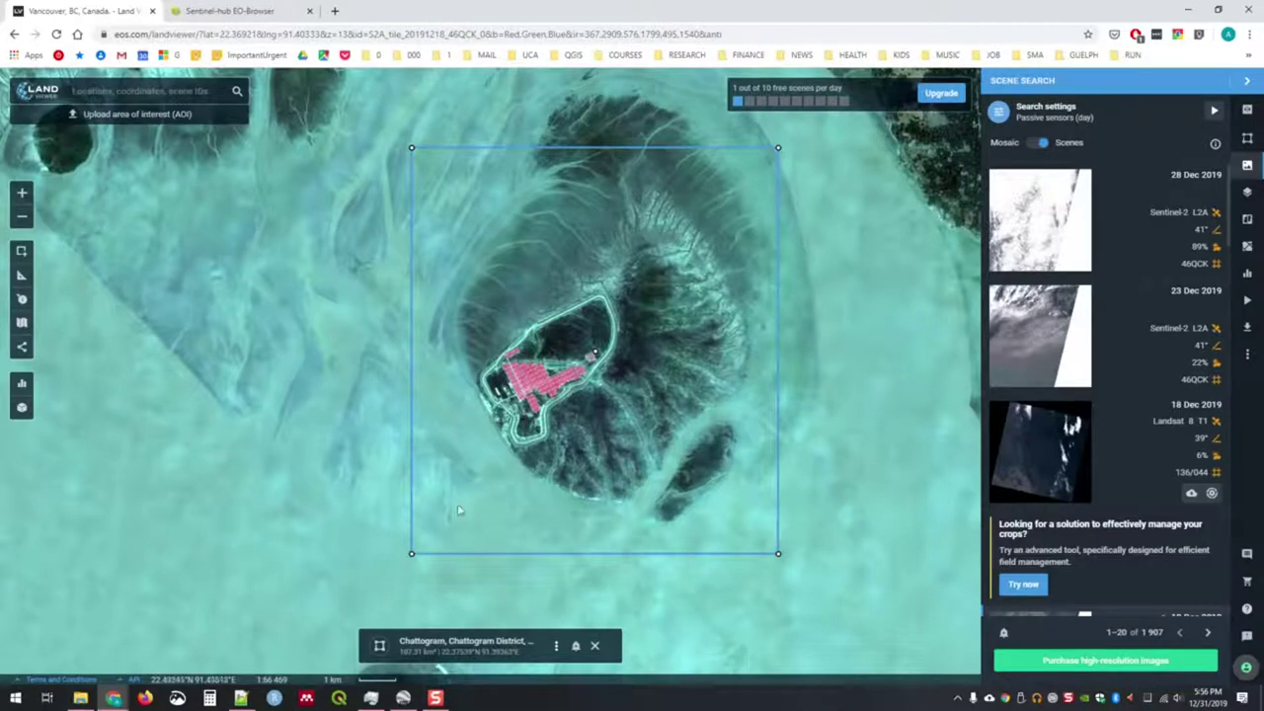
Open the scene search settings with passive sensors and 0–100% cloudiness.
click(999, 113)
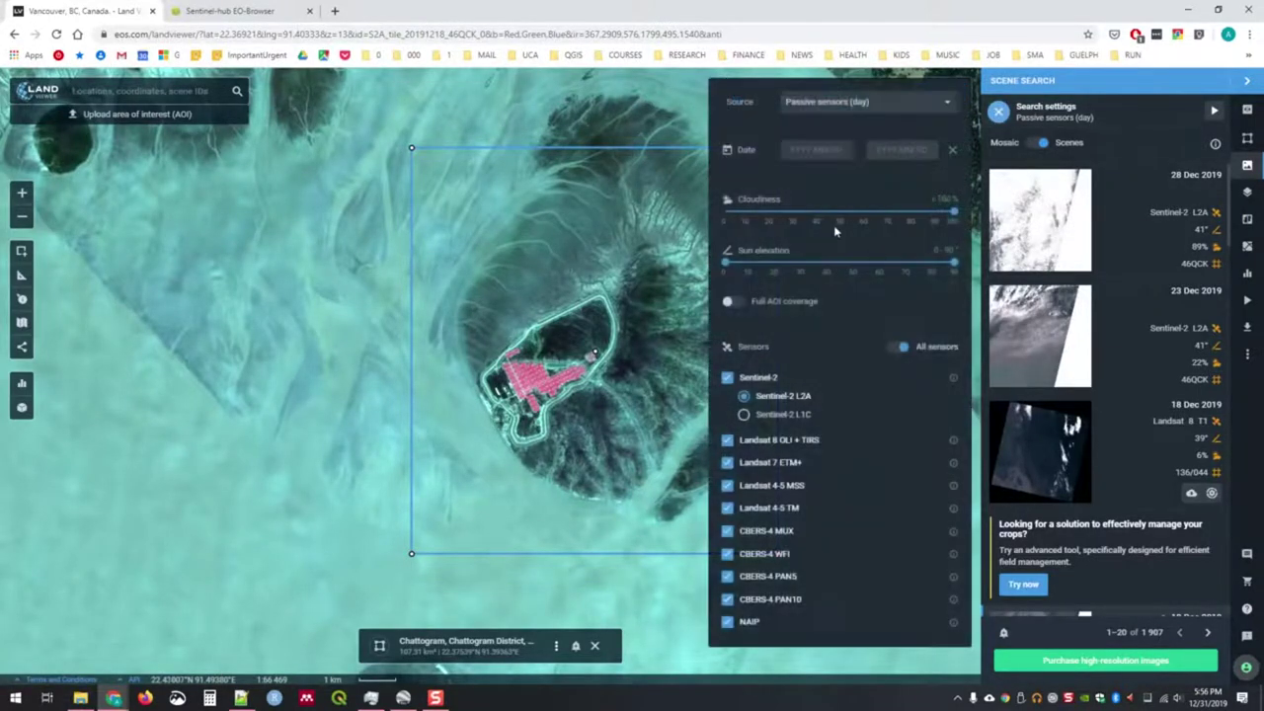
Keep passive sensors, exclude NAIP, CBERS-4, Landsat 4-5 and Landsat 7, and cap cloudiness near 10%.
click(873, 104)
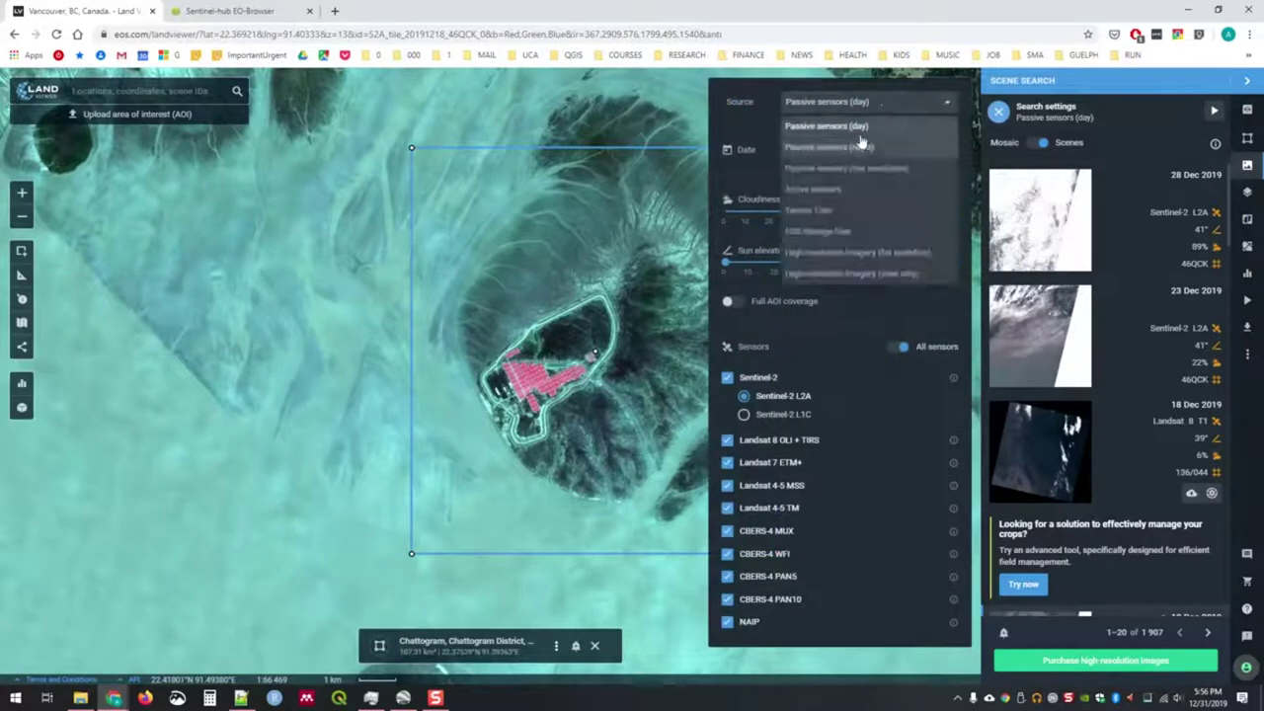
click(861, 127)
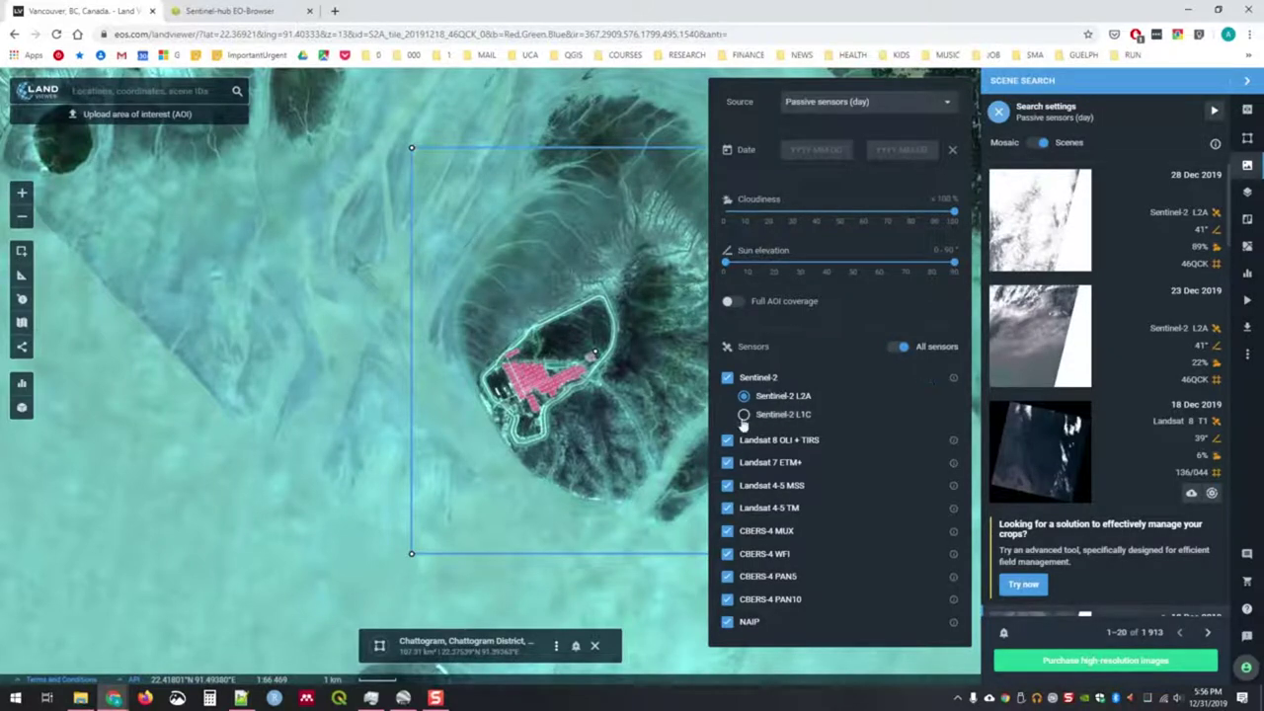
click(727, 623)
click(727, 599)
click(727, 577)
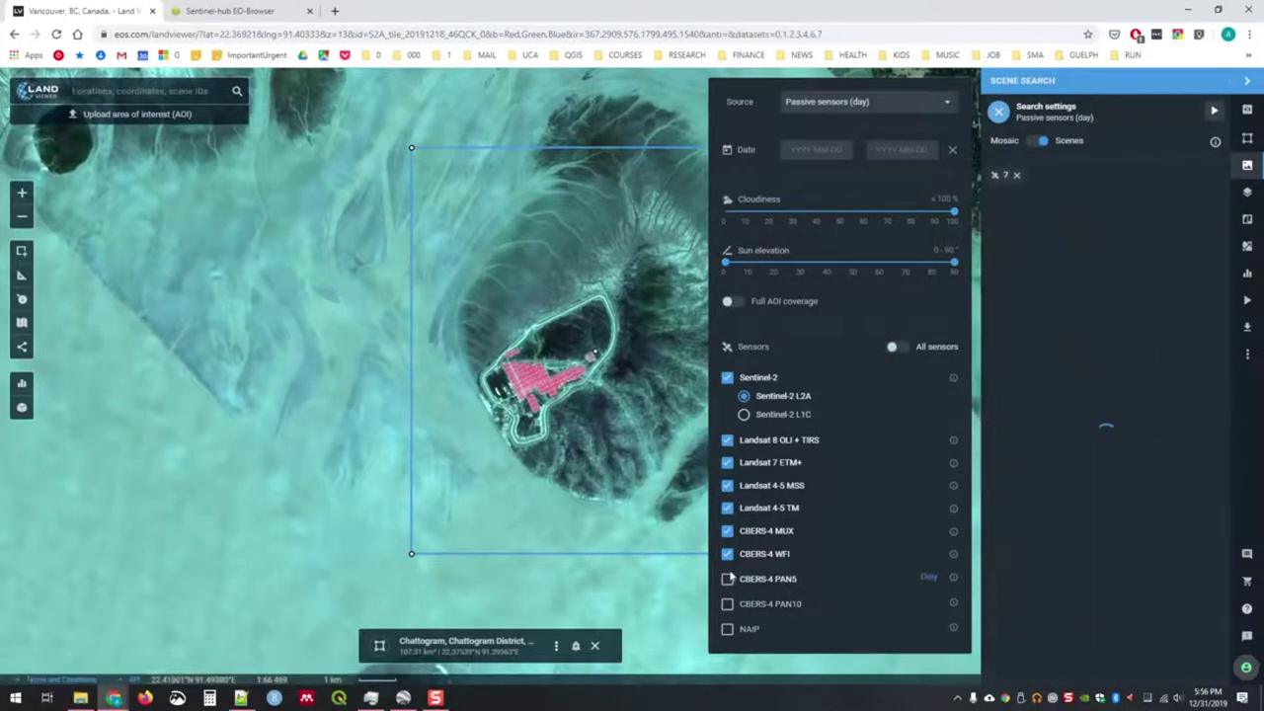
click(727, 554)
click(727, 532)
click(728, 508)
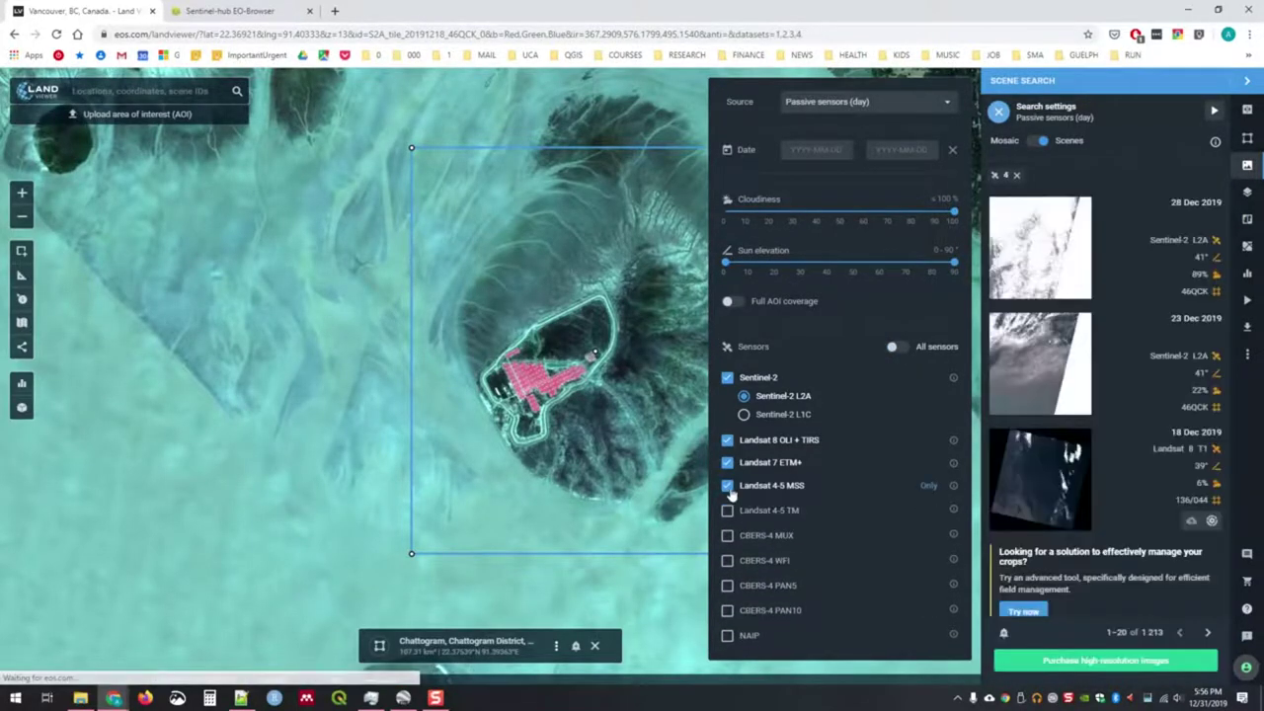
click(728, 485)
click(728, 462)
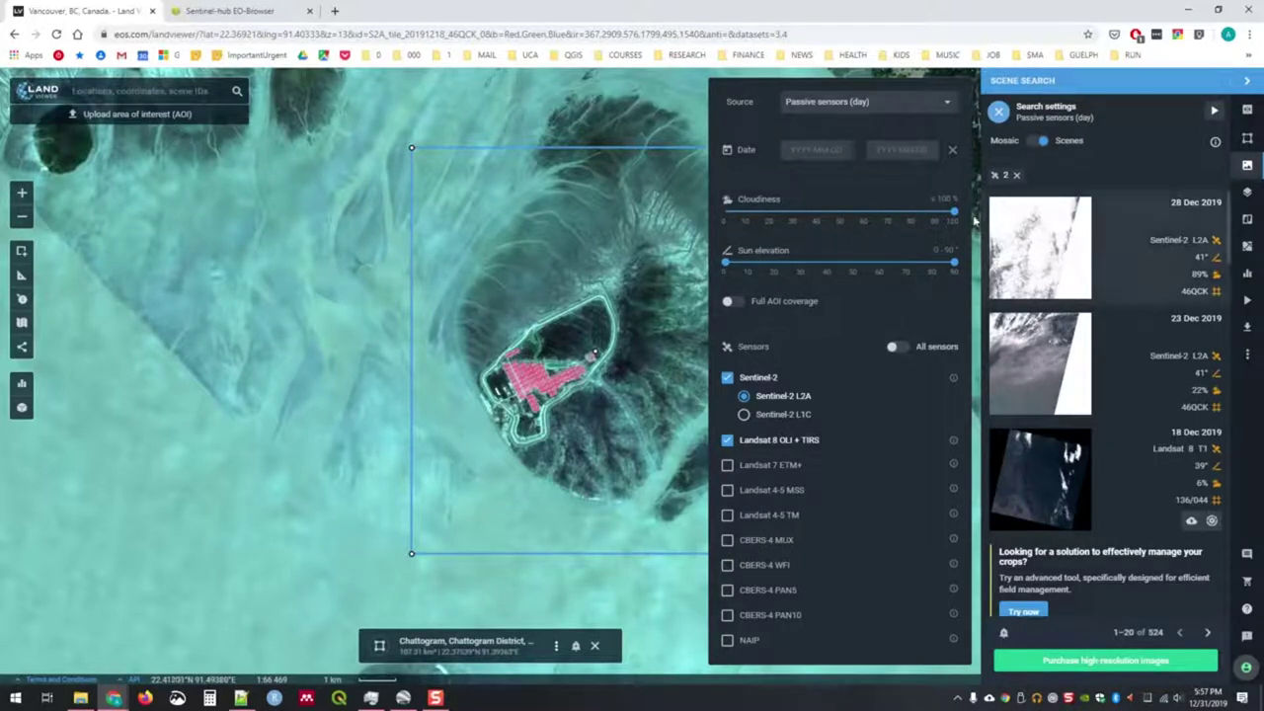
drag(955, 214, 801, 212)
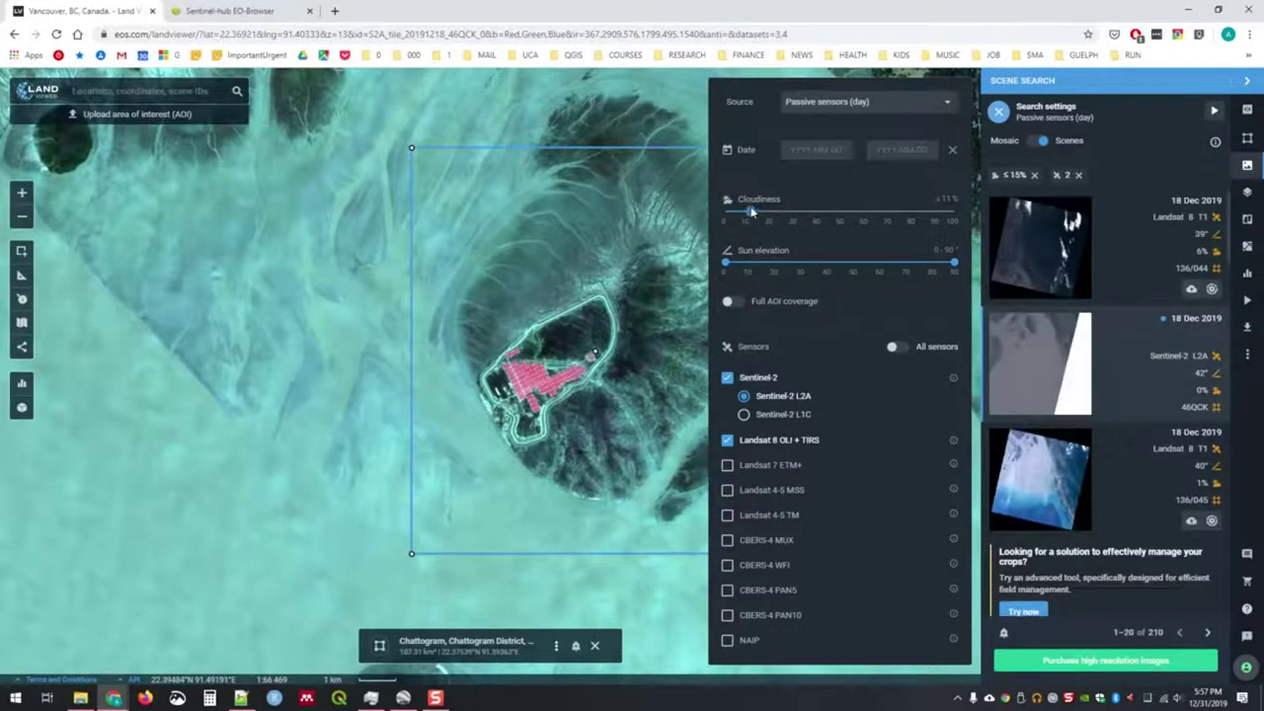
Set cloudiness to 11% and the date range to 2019-12-01 through 2019-12-31.
click(753, 212)
click(818, 149)
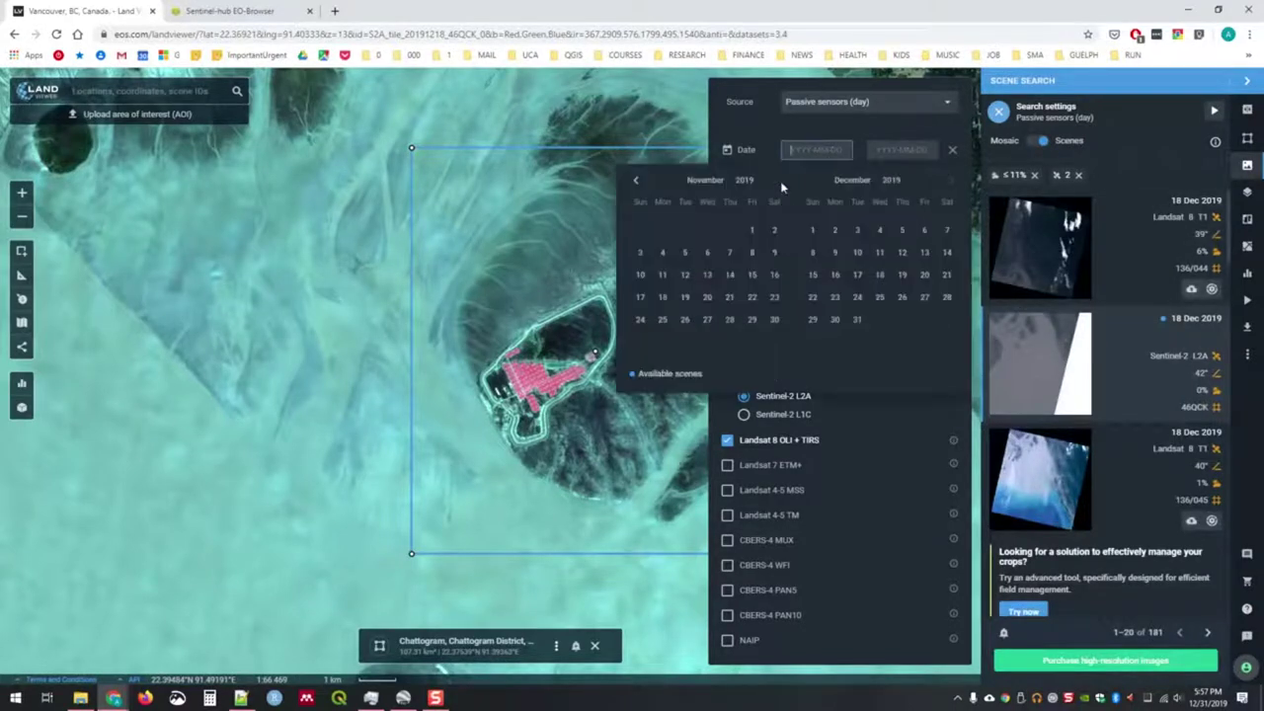
click(813, 229)
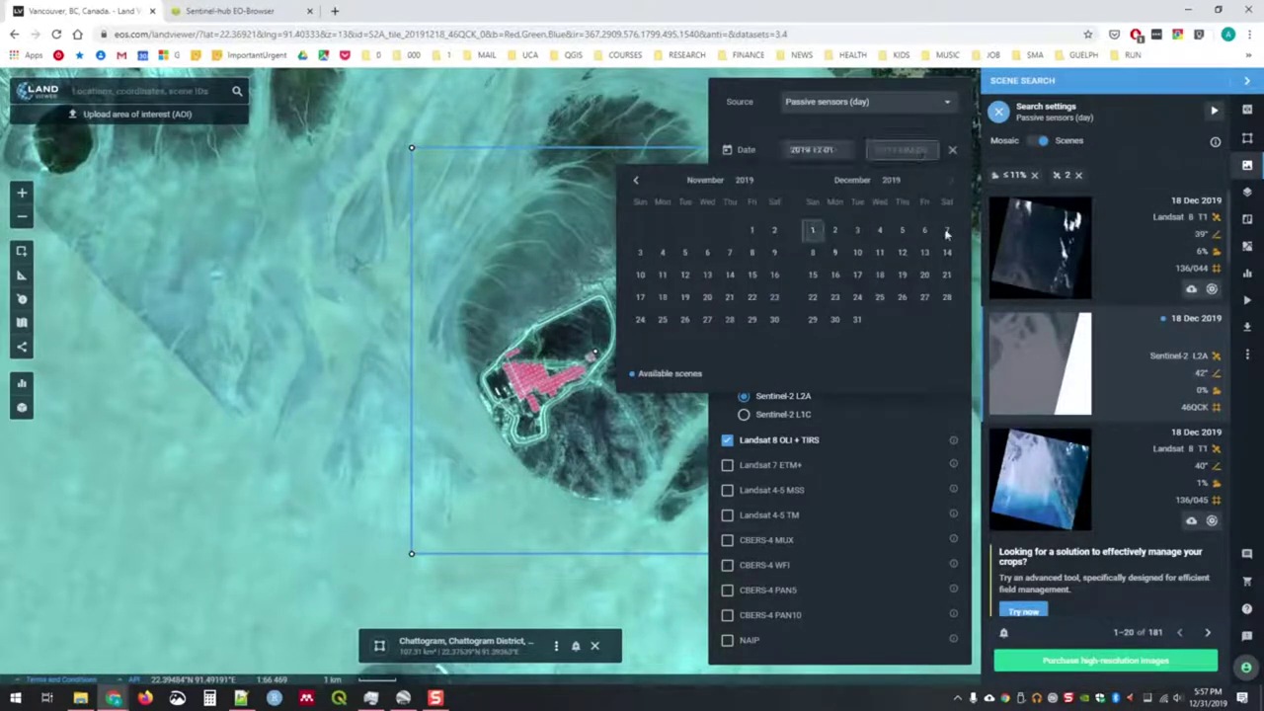
click(857, 319)
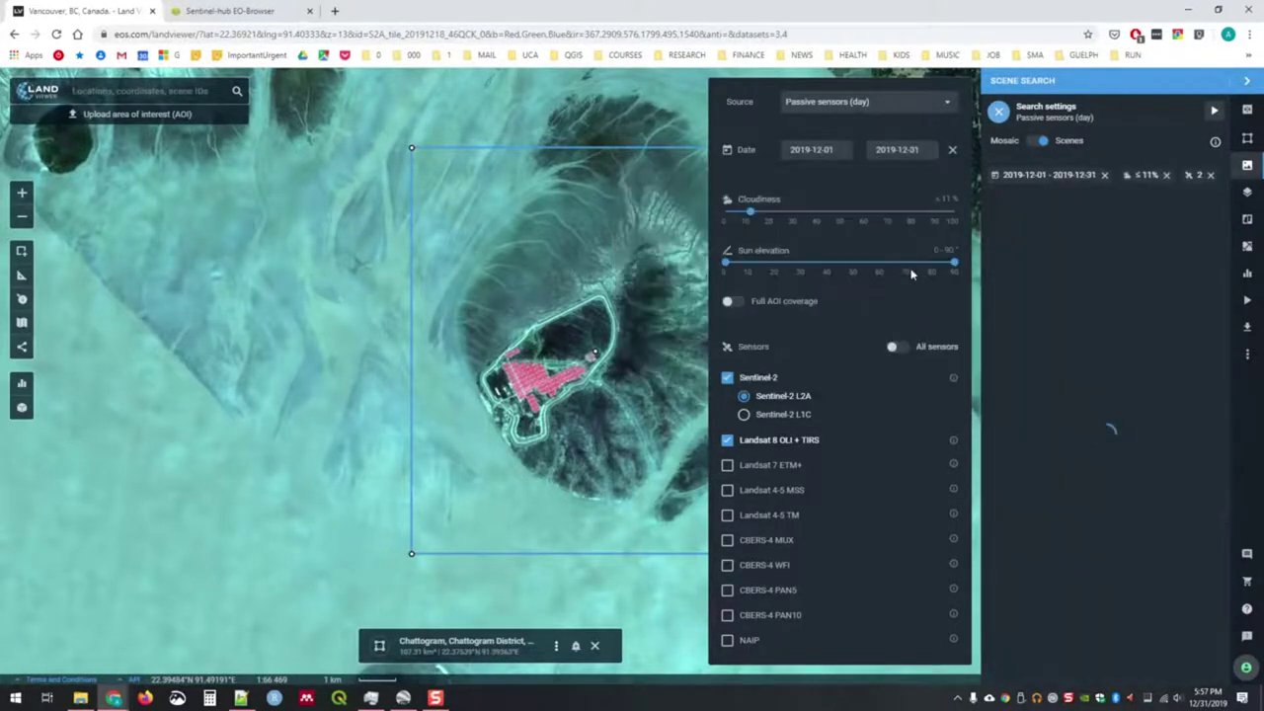
click(931, 112)
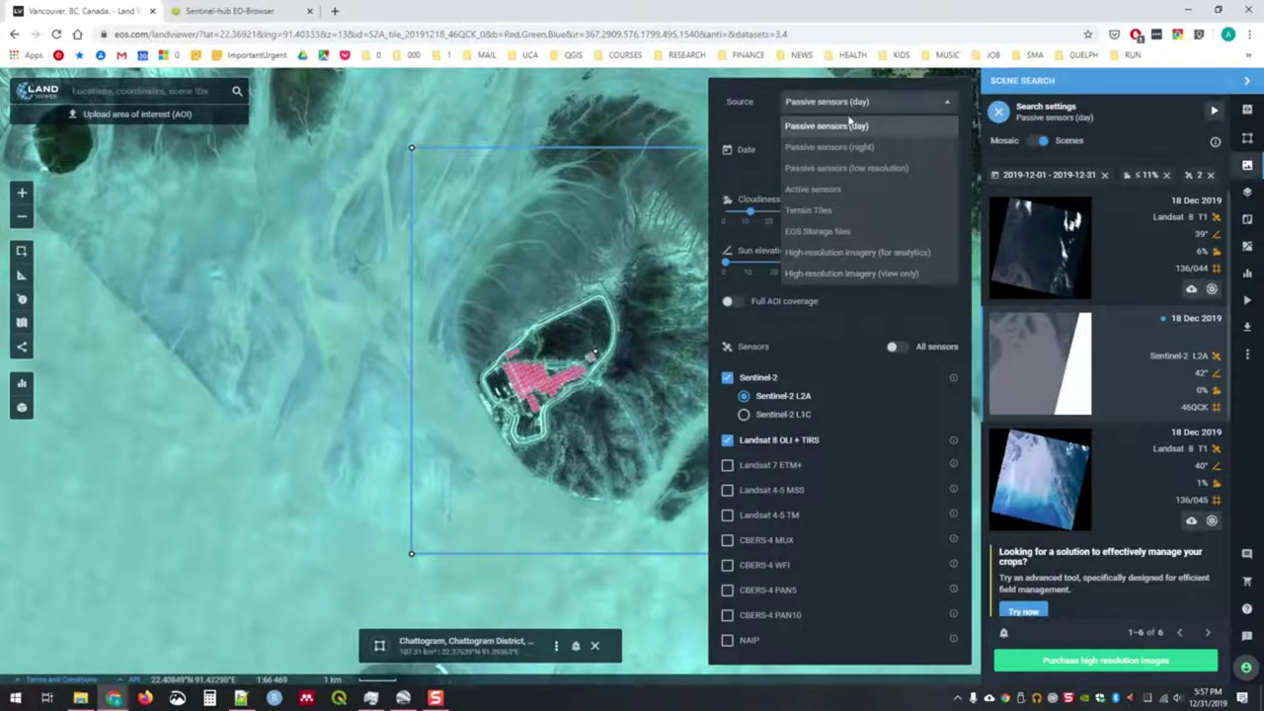
click(763, 102)
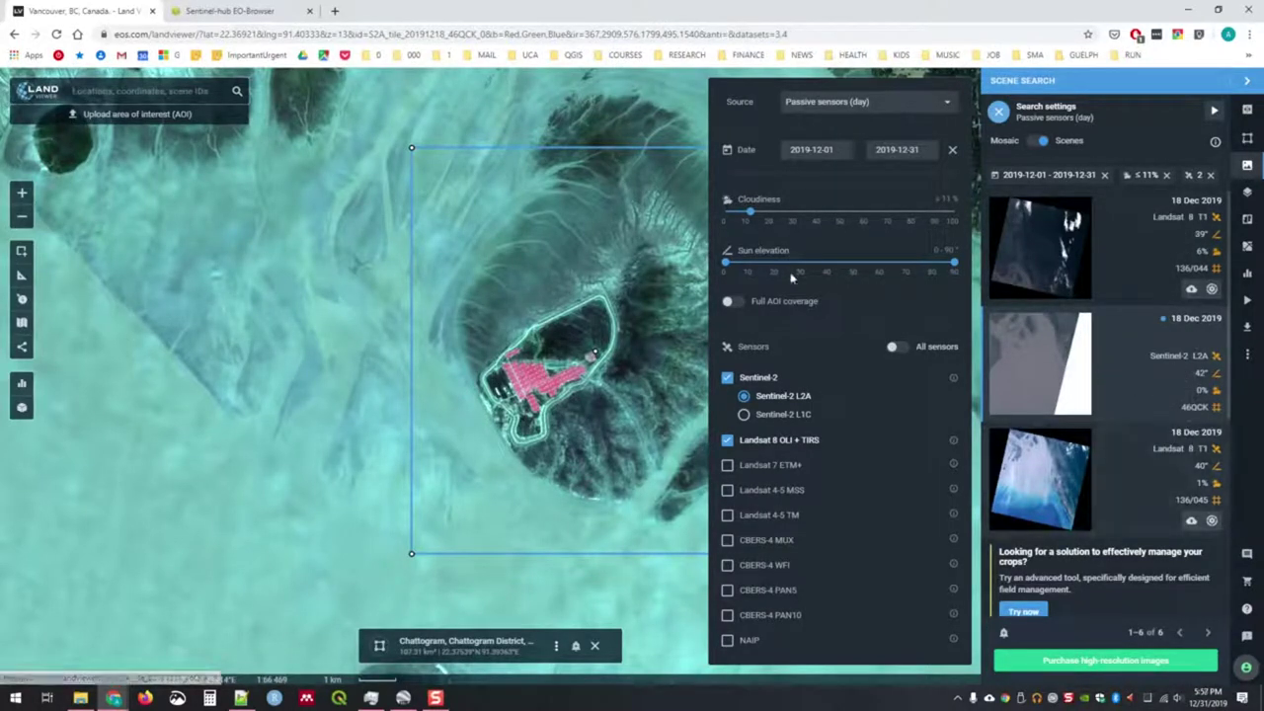
Adjust the cloudiness limit to about 5%, browse the December results, and start a Stories timelapse.
drag(749, 217, 726, 216)
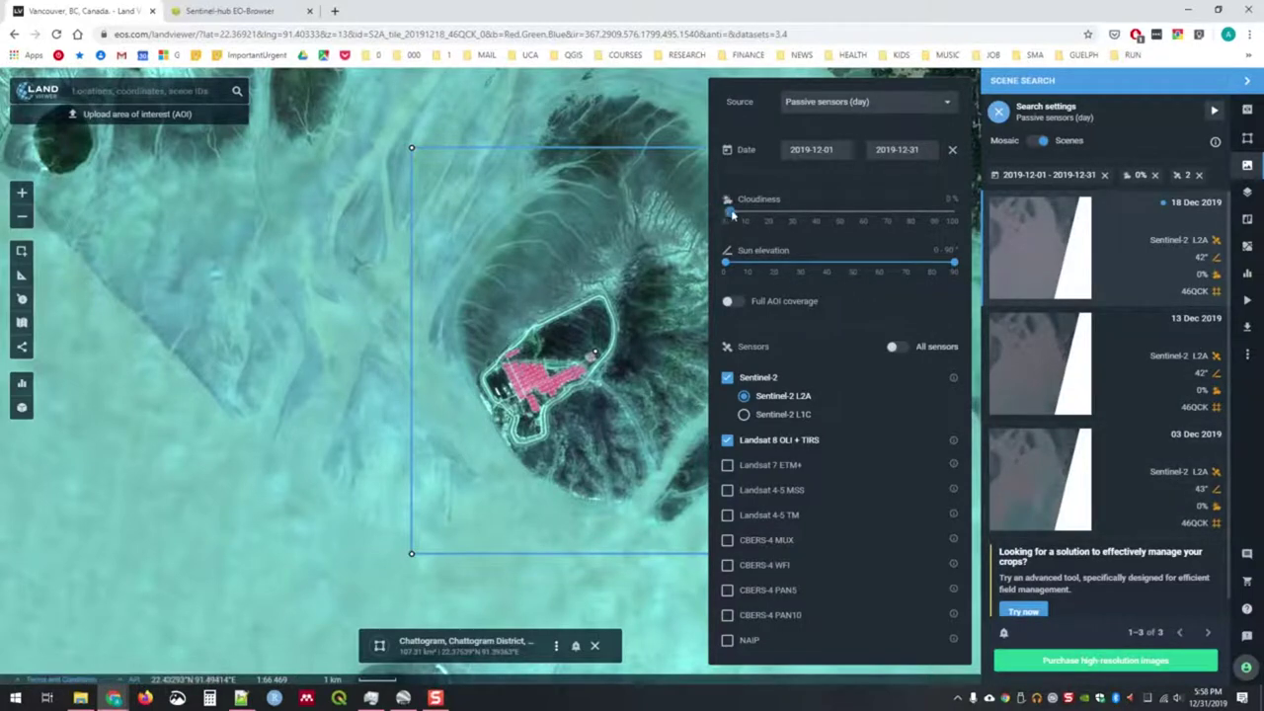
drag(732, 213, 748, 214)
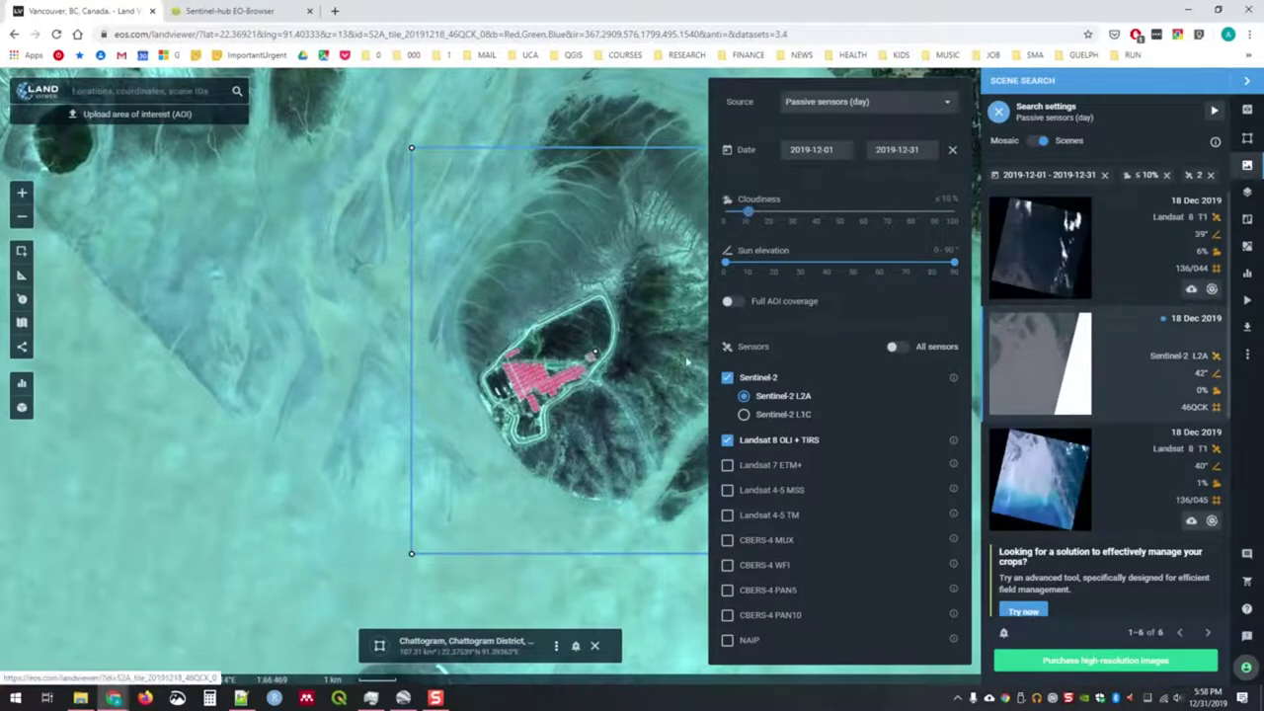
scroll(1135, 442, down, 2)
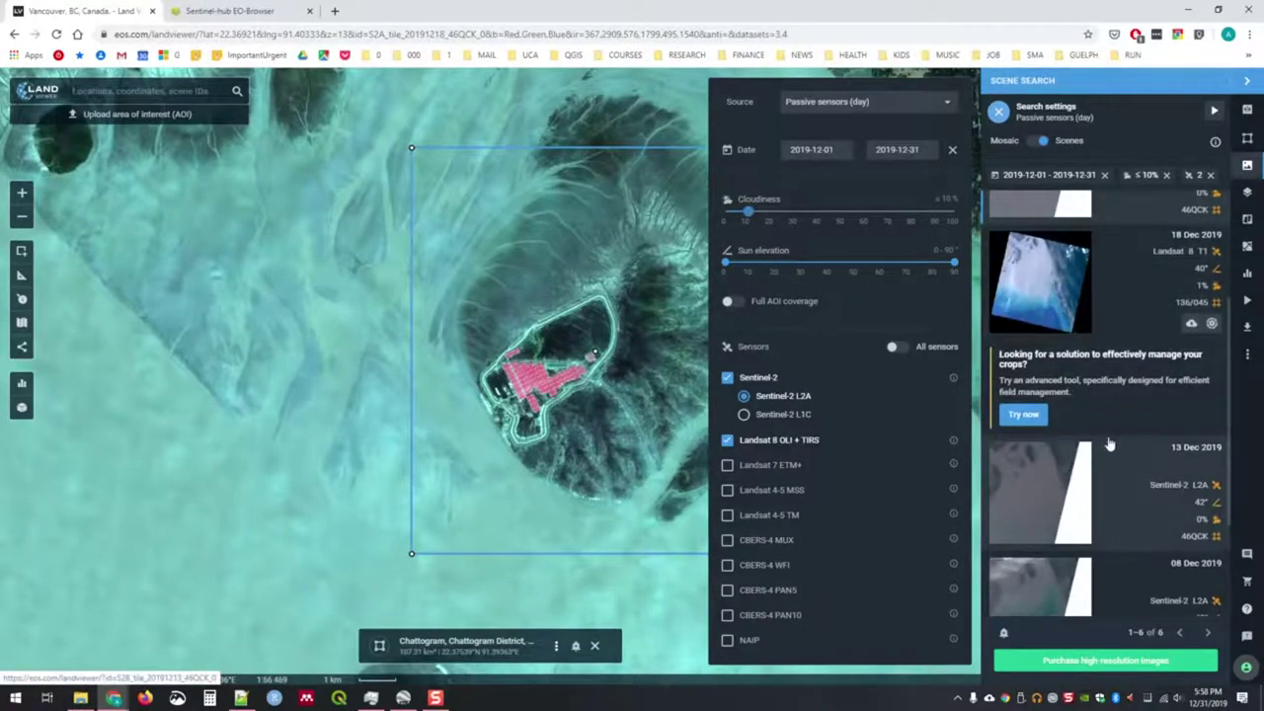
scroll(1110, 445, down, 1)
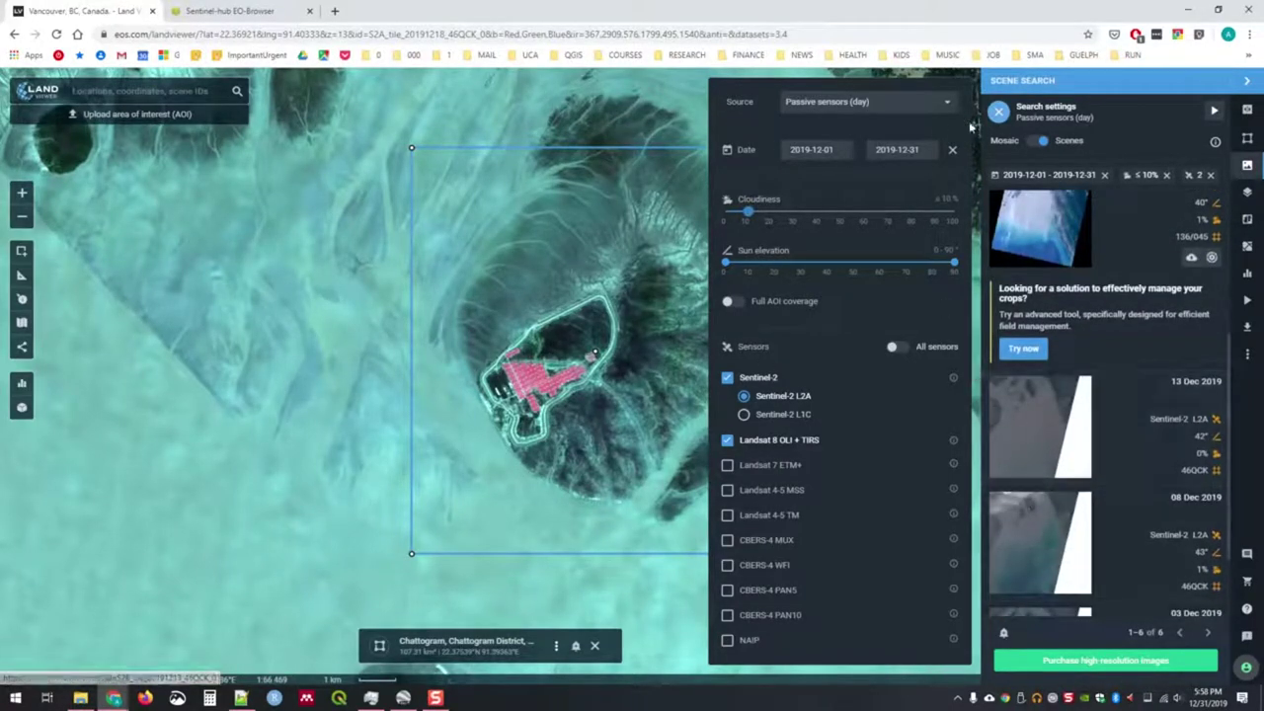
click(1217, 112)
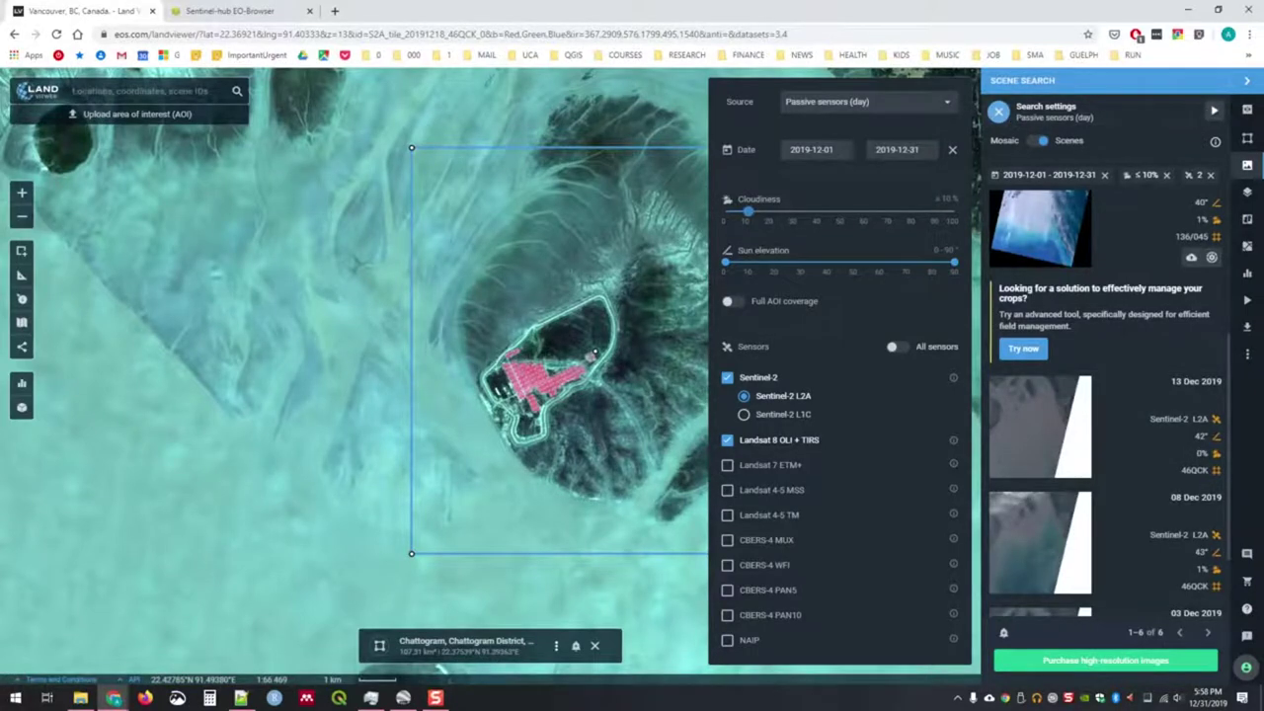
mouse_move(735, 103)
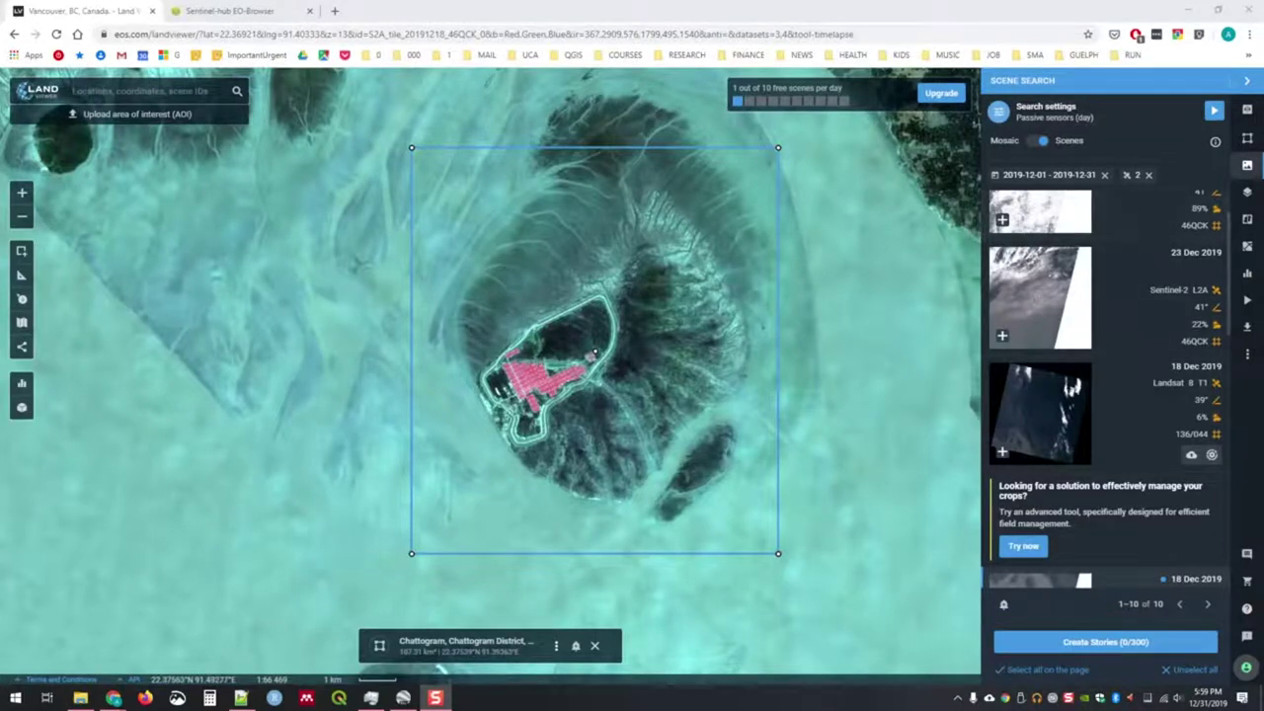
Try the L/R comparison split, close it, zoom in, and list the 18 Dec scene's band combinations.
click(1247, 112)
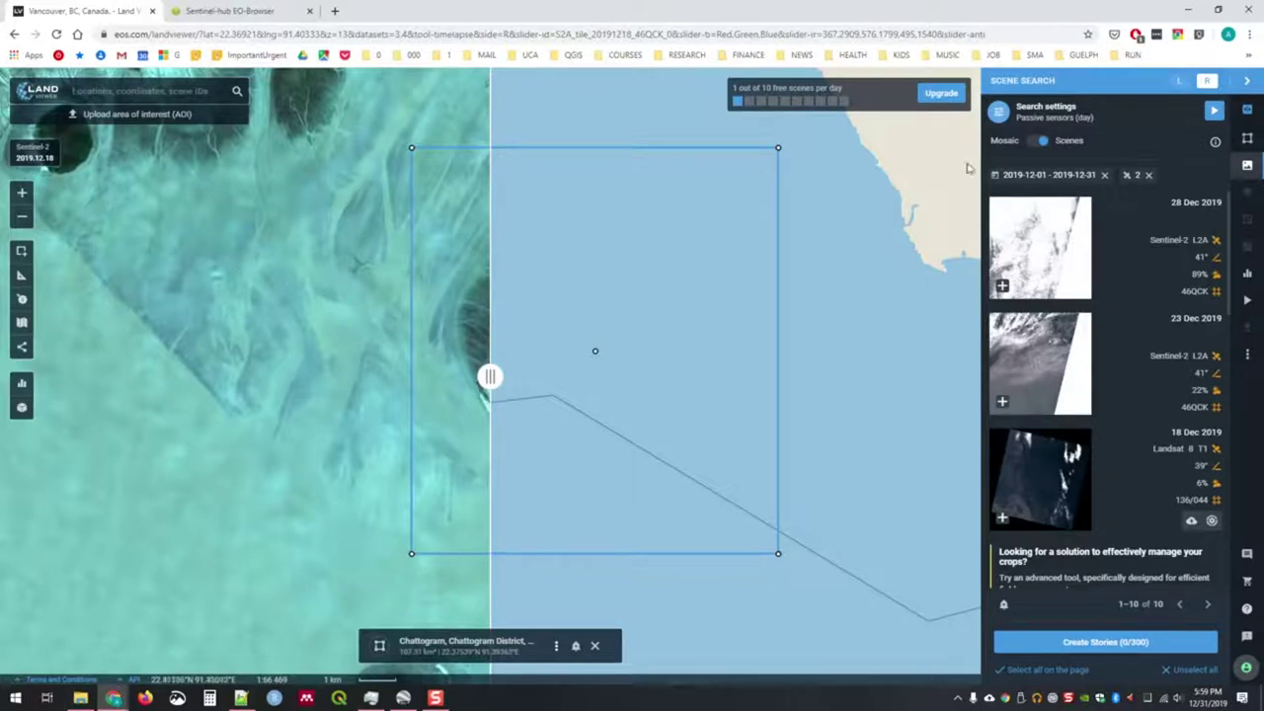
click(1185, 82)
drag(490, 377, 916, 383)
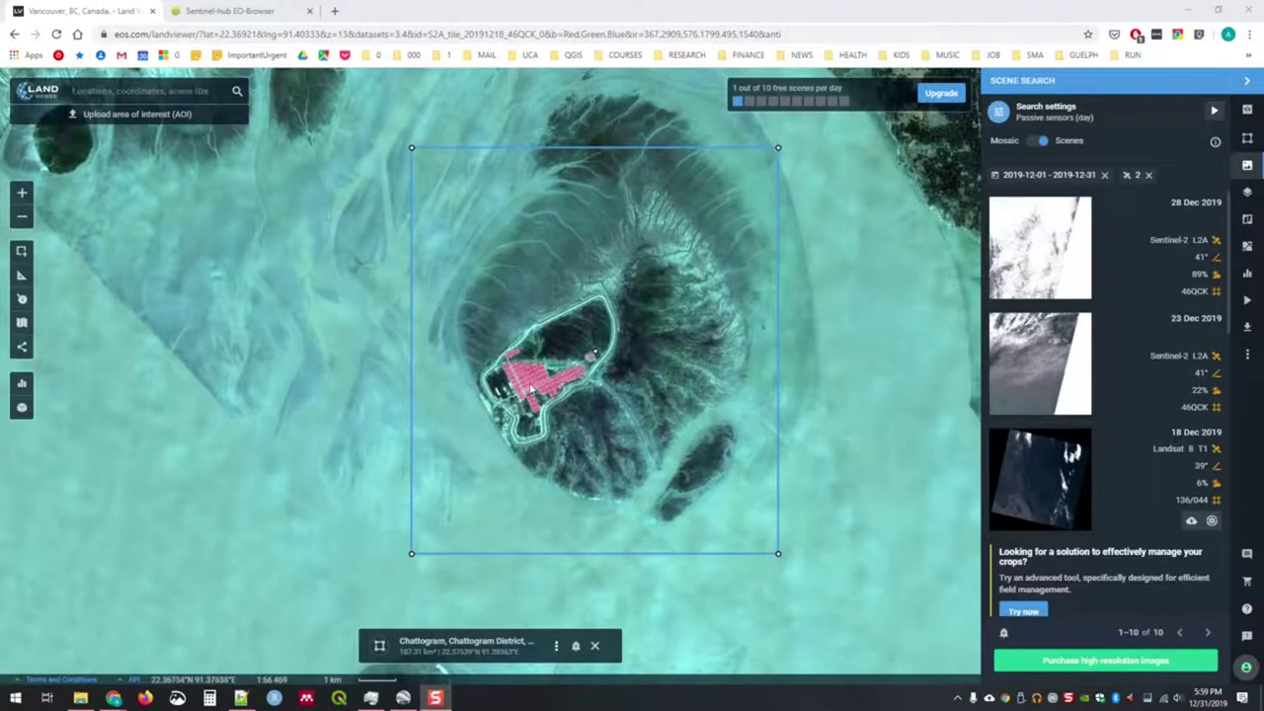
scroll(520, 391, up, 1)
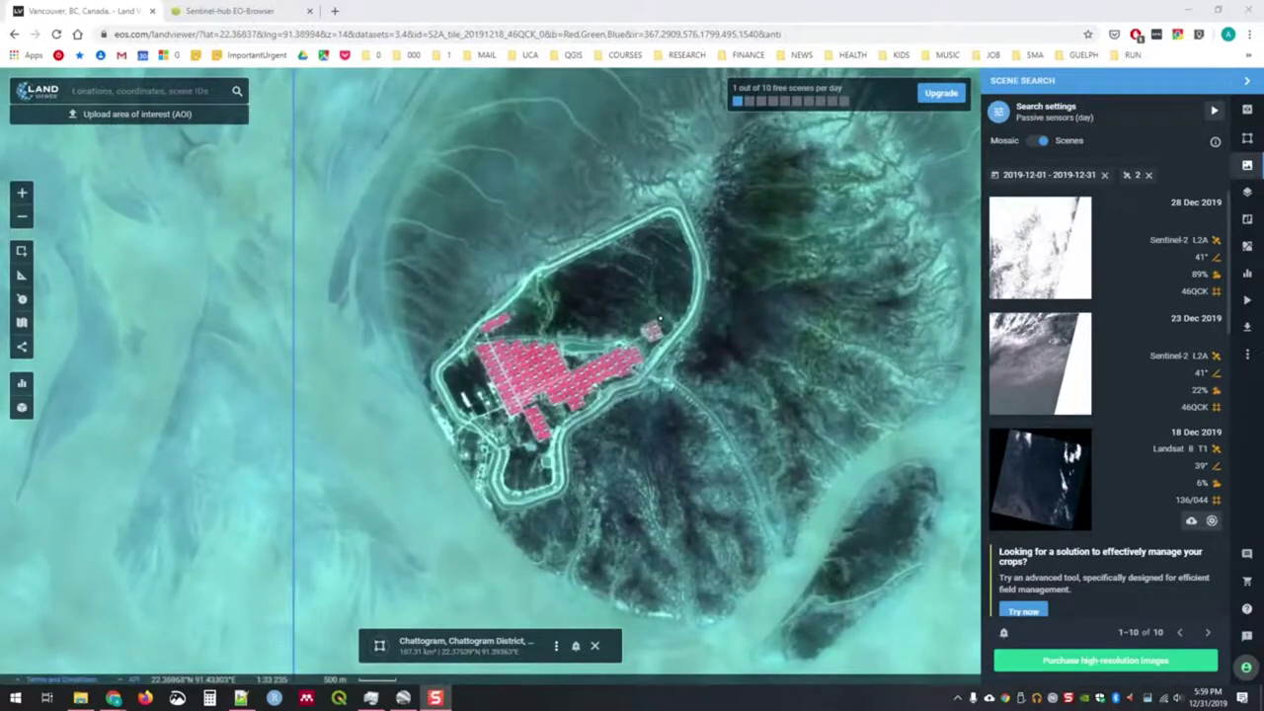
click(1248, 193)
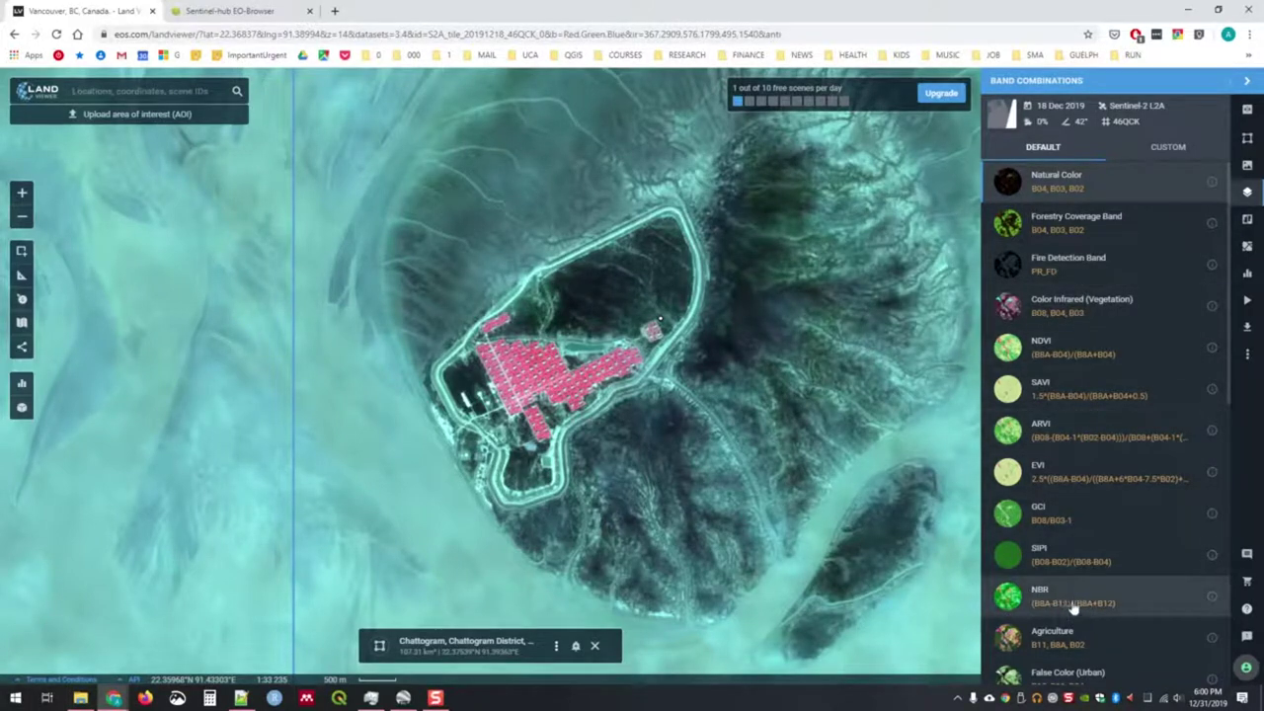
Render the camp scene as NBR, Fire Detection Band, NDVI, then Healthy Vegetation.
click(1080, 601)
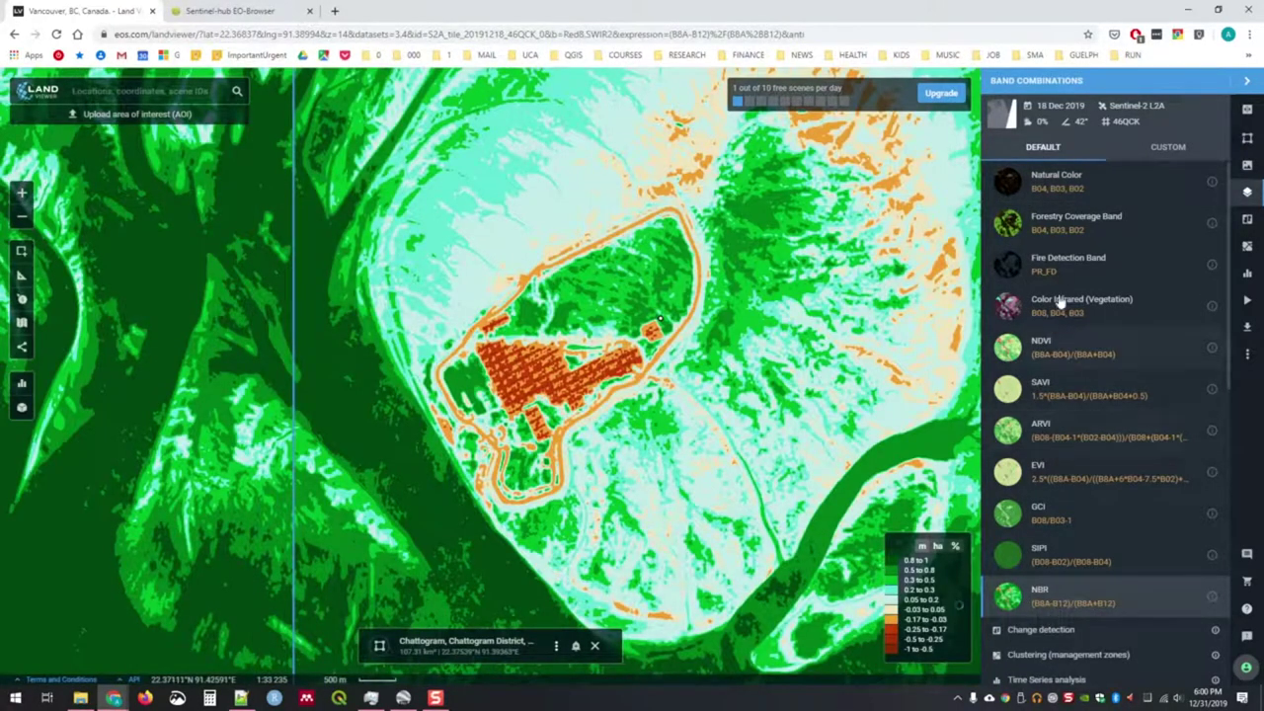
click(1080, 278)
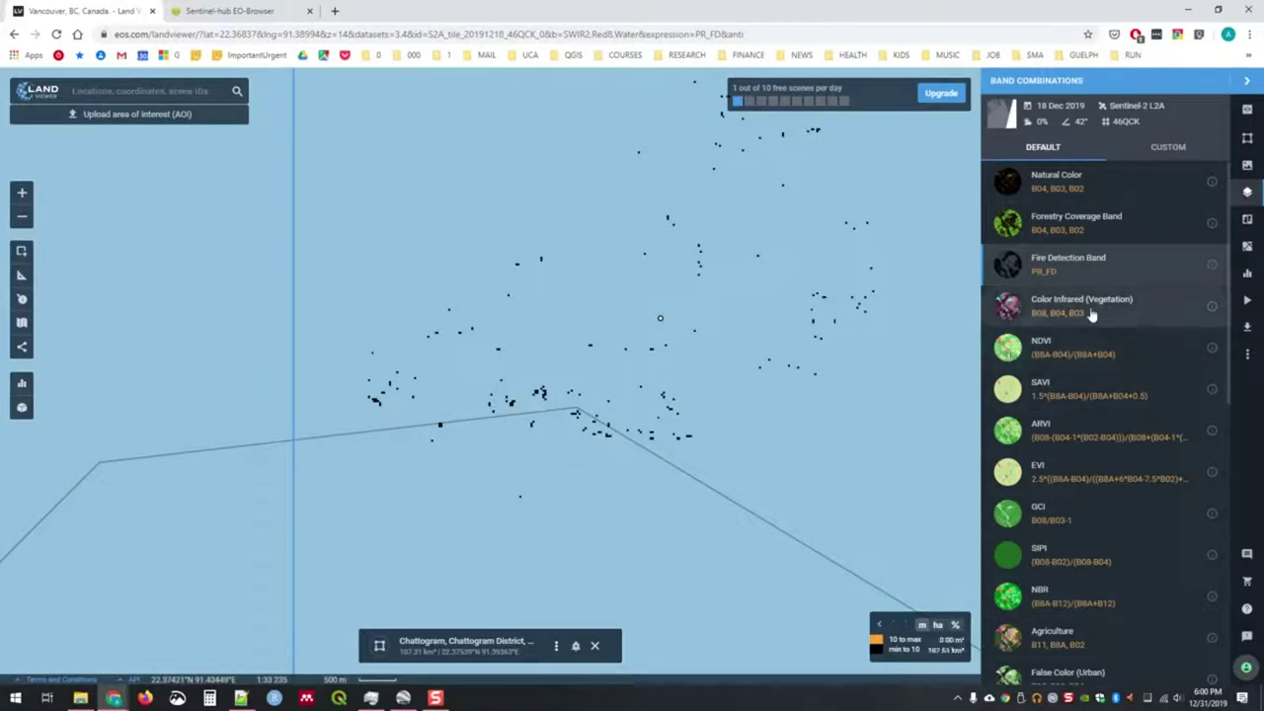
click(1131, 354)
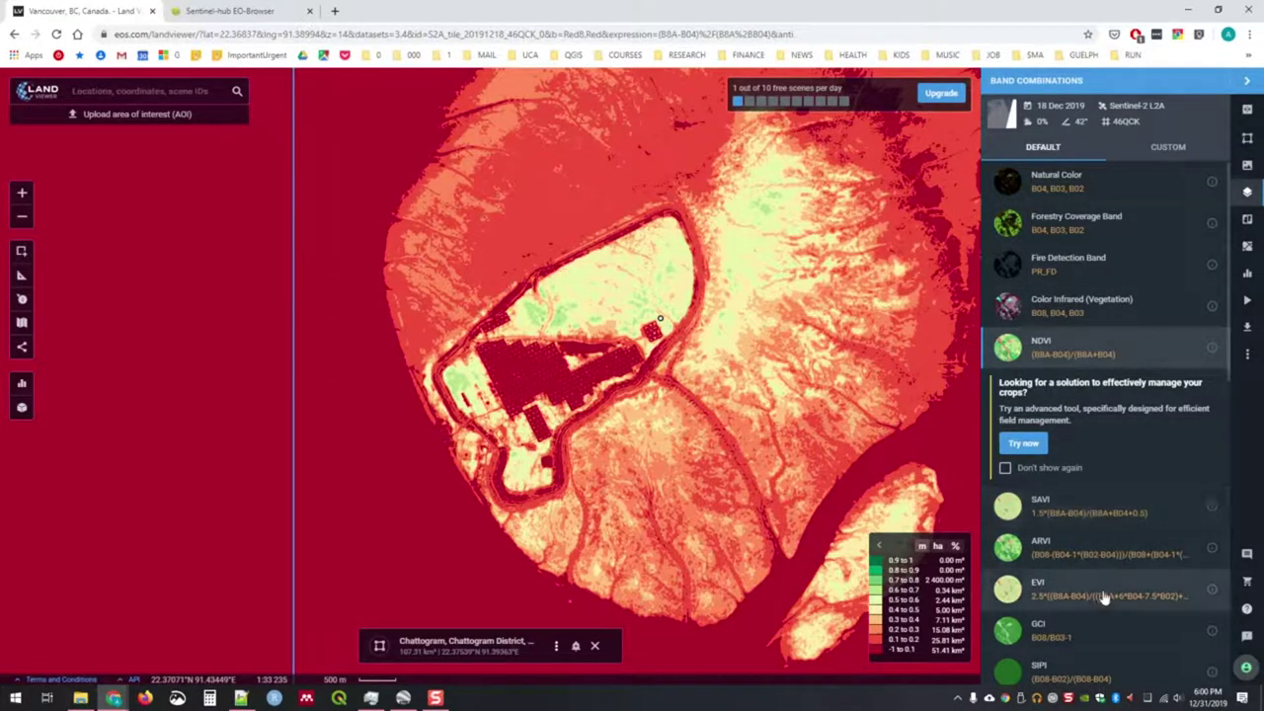
scroll(1103, 598, down, 1)
scroll(1076, 587, down, 1)
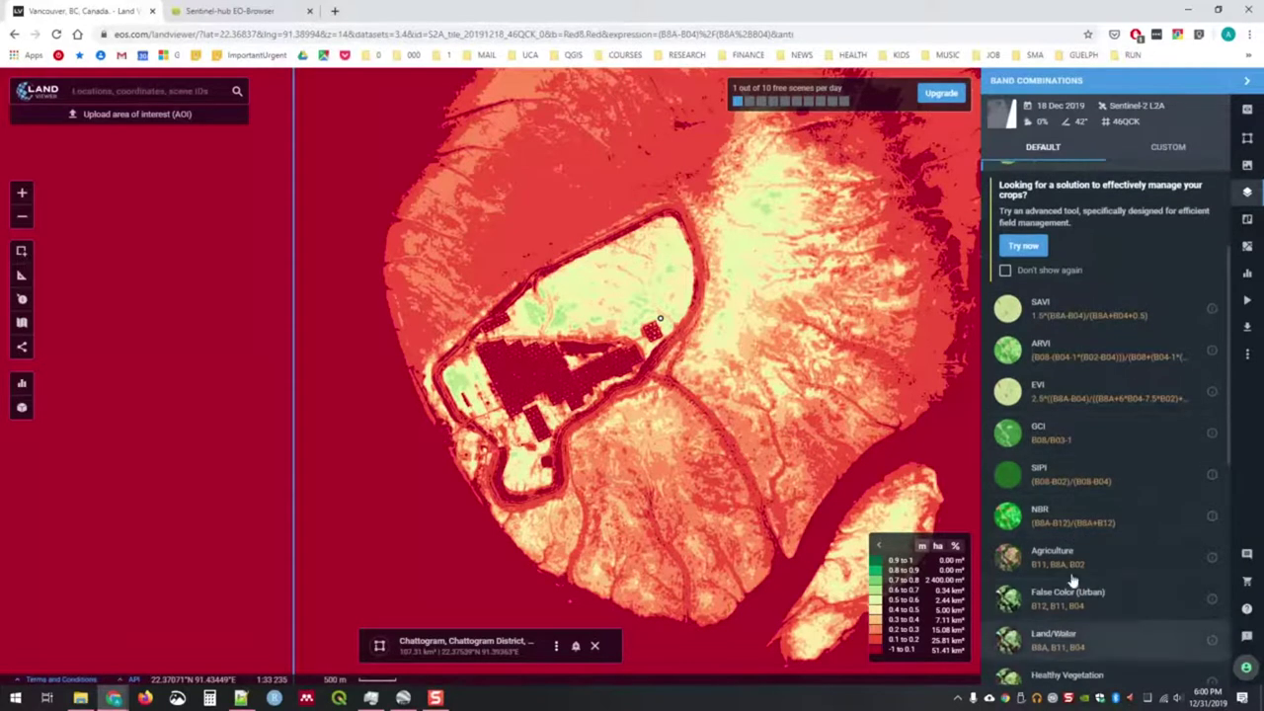
scroll(1071, 558, down, 1)
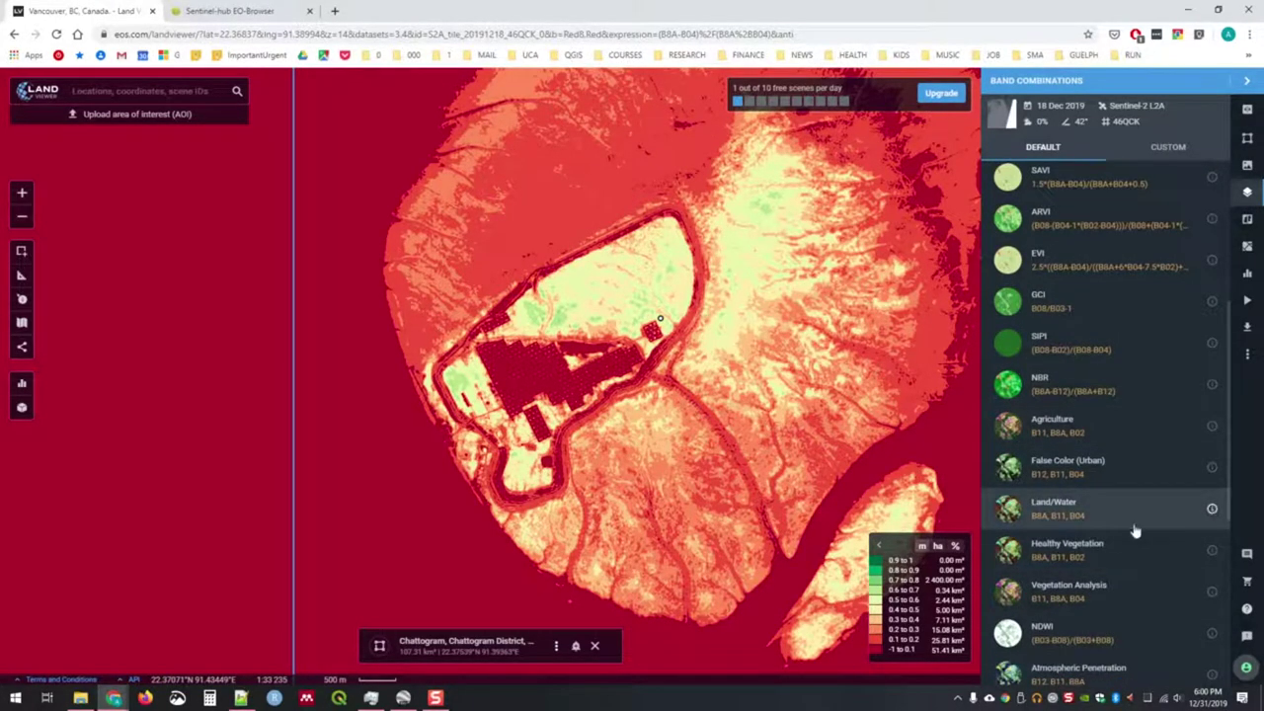
scroll(1076, 560, down, 1)
click(1071, 418)
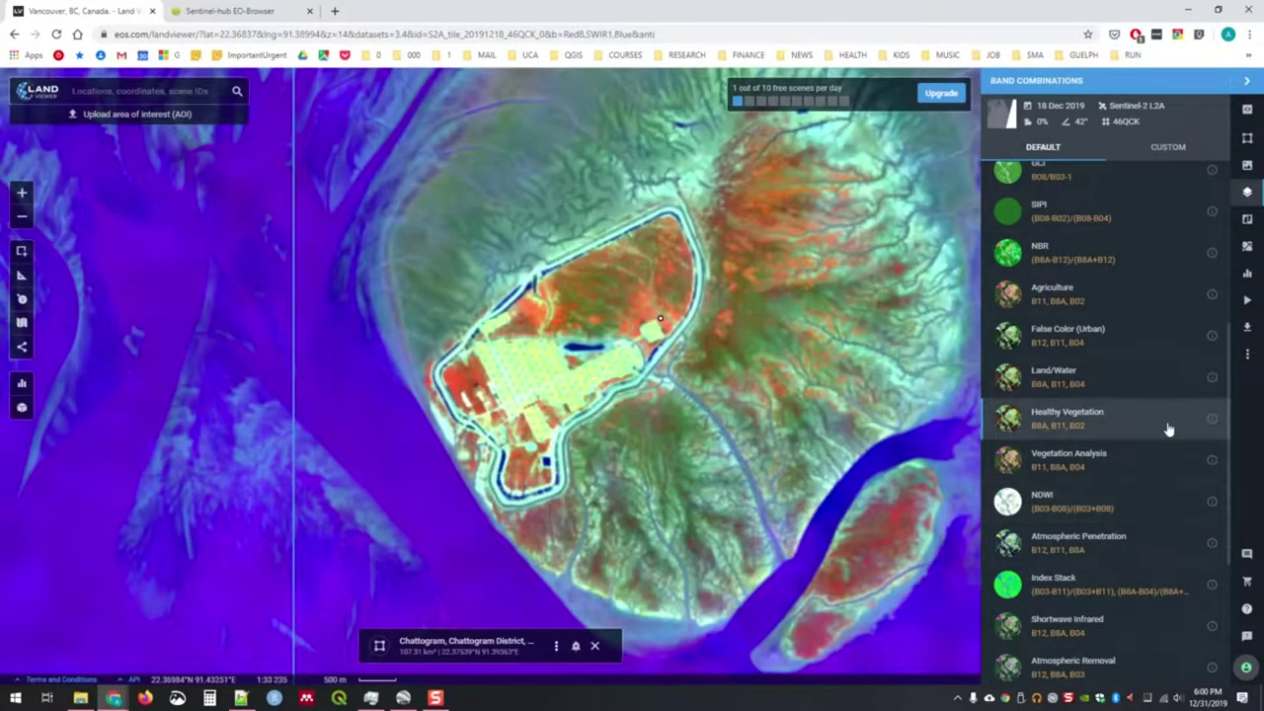
Switch the scene rendering to NDWI and then Shortwave Infrared.
scroll(1132, 441, down, 1)
click(1081, 373)
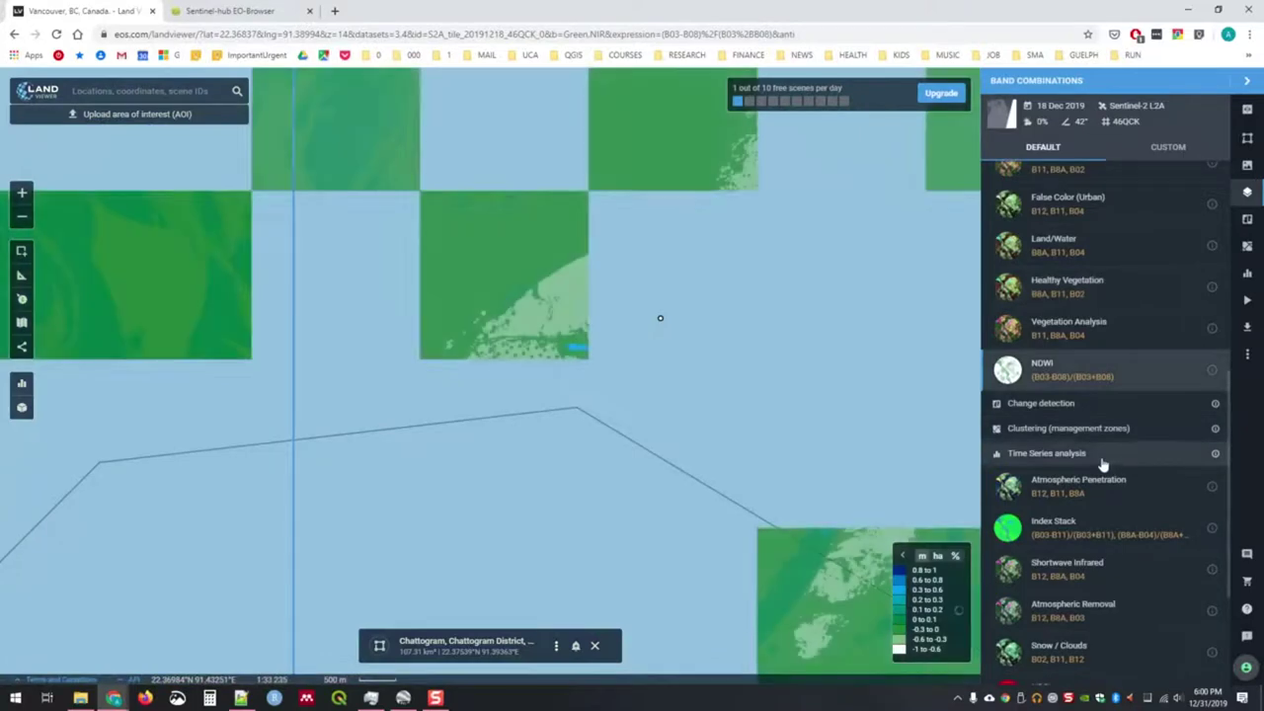
scroll(1110, 531, down, 1)
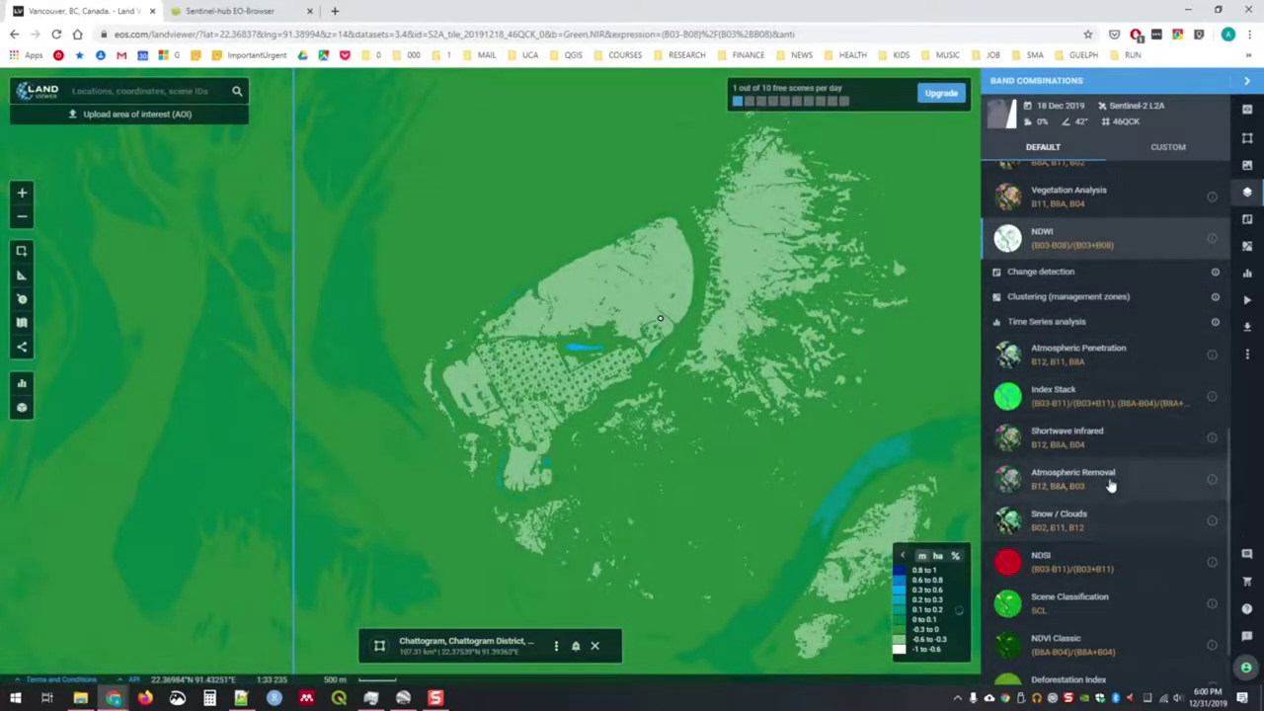
scroll(1118, 484, down, 1)
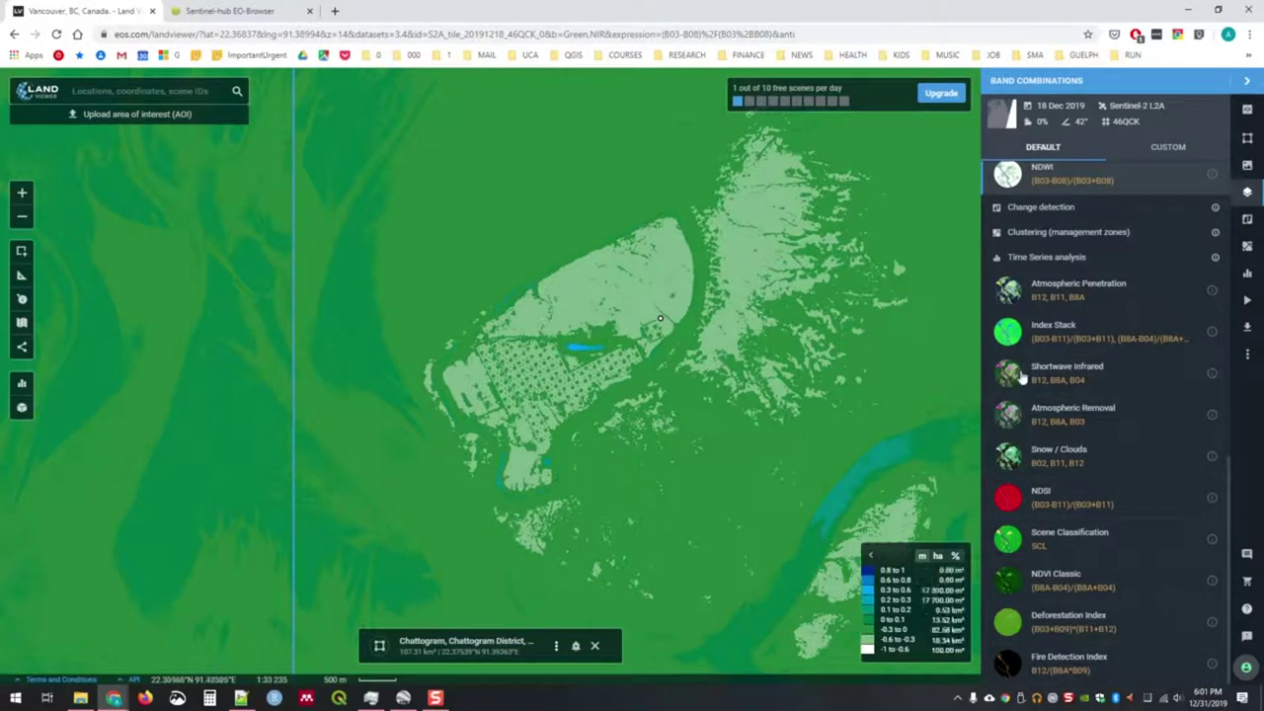
click(1101, 381)
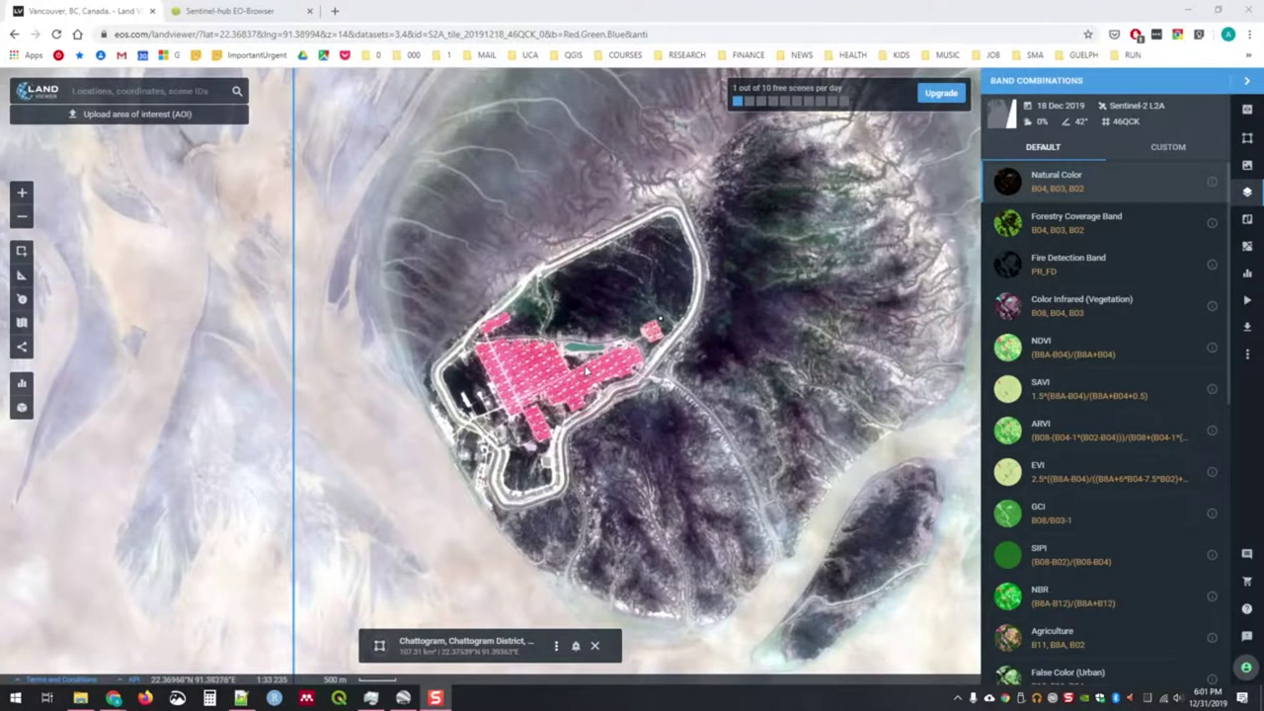
Pan across the camp's shelter blocks and render the scene as Healthy Vegetation (B8A, B11, B02).
scroll(576, 372, up, 1)
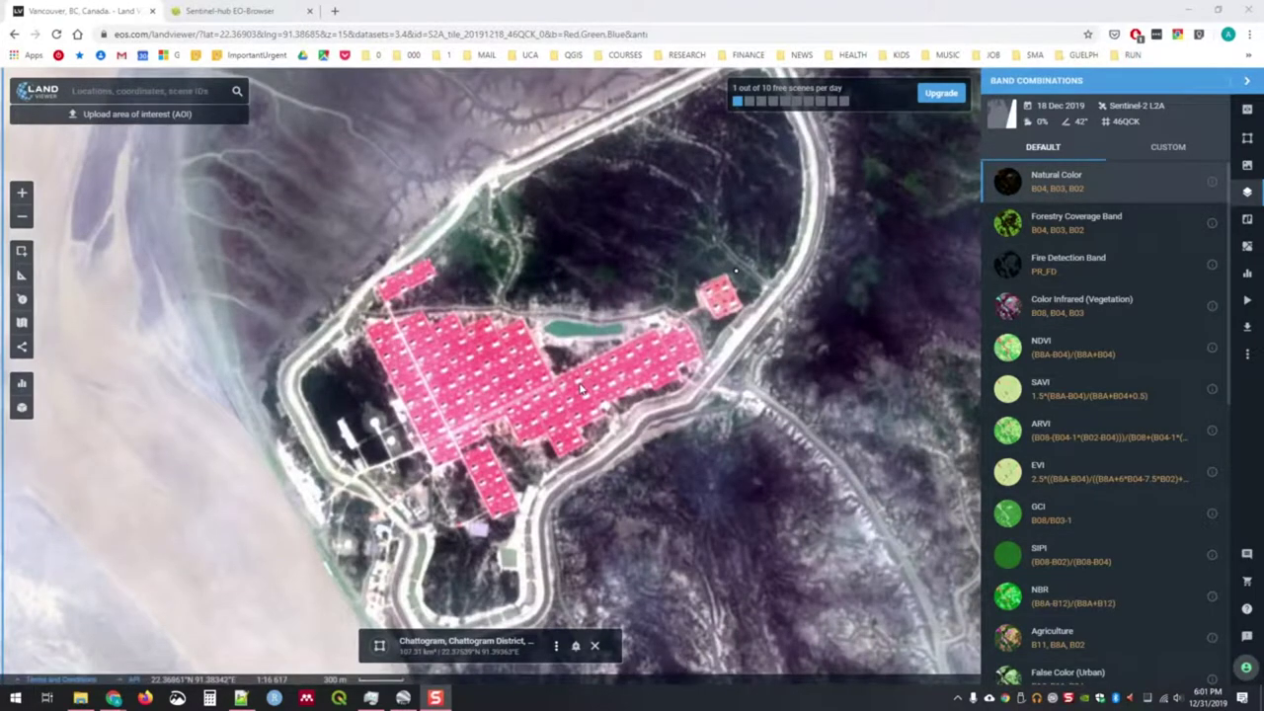
scroll(513, 461, up, 1)
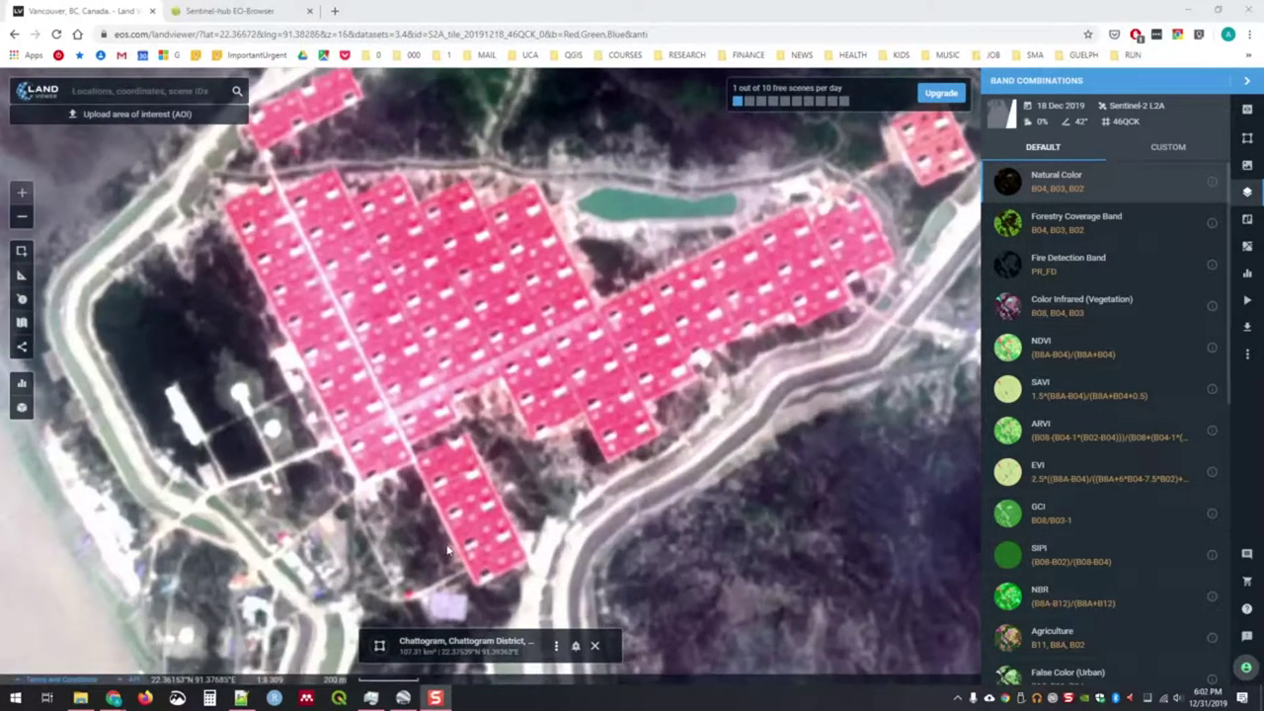
drag(451, 555, 620, 277)
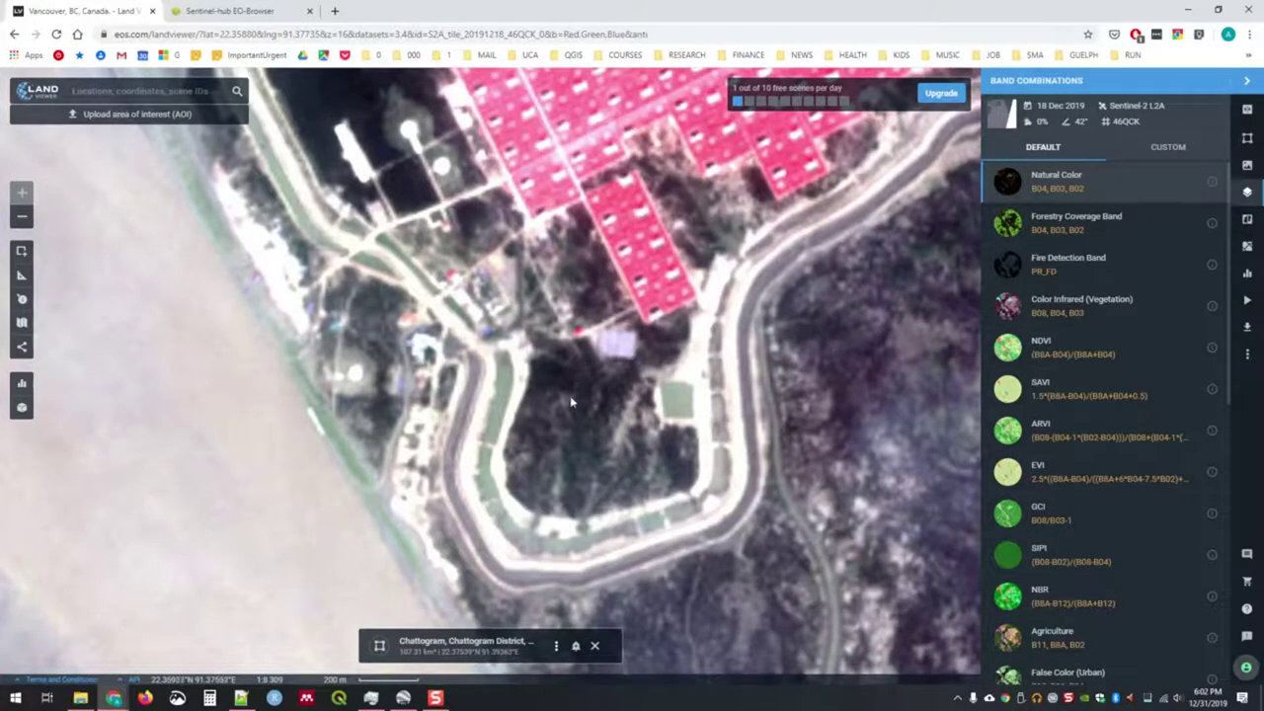
scroll(518, 421, down, 1)
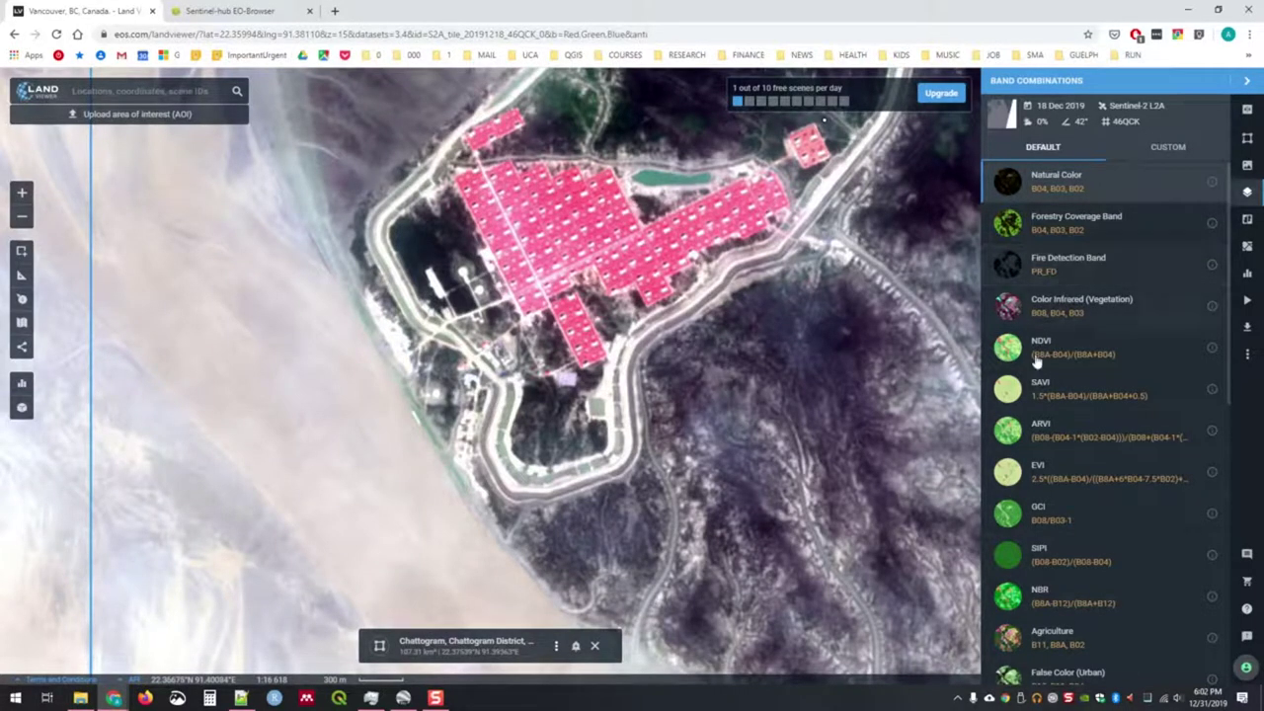
scroll(1061, 553, down, 2)
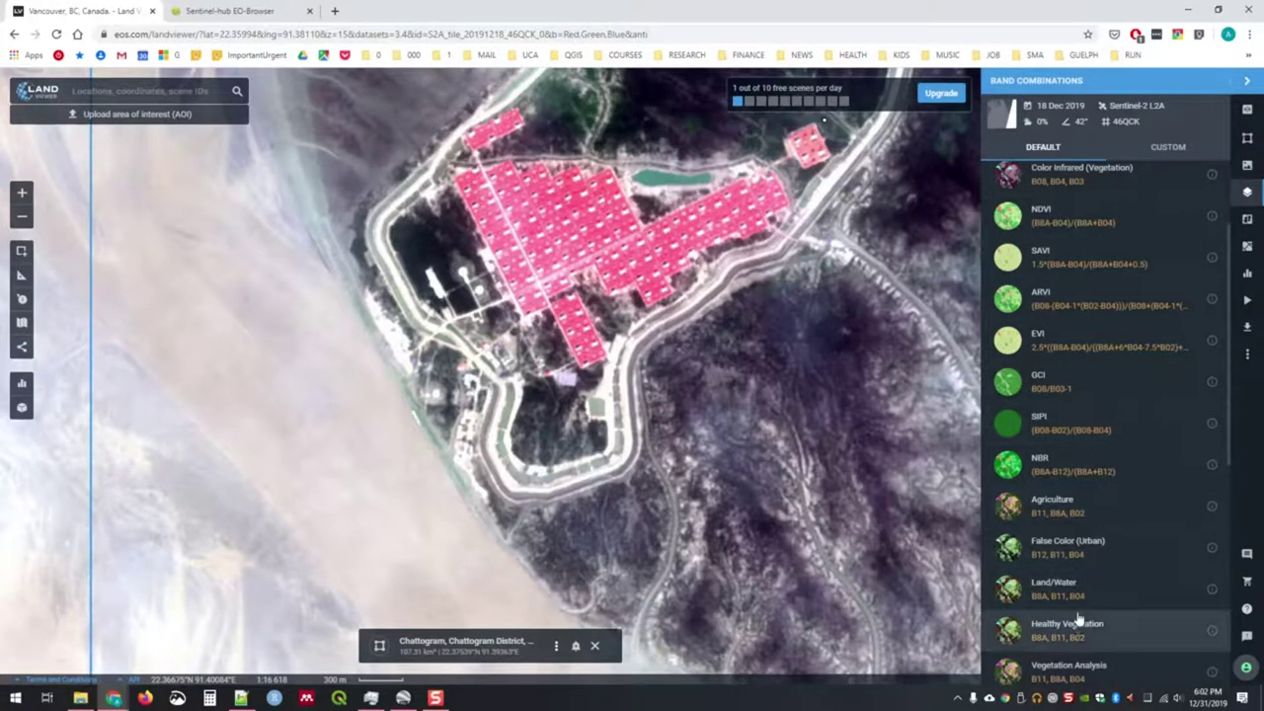
scroll(1062, 592, up, 2)
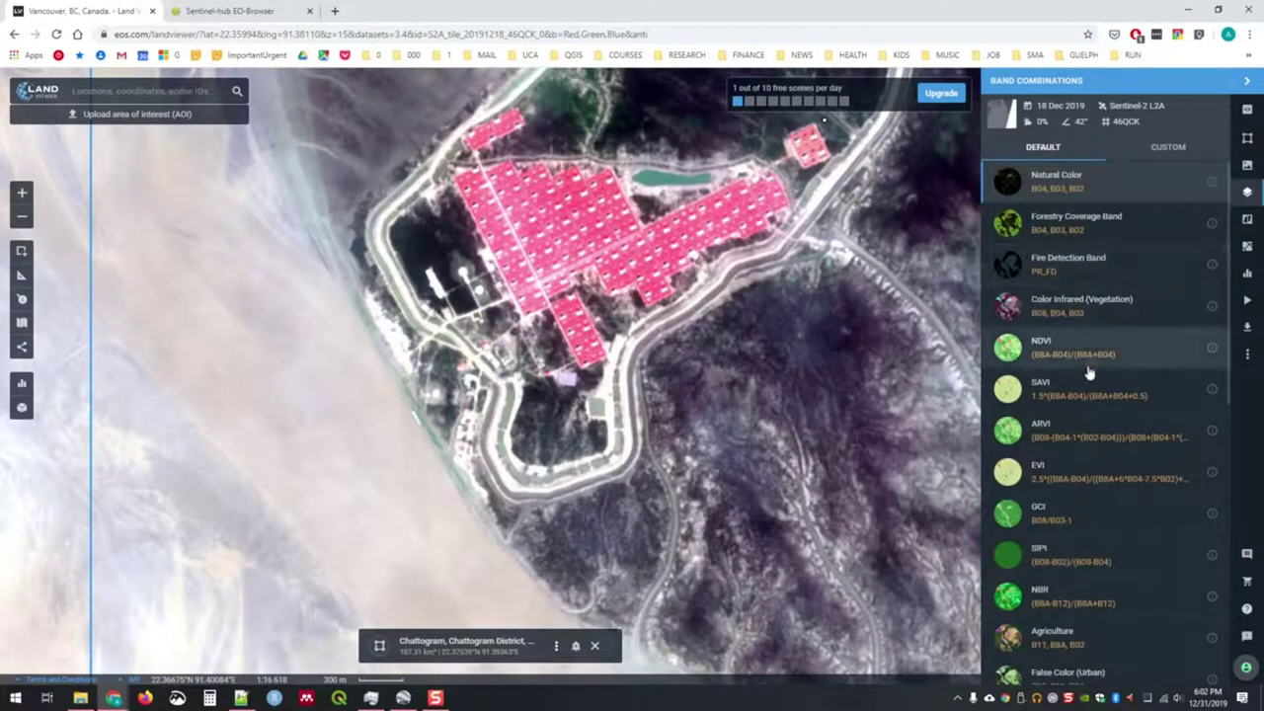
scroll(1070, 453, down, 2)
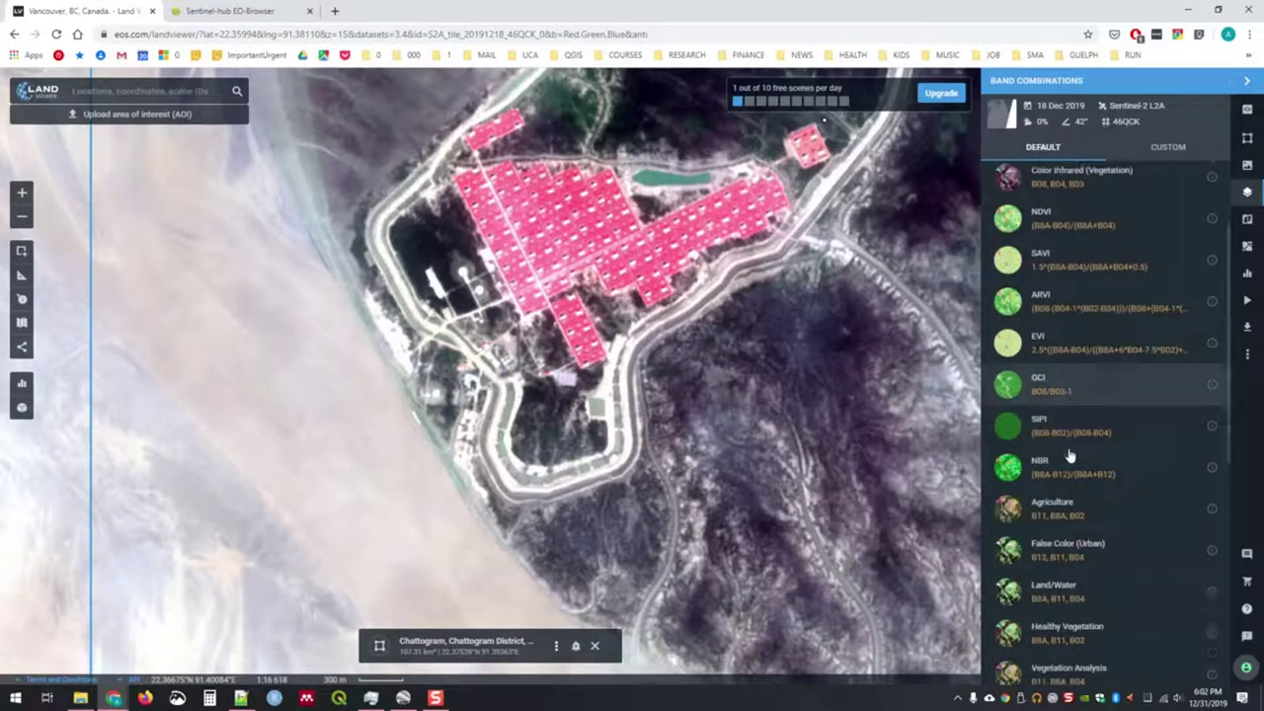
scroll(1088, 604, down, 1)
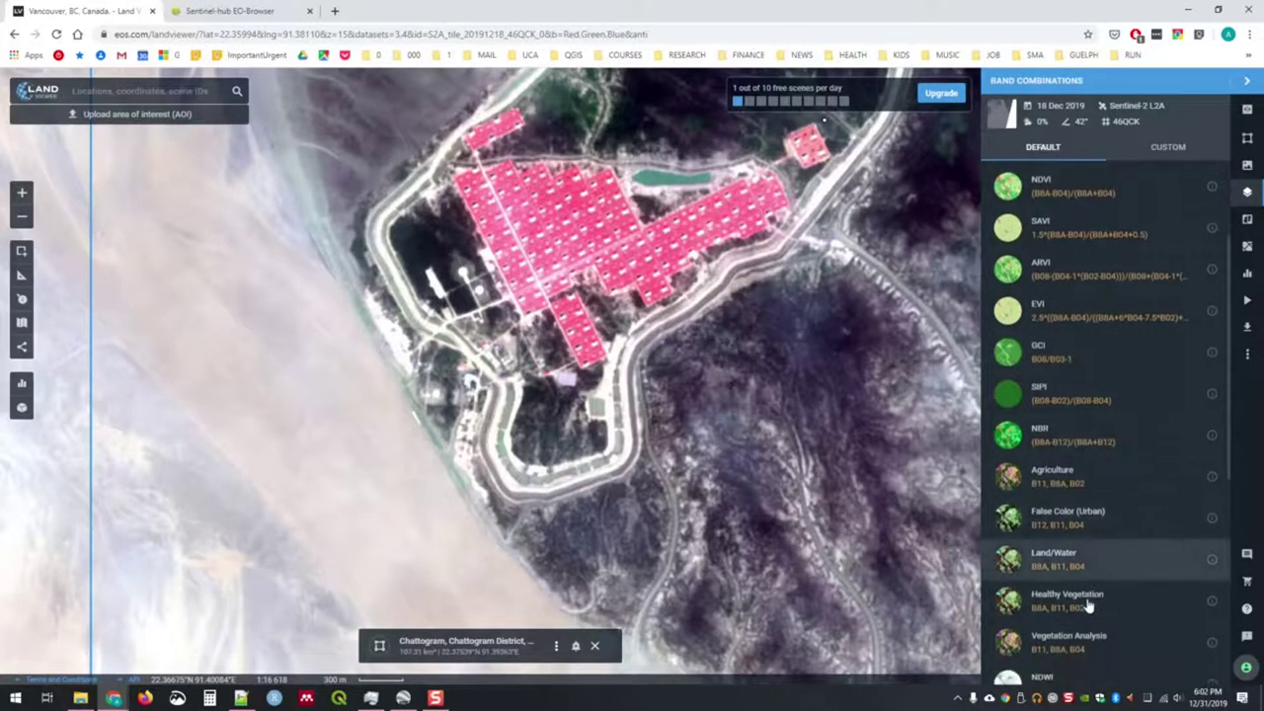
click(1084, 564)
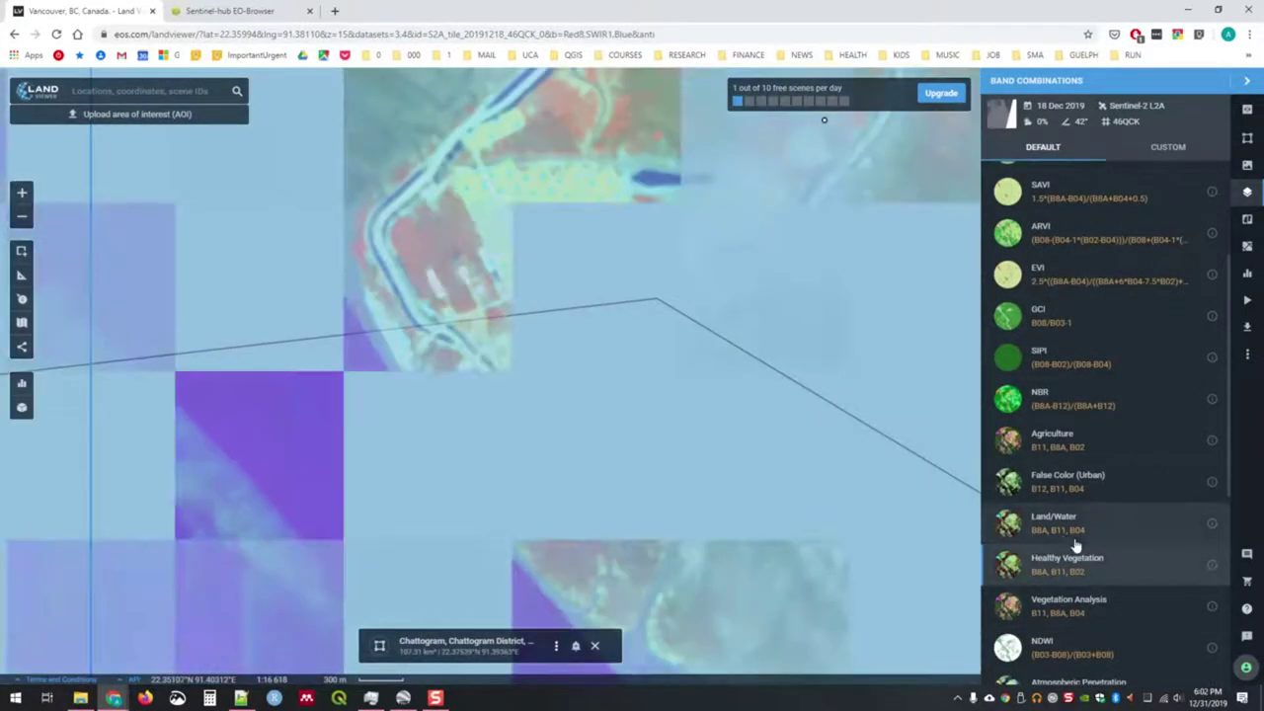
scroll(1077, 573, down, 2)
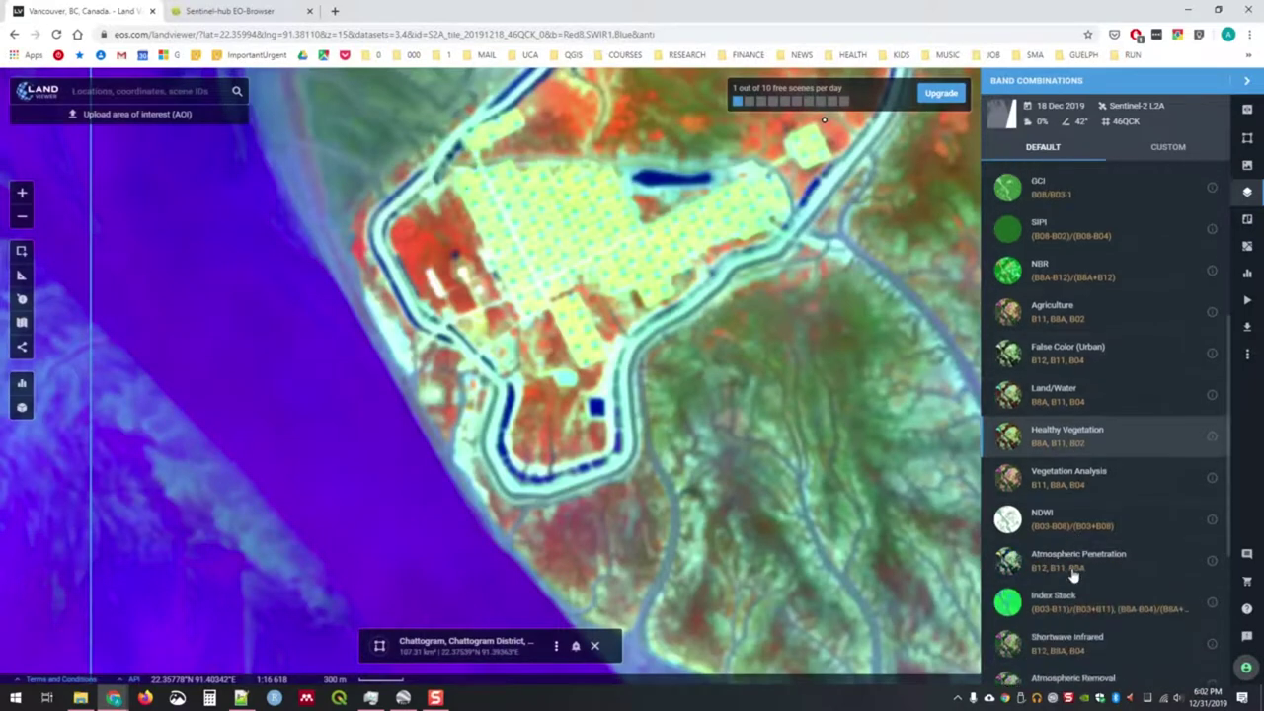
scroll(1094, 556, down, 2)
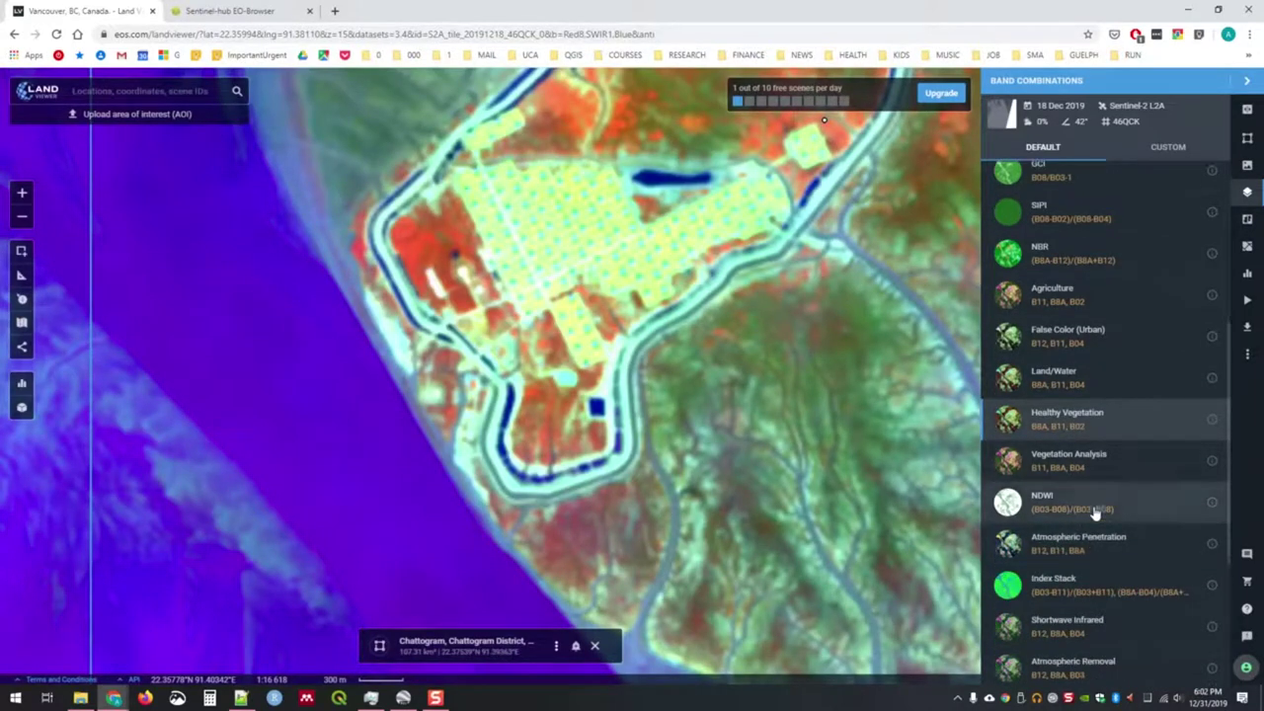
scroll(1101, 565, down, 1)
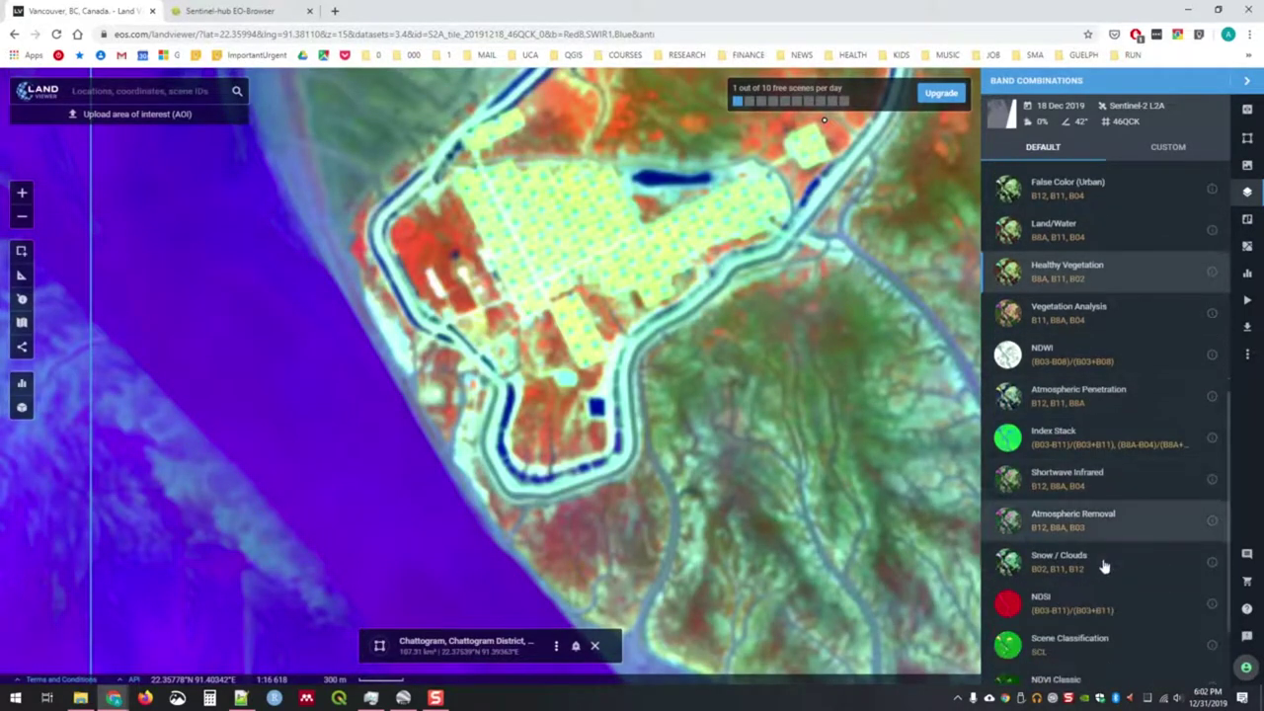
scroll(1088, 559, down, 1)
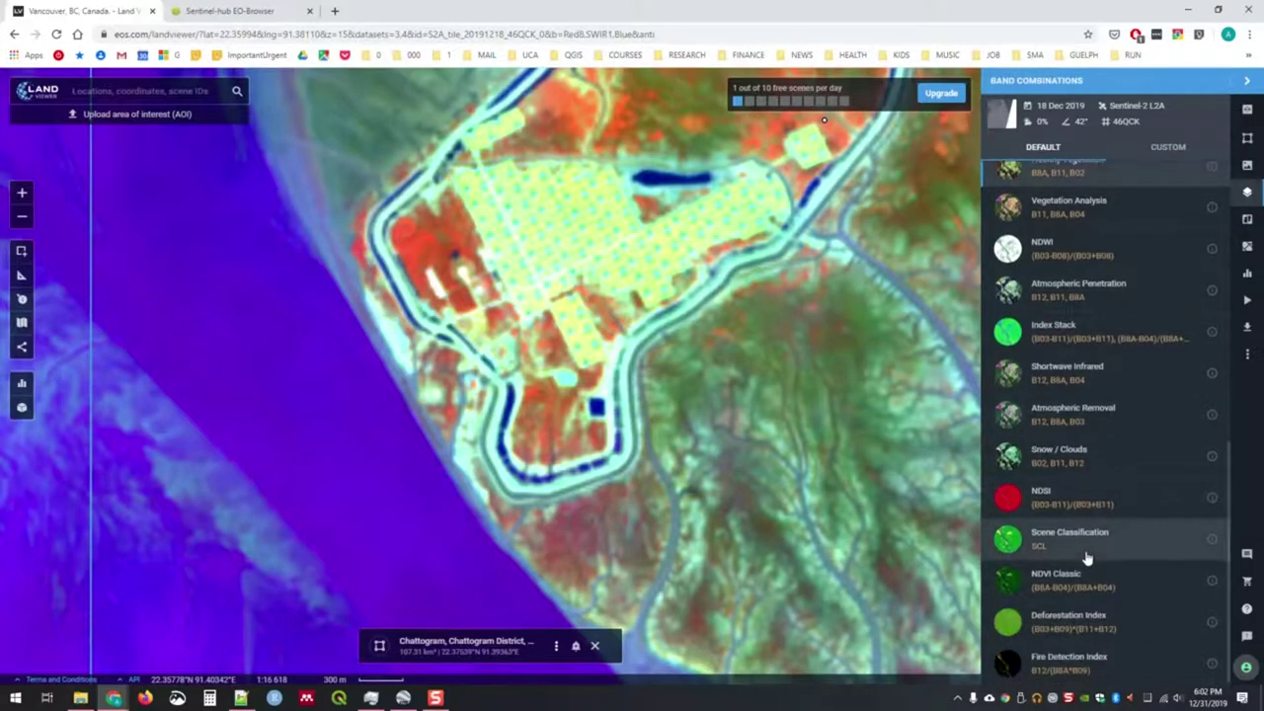
Preview the Deforestation Index, zoom out, and open the NDVI time-series analysis.
click(1094, 637)
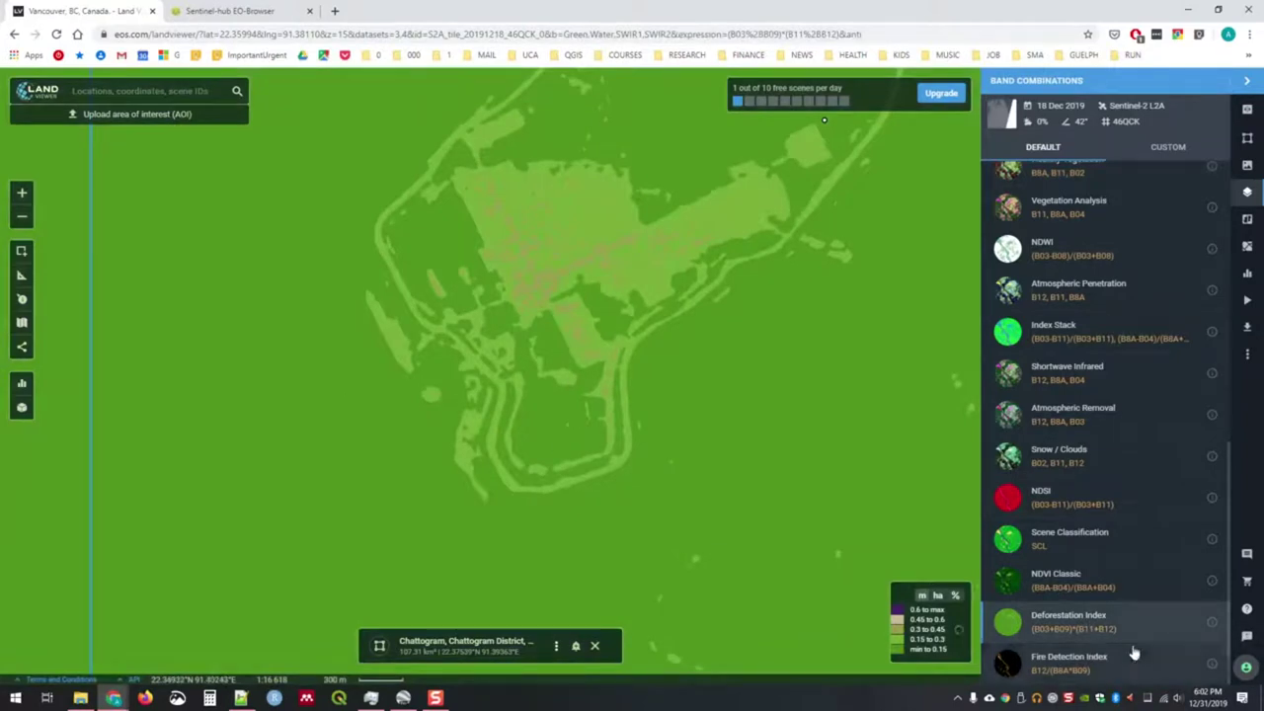
scroll(657, 232, down, 1)
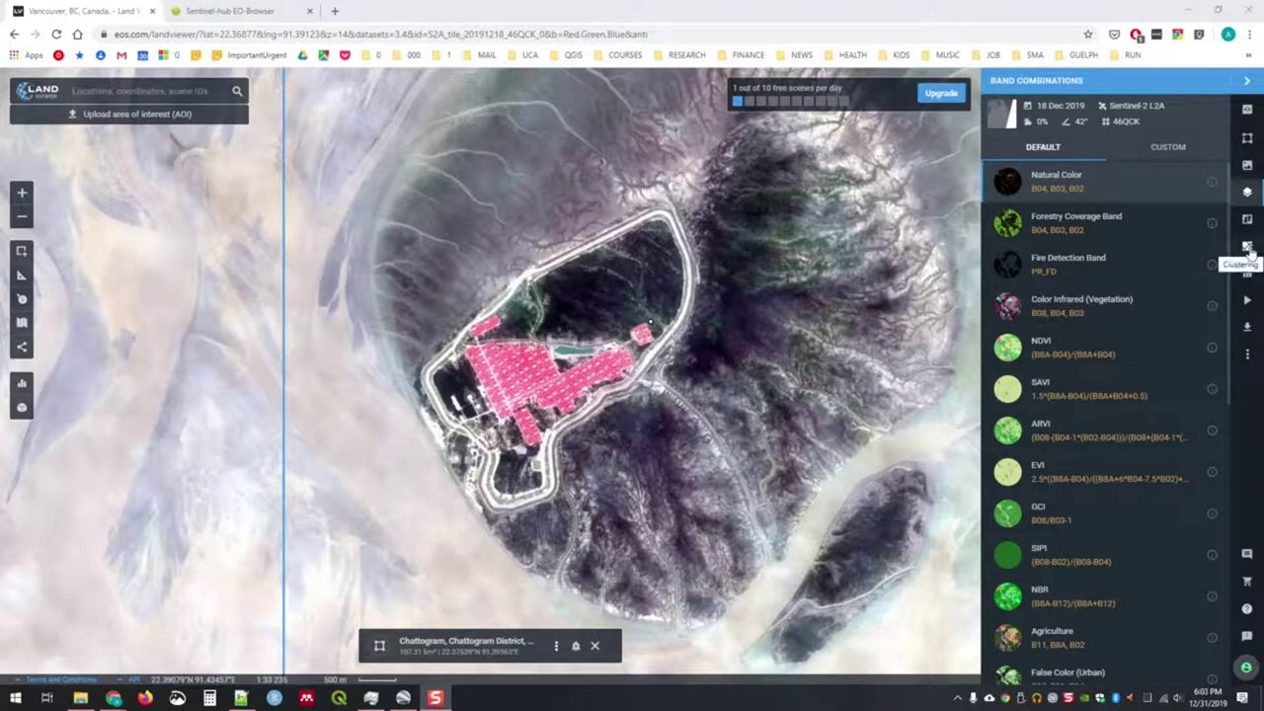
click(1247, 276)
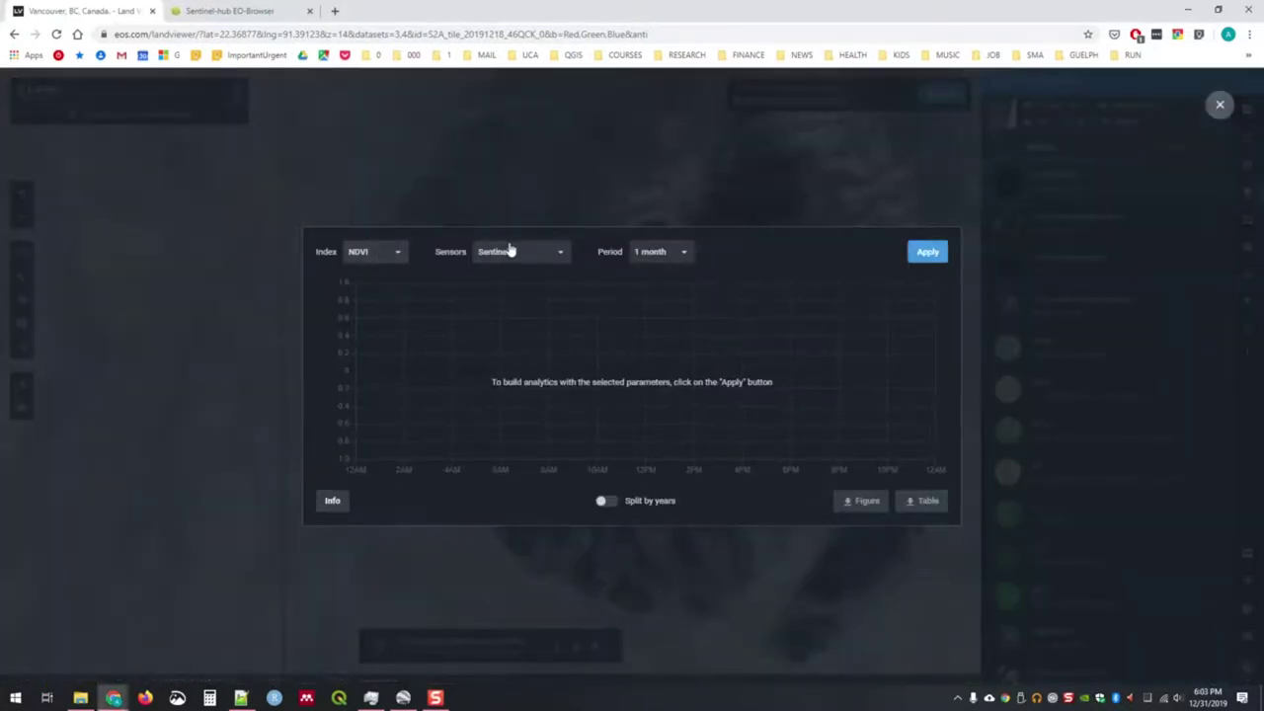
Check the time-series index options, close it, and open Scene Downloading for the 18 Dec scene.
click(375, 252)
click(1220, 105)
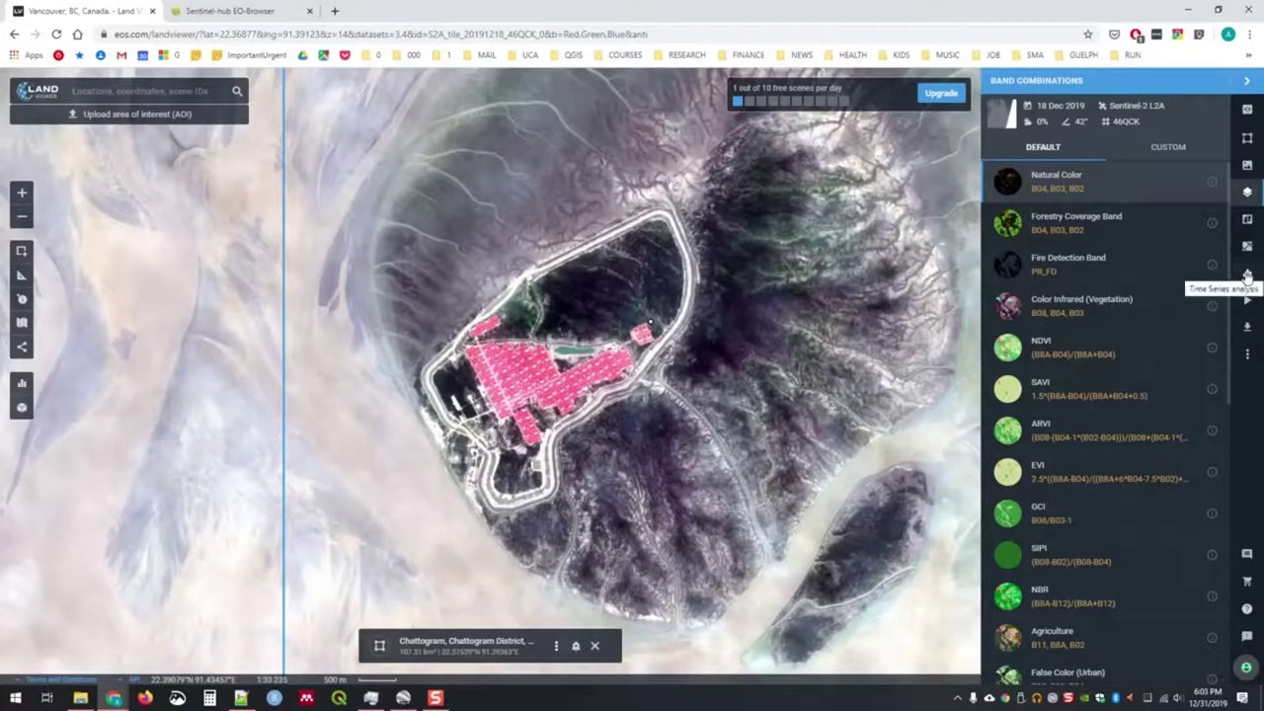
click(1246, 326)
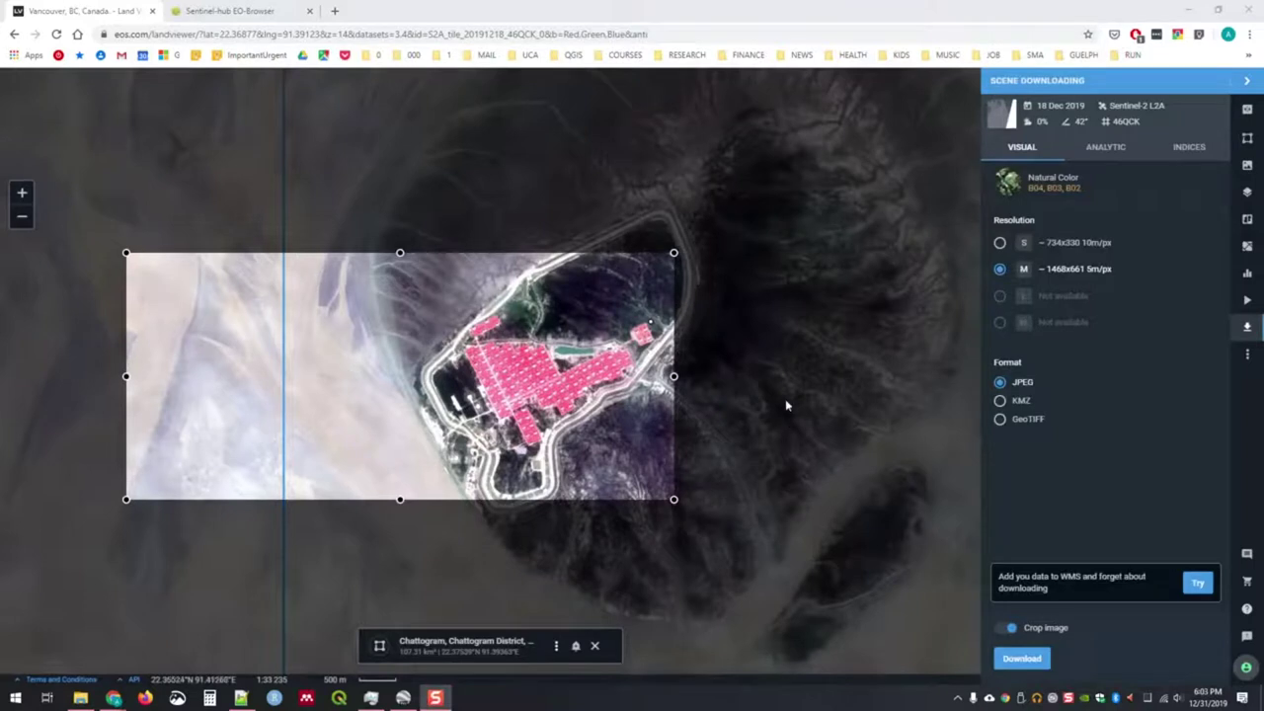
Resize and reposition the crop box over the camp's western blocks for a 511x506 export at 5 m/px.
drag(457, 375, 297, 386)
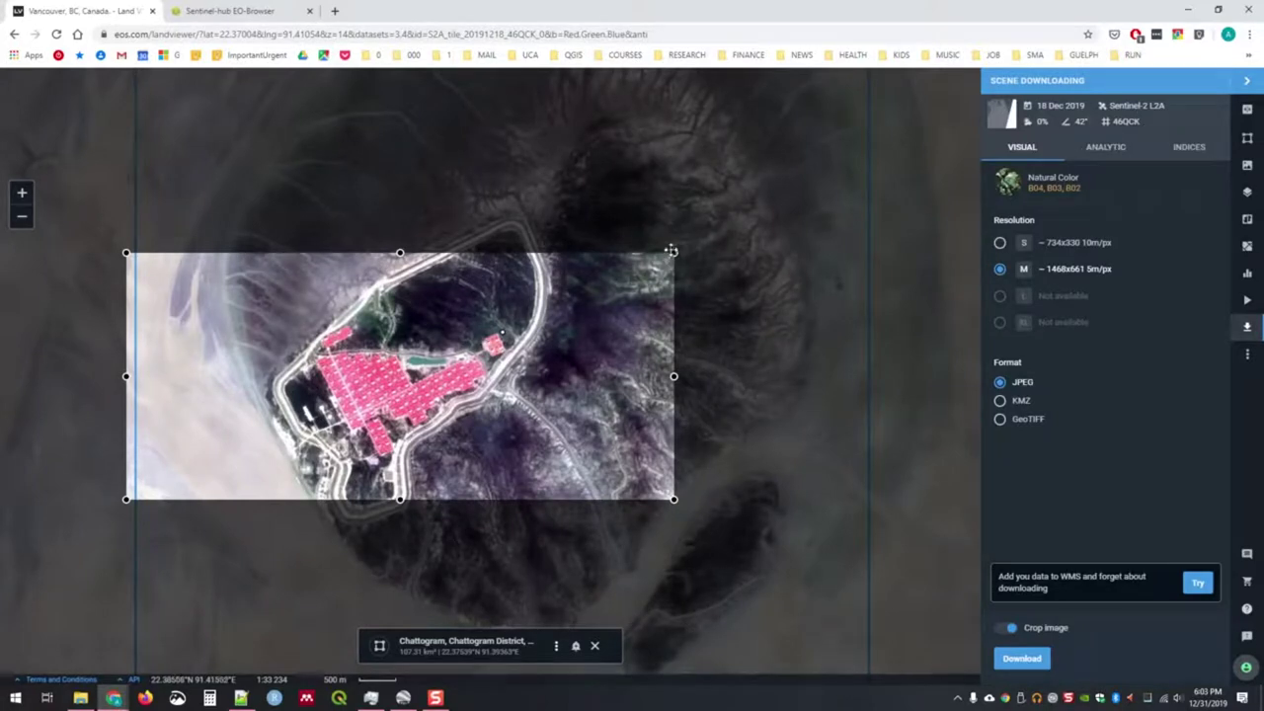
drag(673, 253, 709, 221)
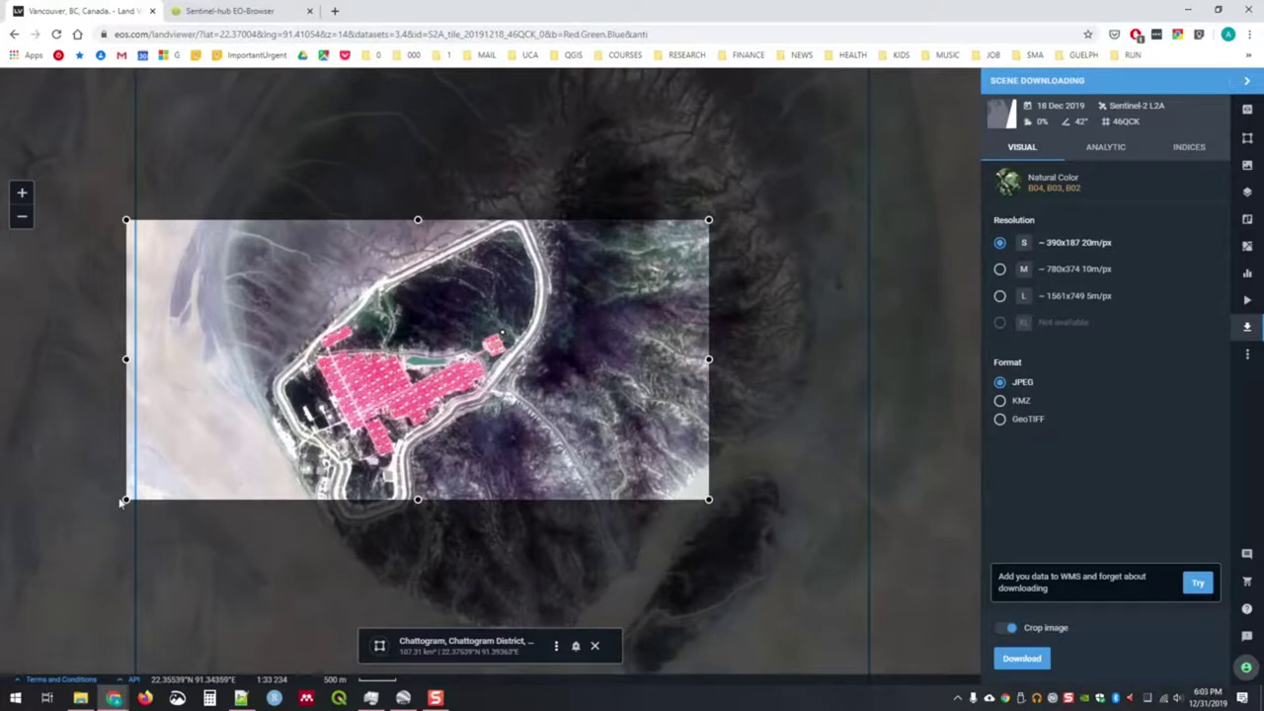
drag(125, 498, 157, 571)
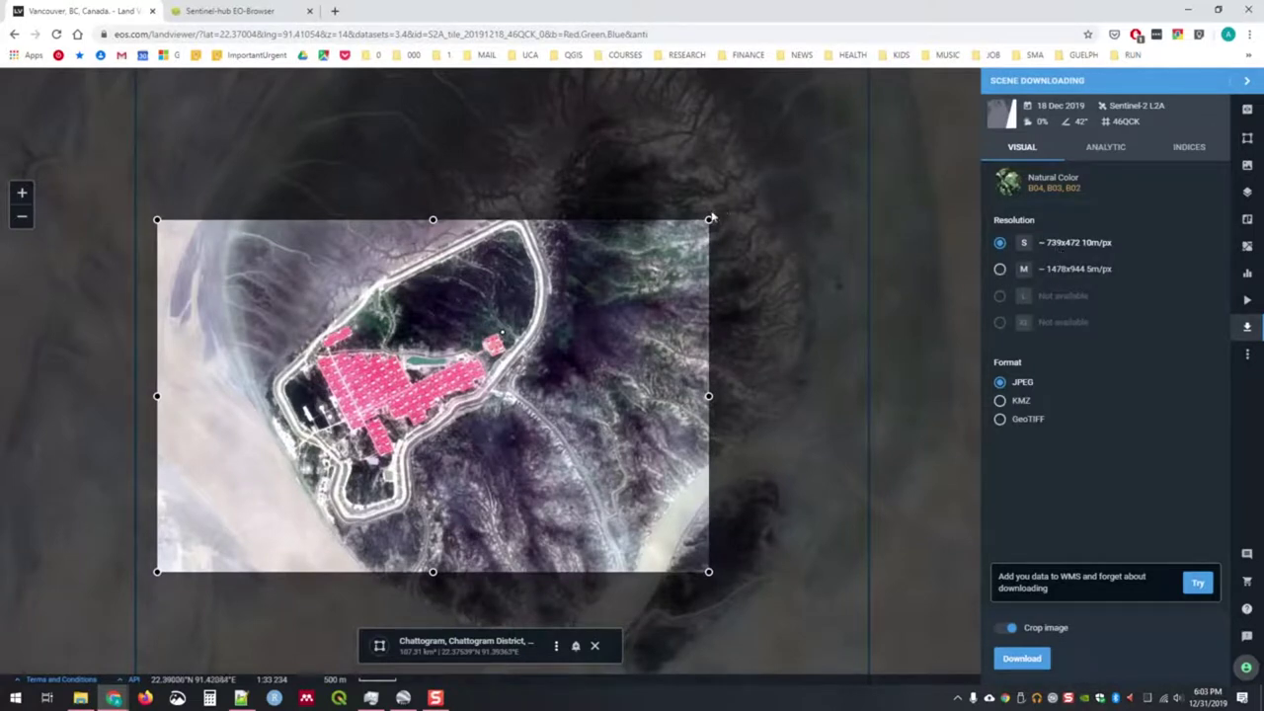
drag(708, 220, 662, 199)
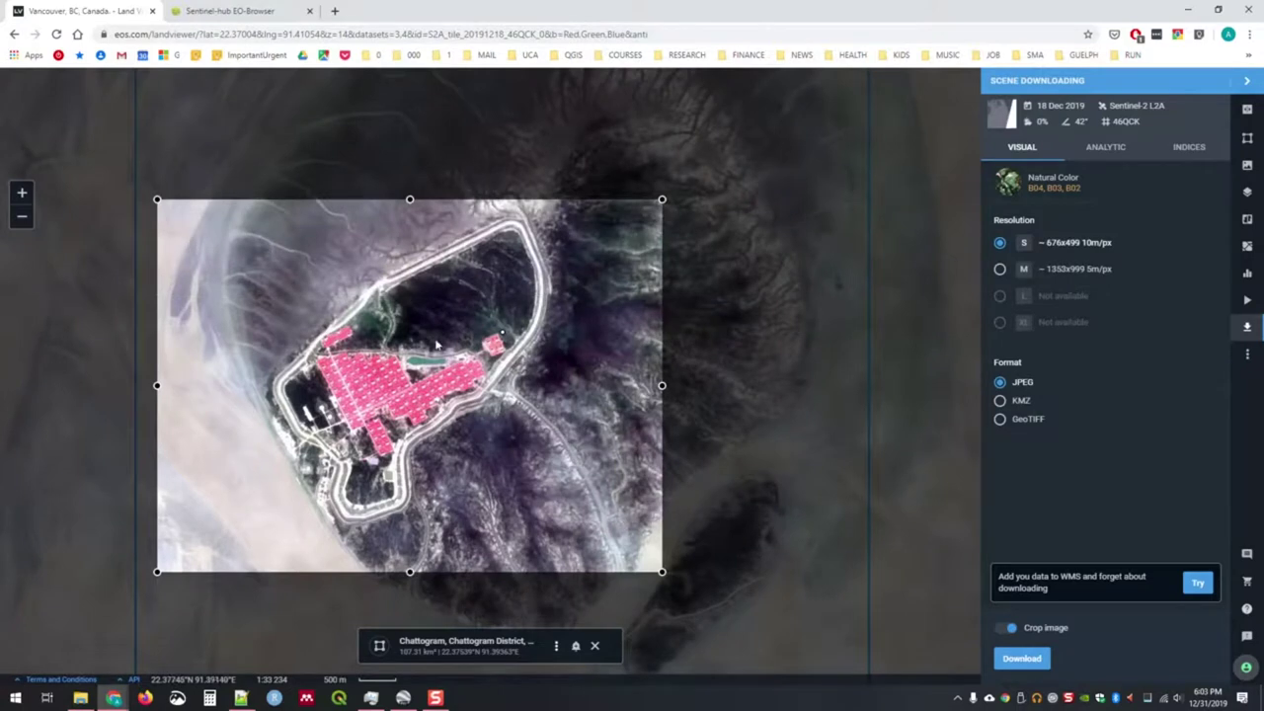
drag(619, 434, 616, 466)
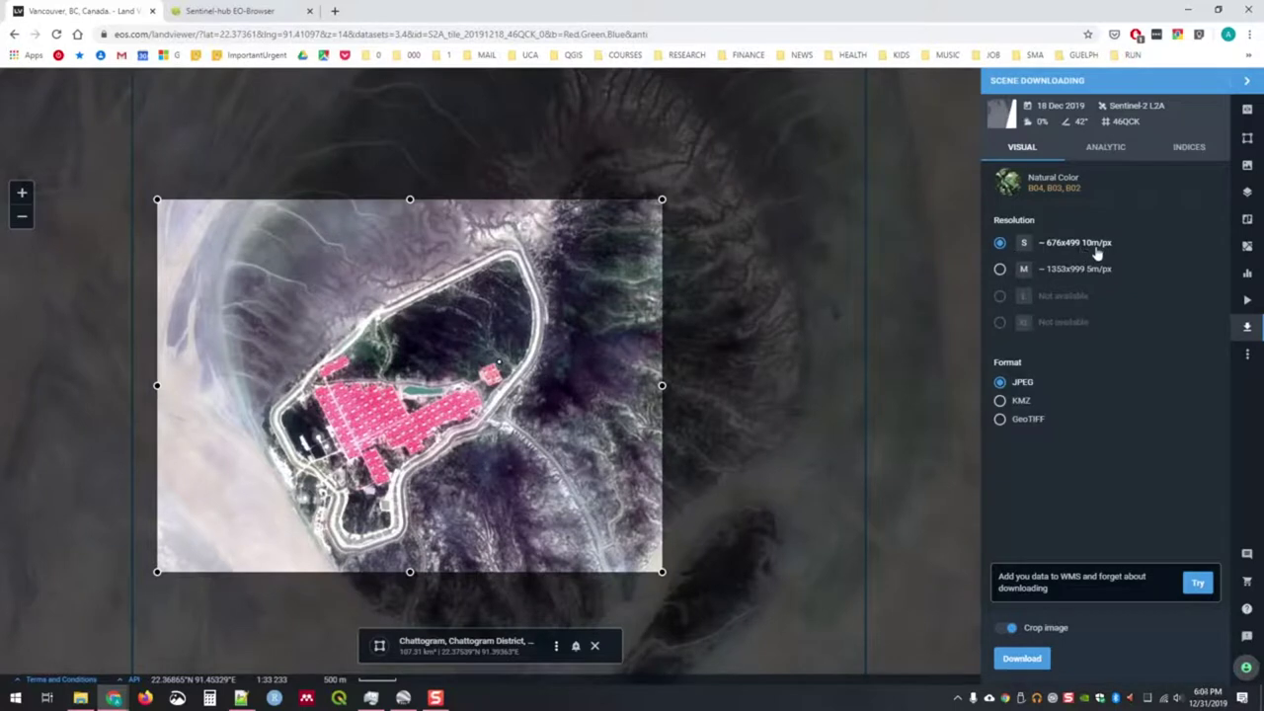
drag(661, 200, 470, 334)
drag(583, 398, 519, 415)
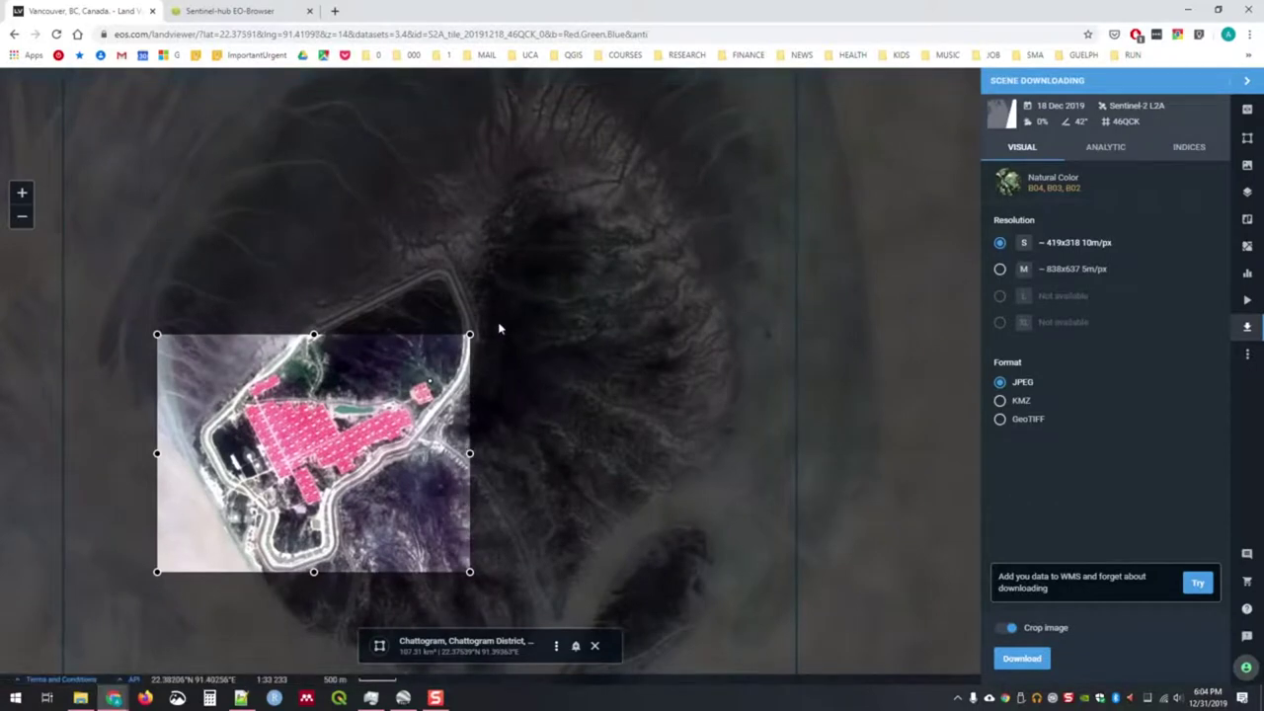
drag(470, 334, 380, 385)
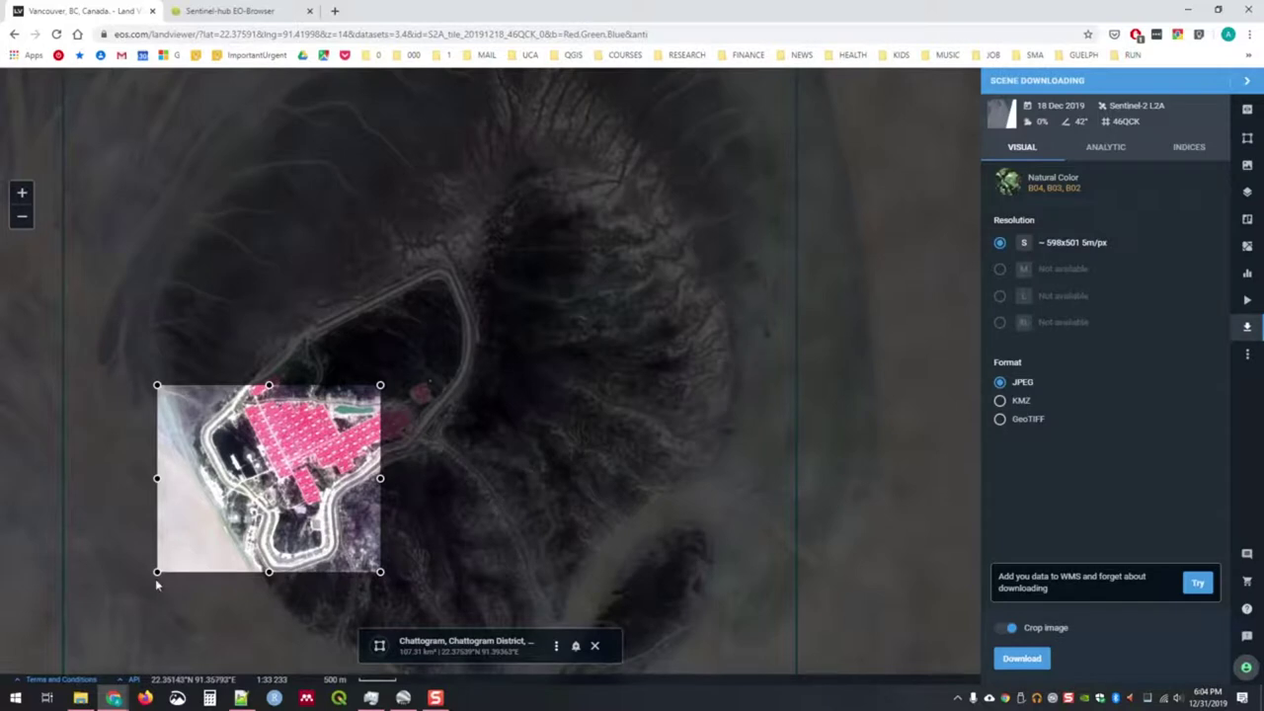
drag(158, 571, 190, 574)
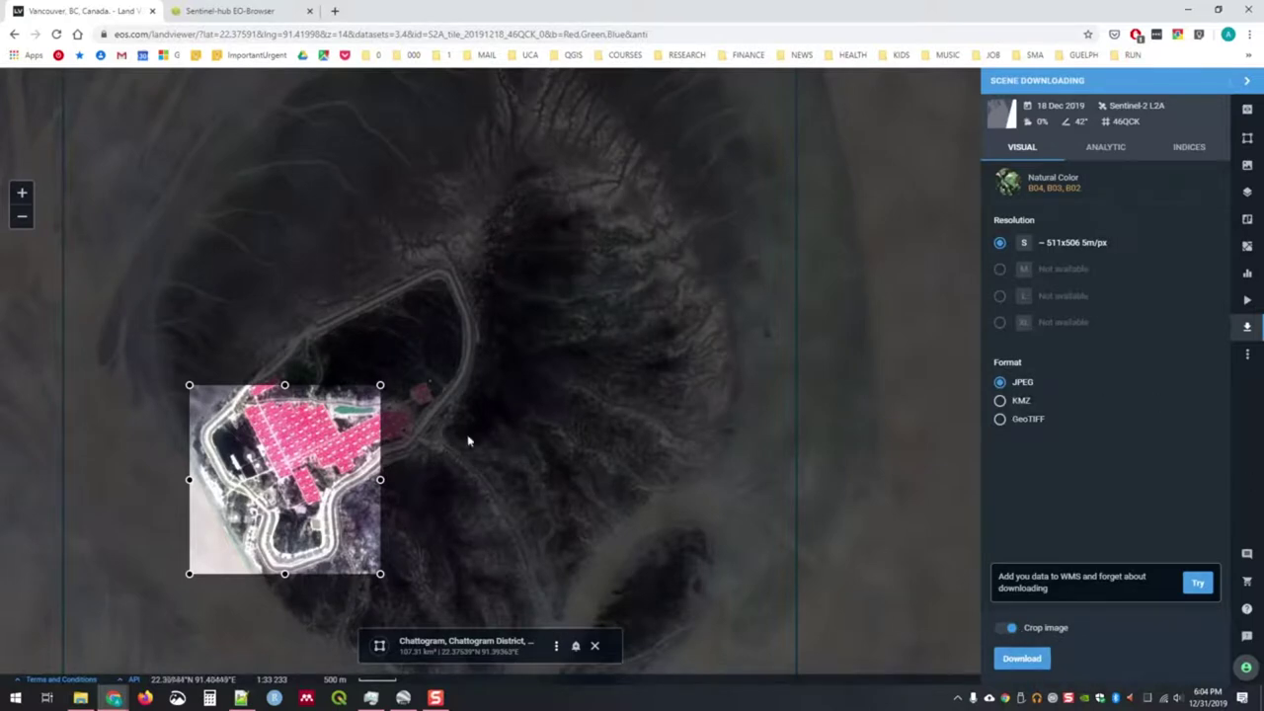
In EO Browser, review the 2019-12-18 camp scene's search settings, results and visualization, then return to LandViewer.
key(ctrl+Tab)
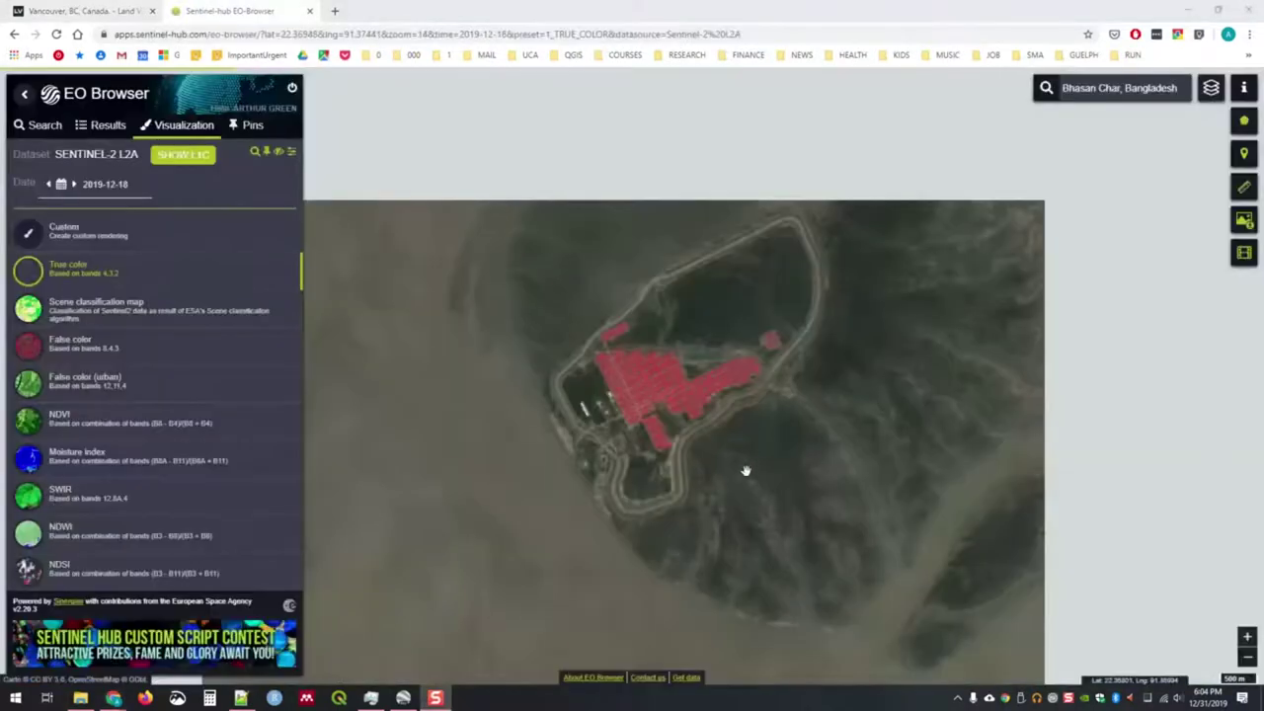
drag(607, 345, 593, 369)
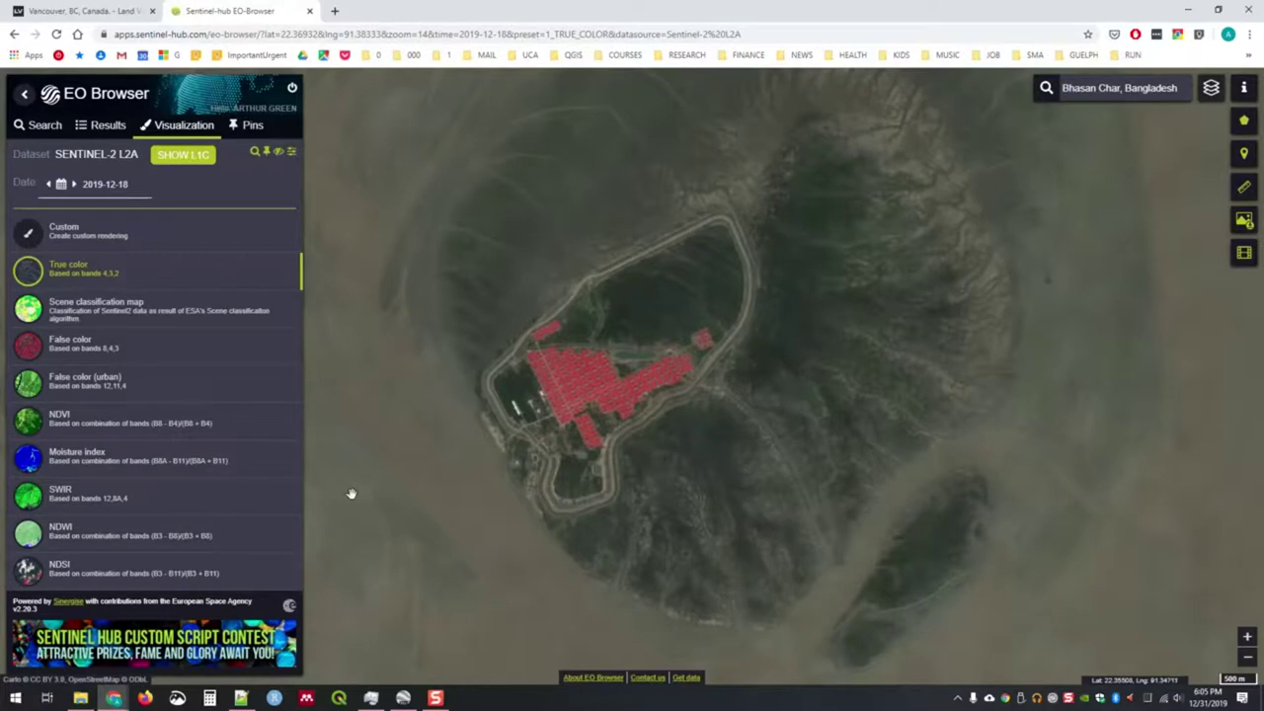
click(44, 129)
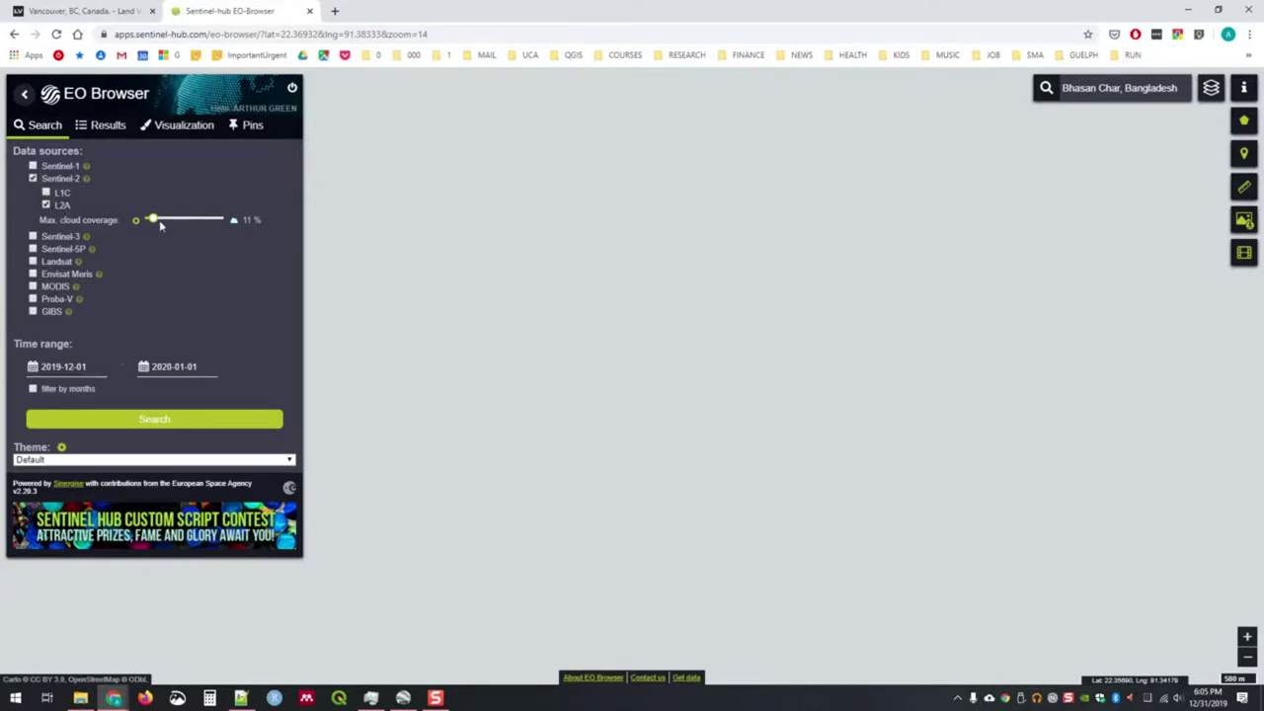
click(104, 130)
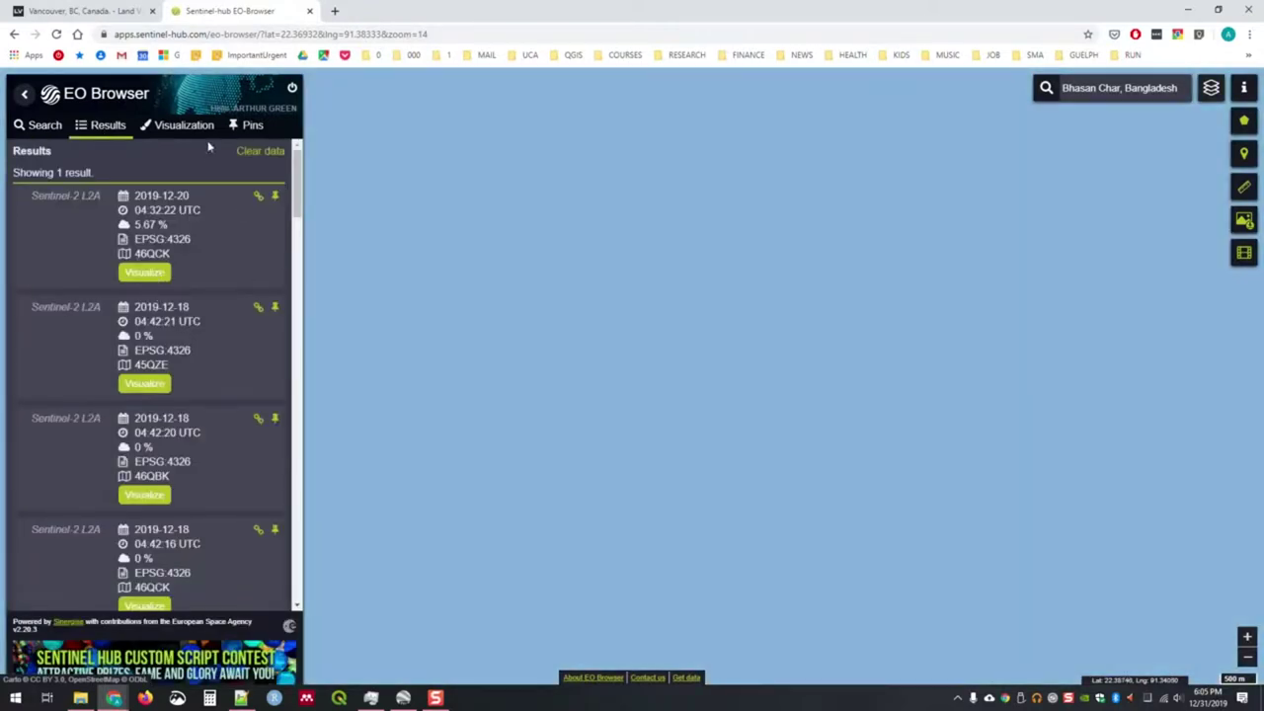
click(203, 129)
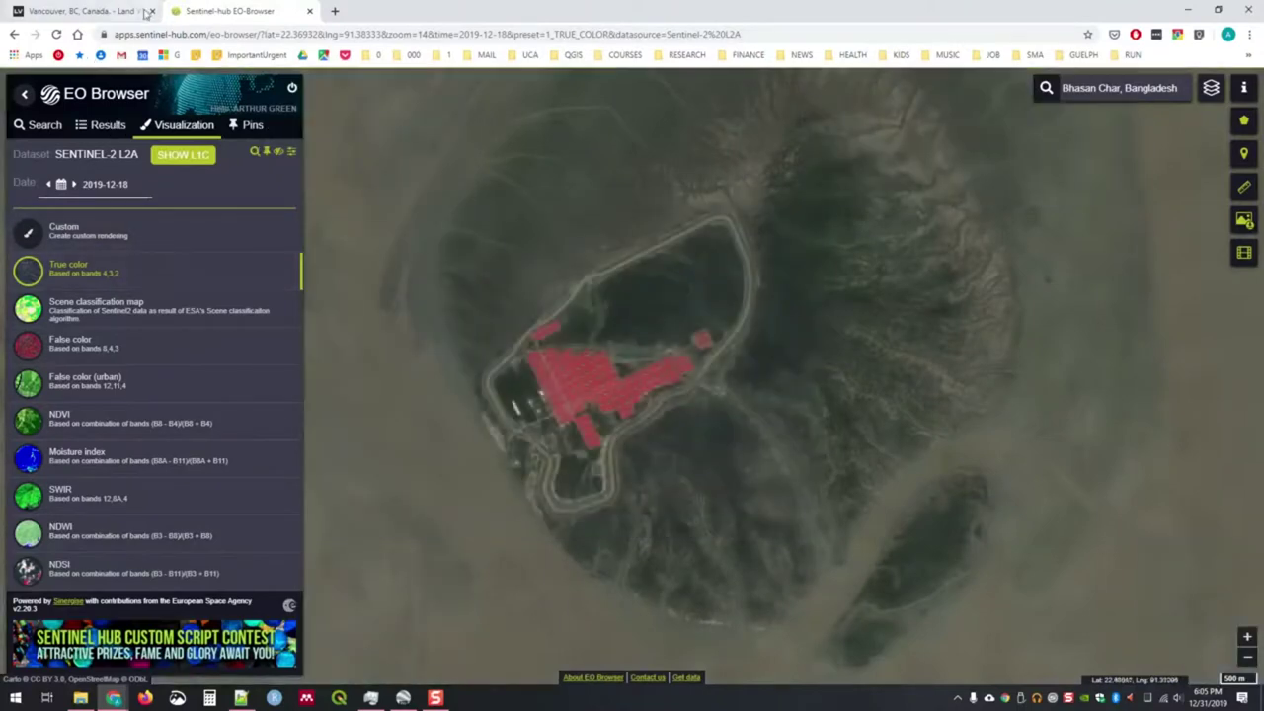
click(88, 9)
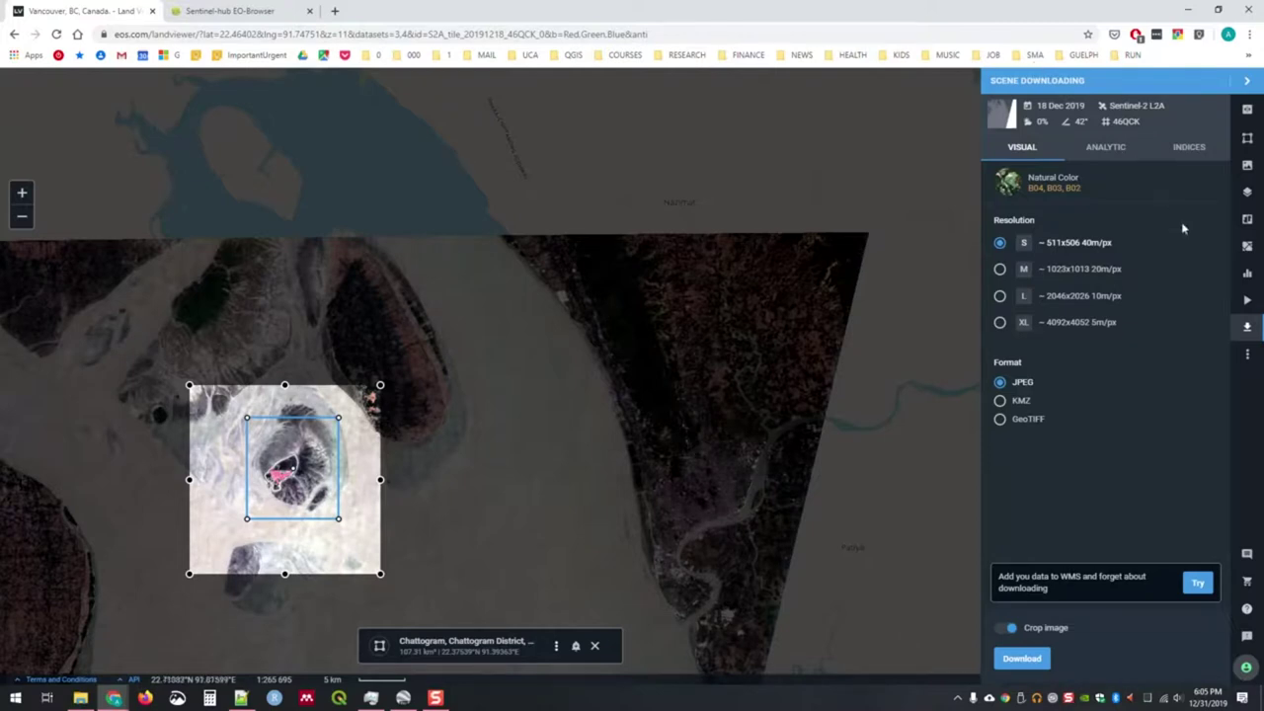
Browse the individual spectral bands available for download in the Analytic list.
click(1106, 149)
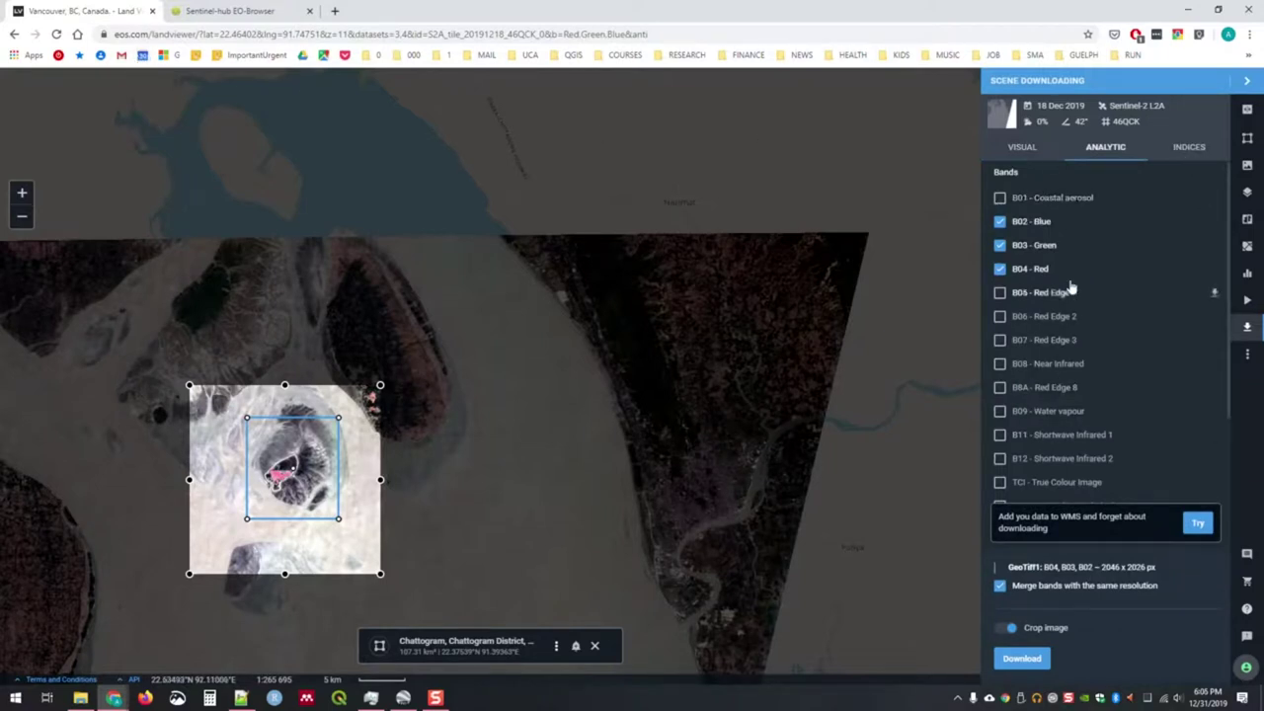
scroll(1071, 296, down, 3)
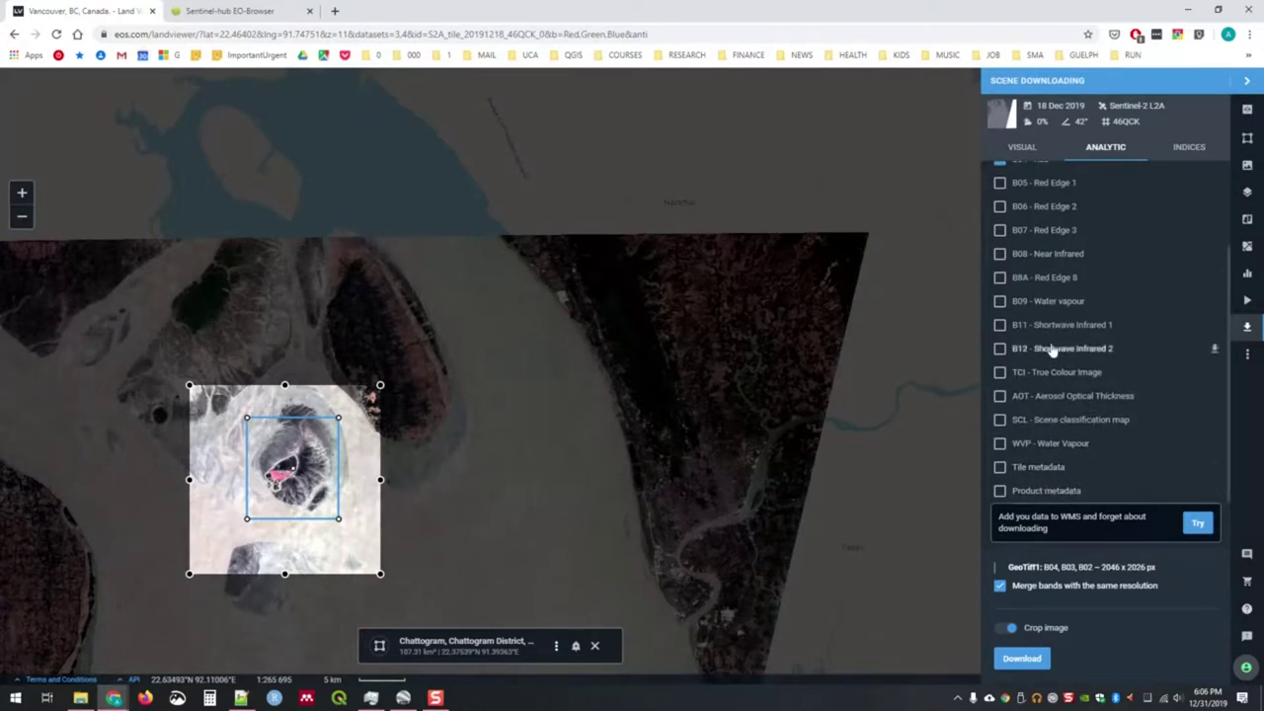
scroll(1049, 351, up, 3)
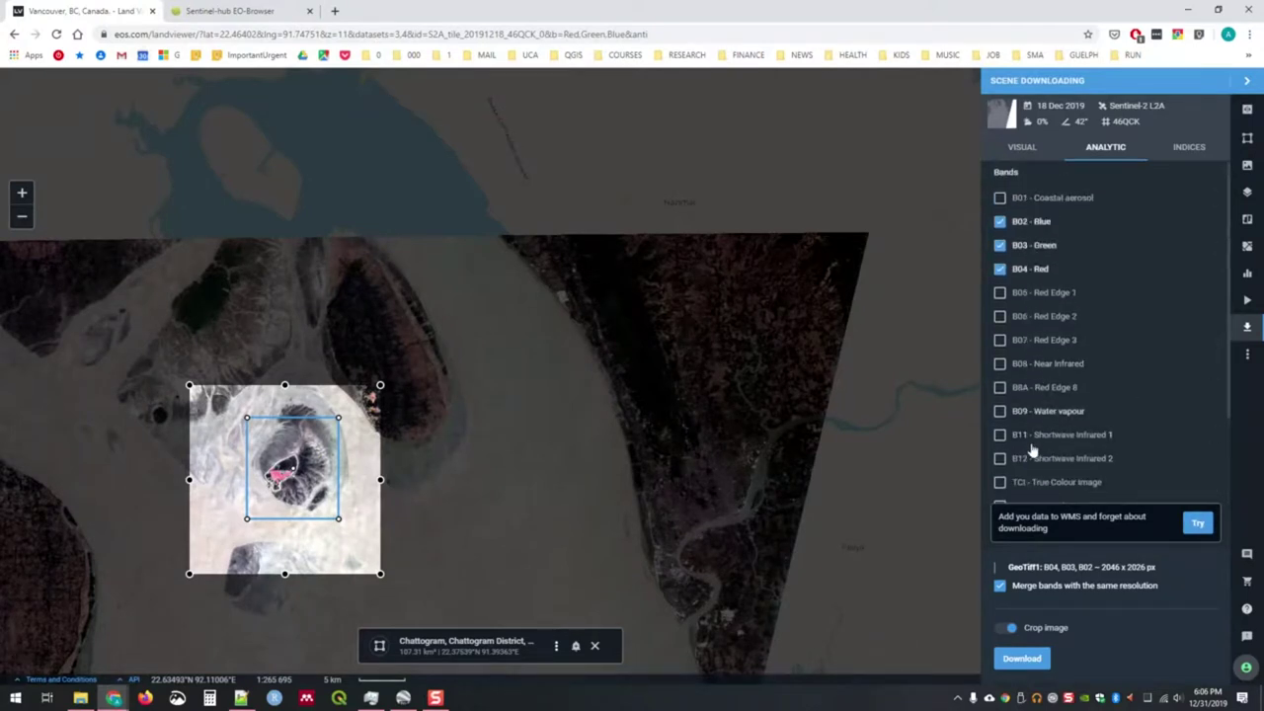
scroll(1042, 425, down, 2)
scroll(1057, 385, up, 2)
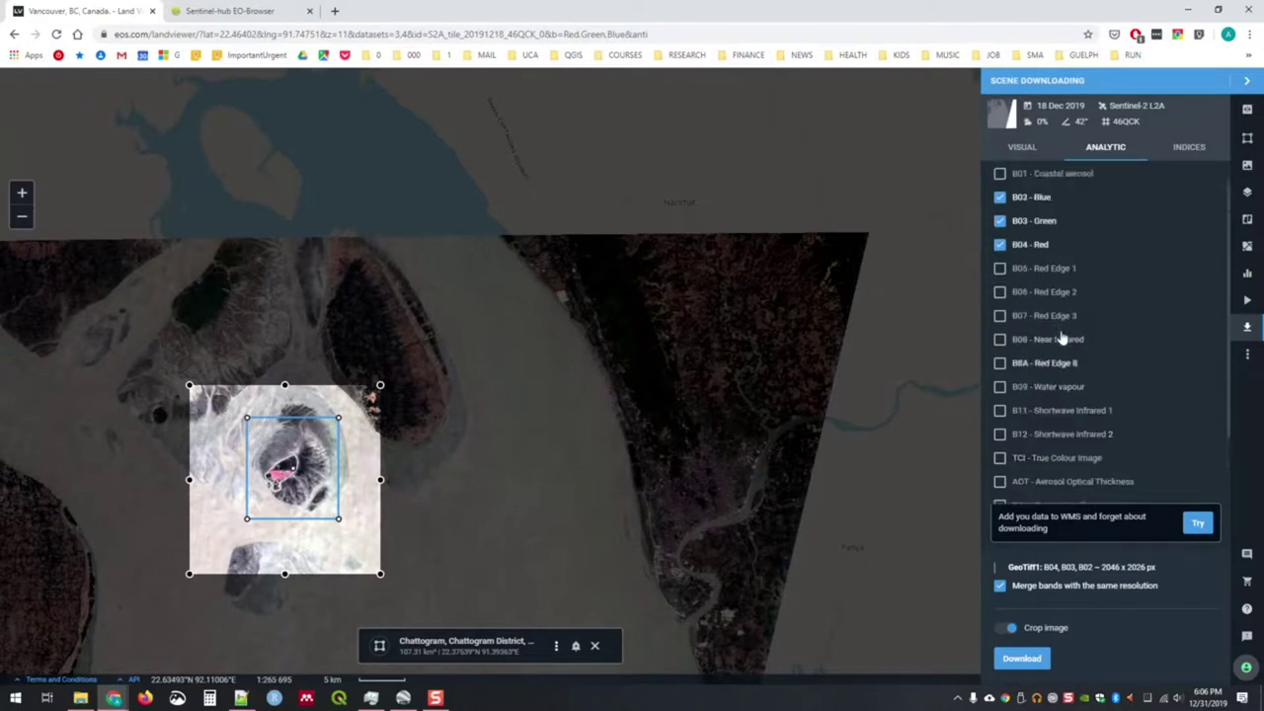
Scroll through the downloadable spectral indices, then bring back the EO Browser Madeira NBR window.
click(1185, 150)
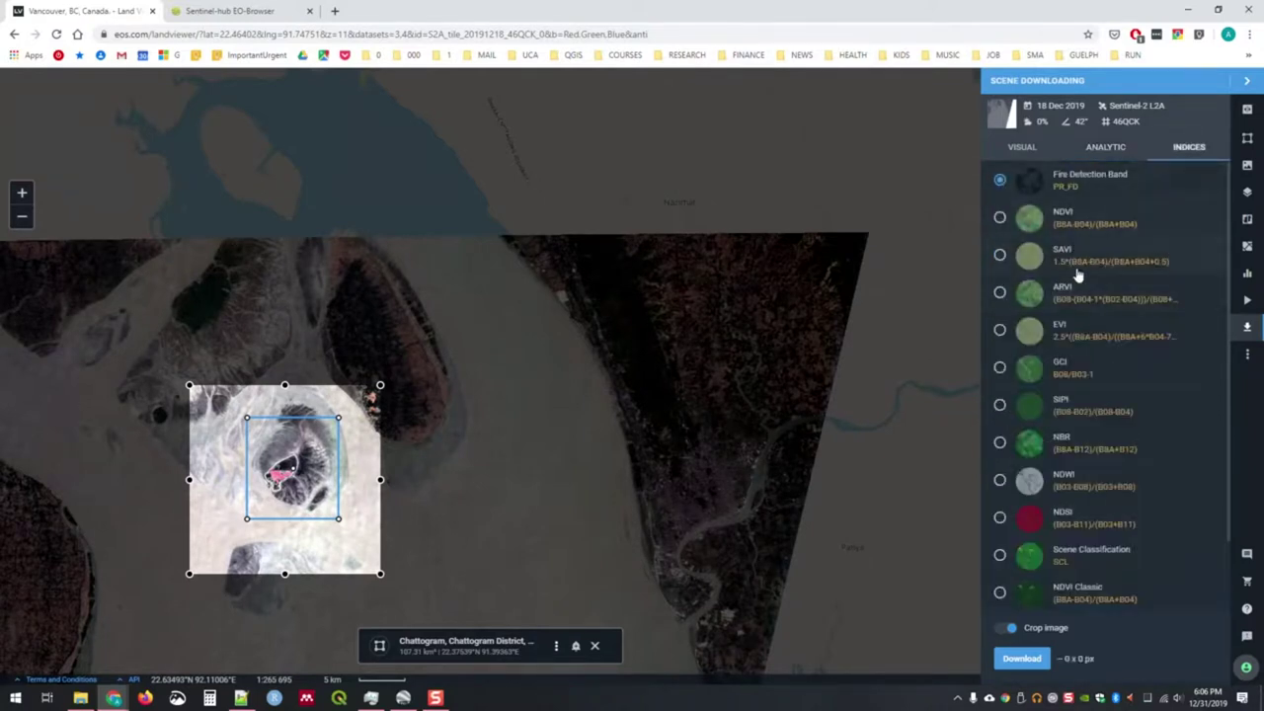
scroll(1086, 553, down, 2)
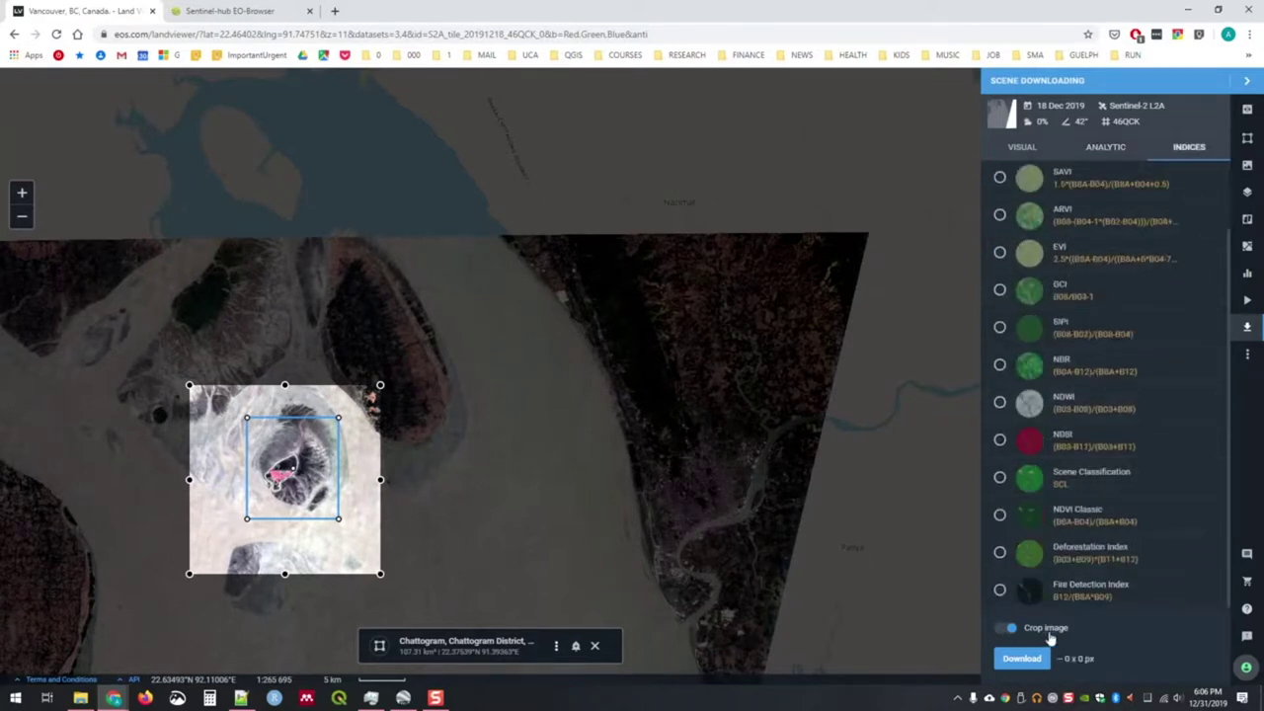
scroll(1111, 444, up, 1)
scroll(1118, 372, up, 2)
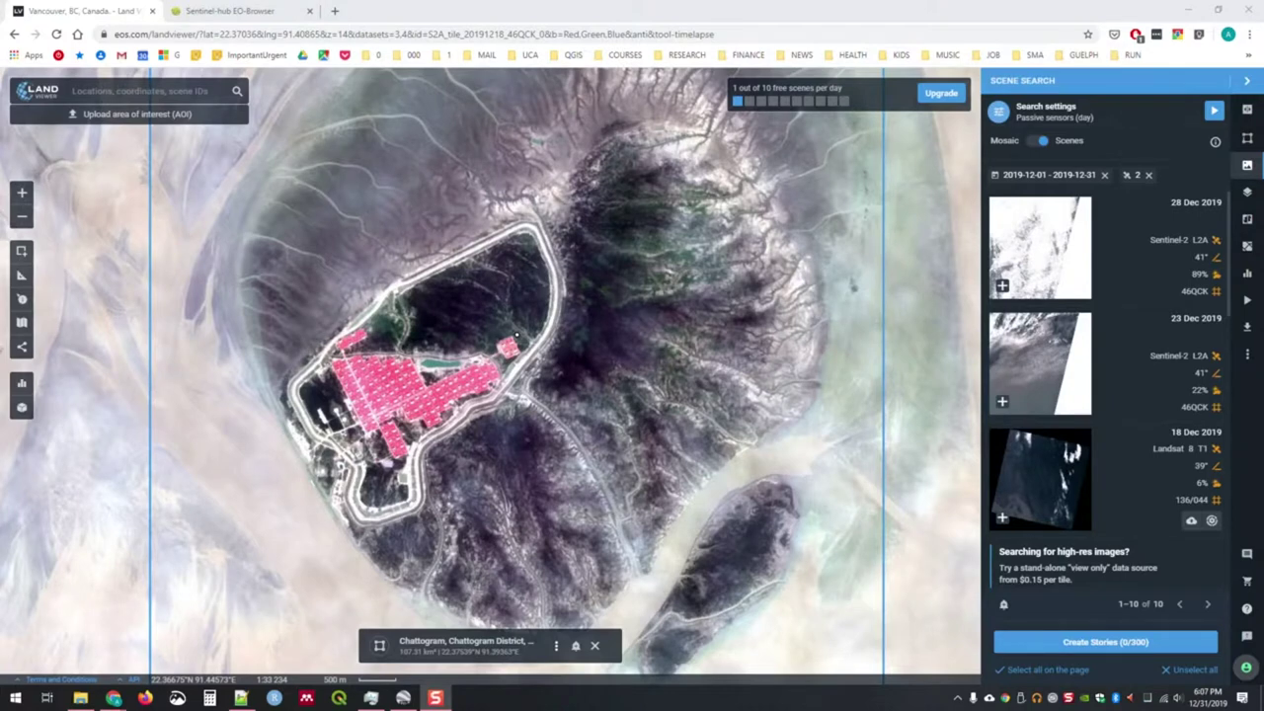
click(113, 698)
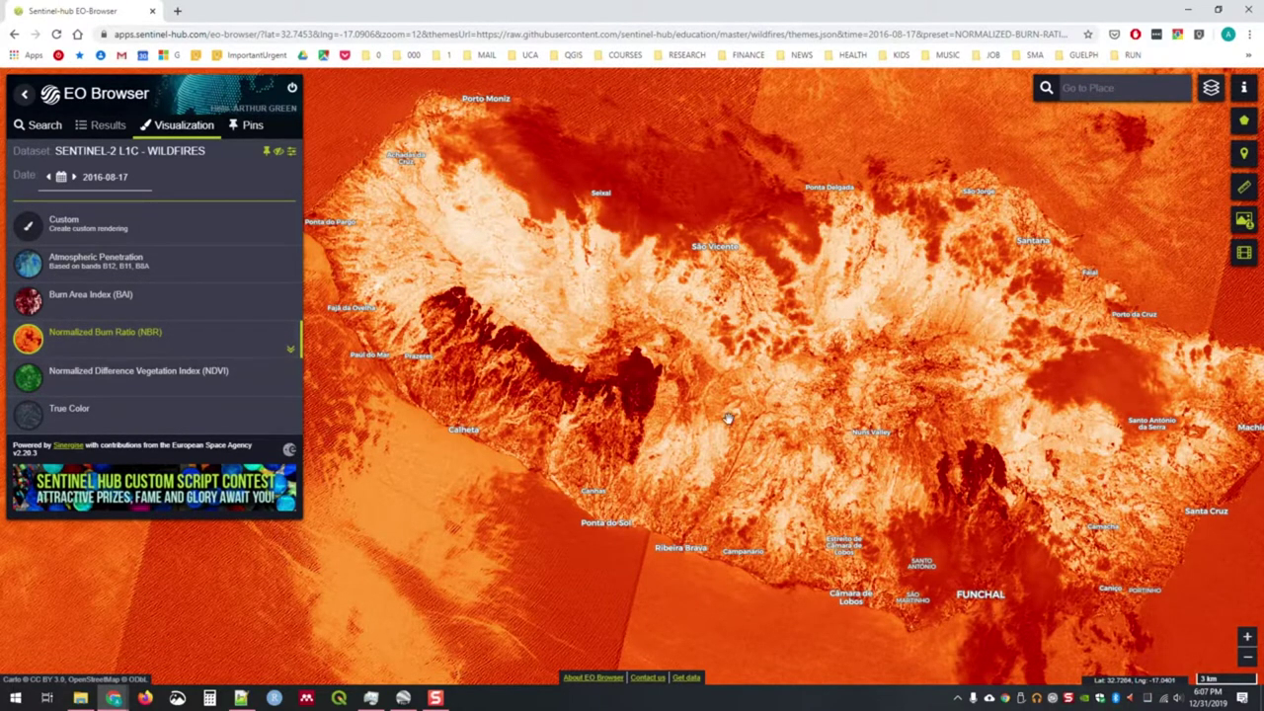
Frame Madeira's burn scar on the NBR map and expand the NBR layer legend.
scroll(727, 421, down, 1)
drag(596, 451, 468, 450)
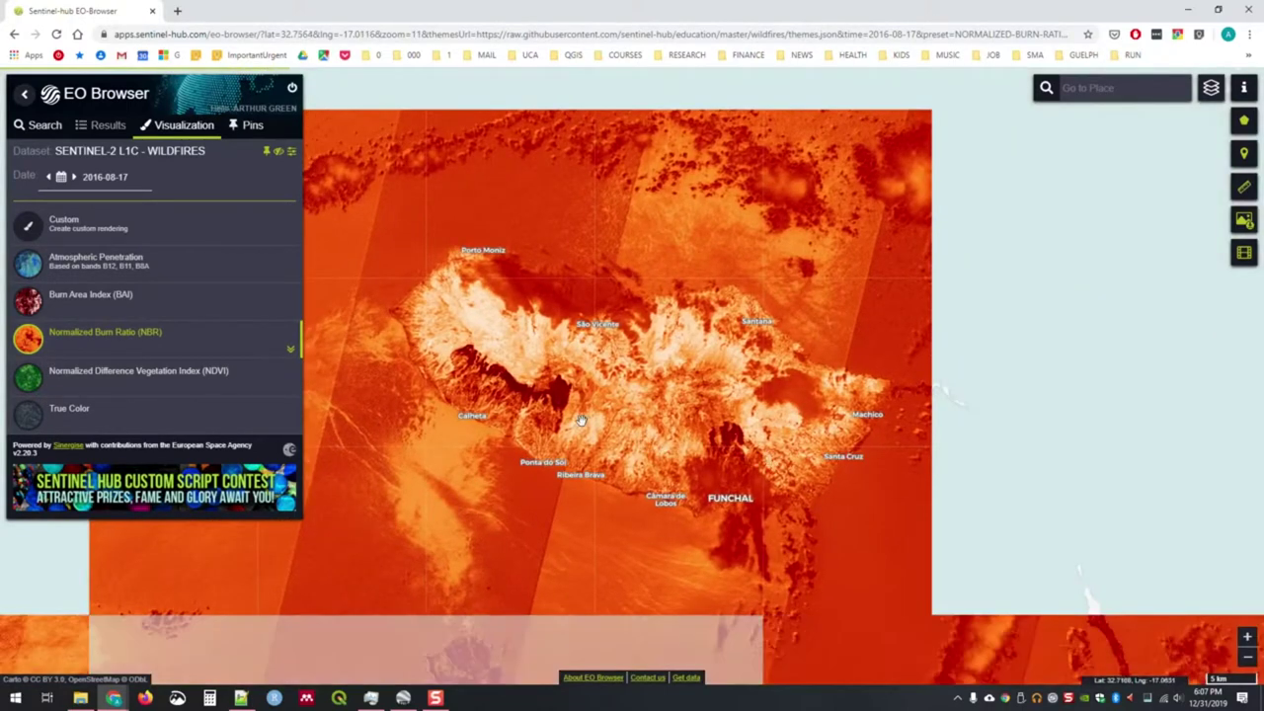
scroll(579, 425, up, 1)
scroll(696, 439, up, 1)
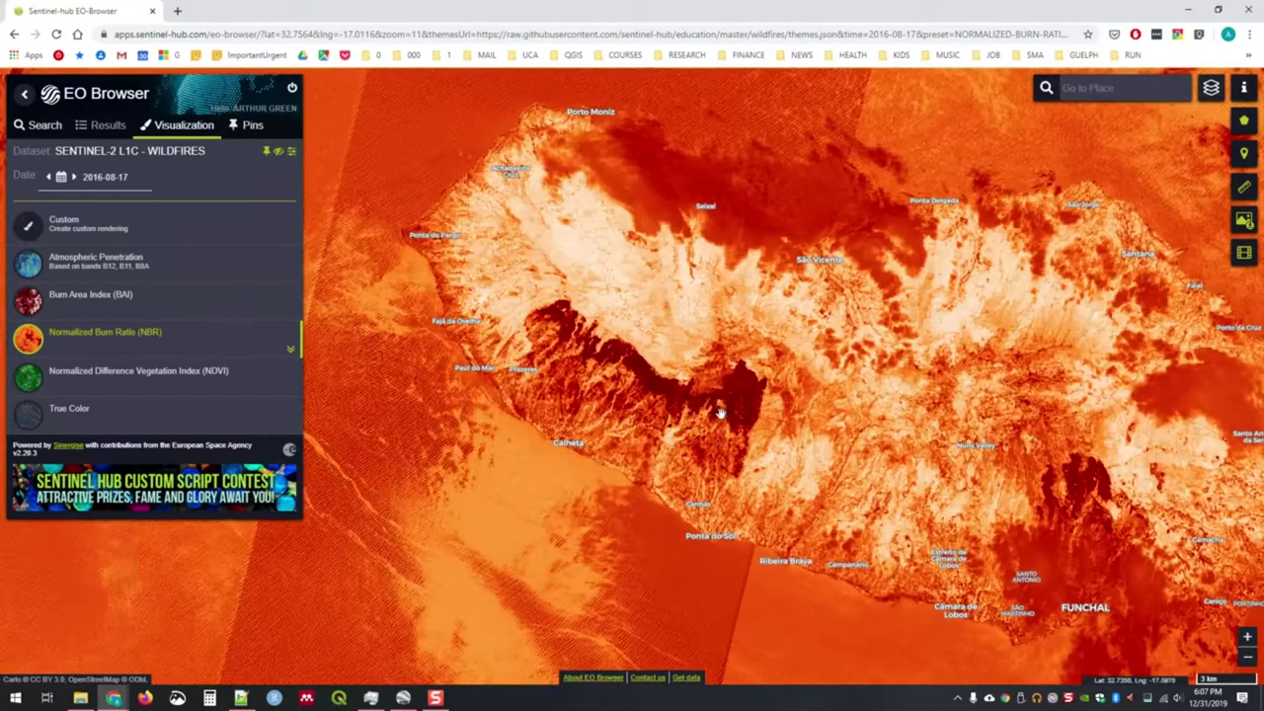
scroll(718, 413, up, 1)
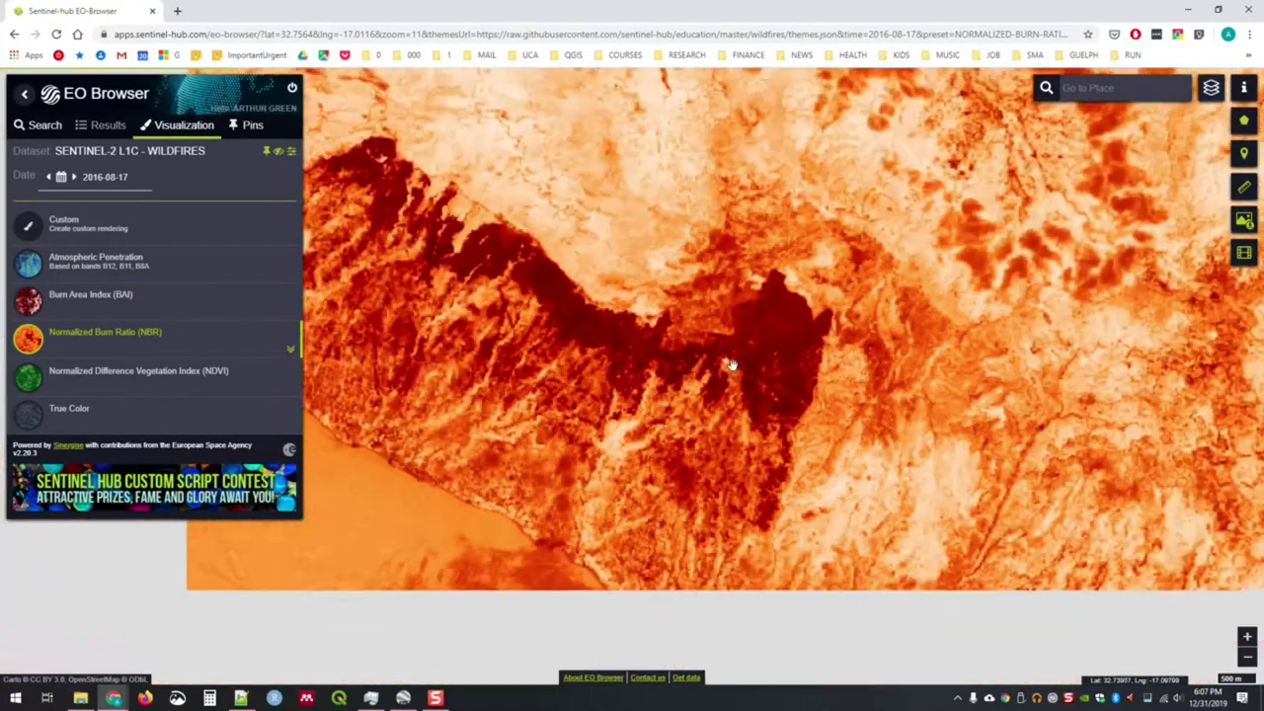
scroll(728, 362, down, 1)
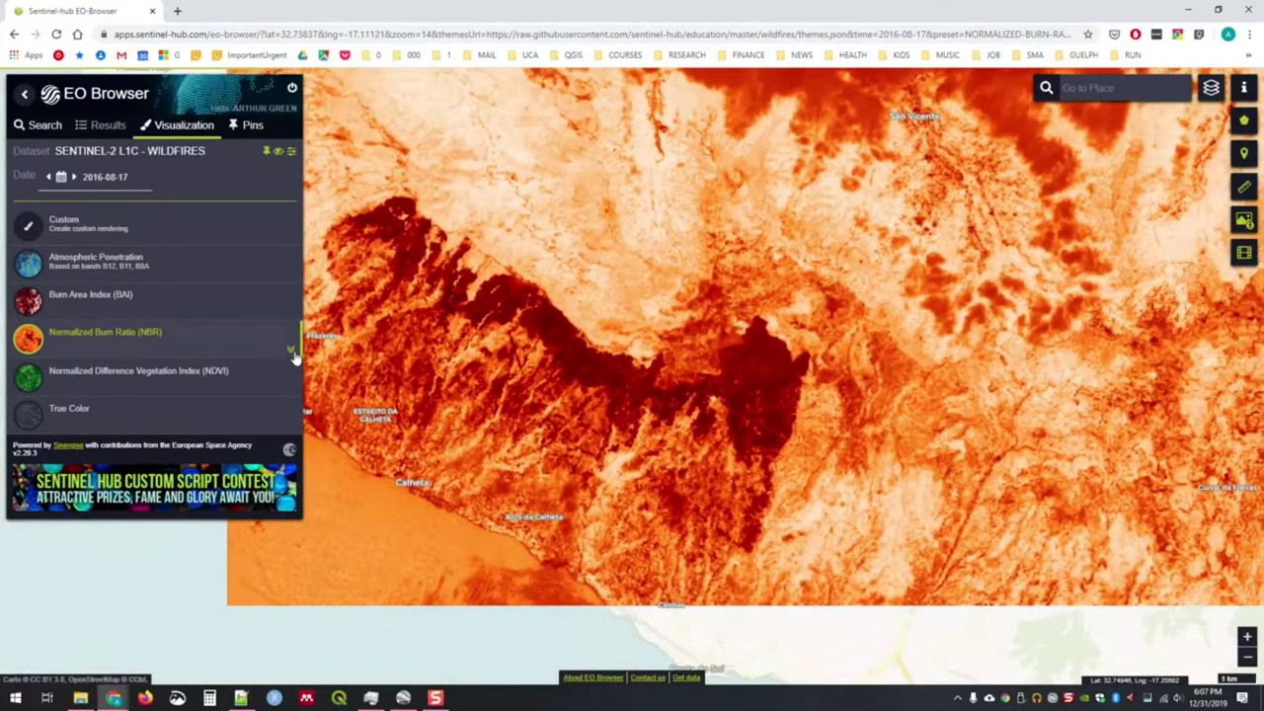
click(291, 352)
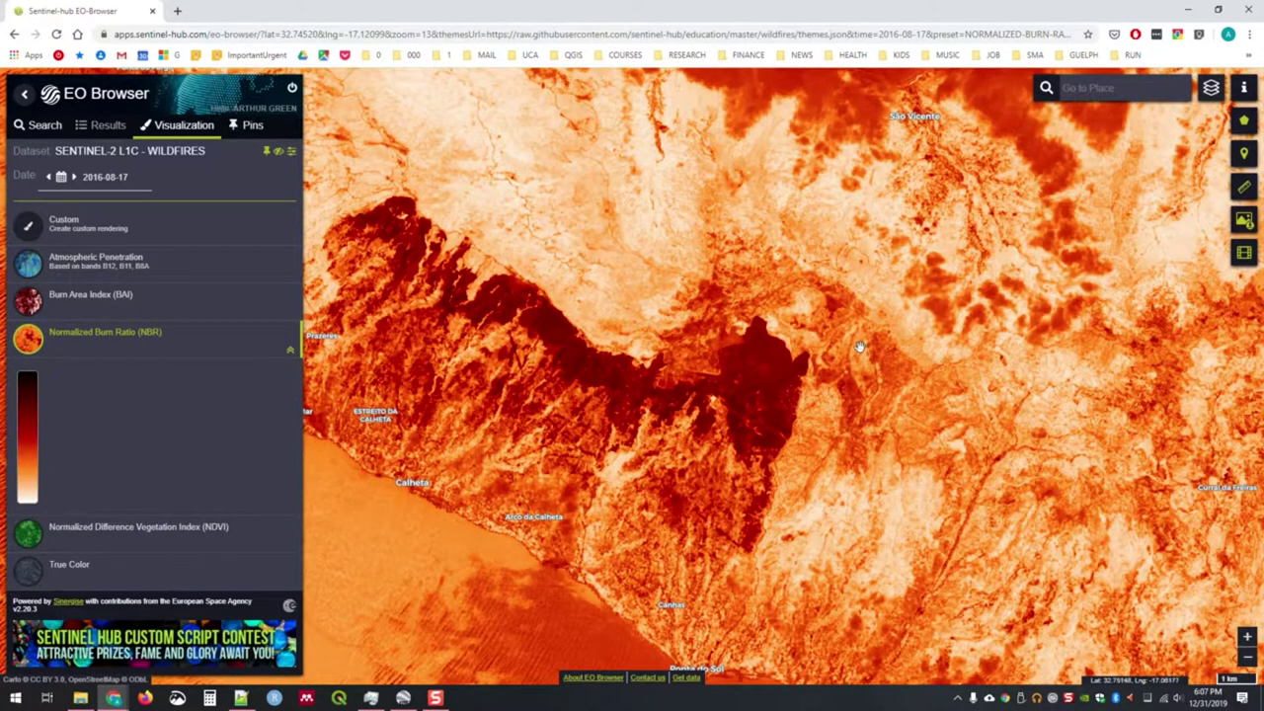
drag(855, 327, 707, 380)
scroll(819, 393, down, 1)
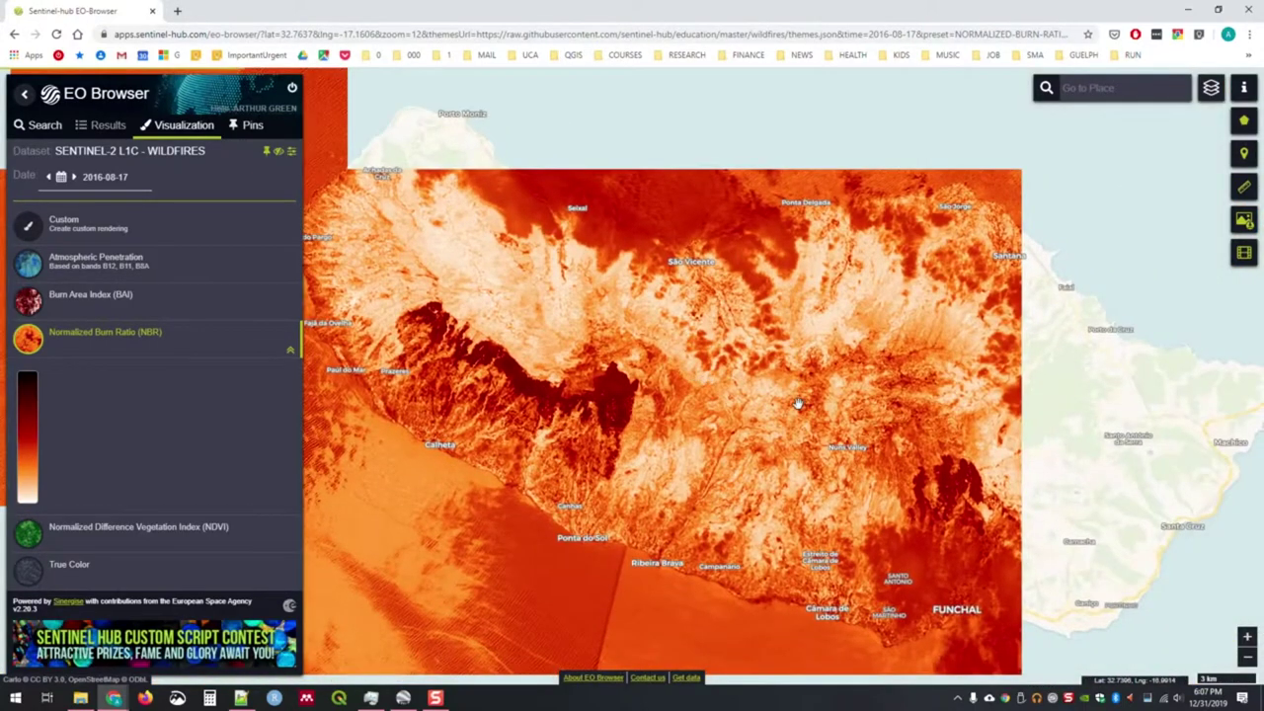
scroll(799, 403, down, 1)
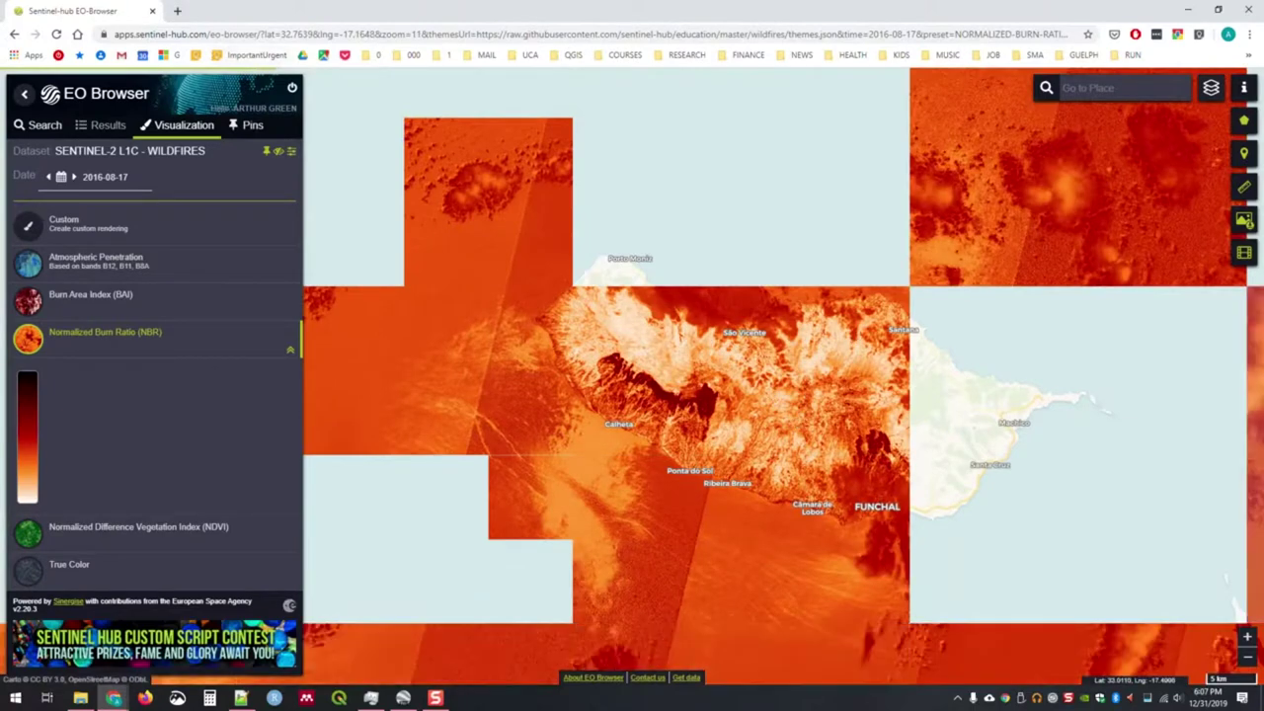
Merge EO Browser into the LandViewer window as a tab, compare the views, and end on LandViewer.
drag(74, 11, 392, 29)
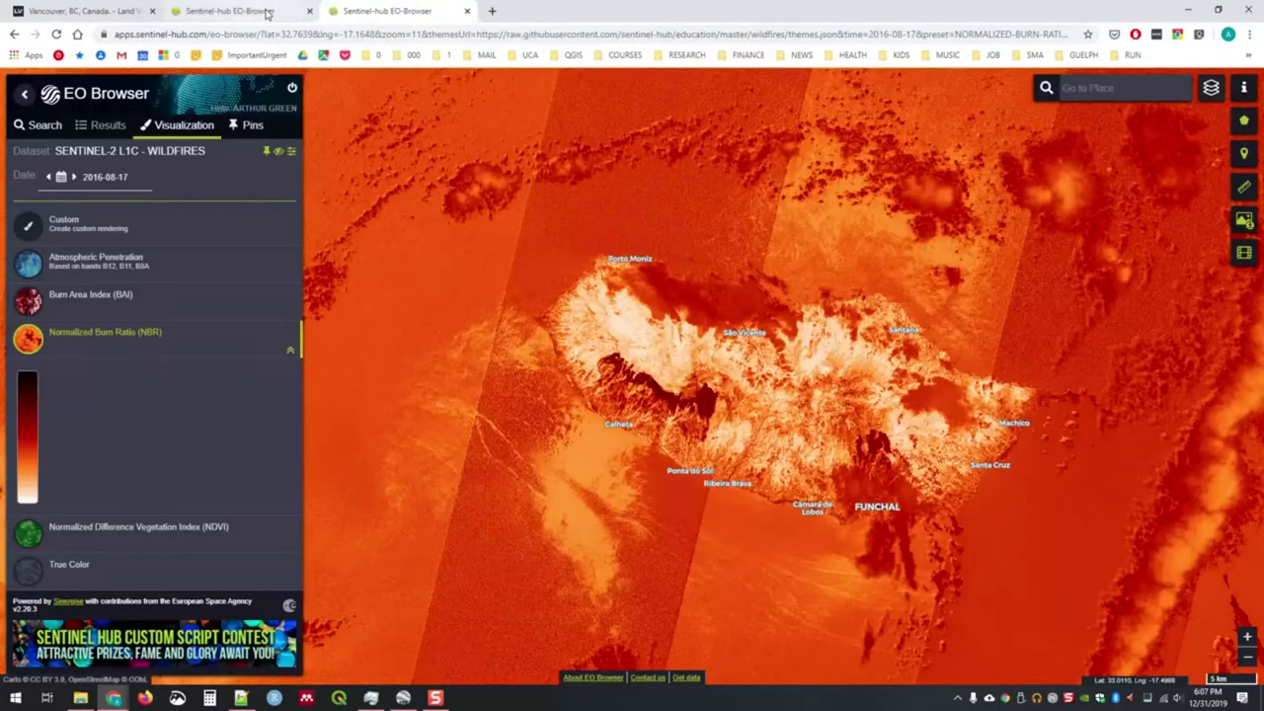
click(174, 12)
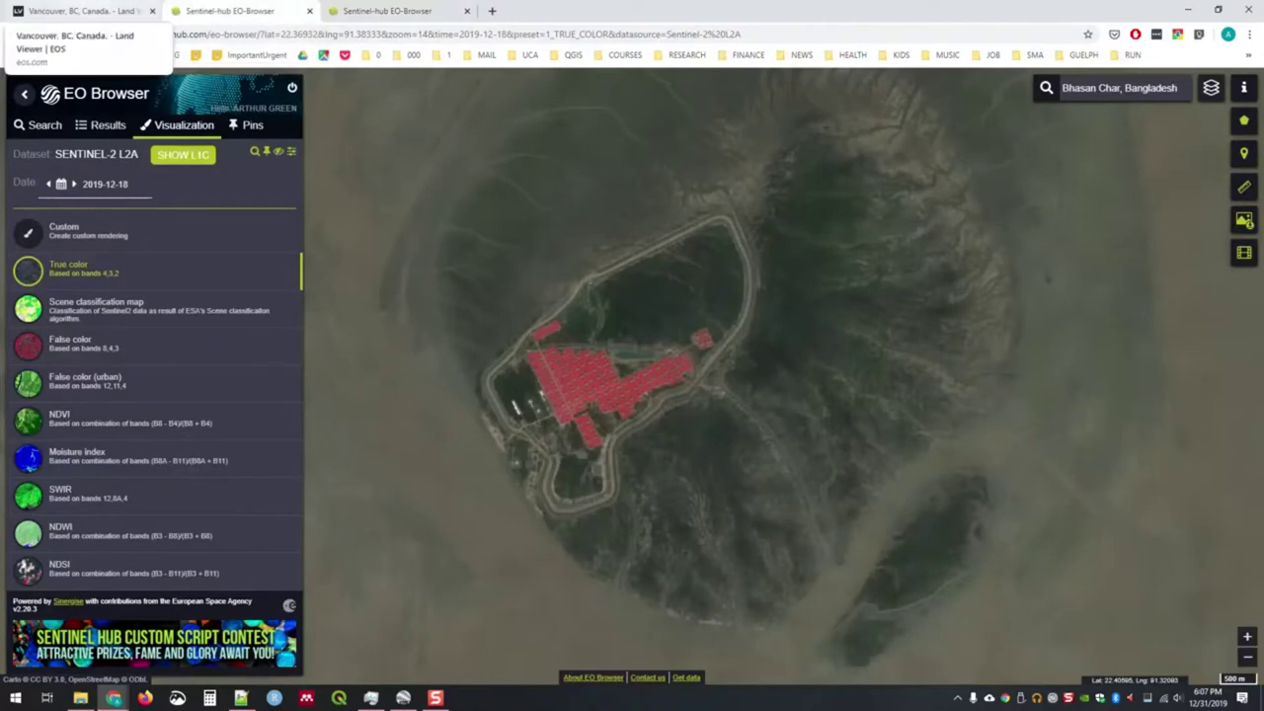
click(387, 11)
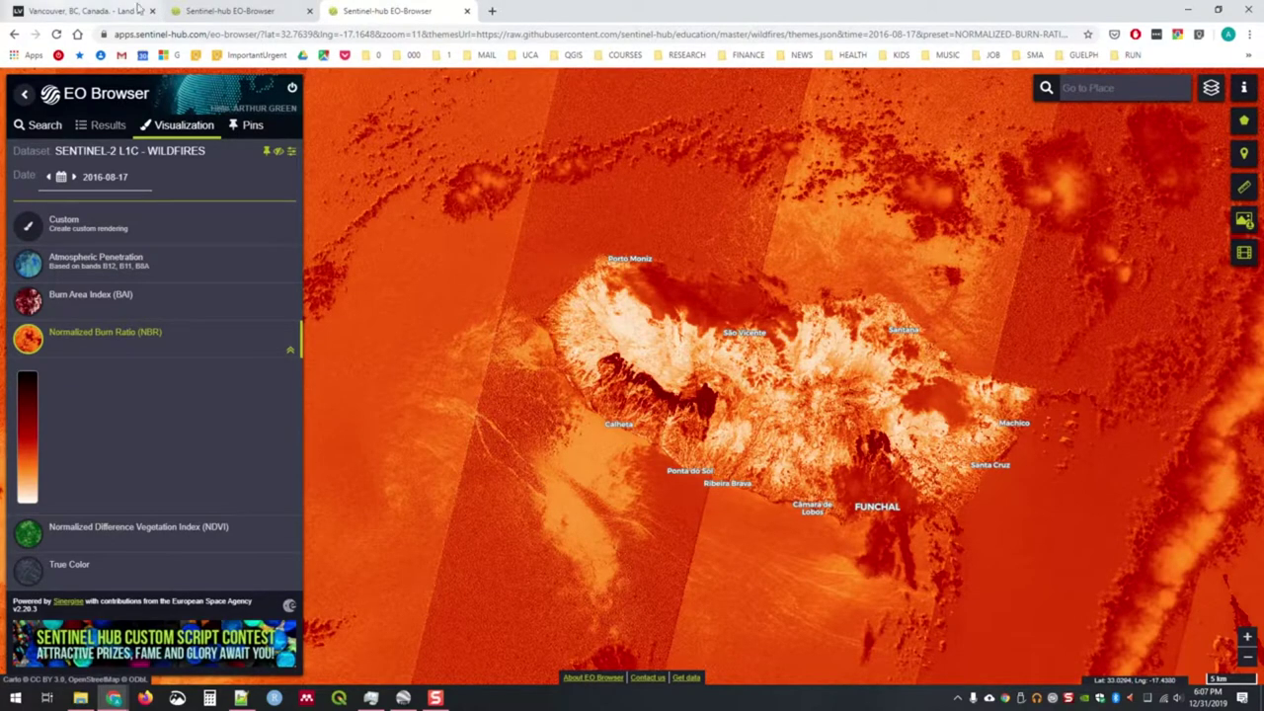
click(229, 11)
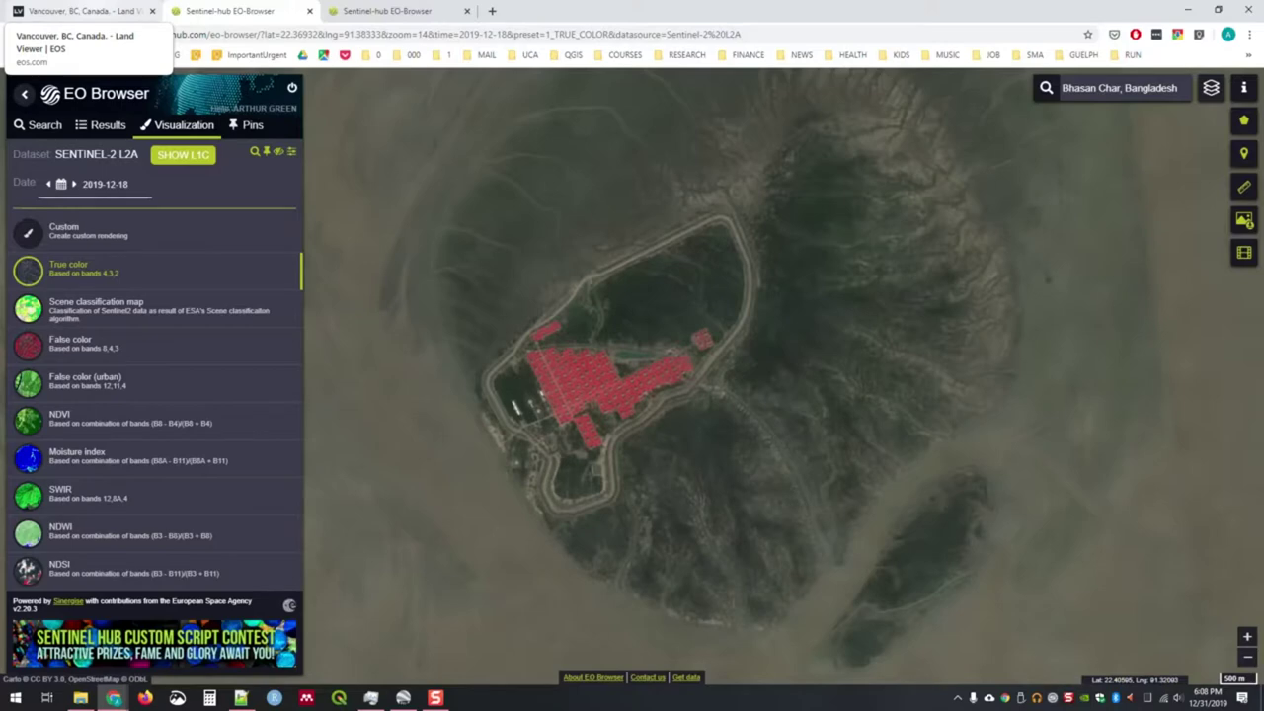
click(79, 10)
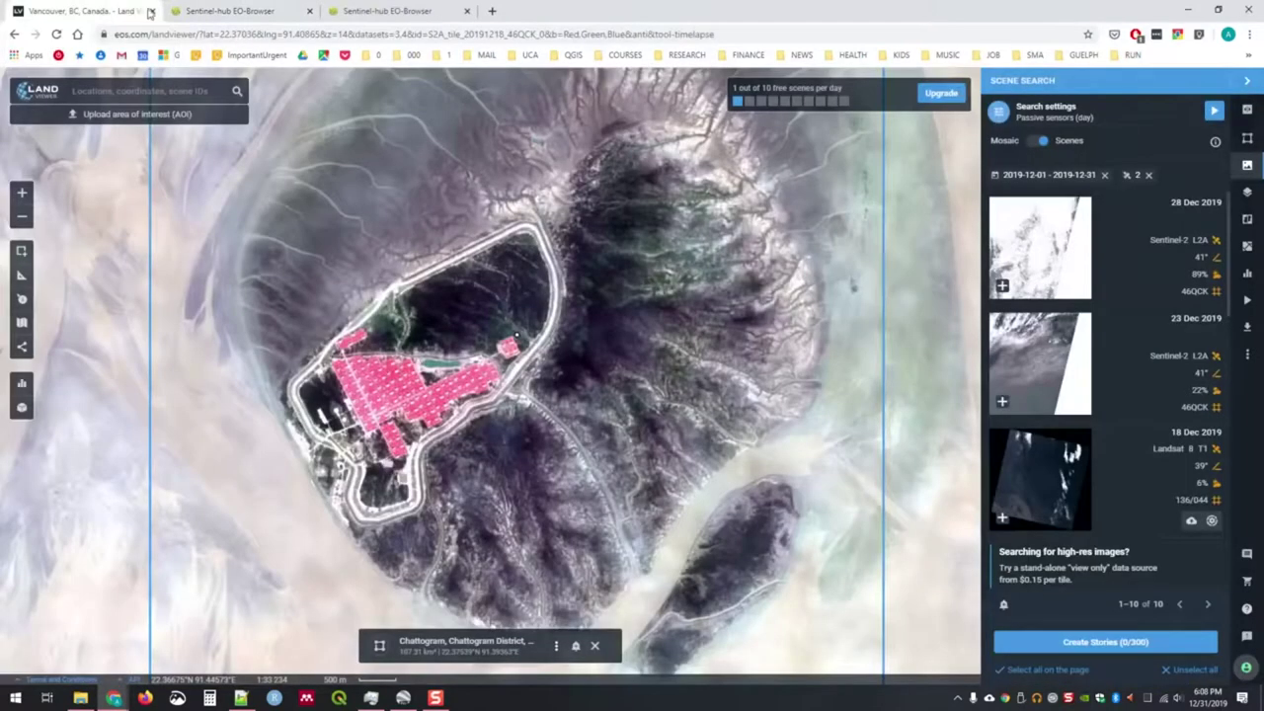
Zoom onto the camp shelters and open Clustering for the 18 Dec 2019 scene (NDVI, 3 classes).
drag(433, 279, 557, 313)
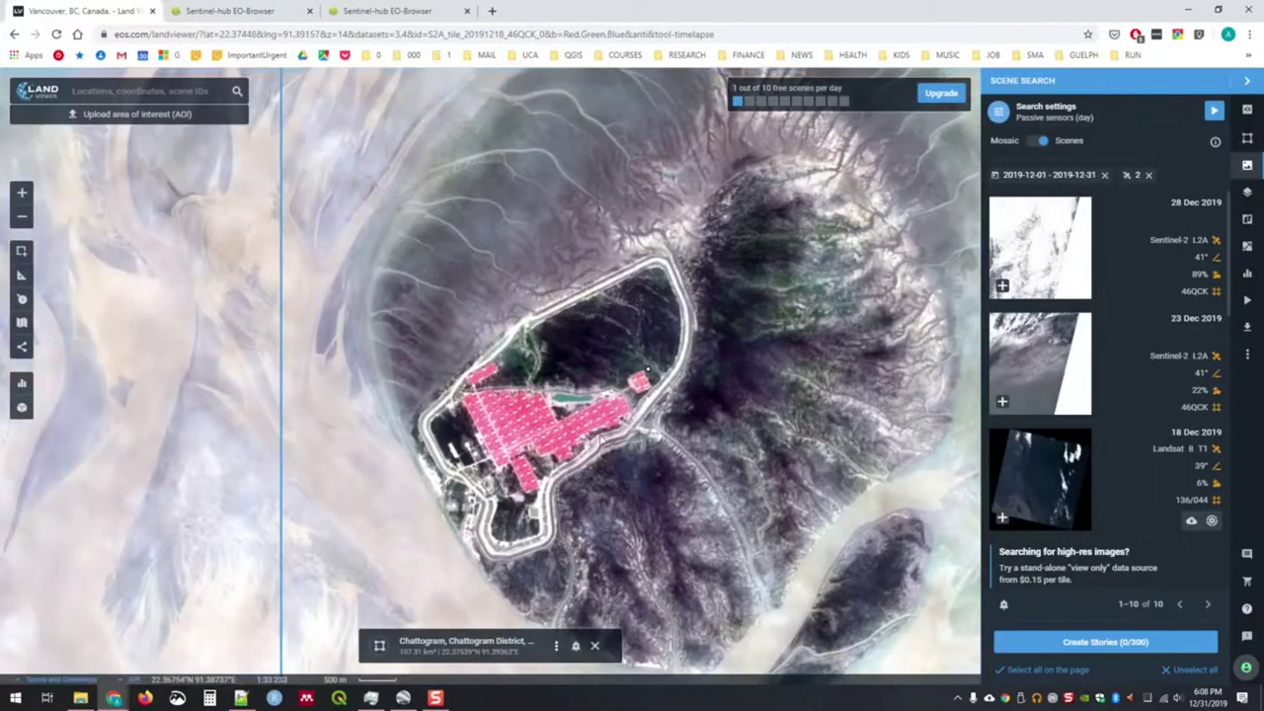
scroll(524, 548, up, 1)
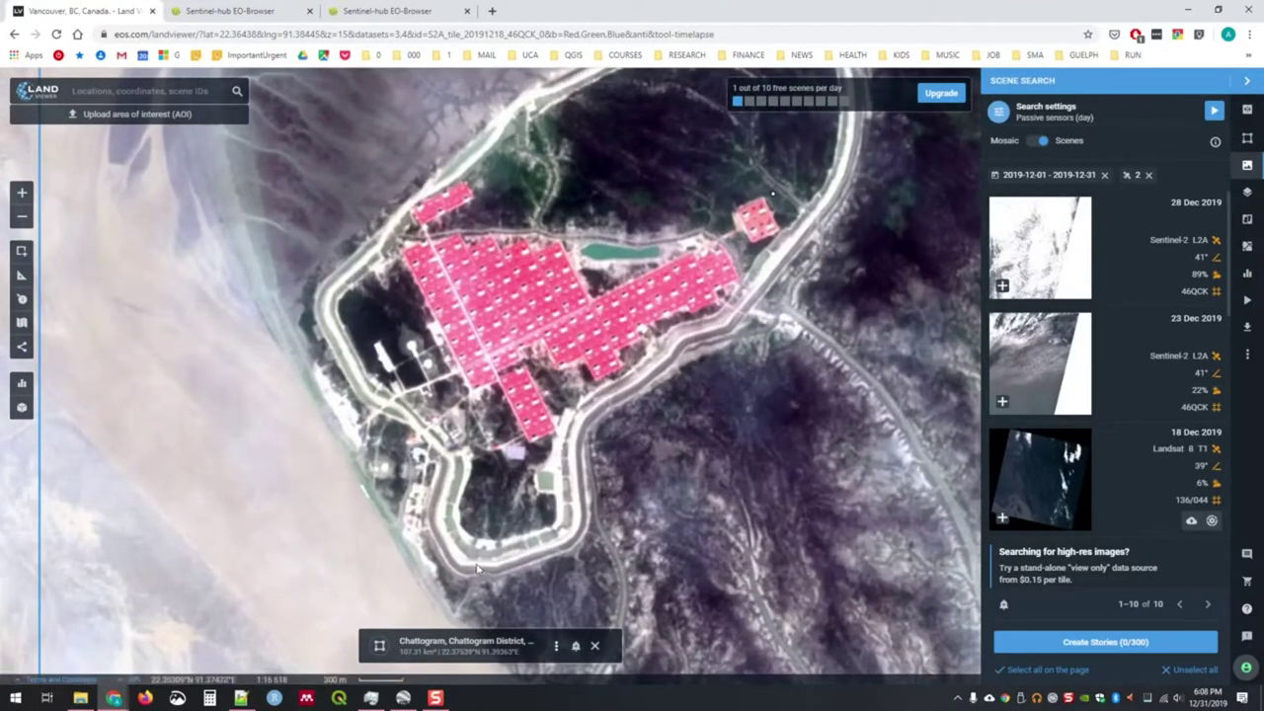
scroll(478, 542, down, 1)
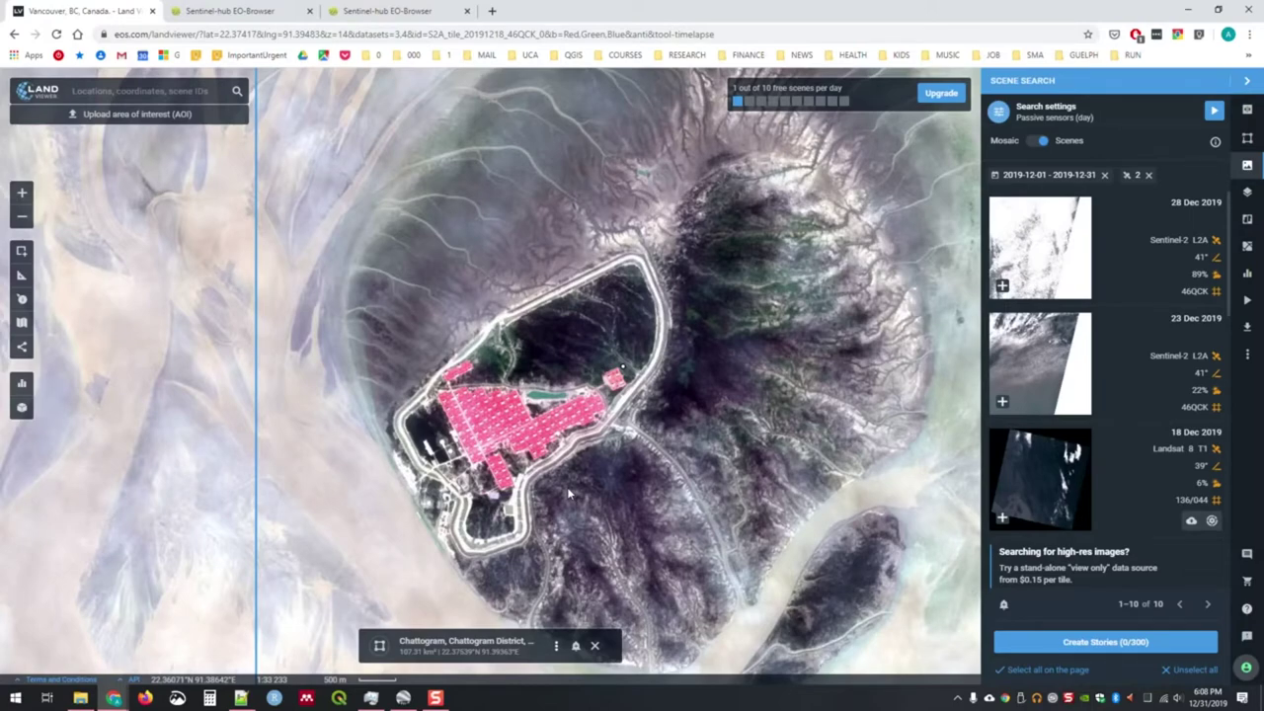
scroll(612, 427, up, 3)
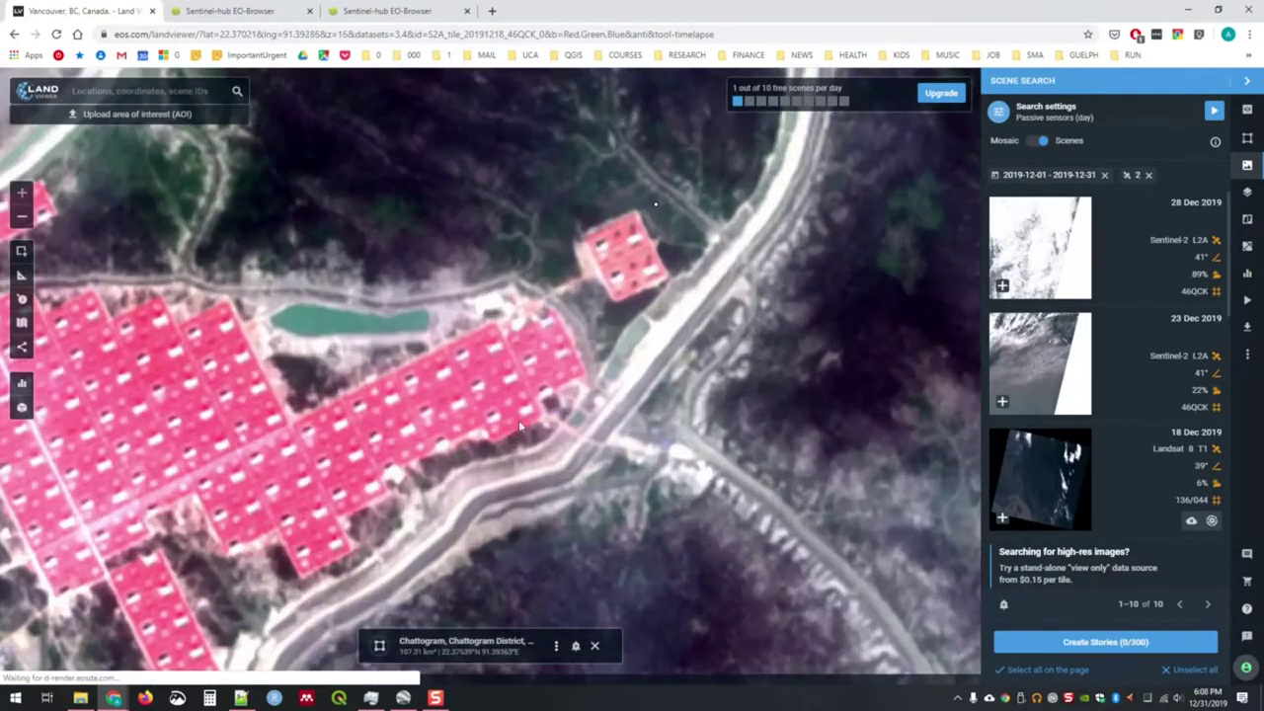
drag(494, 393, 581, 502)
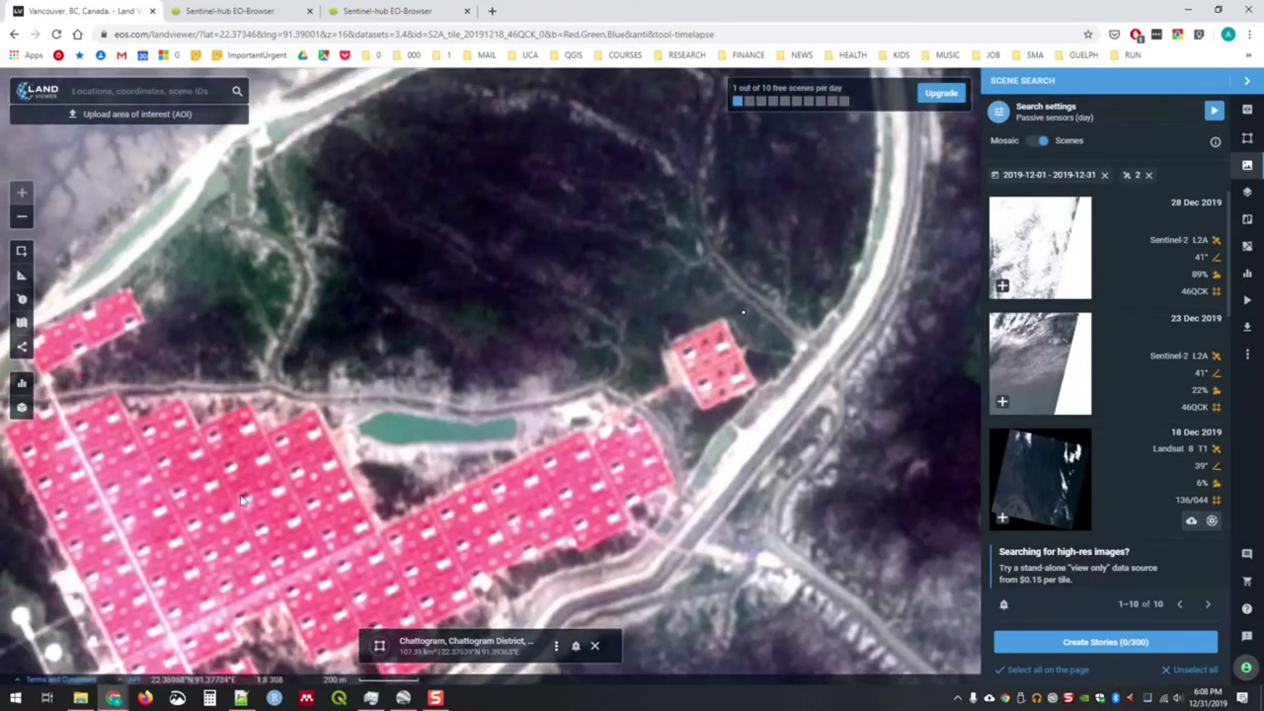
click(1248, 246)
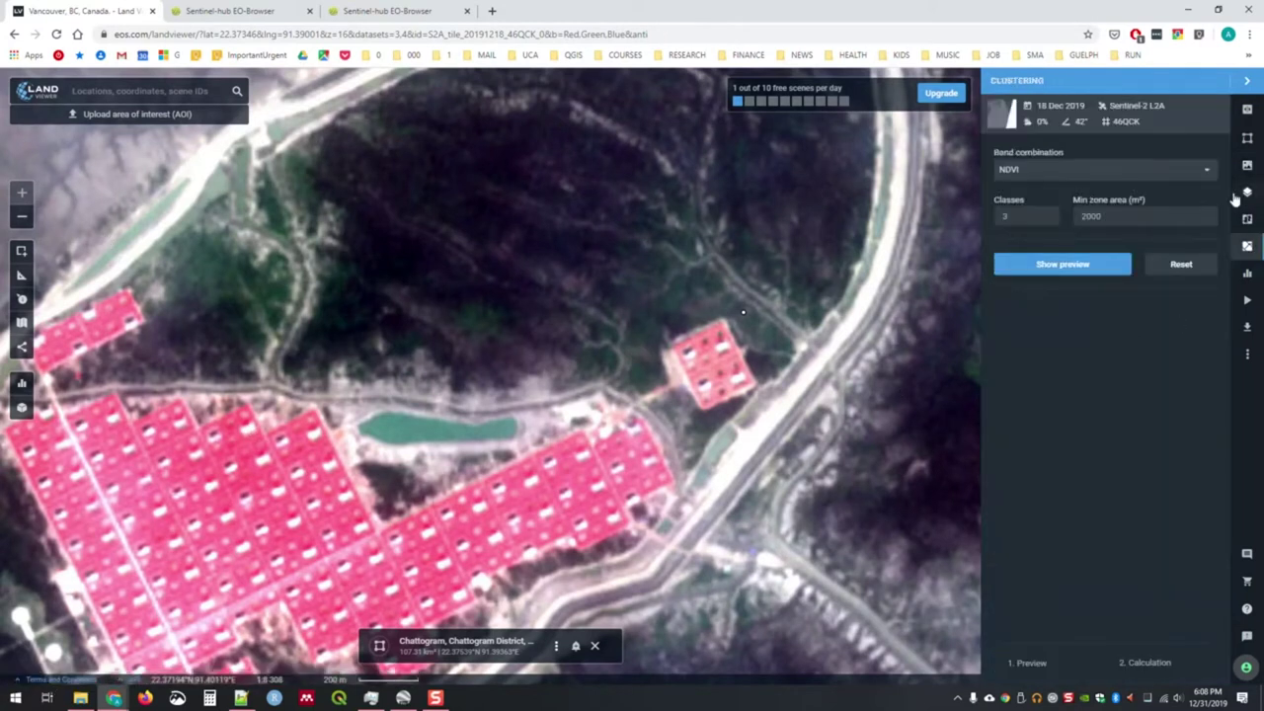